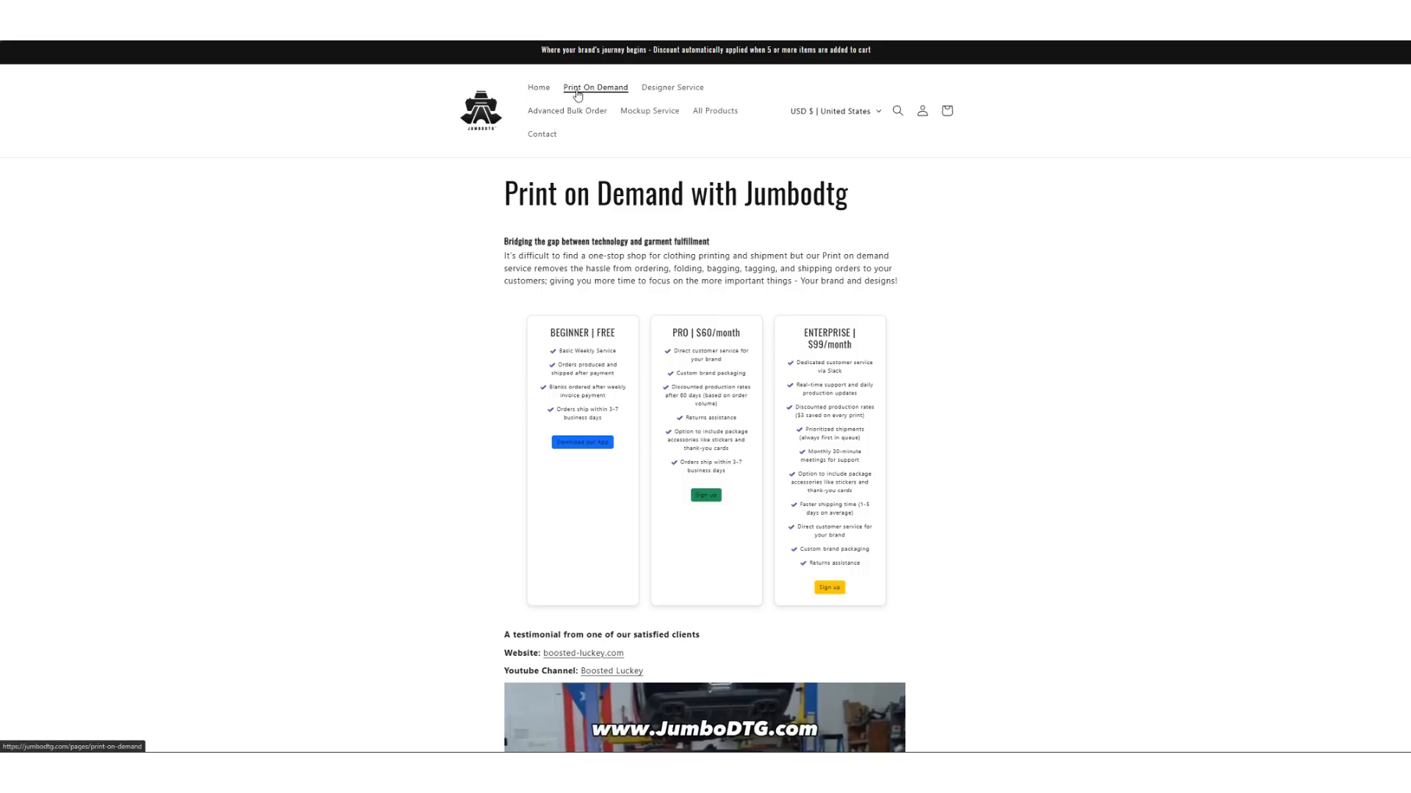
# Step: Open the app download for the free Beginner plan on the Jumbodtg Print on Demand page
pyautogui.scroll(-1, 588, 278)
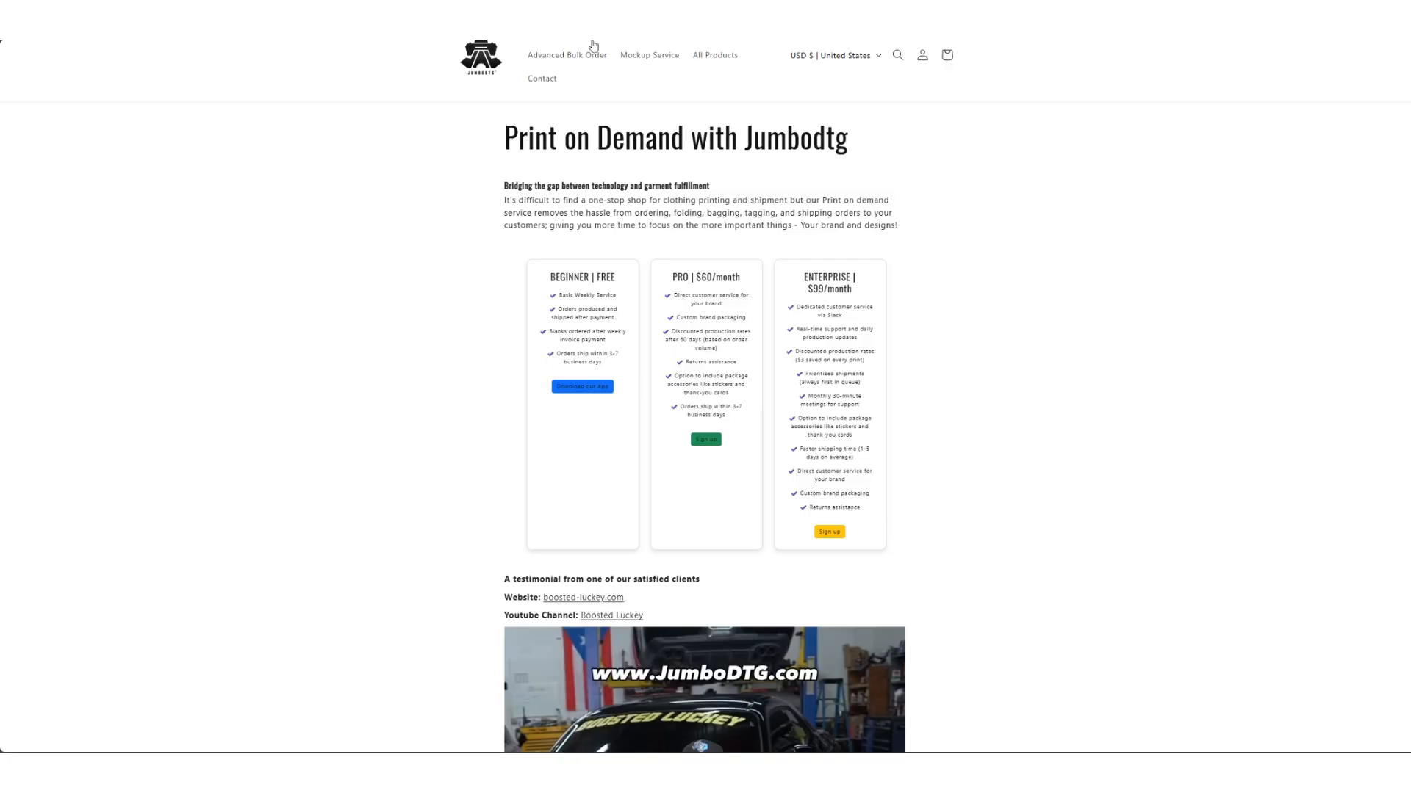
pyautogui.click(584, 396)
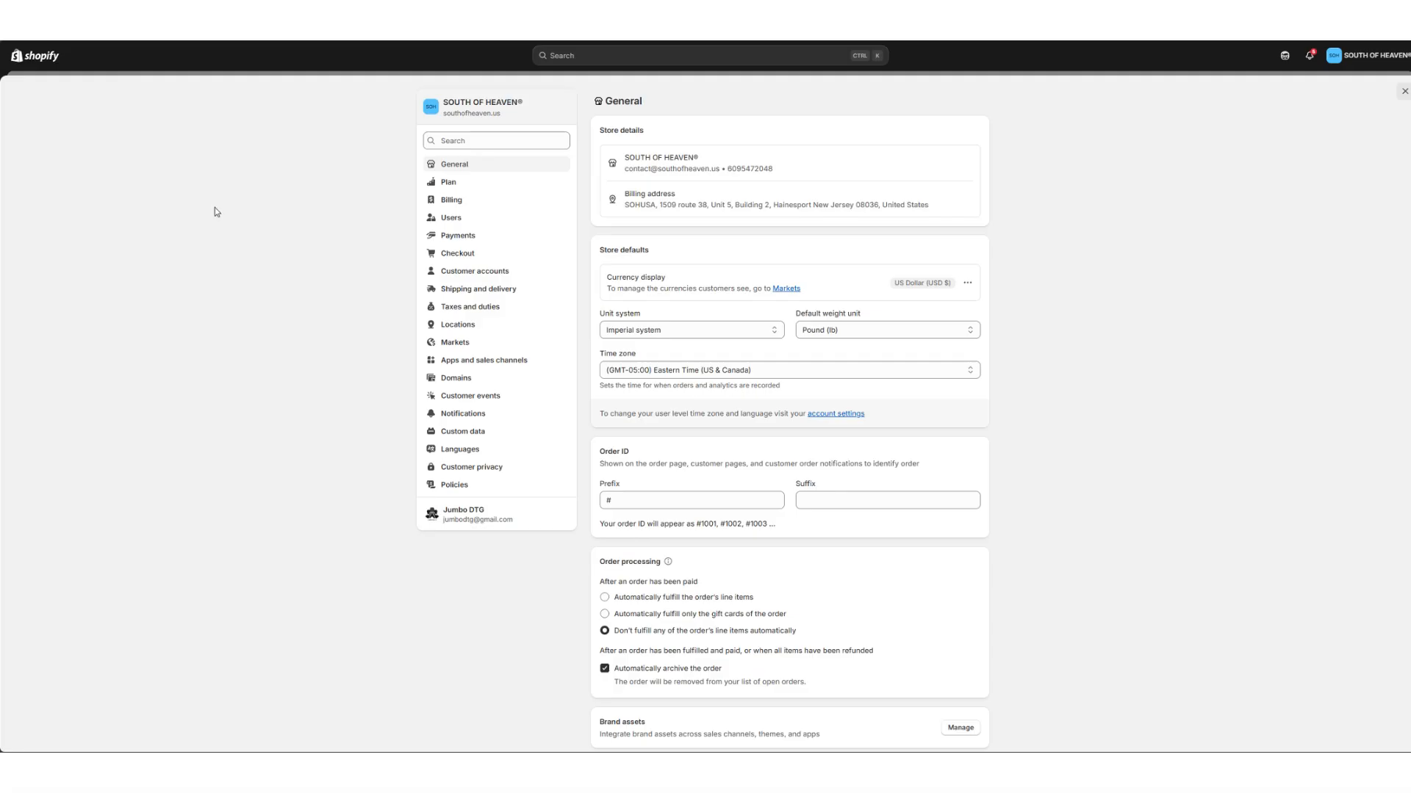
# Step: Open the General shipping rates profile in the store's Shipping and delivery settings and go to its fulfillment locations
pyautogui.click(453, 292)
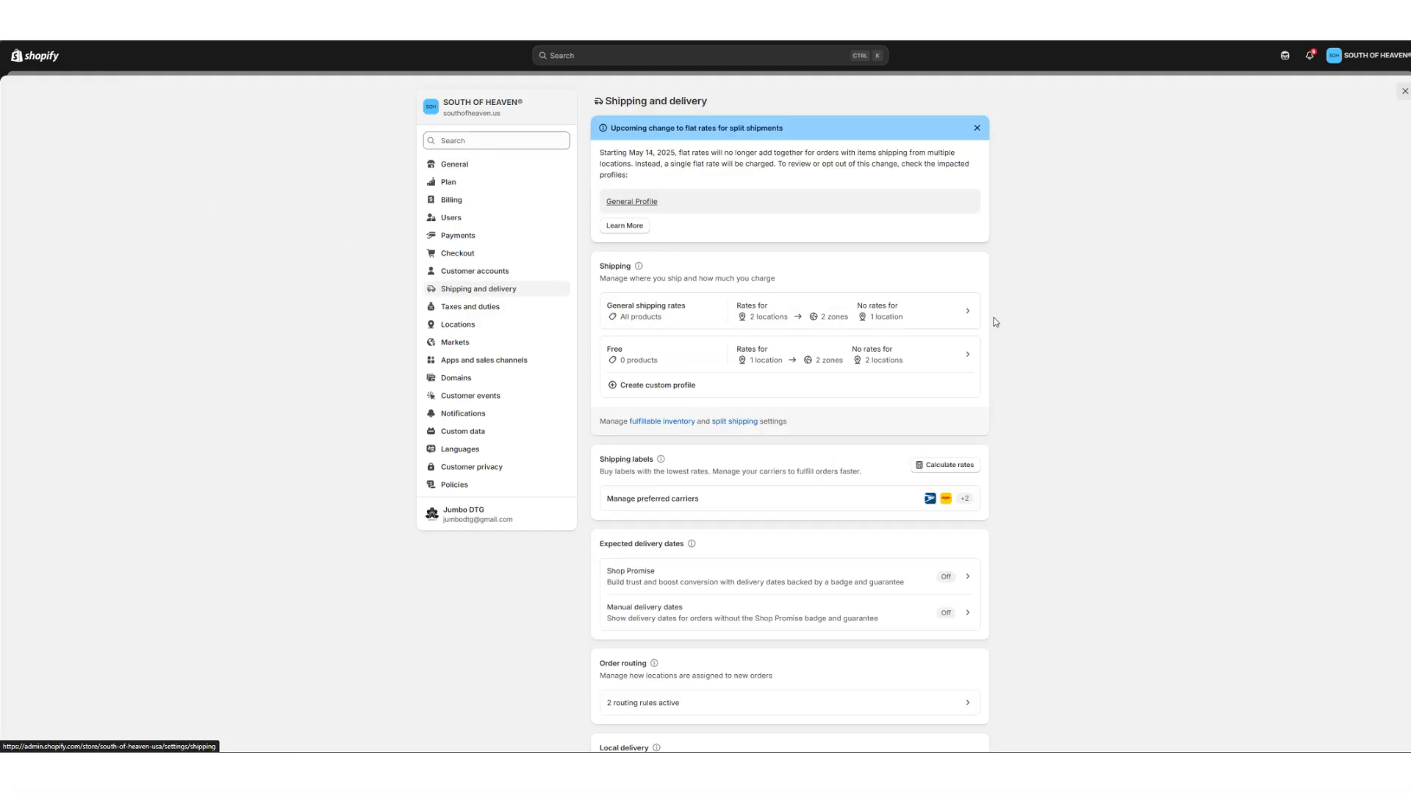
pyautogui.scroll(-2, 727, 285)
pyautogui.click(916, 209)
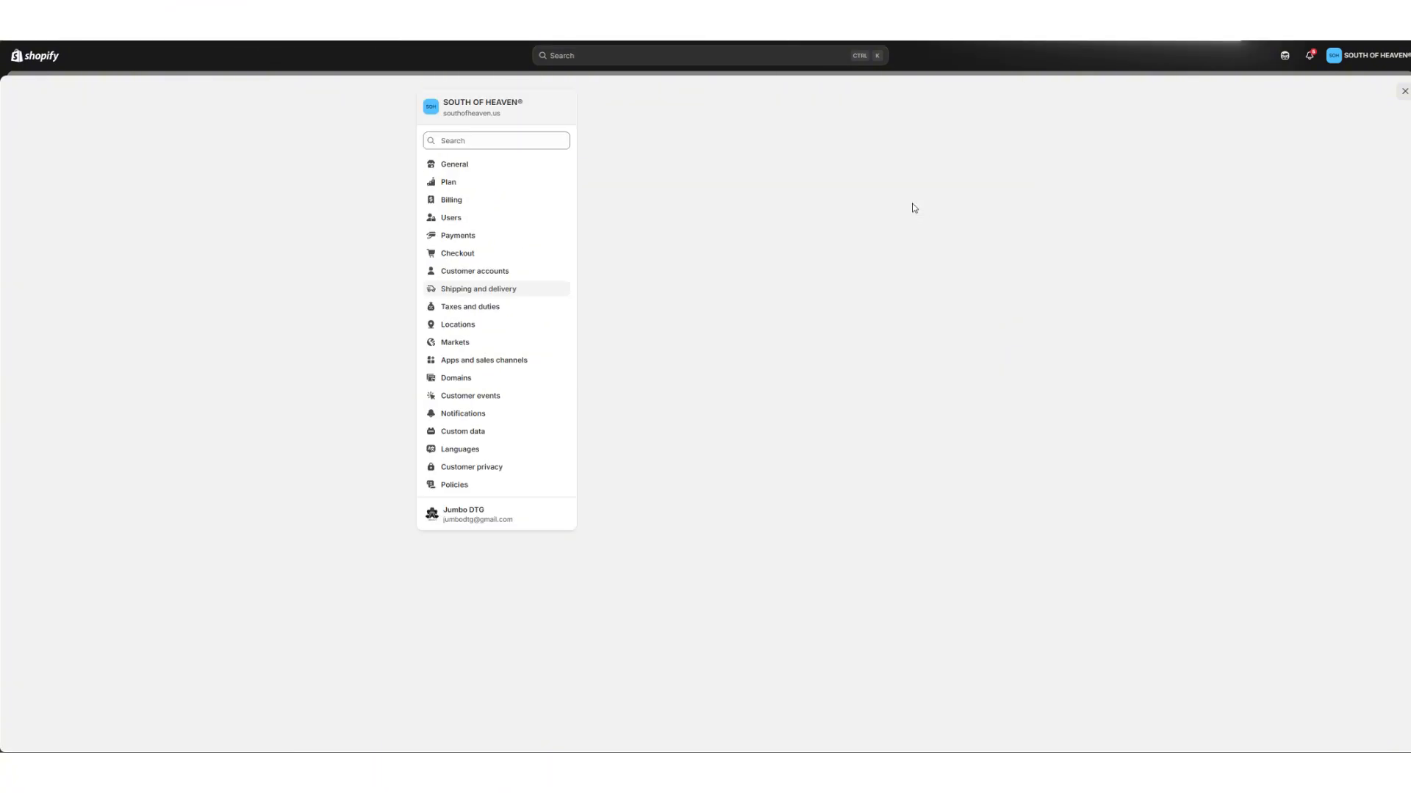
pyautogui.scroll(-6, 910, 207)
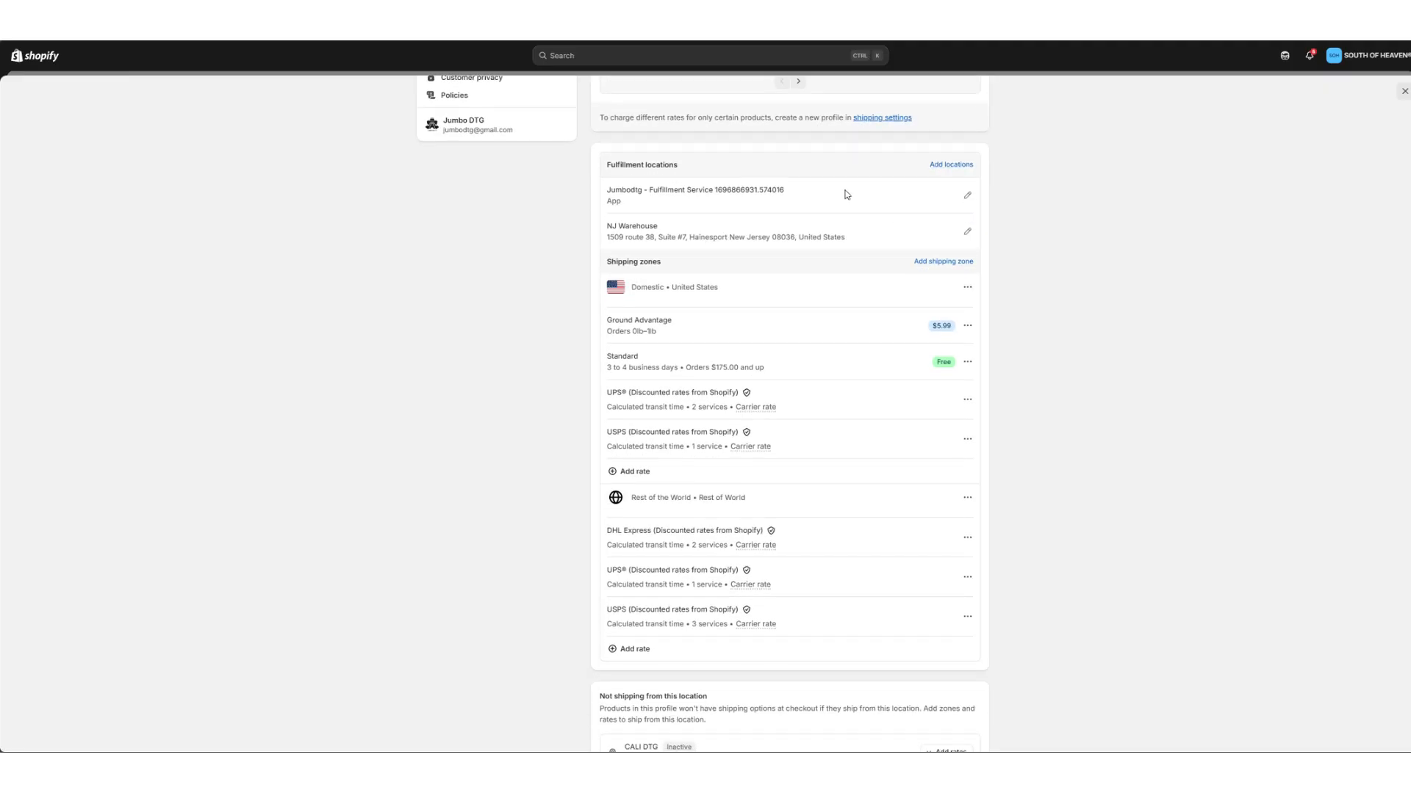
# Step: Check which locations can be added to the profile, and review its fulfillment locations without adding any
pyautogui.scroll(1, 910, 214)
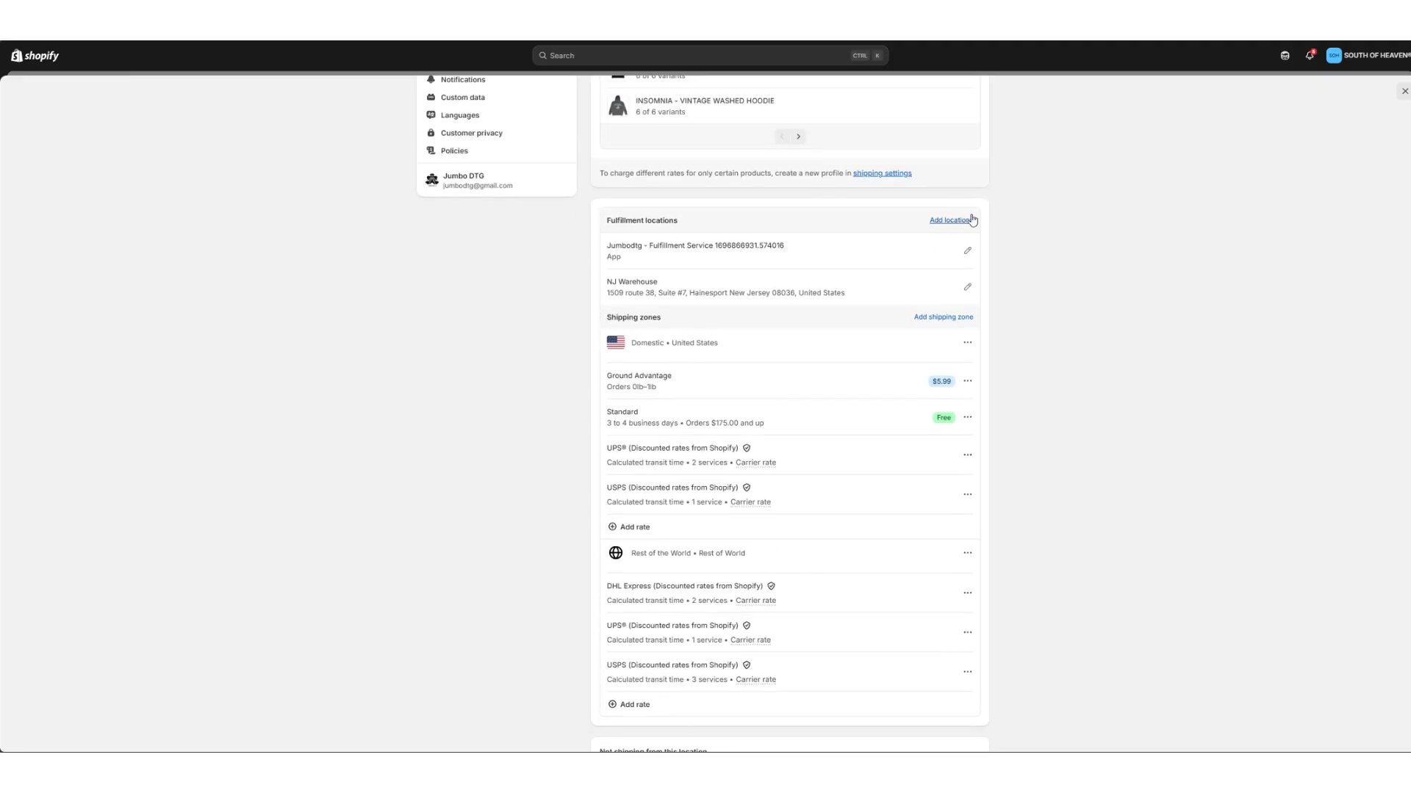
pyautogui.click(946, 220)
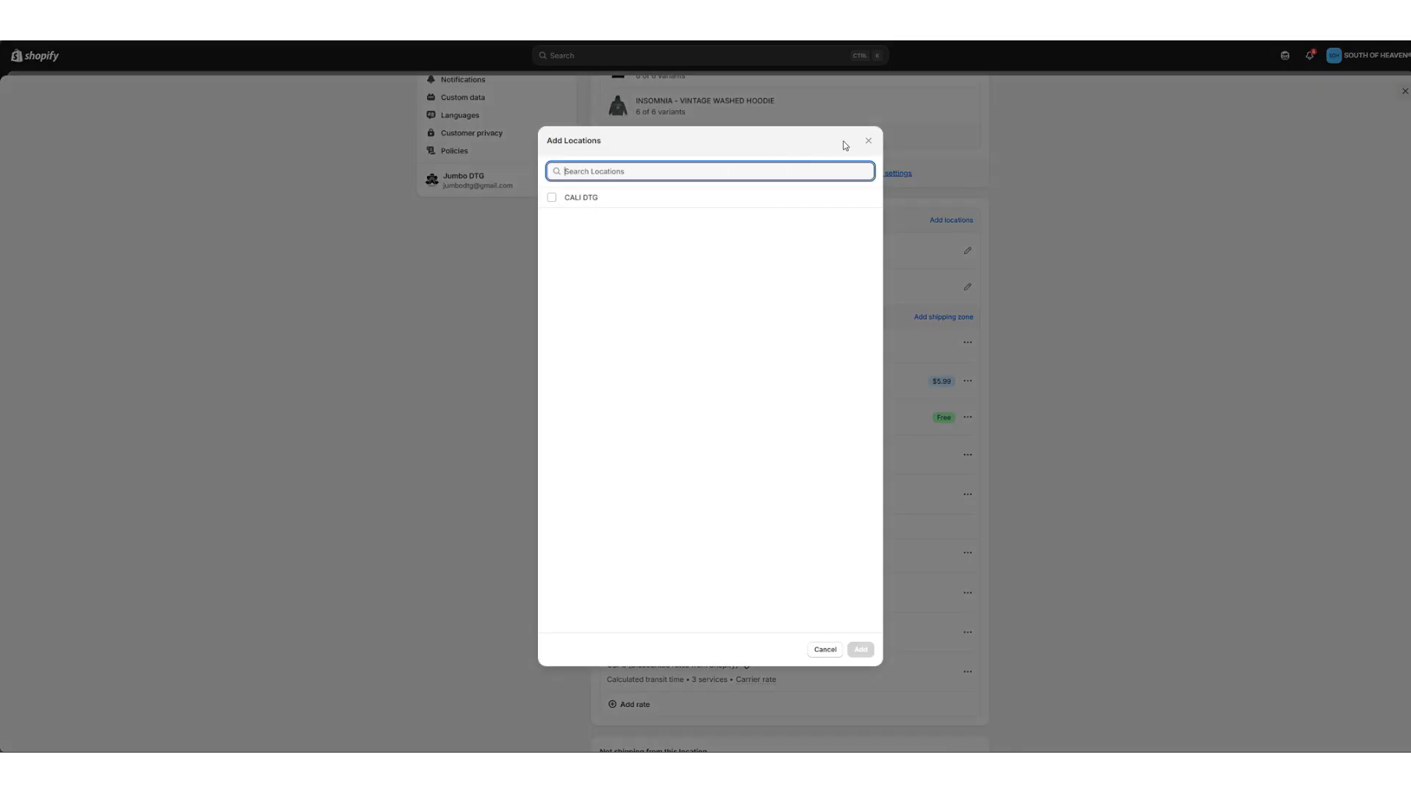
pyautogui.click(868, 140)
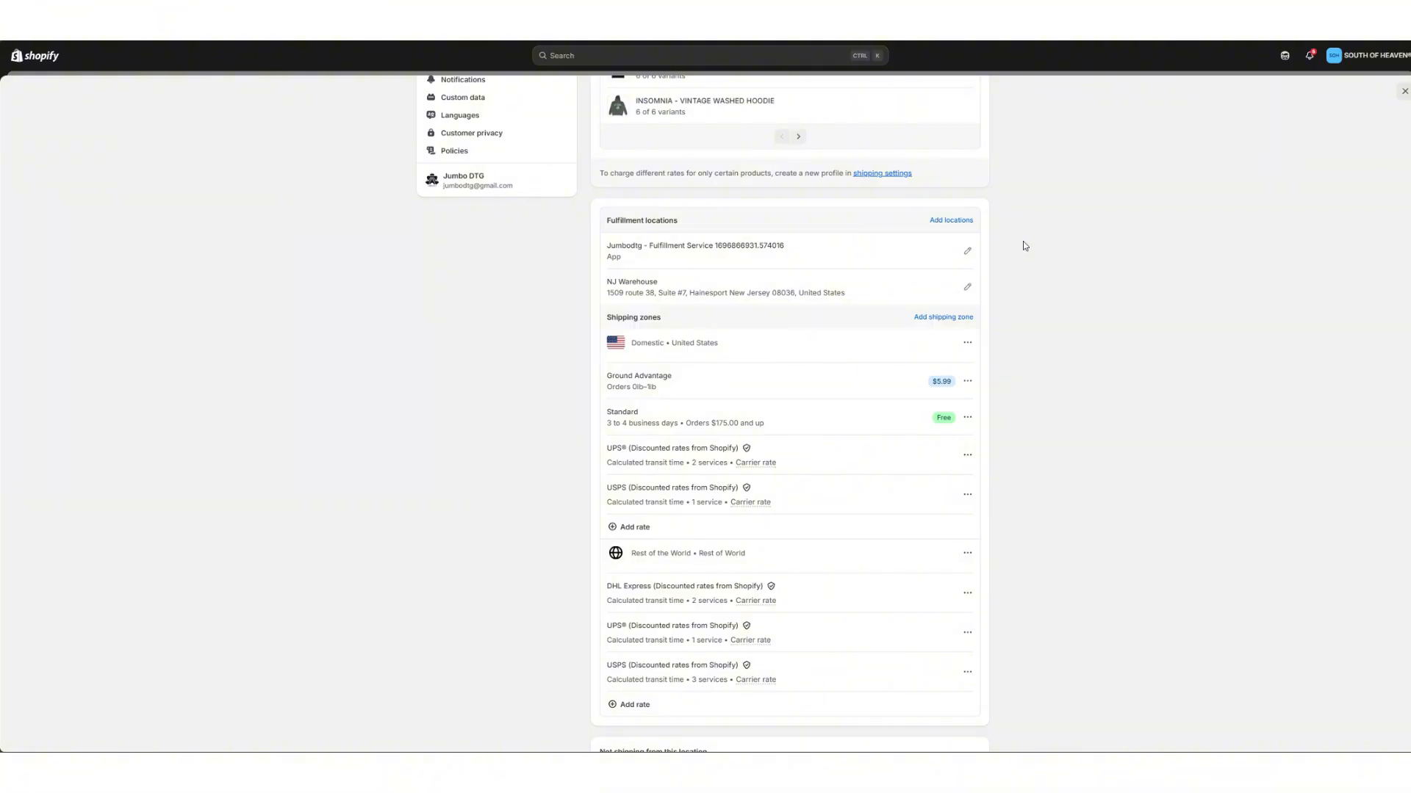
pyautogui.scroll(1, 809, 255)
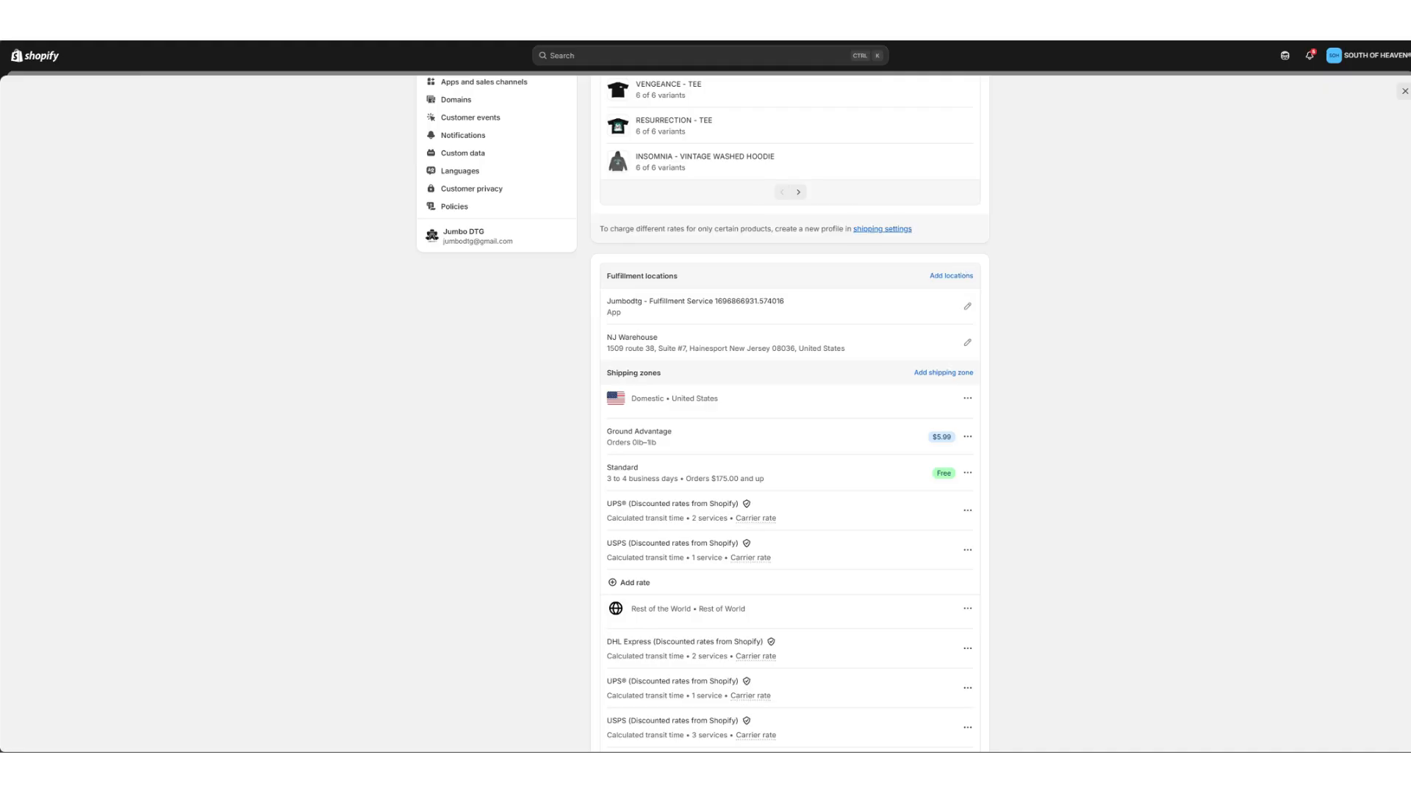
pyautogui.scroll(-1, 728, 278)
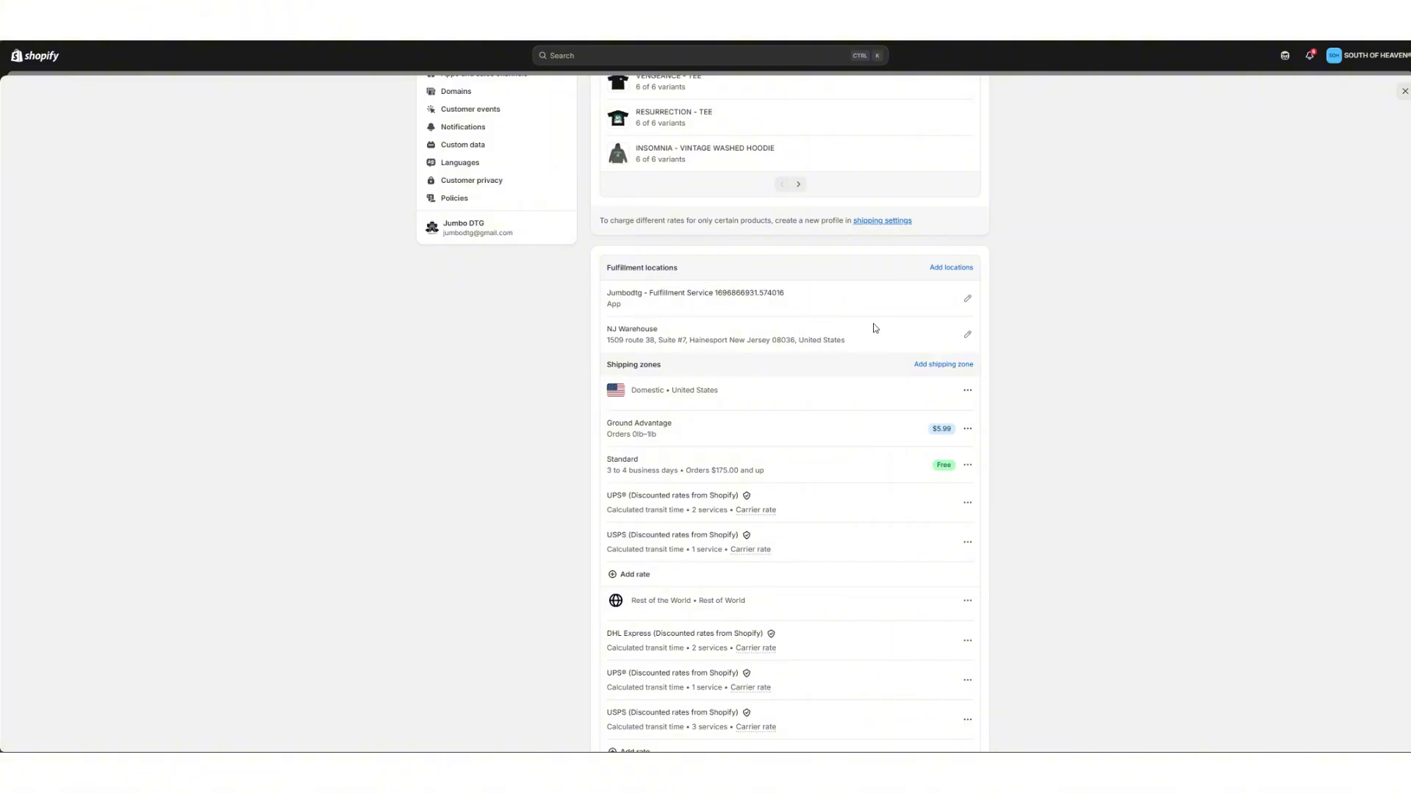
pyautogui.moveTo(609, 270); pyautogui.dragTo(726, 278)
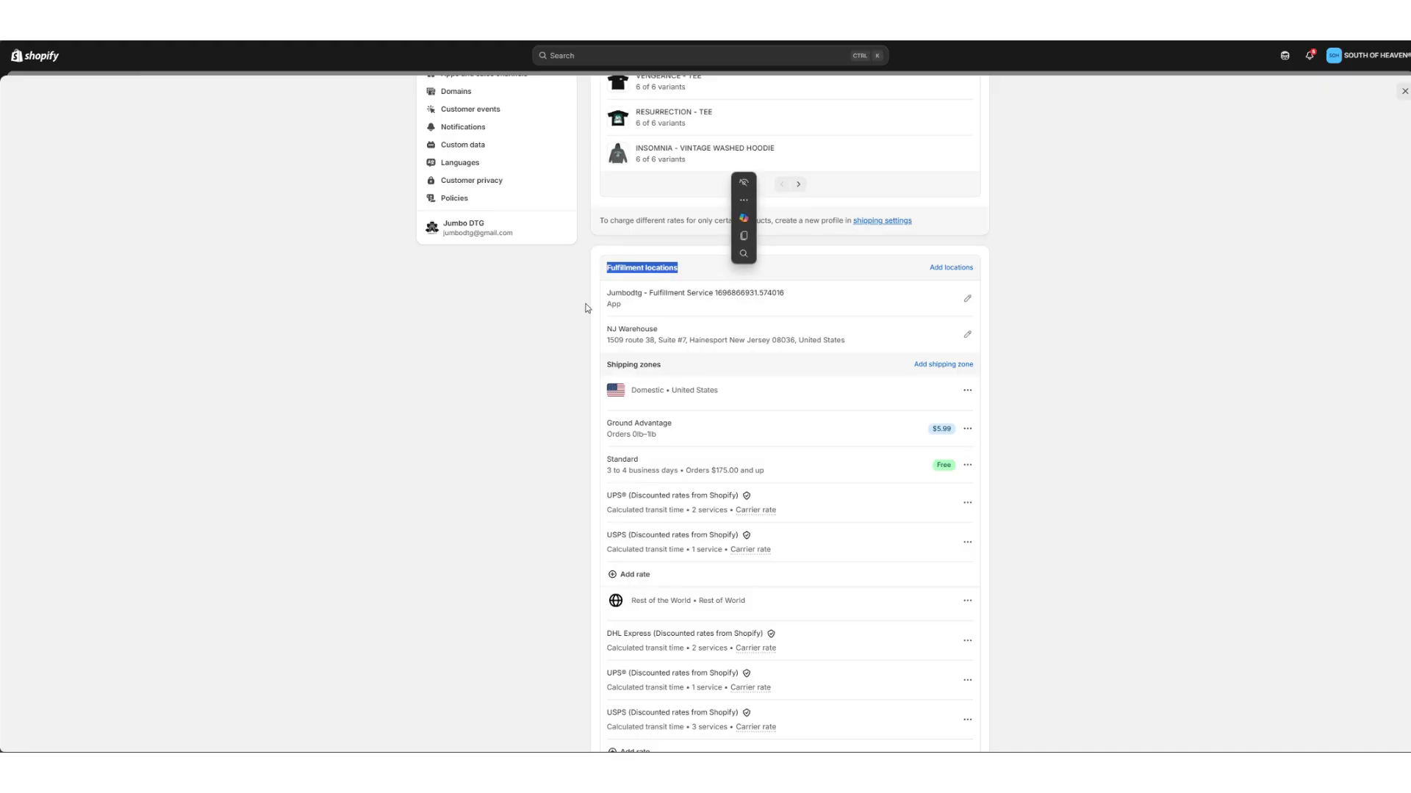
pyautogui.click(822, 274)
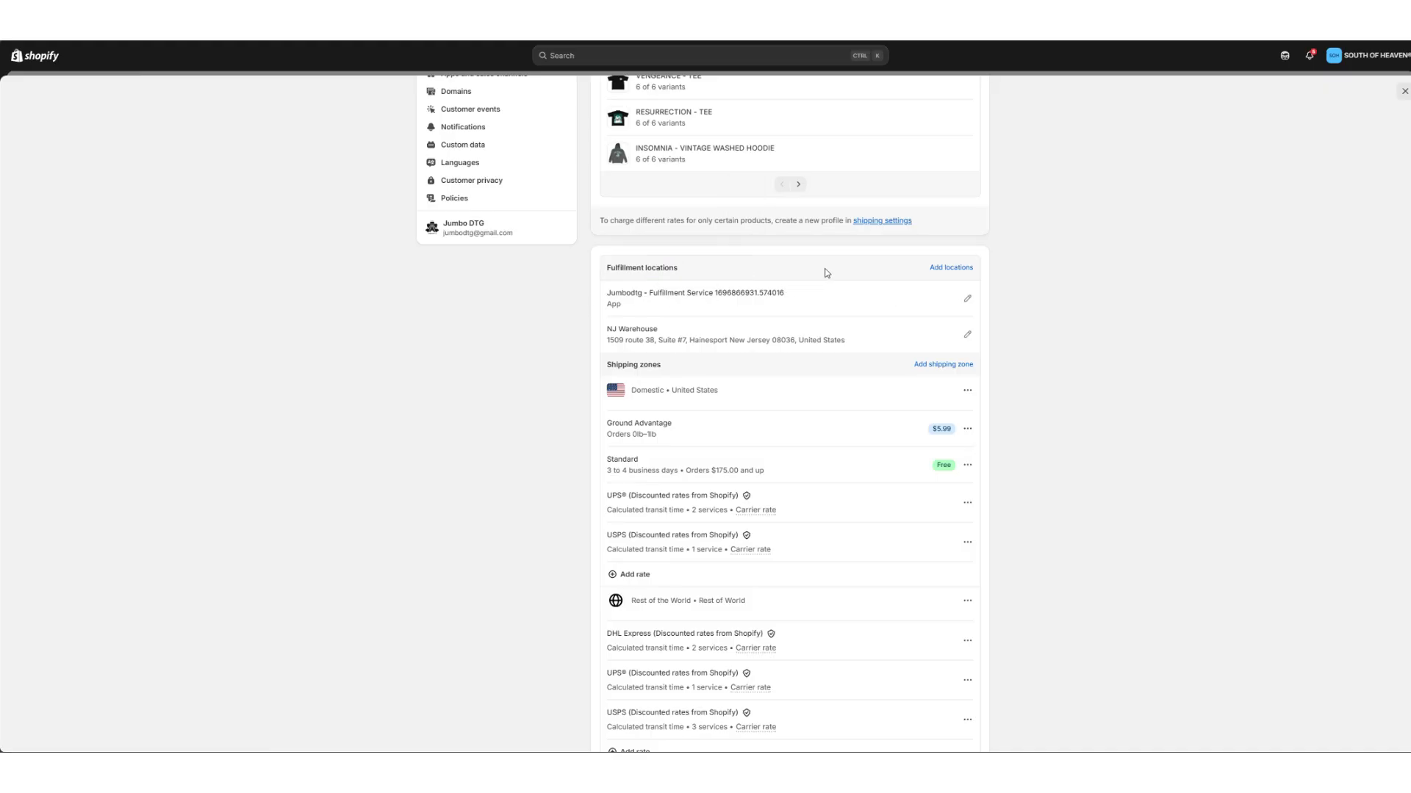
# Step: Switch to the Jumbodtg app dashboard, view the bestsellers section and open the Orders page
pyautogui.click(680, 55)
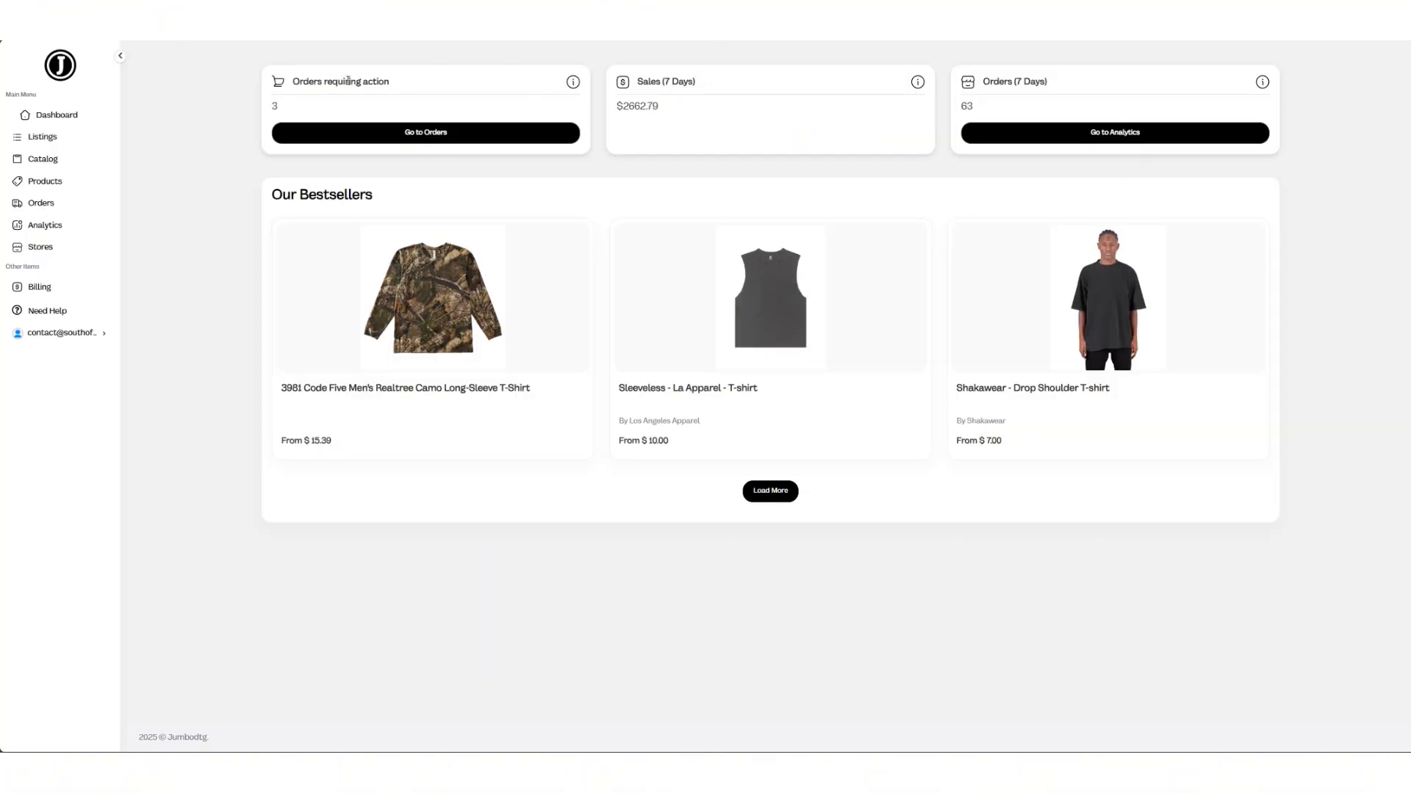
pyautogui.moveTo(276, 196); pyautogui.dragTo(583, 199)
pyautogui.click(610, 183)
pyautogui.click(52, 210)
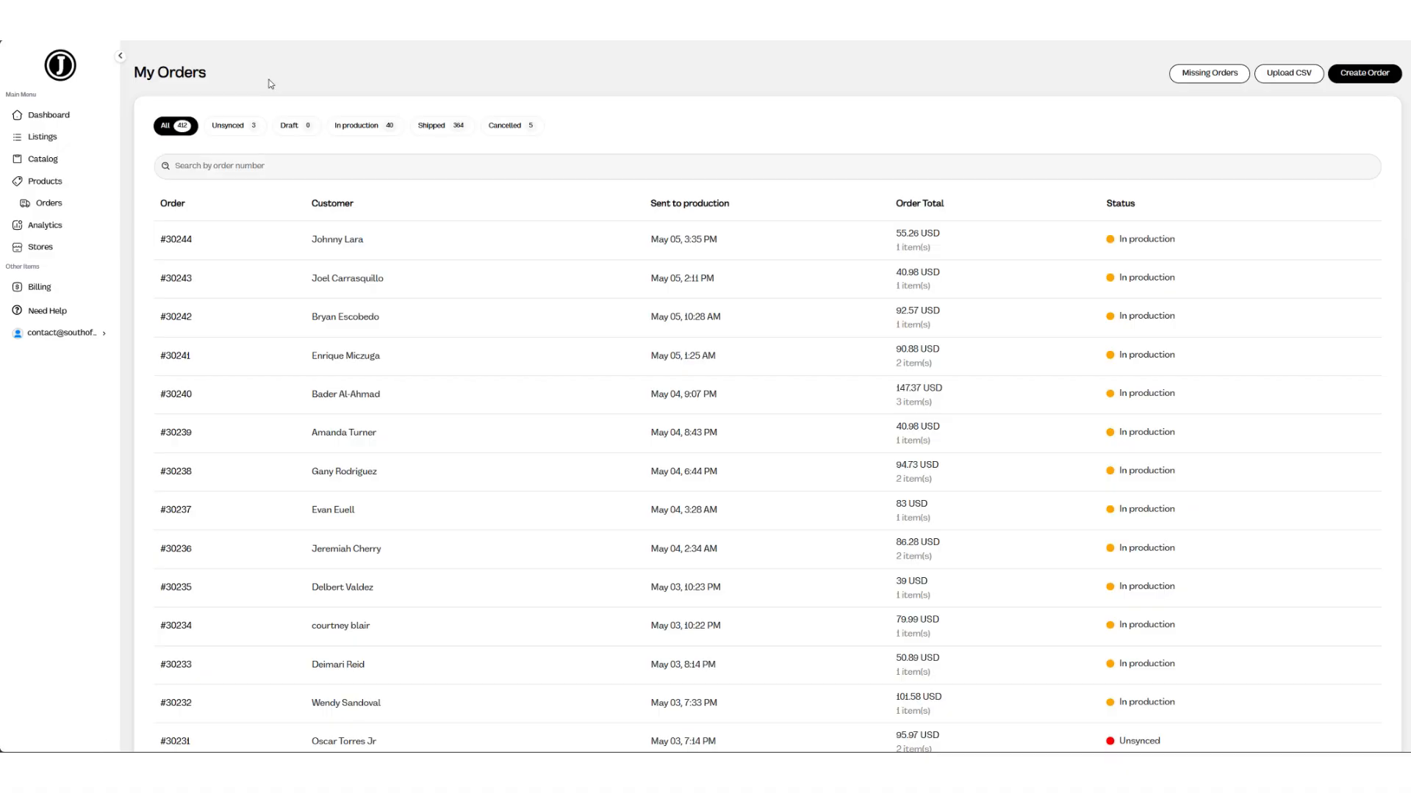
# Step: View the Unsynced, Draft, In production, Shipped and Cancelled orders in turn, and return to all orders
pyautogui.click(240, 128)
pyautogui.click(294, 127)
pyautogui.click(364, 127)
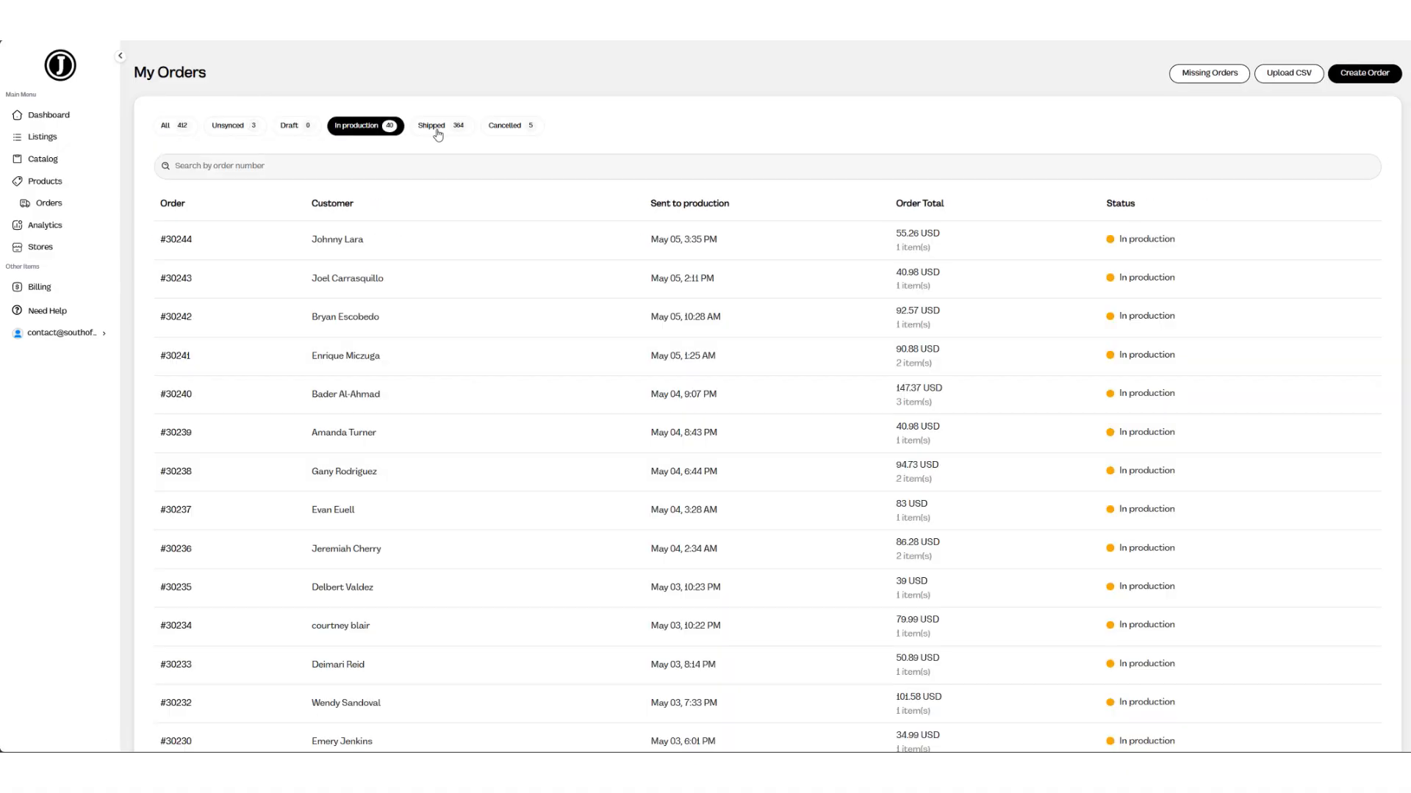
pyautogui.click(435, 127)
pyautogui.click(509, 126)
pyautogui.click(172, 126)
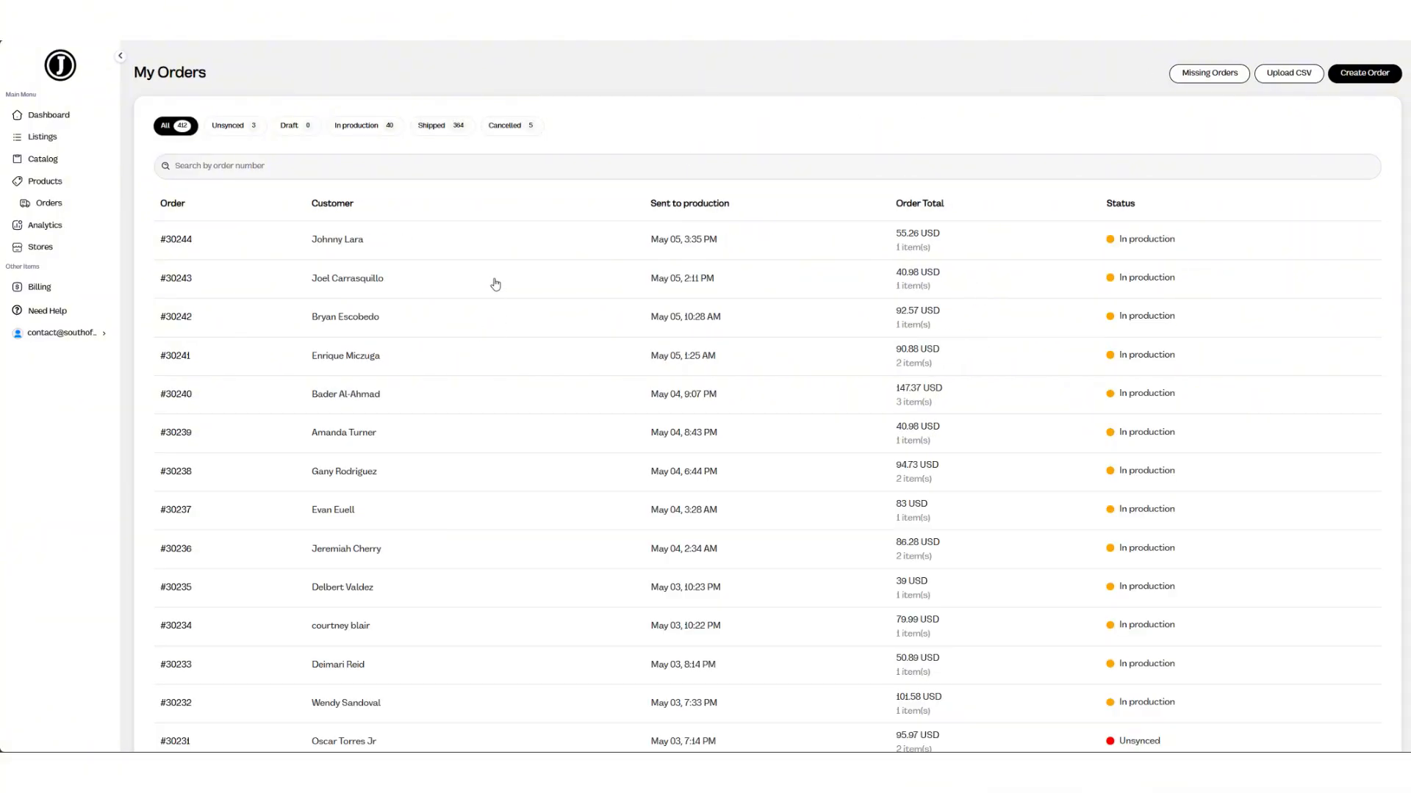
# Step: Look over the all-orders list and inspect the Sync Missing Orders options, closing them without syncing
pyautogui.scroll(-1, 496, 284)
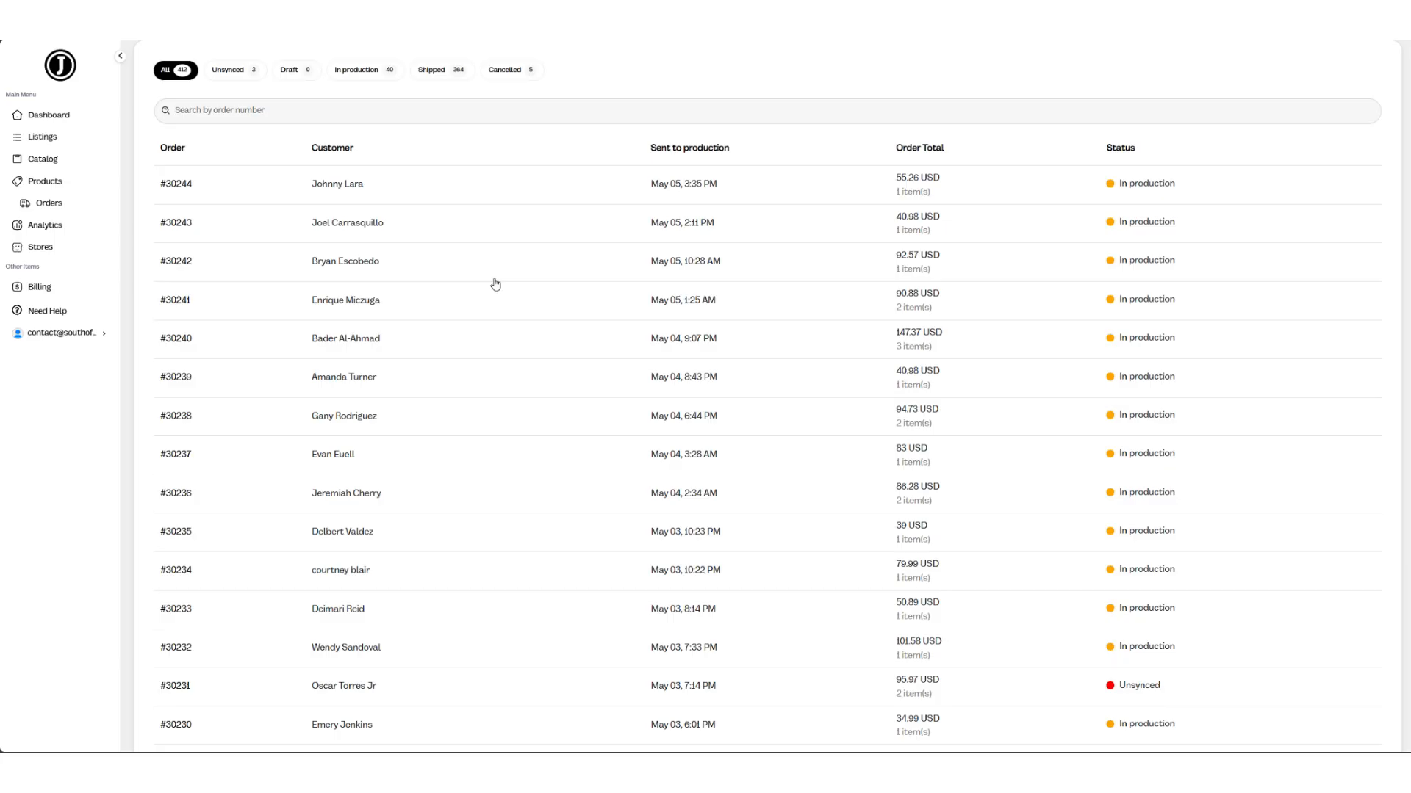
pyautogui.scroll(1, 495, 284)
pyautogui.click(1202, 75)
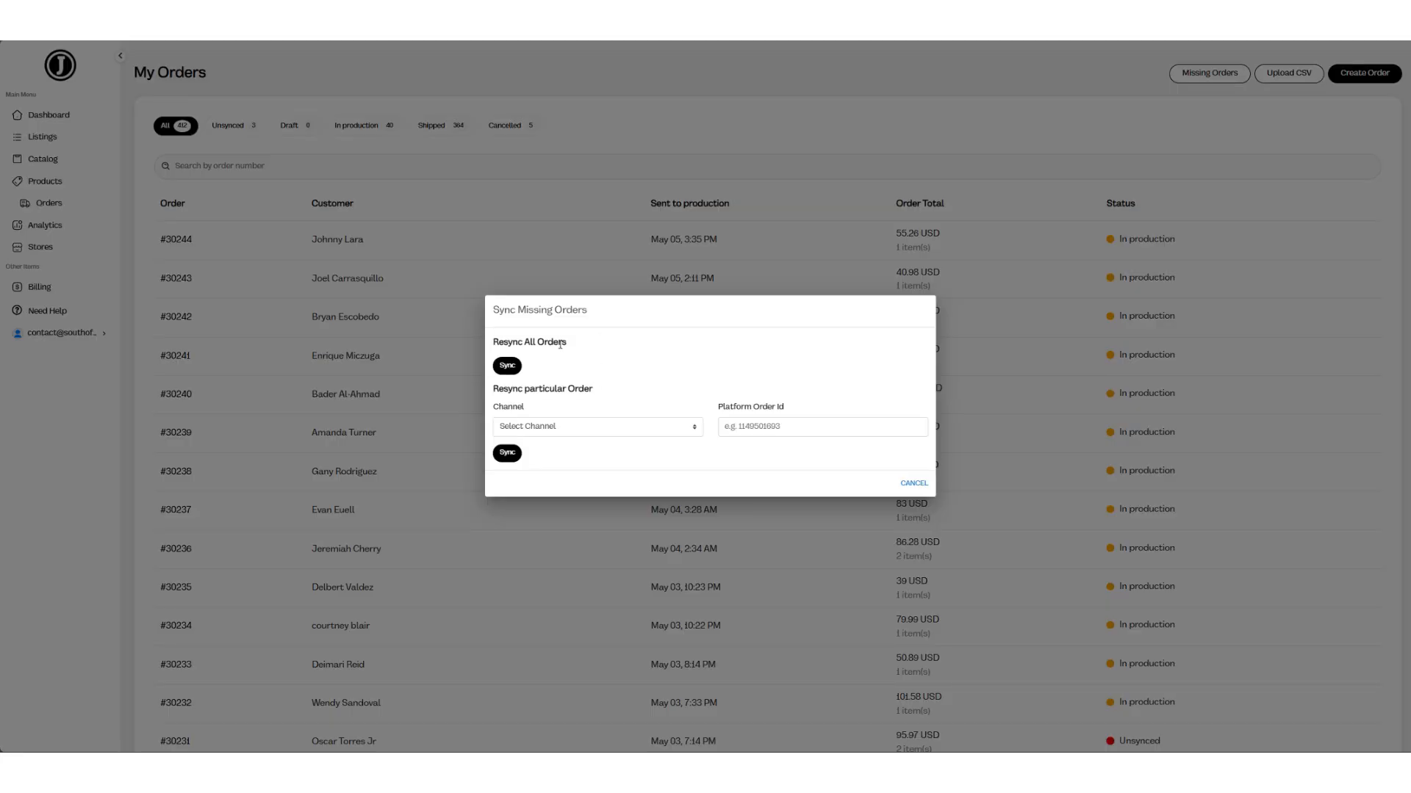
pyautogui.click(648, 100)
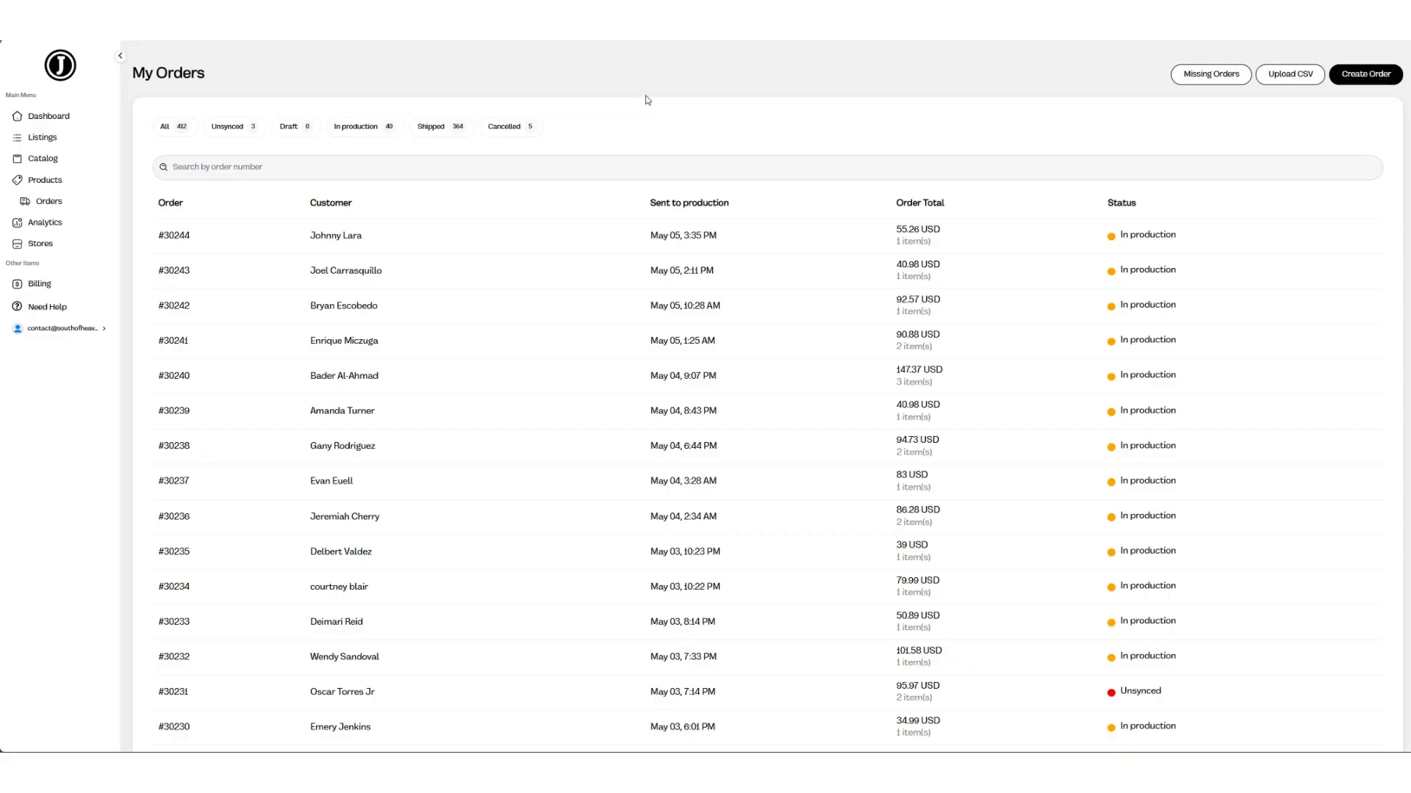
# Step: View the unsynced orders, return to all orders and examine the order statuses throughout the list
pyautogui.click(234, 131)
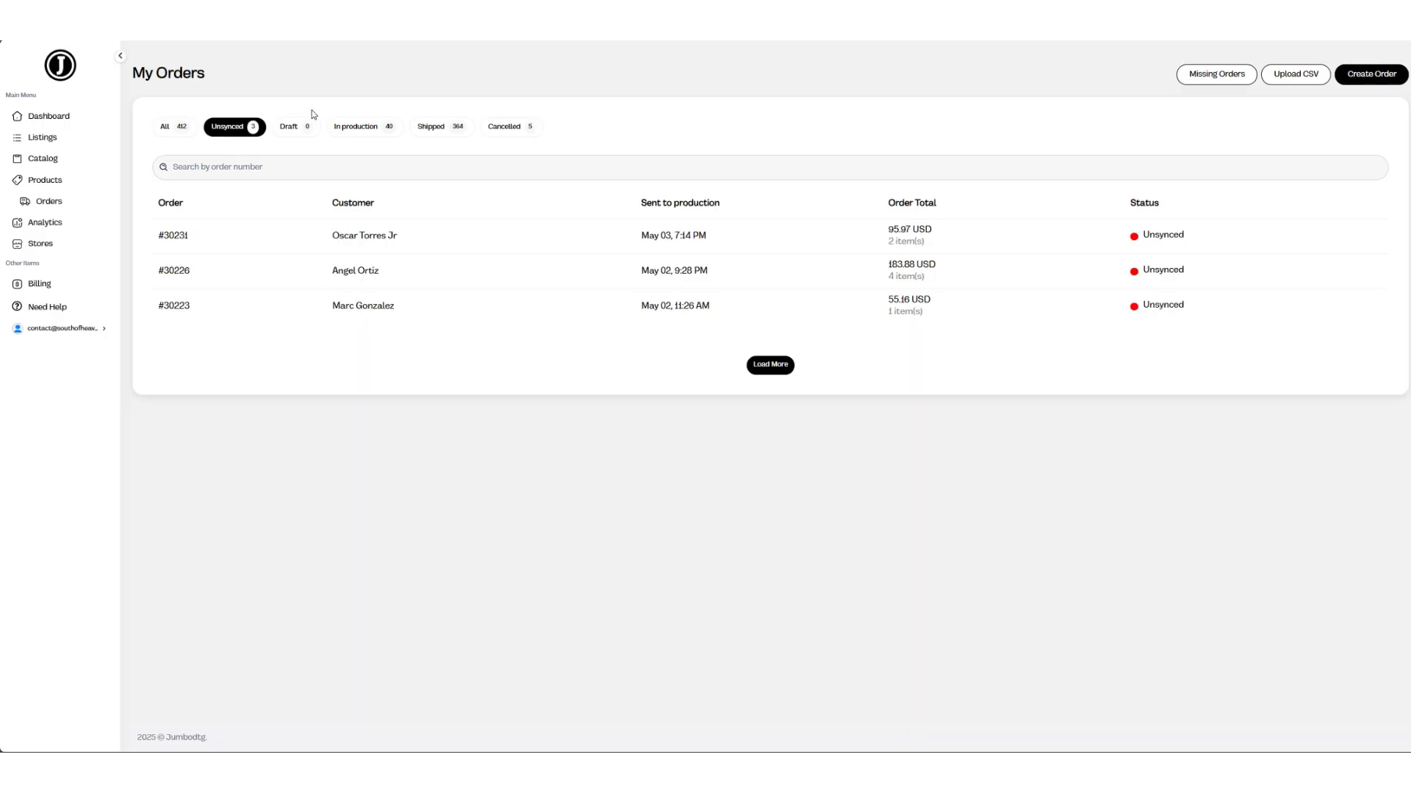
pyautogui.click(182, 130)
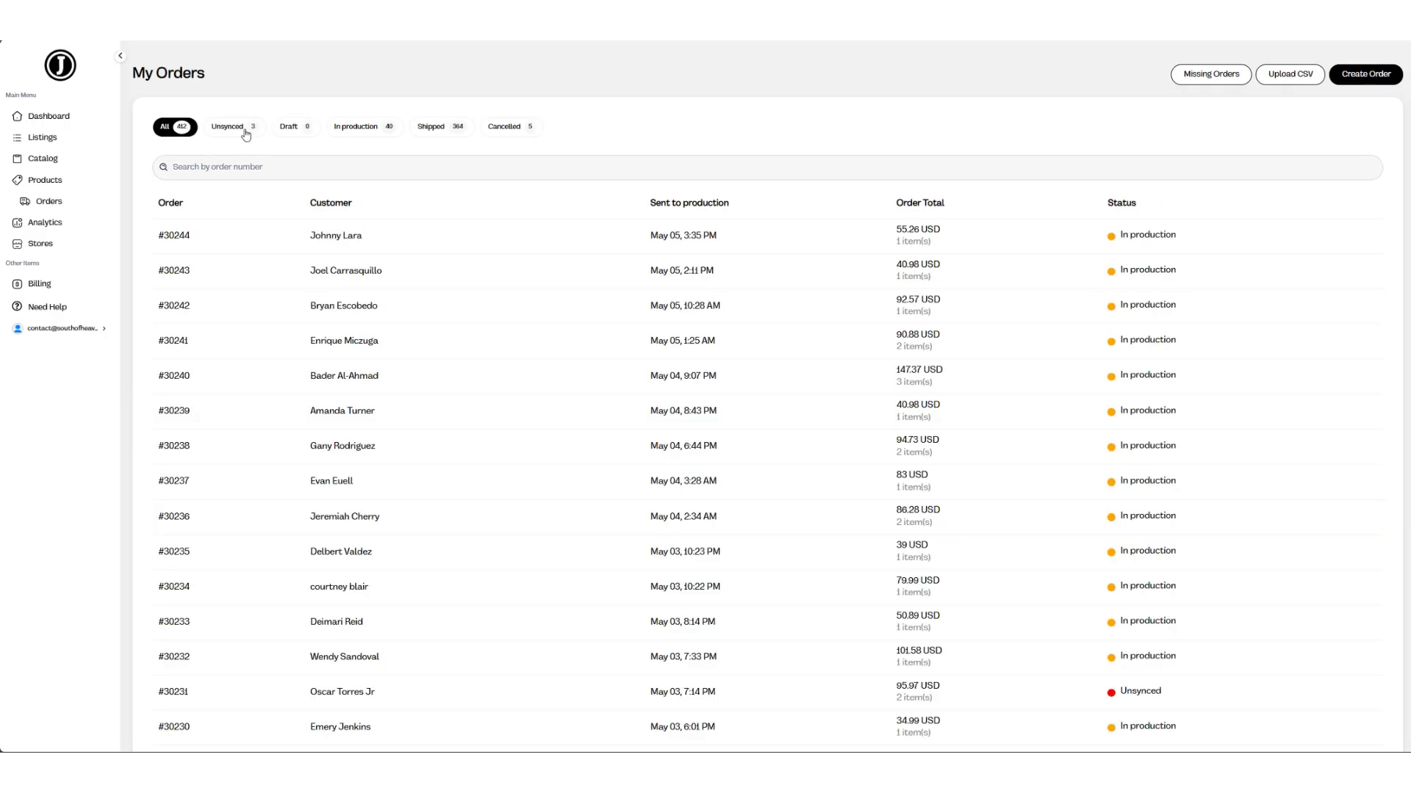
pyautogui.scroll(-5, 598, 262)
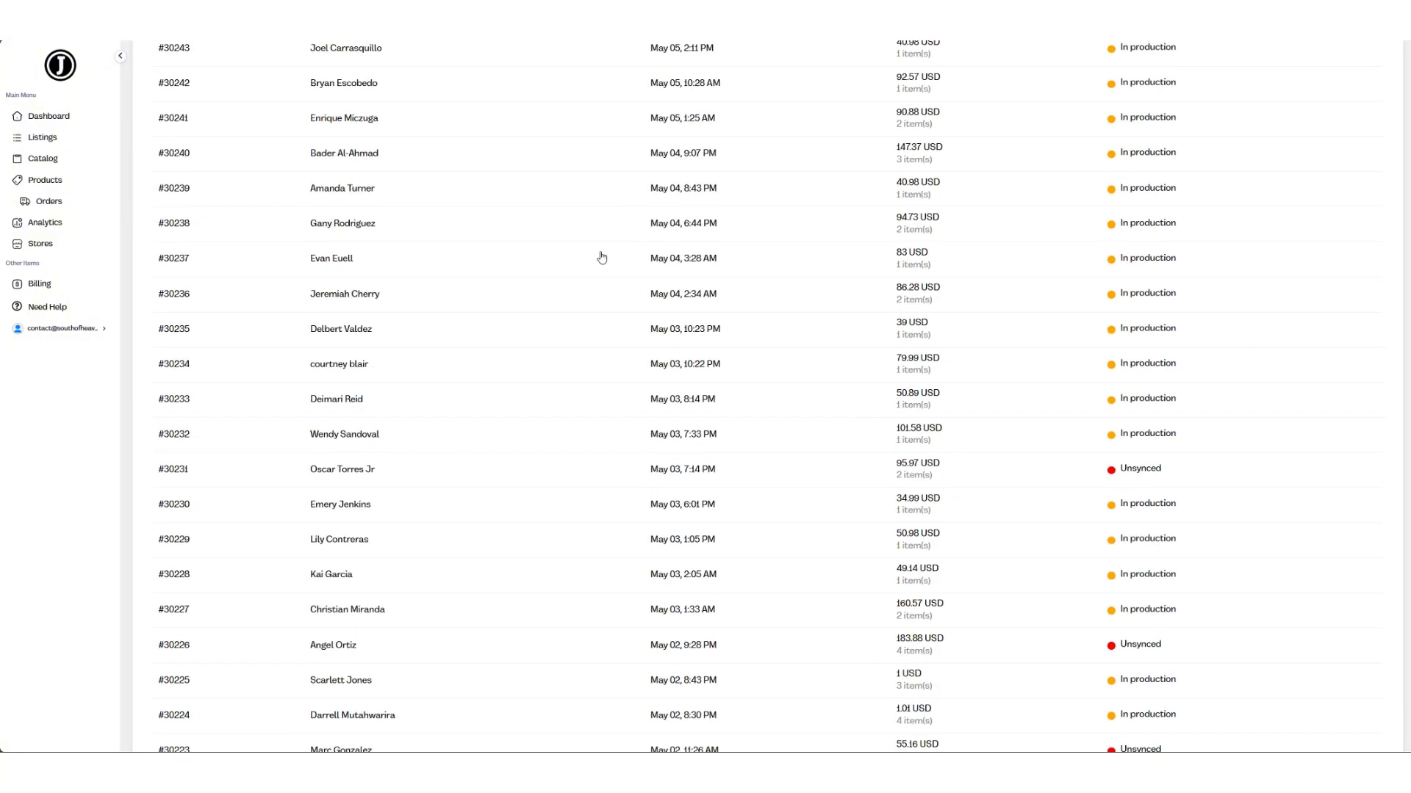
pyautogui.scroll(-4, 654, 257)
pyautogui.scroll(3, 838, 252)
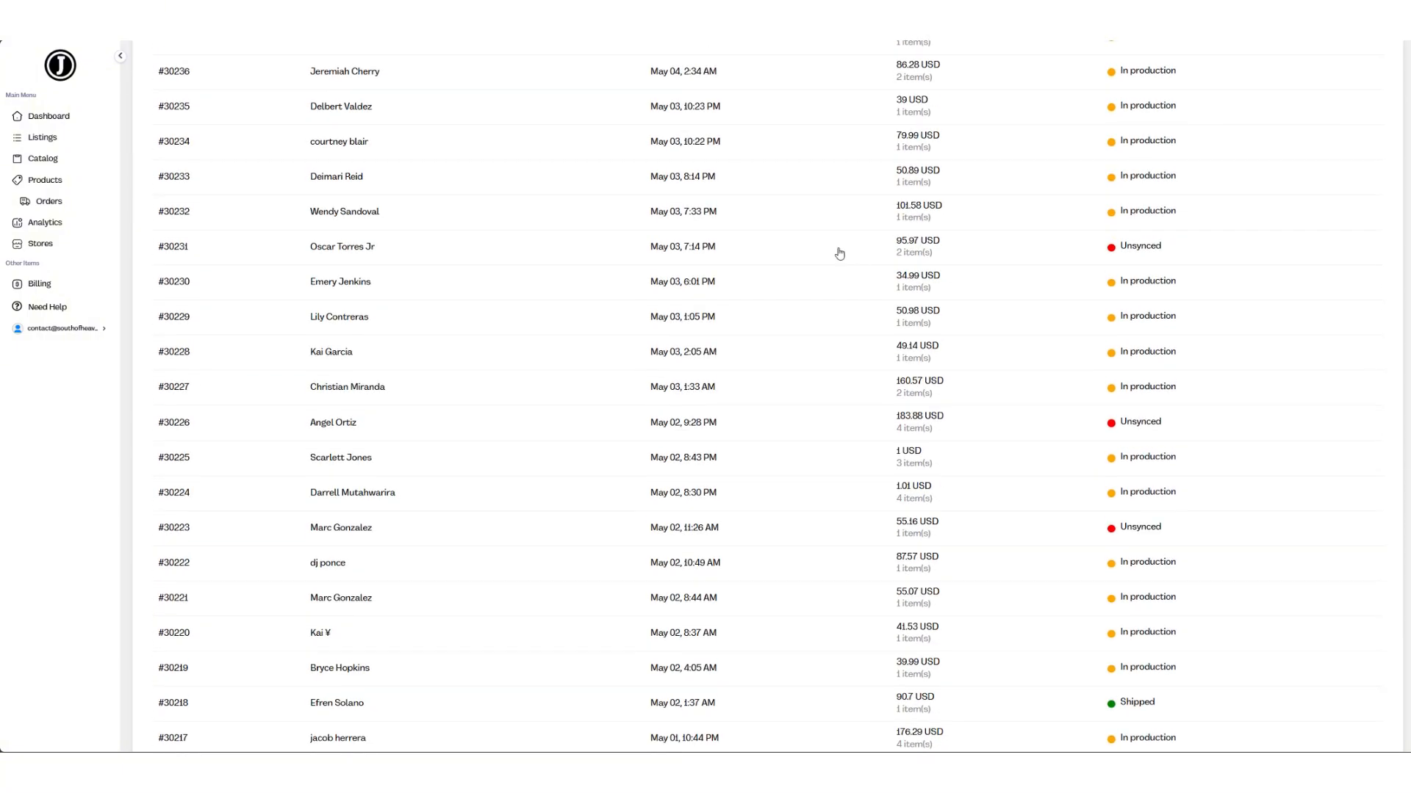
pyautogui.scroll(5, 630, 473)
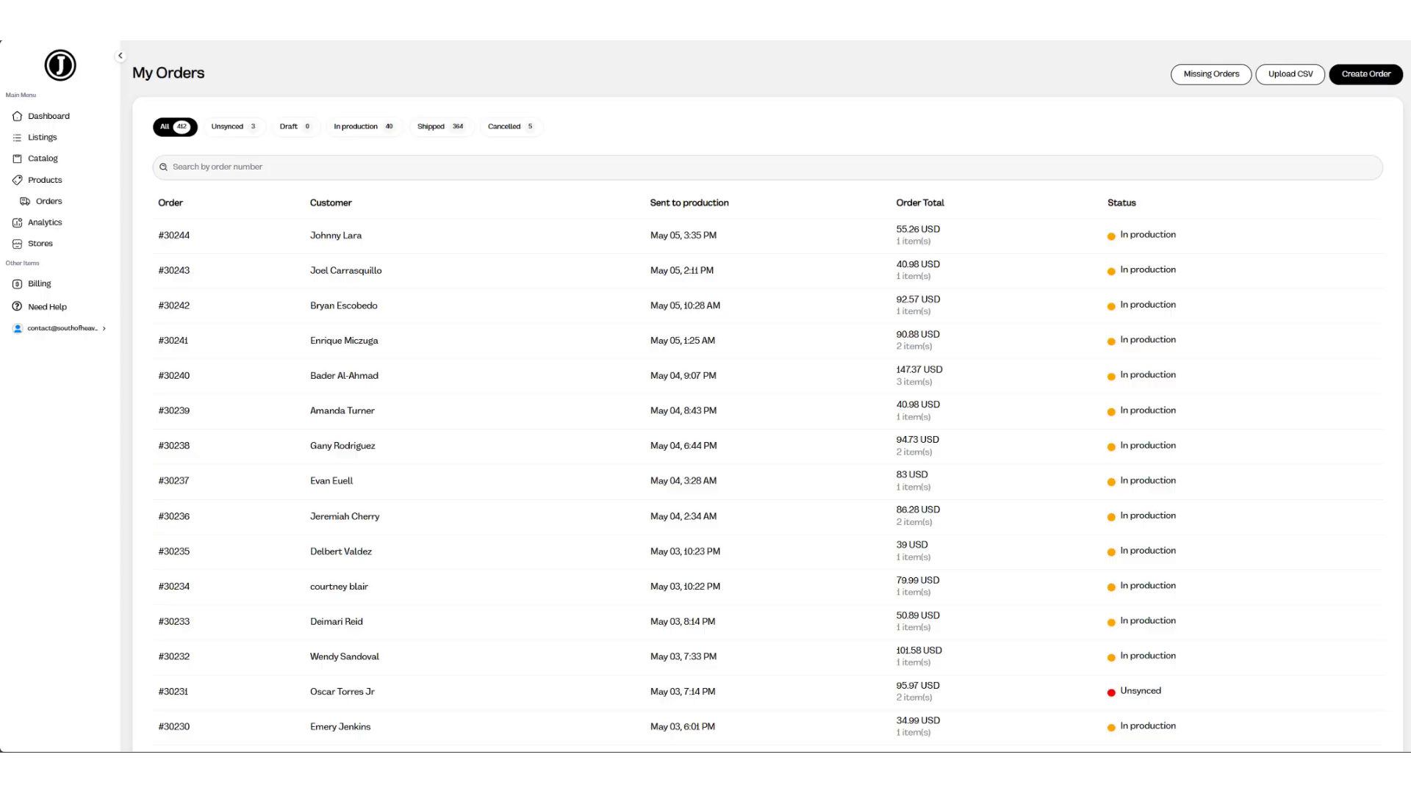
# Step: Open the unsynced order from May 03, 7:14 PM and examine its status, items and totals
pyautogui.click(234, 127)
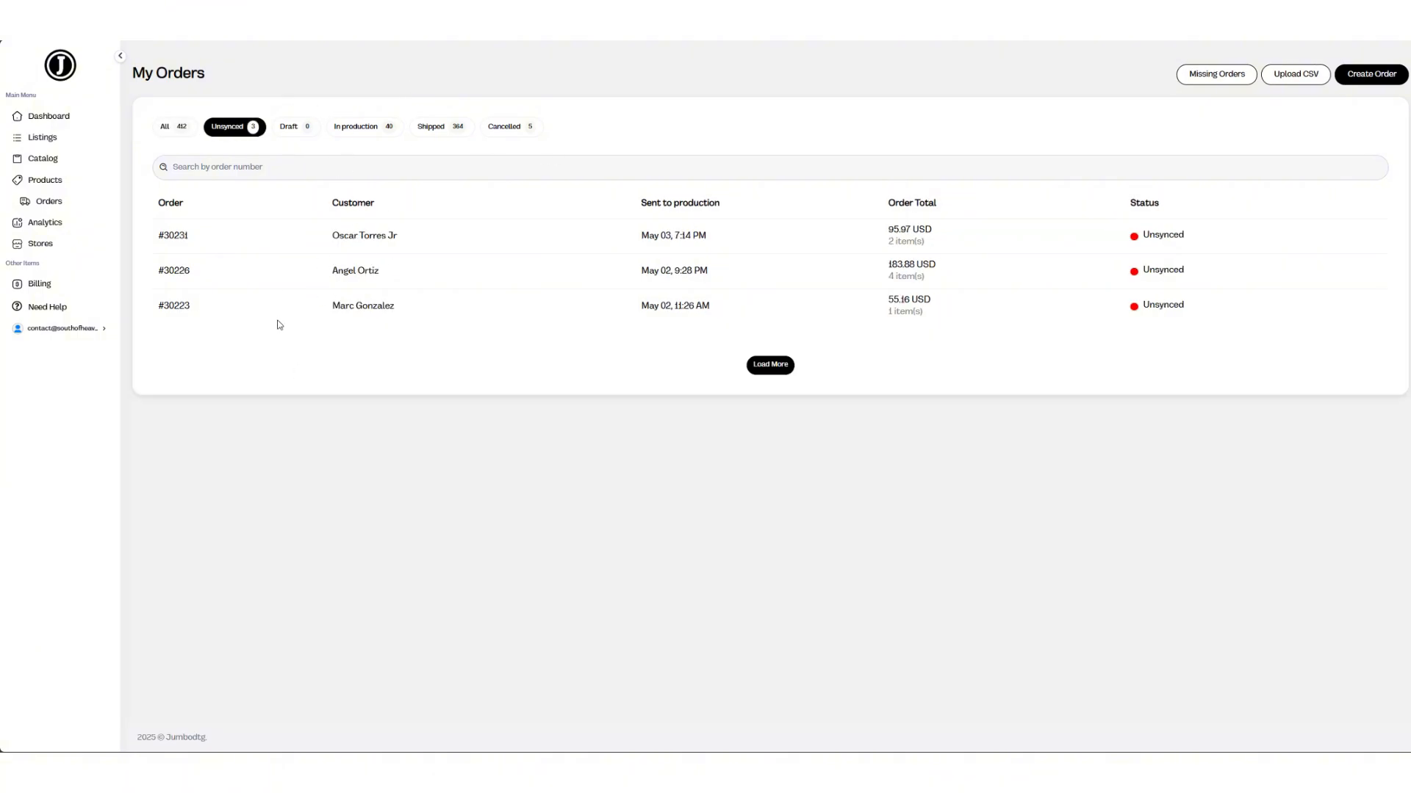
pyautogui.click(283, 230)
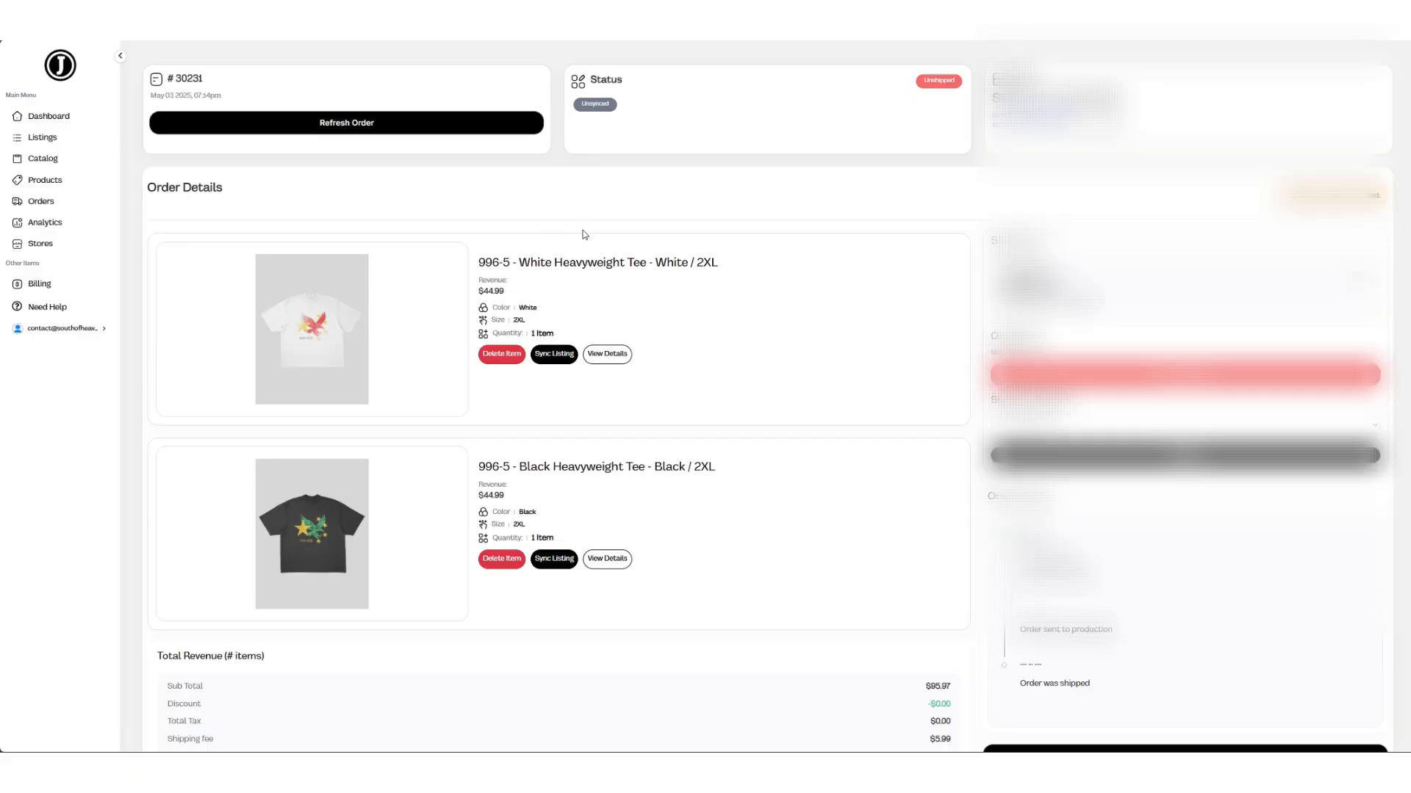
pyautogui.scroll(-2, 422, 267)
pyautogui.scroll(2, 405, 231)
pyautogui.moveTo(621, 105); pyautogui.dragTo(579, 101)
pyautogui.moveTo(885, 83); pyautogui.dragTo(963, 83)
pyautogui.click(634, 189)
pyautogui.scroll(-2, 520, 288)
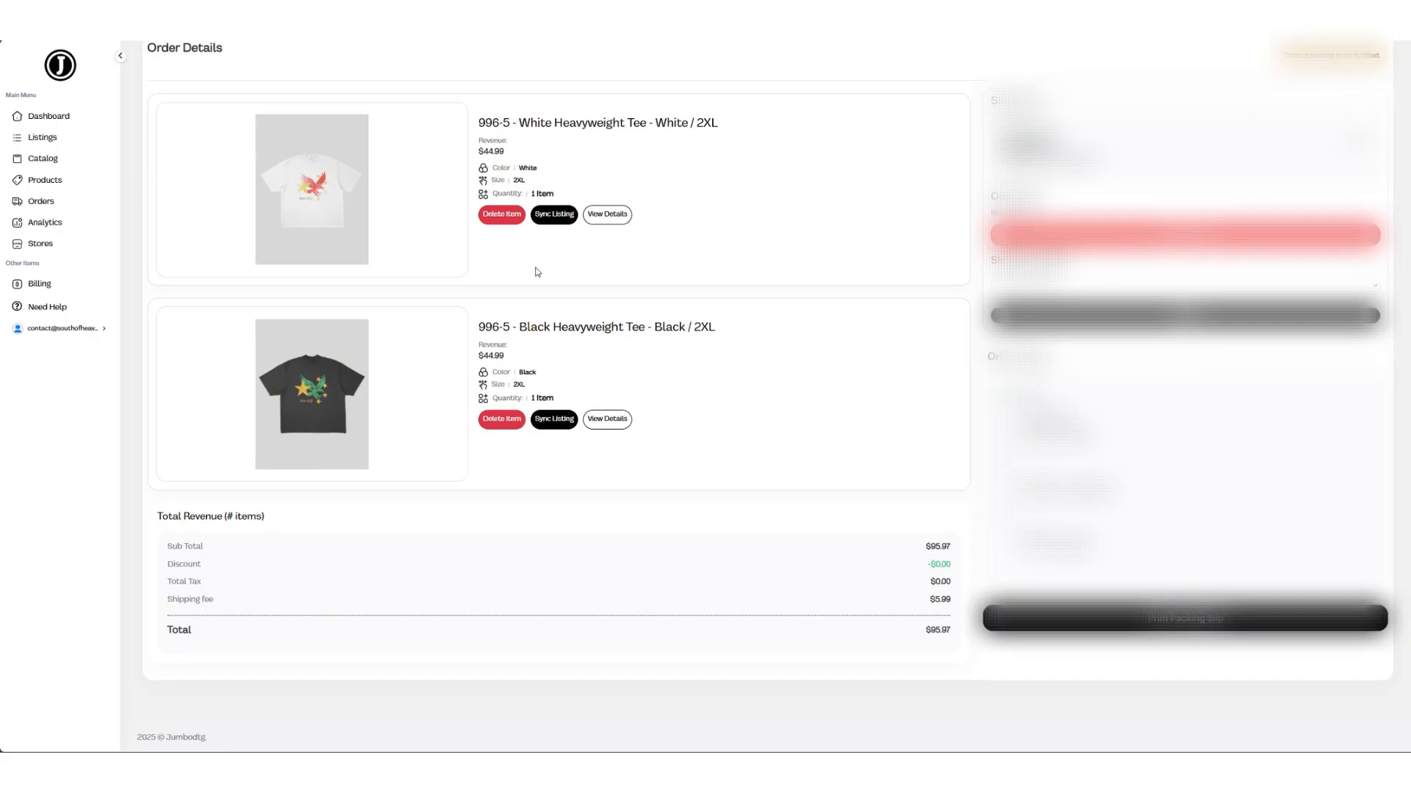
pyautogui.scroll(2, 548, 273)
# Step: Return to the unsynced orders, open the one from May 02, 9:28 PM and compare the actions offered for its items
pyautogui.hotkey('alt', 'Left')
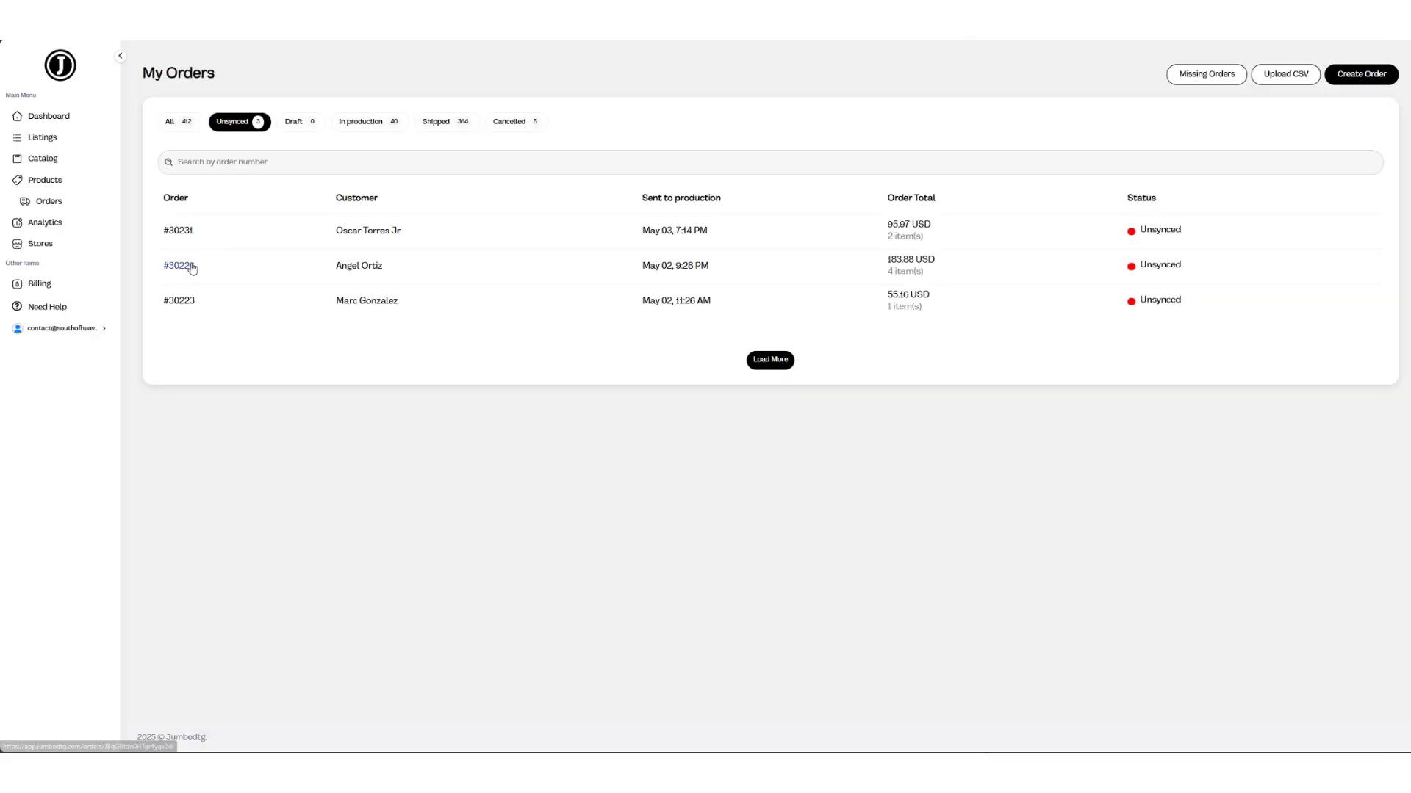
pyautogui.click(197, 268)
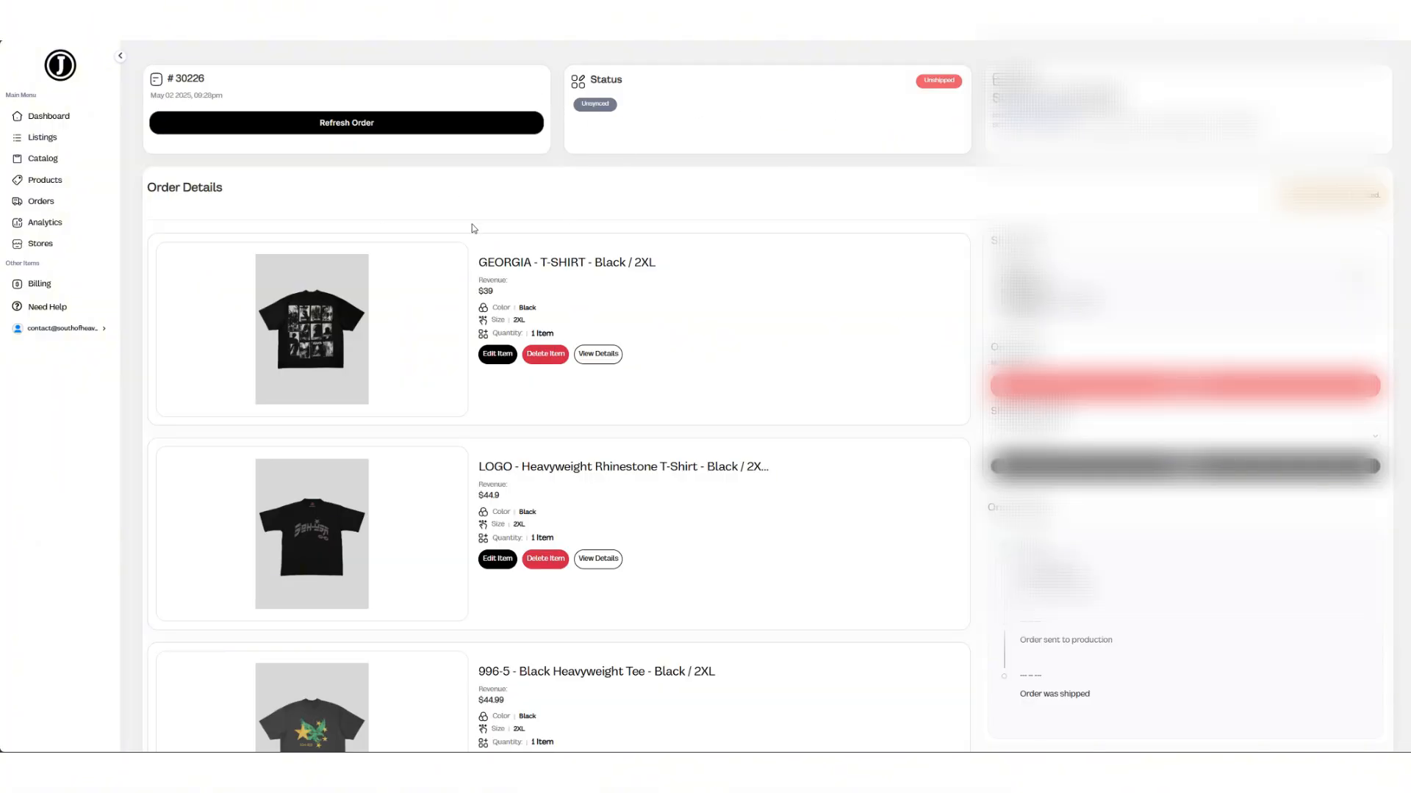
pyautogui.scroll(-4, 791, 154)
pyautogui.scroll(-1, 345, 261)
pyautogui.scroll(3, 331, 262)
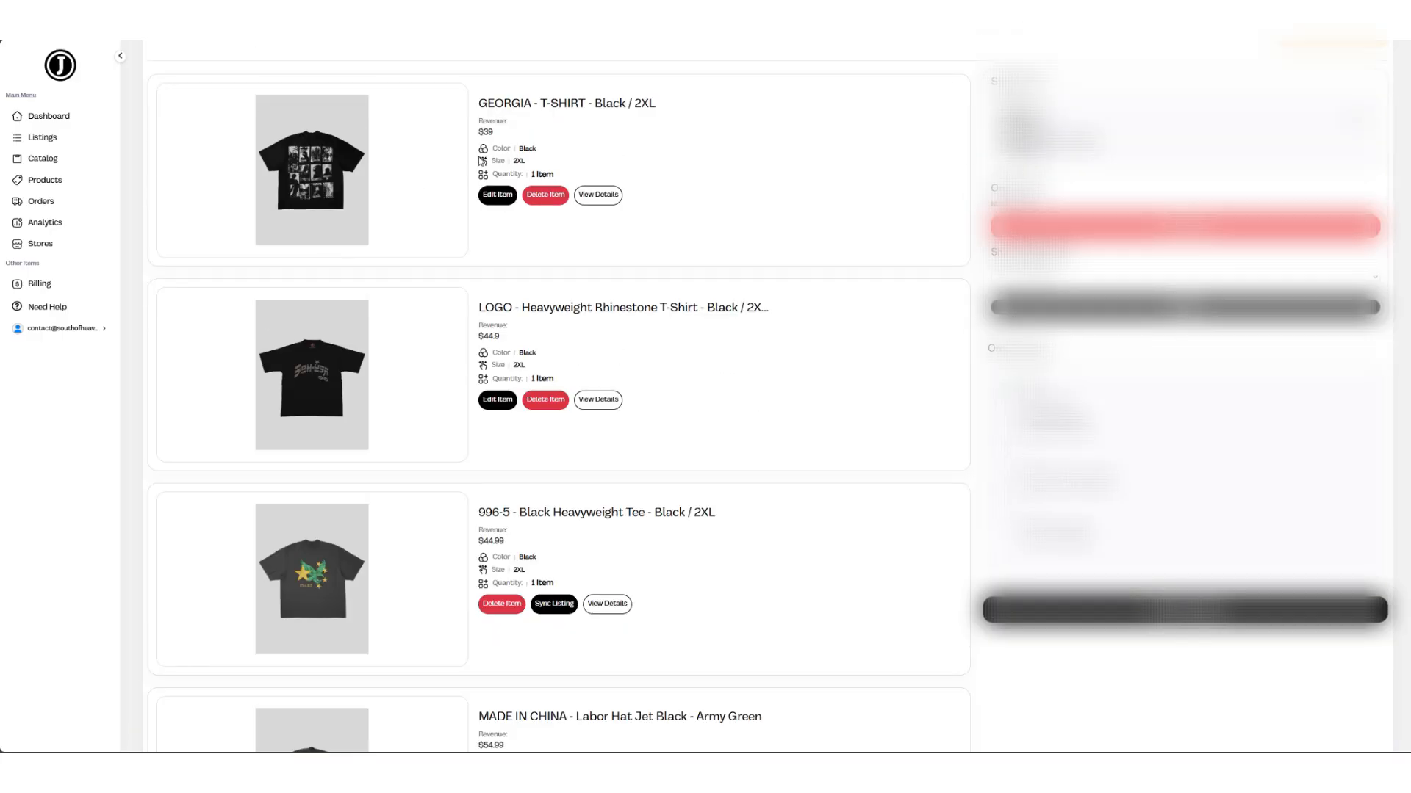
pyautogui.scroll(-5, 476, 382)
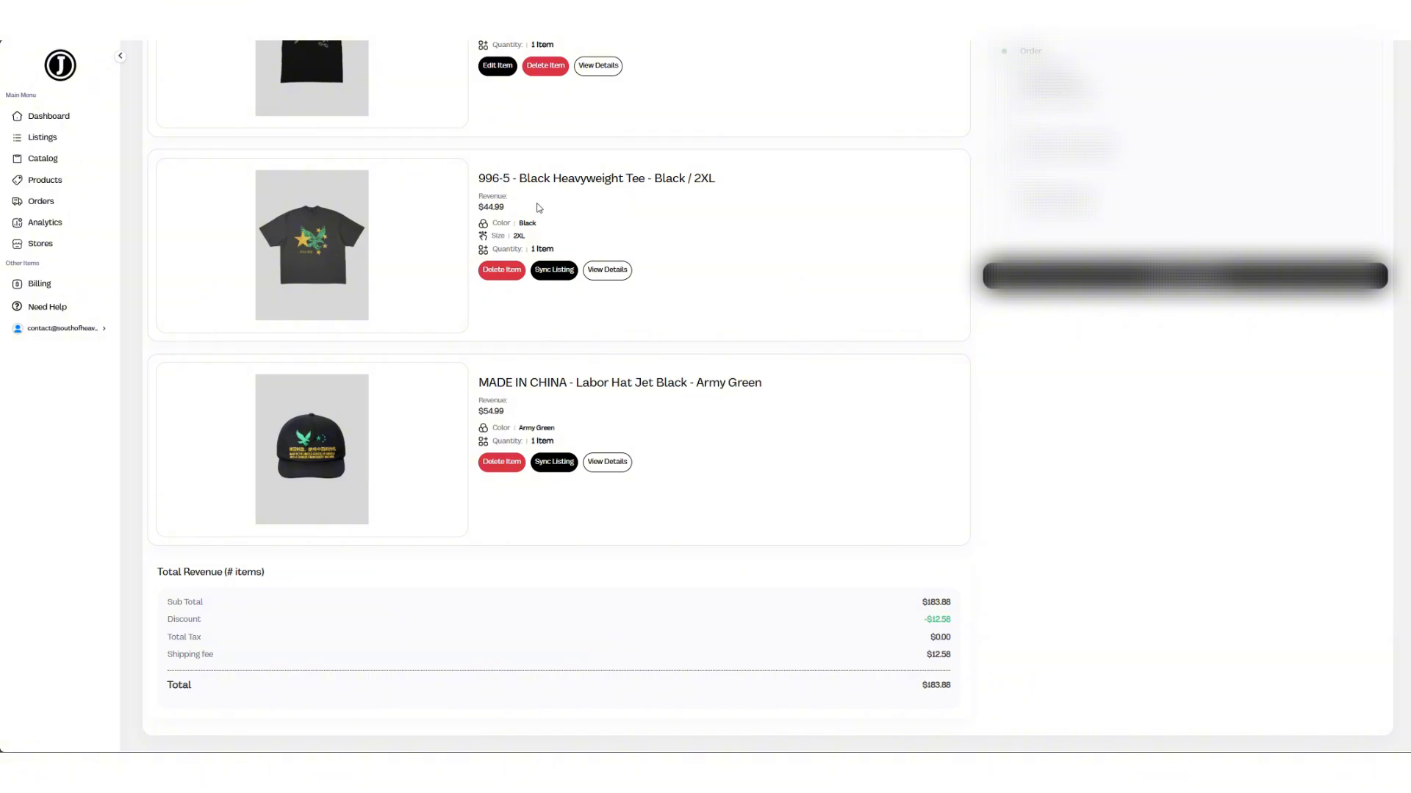
pyautogui.scroll(2, 767, 456)
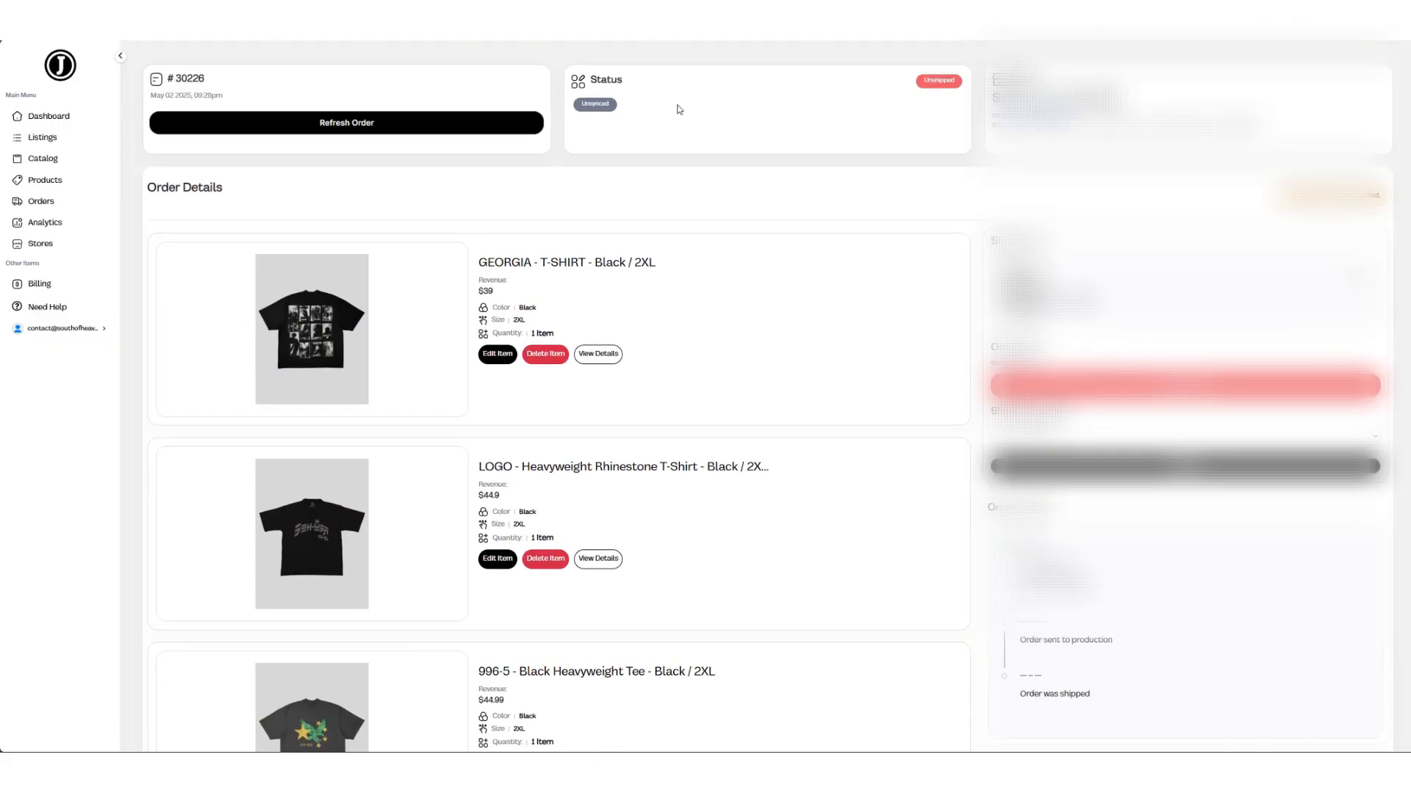
pyautogui.scroll(-4, 654, 274)
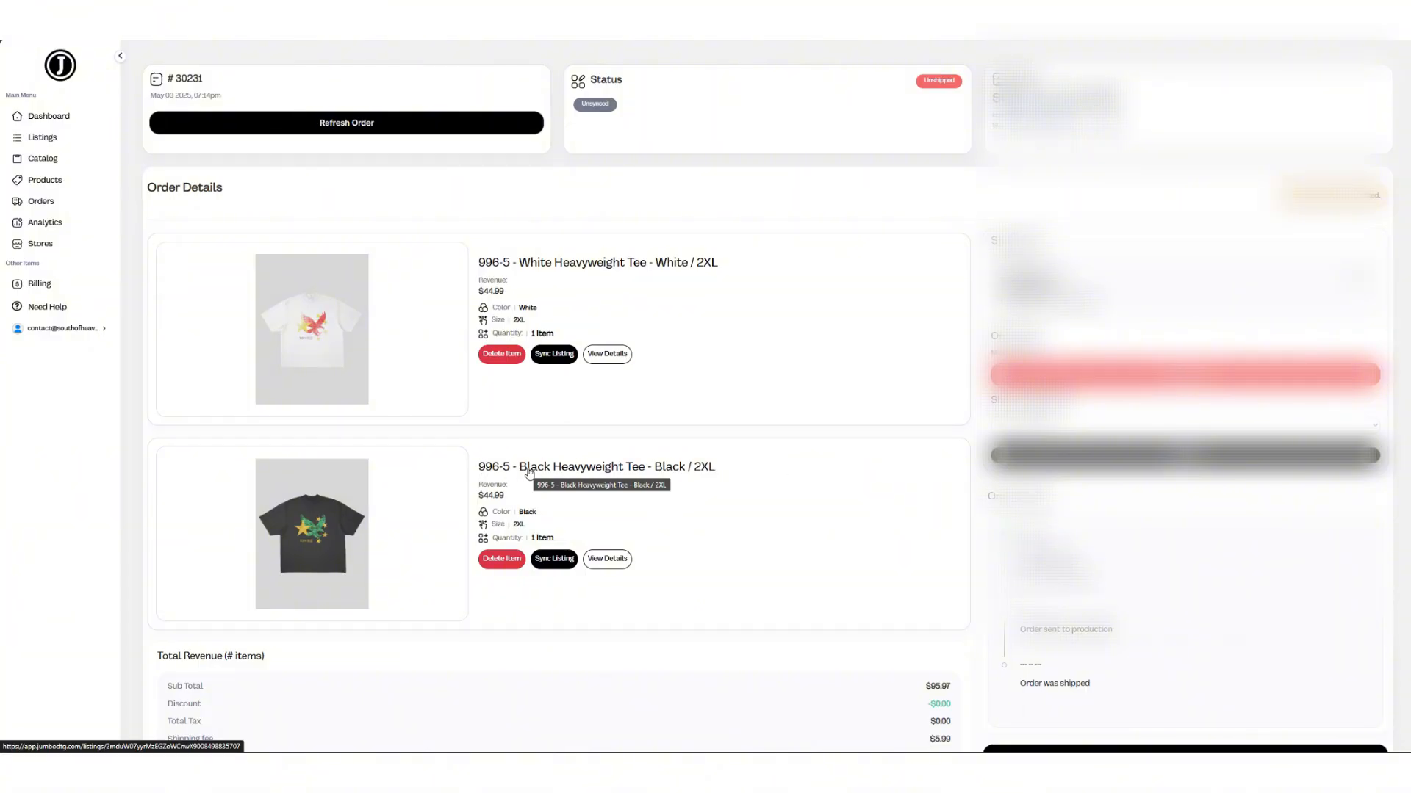
# Step: Go back to the unsynced orders and reopen the May 02, 9:28 PM order at its items that need syncing
pyautogui.hotkey('alt', 'Left')
pyautogui.click(250, 124)
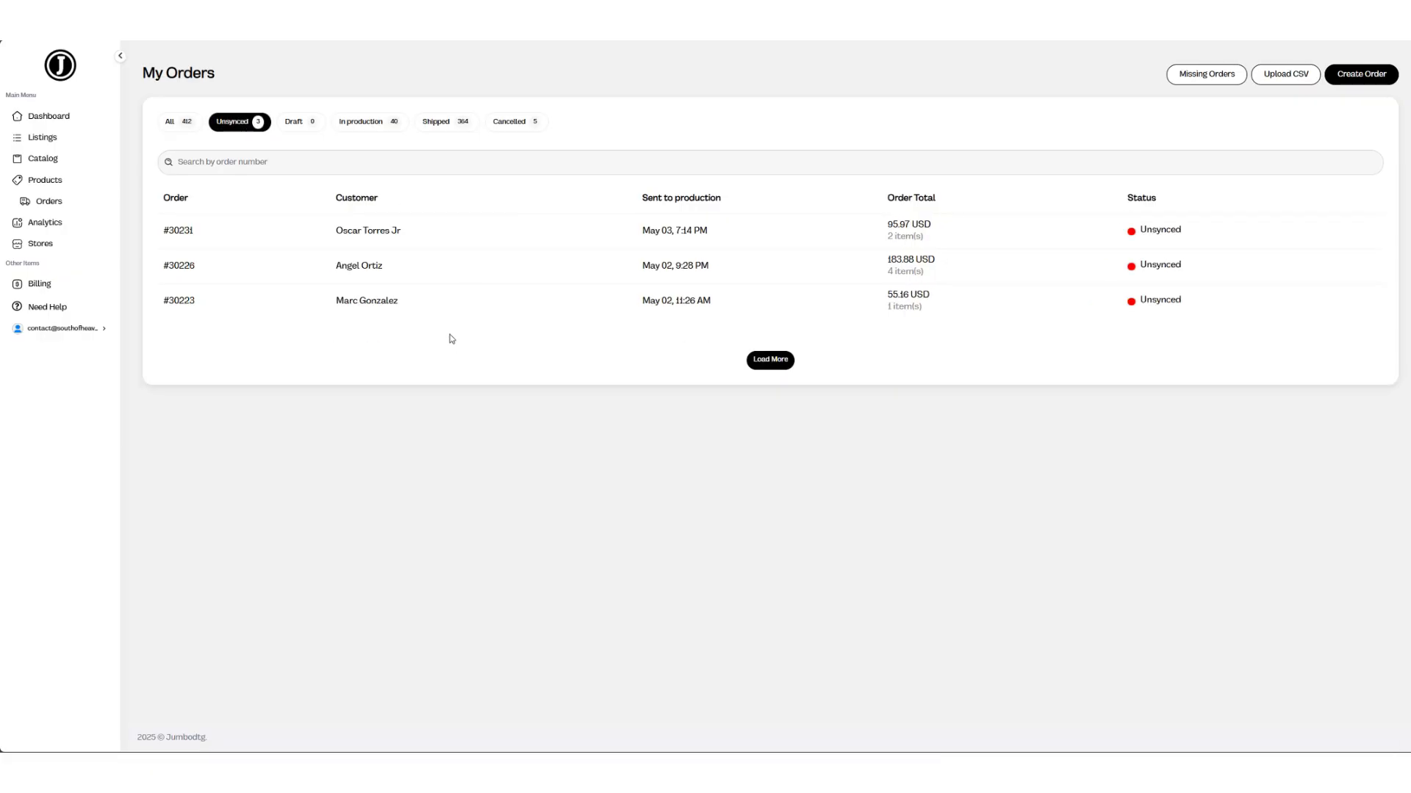
pyautogui.click(377, 274)
pyautogui.scroll(-5, 547, 376)
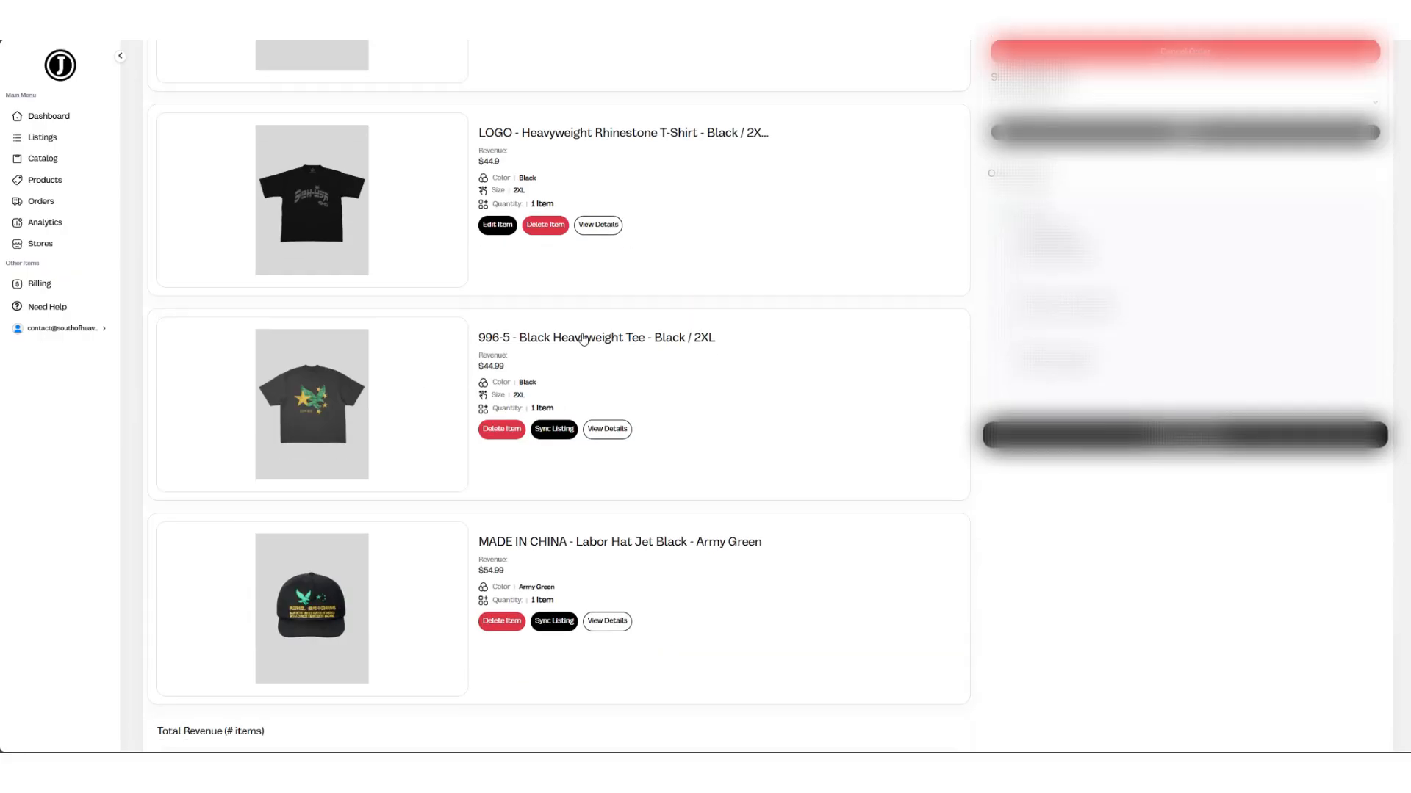
# Step: Go back to the unsynced orders and open the order from May 03, 7:14 PM
pyautogui.scroll(4, 265, 358)
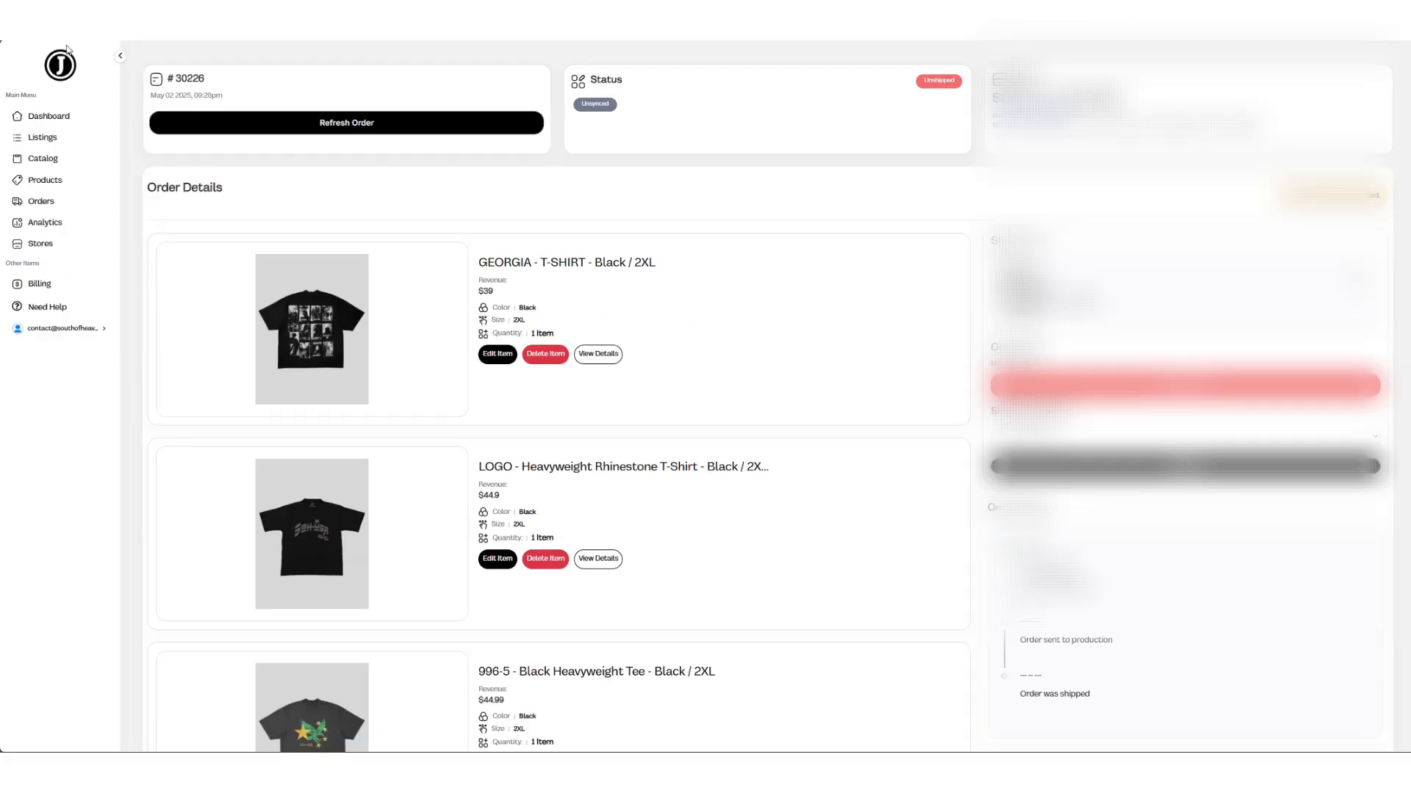
pyautogui.hotkey('alt', 'Left')
pyautogui.click(240, 125)
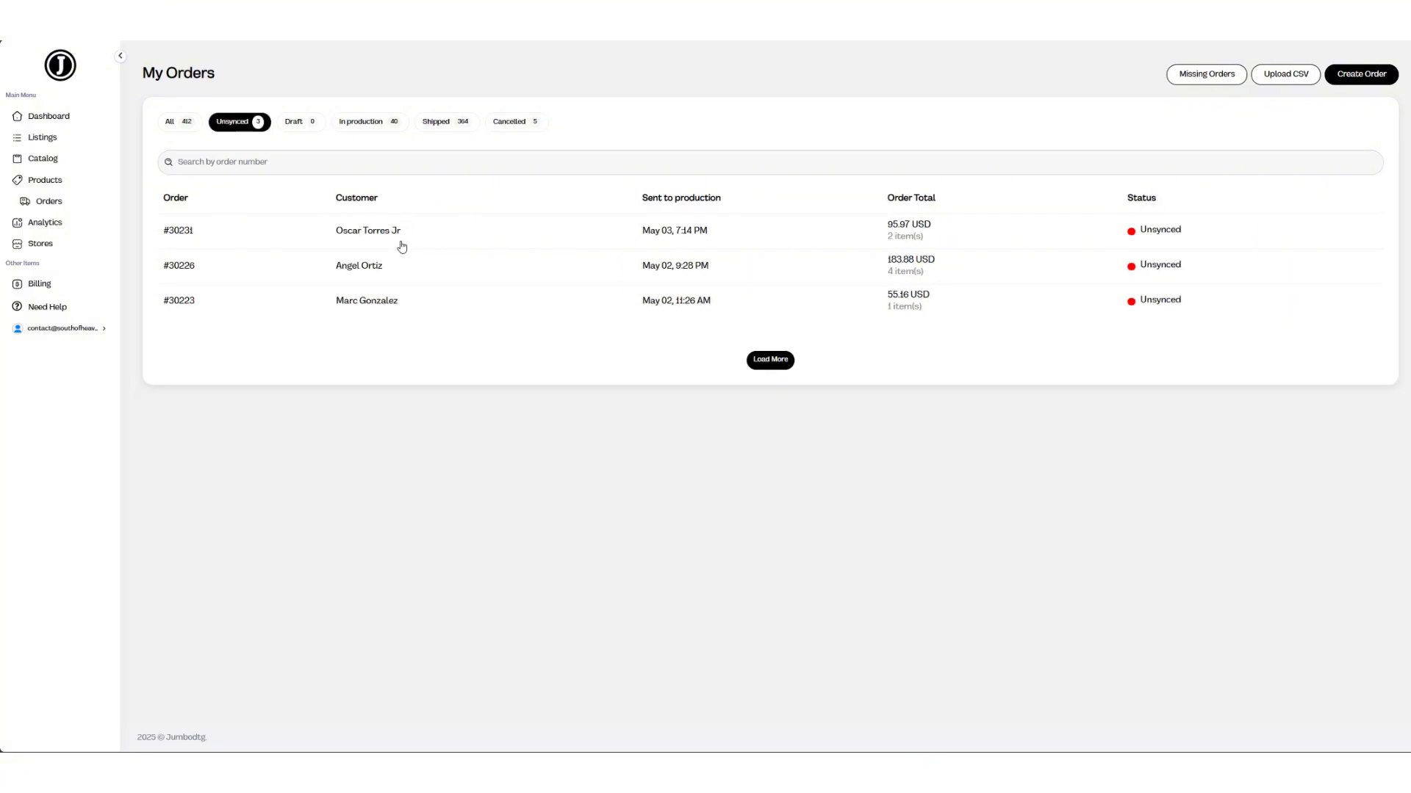
pyautogui.click(403, 242)
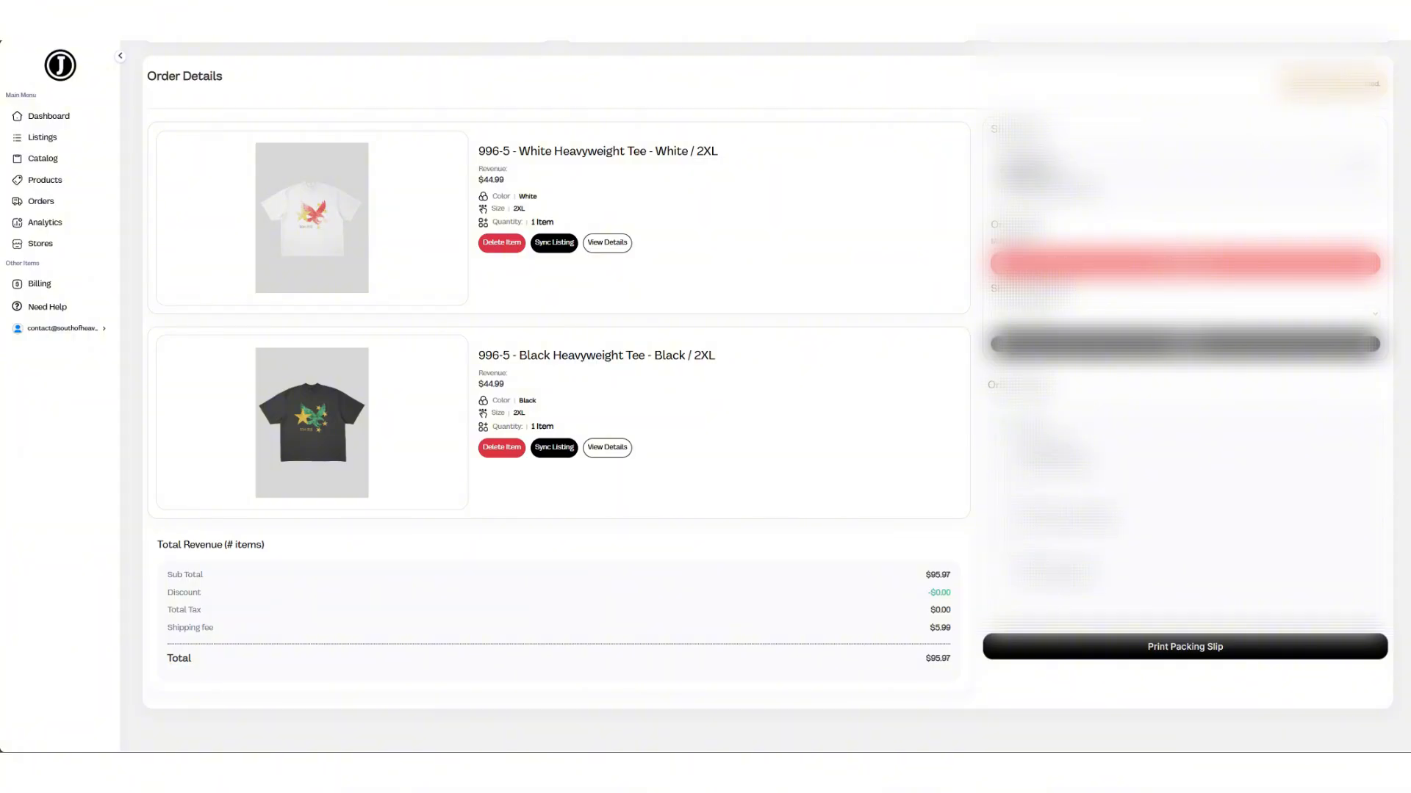
# Step: Start syncing the order's 996-5 Black Heavyweight Tee listing and expand the variant mapping to the entire listing
pyautogui.scroll(-1, 639, 356)
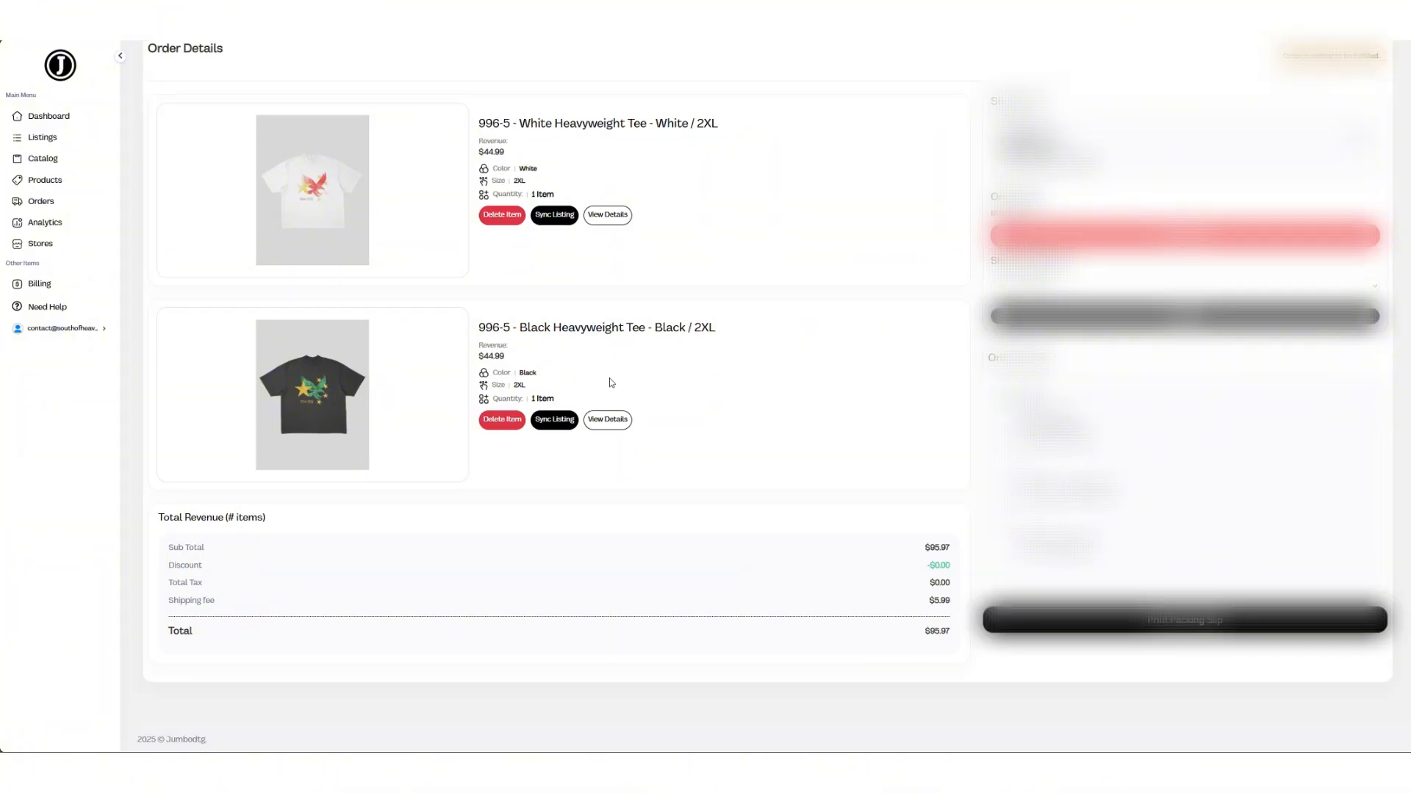
pyautogui.click(560, 421)
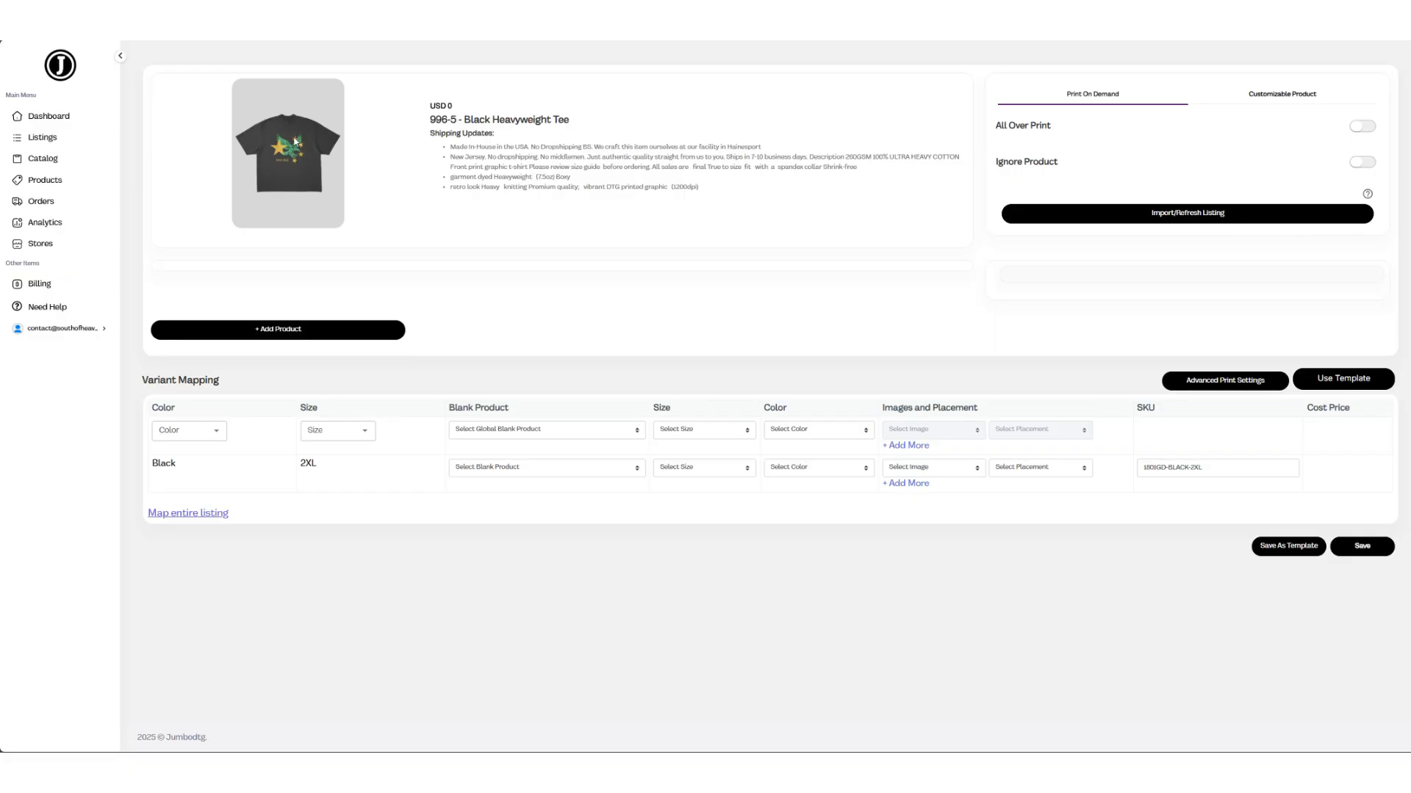
pyautogui.click(190, 516)
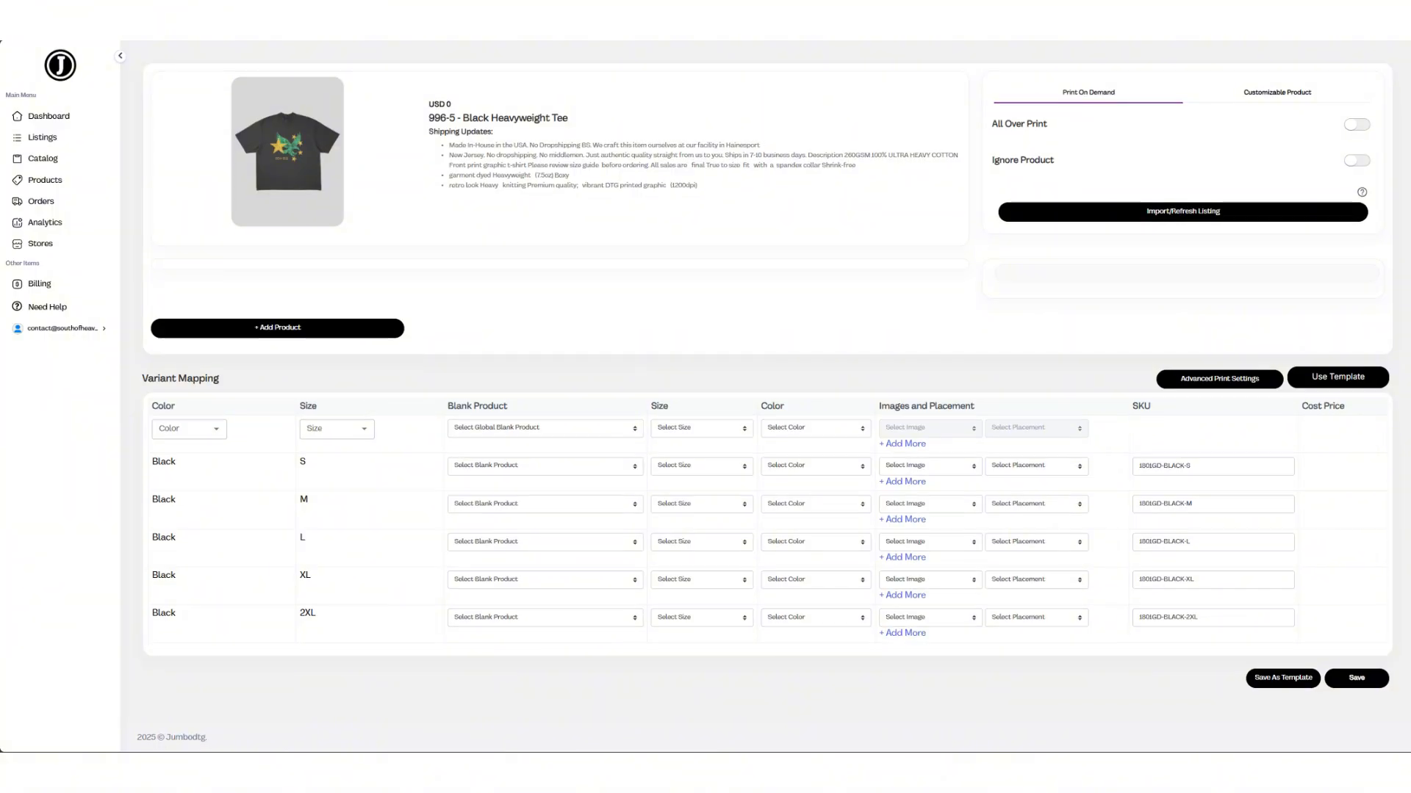
# Step: Search the blank products and add the 1801GD LA Apparel Heavyweight T-shirt to the listing
pyautogui.click(283, 335)
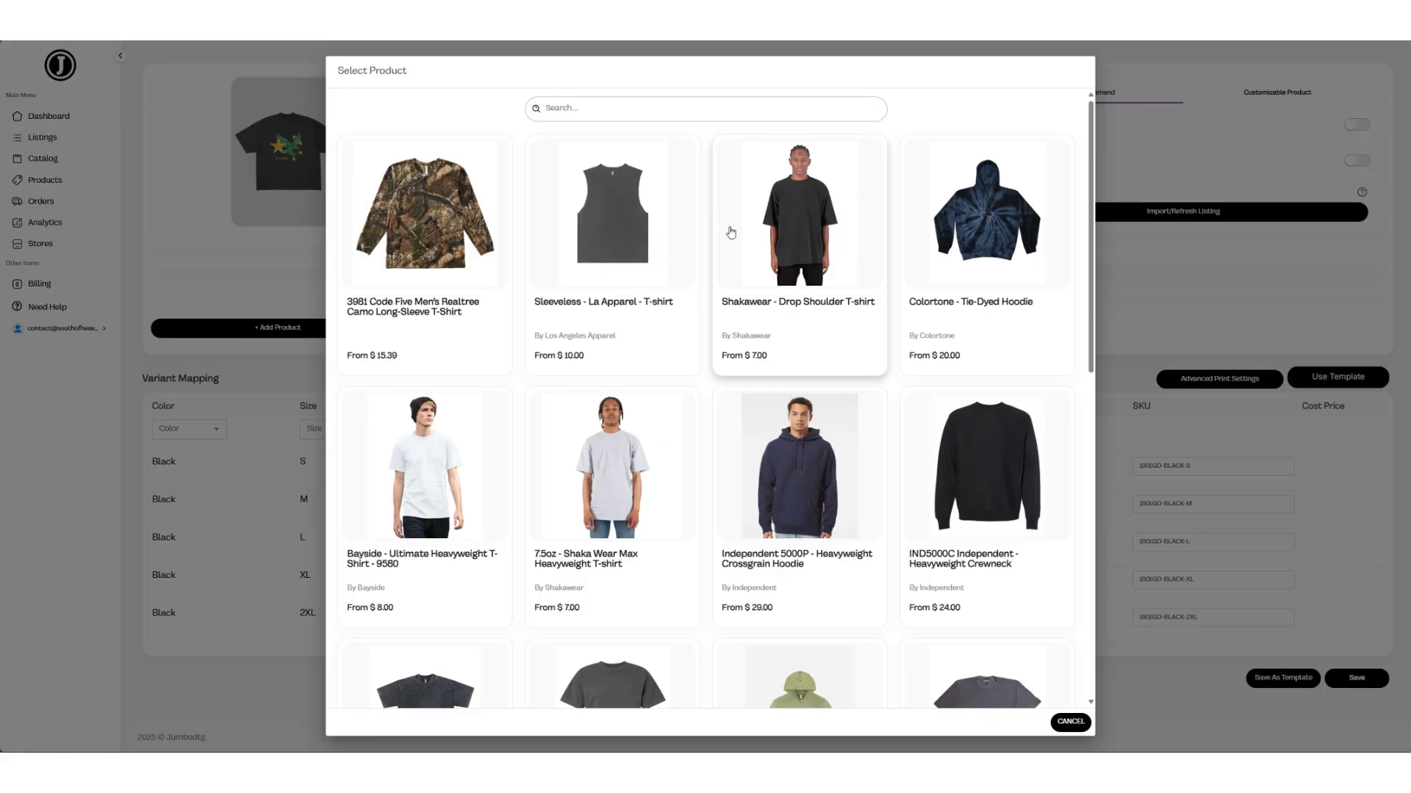
pyautogui.click(631, 109)
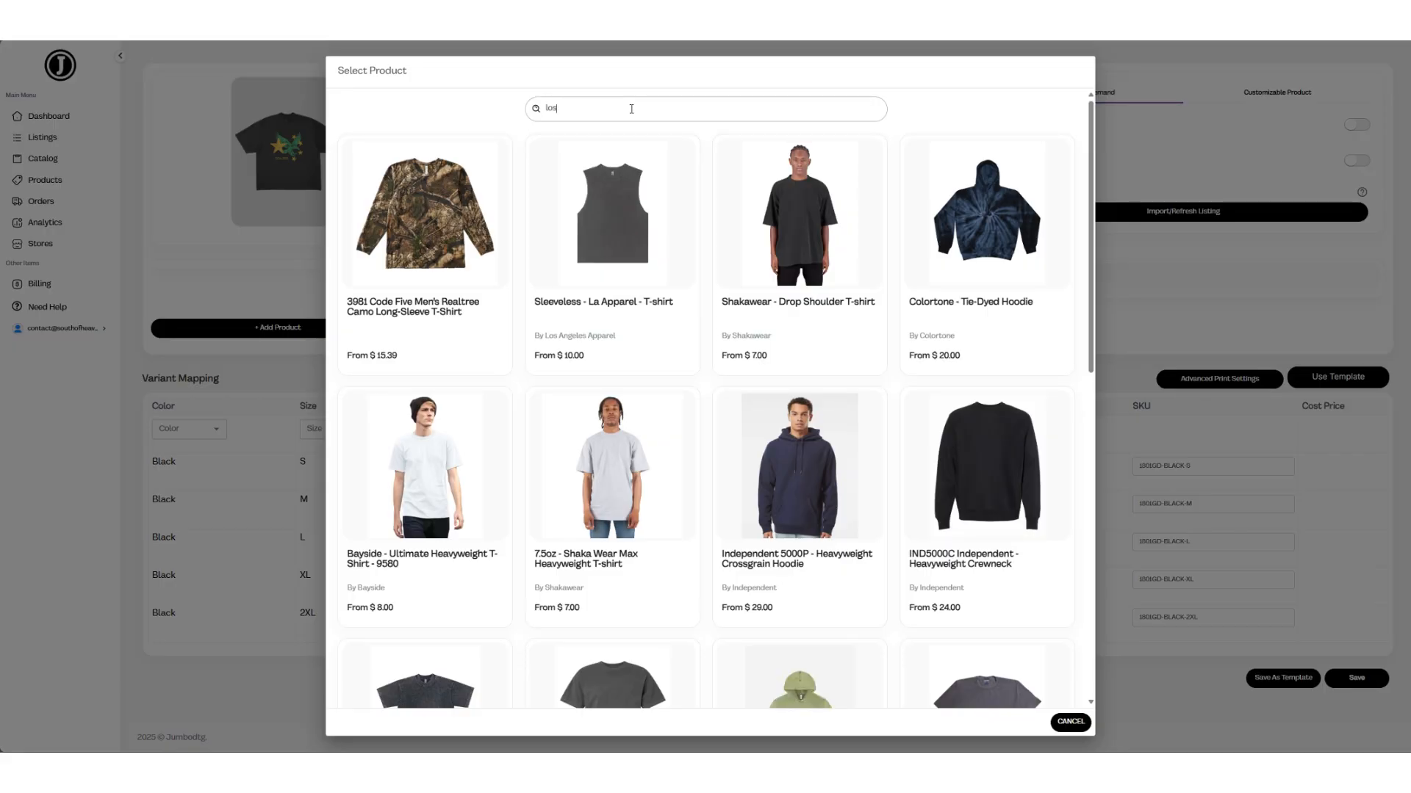
pyautogui.moveTo(598, 108); pyautogui.dragTo(450, 98)
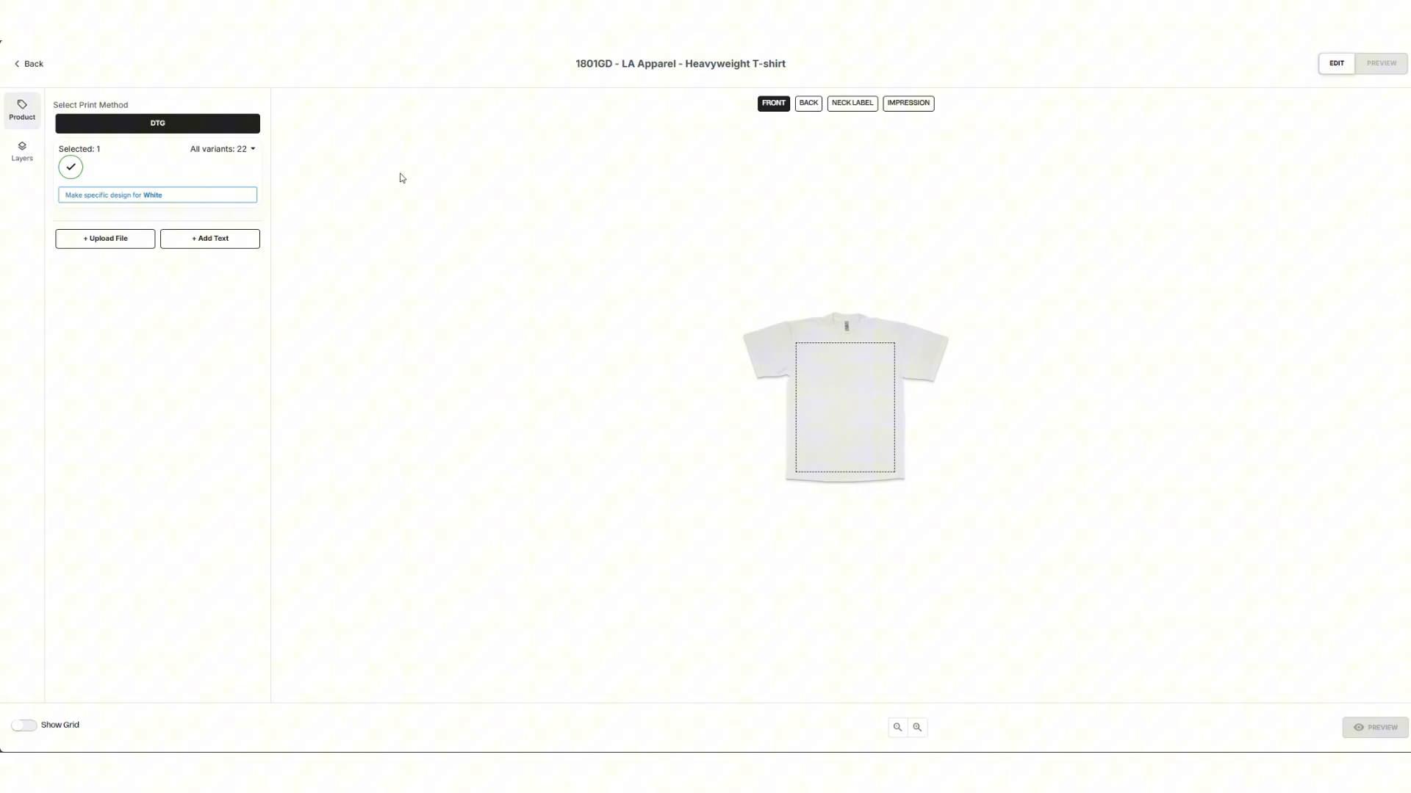
# Step: Select Black as the shirt's color variant and deselect White
pyautogui.click(239, 151)
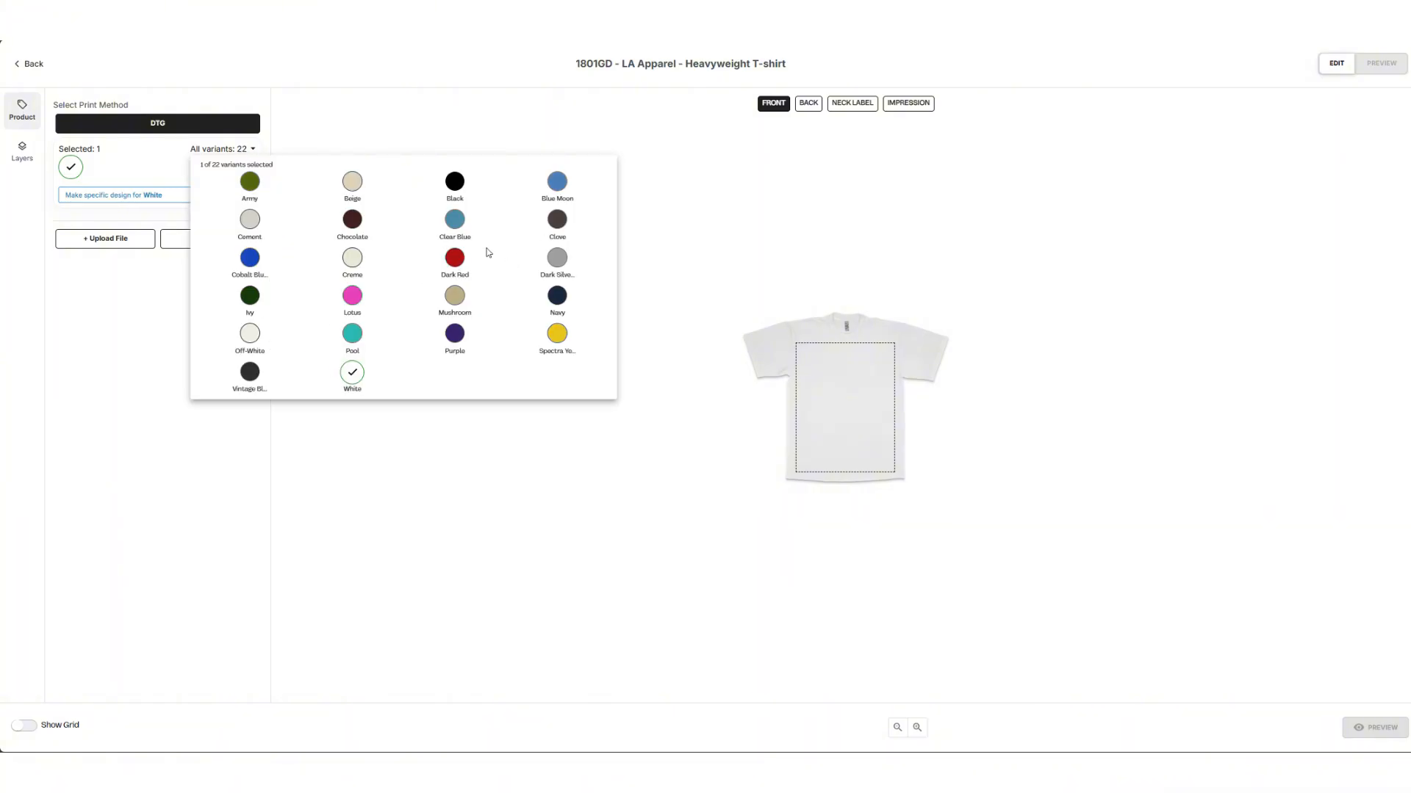
pyautogui.click(456, 192)
pyautogui.click(349, 375)
pyautogui.click(188, 435)
# Step: Upload the "black shirt front PNG" artwork to the shirt's front and position it within the print area
pyautogui.click(105, 238)
pyautogui.click(860, 178)
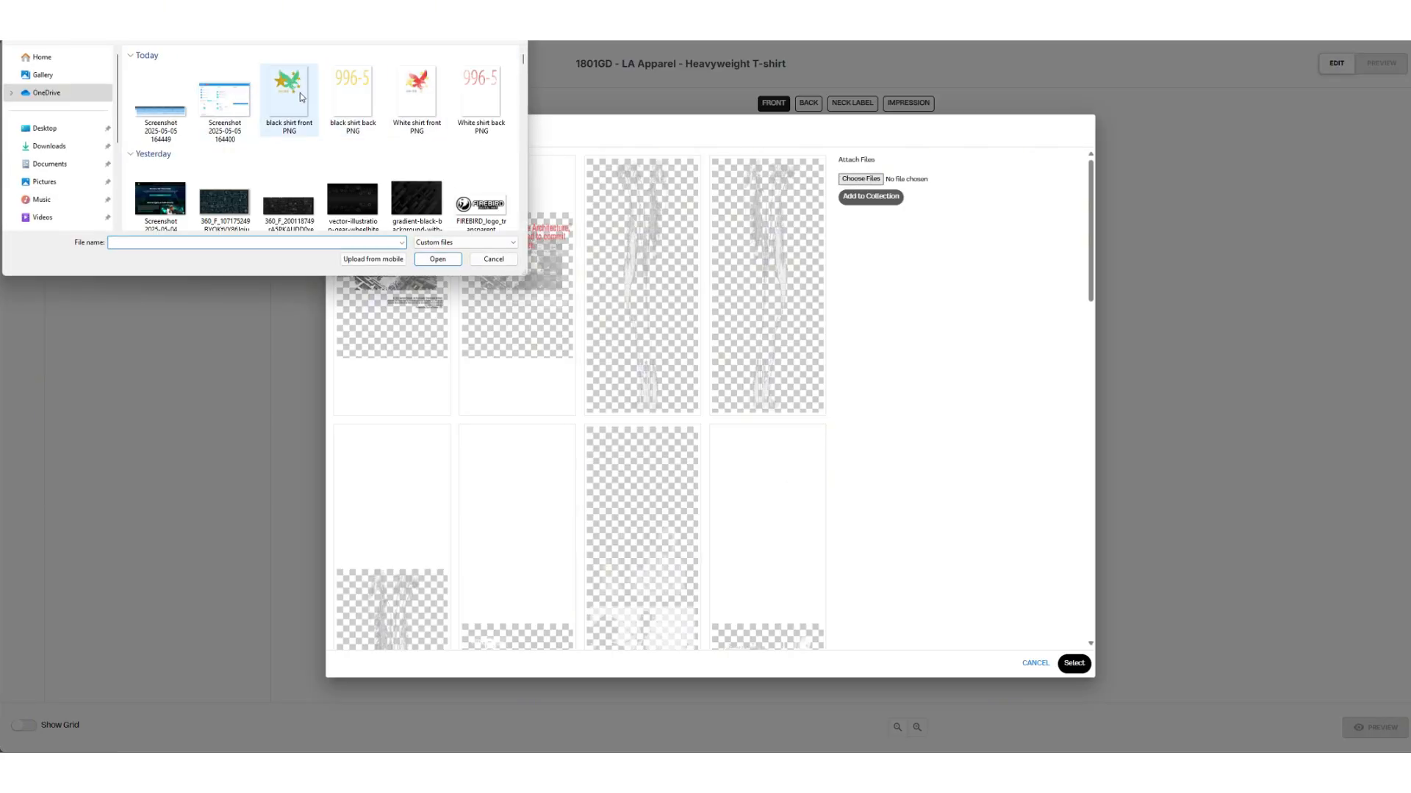
pyautogui.doubleClick(300, 93)
pyautogui.click(1074, 665)
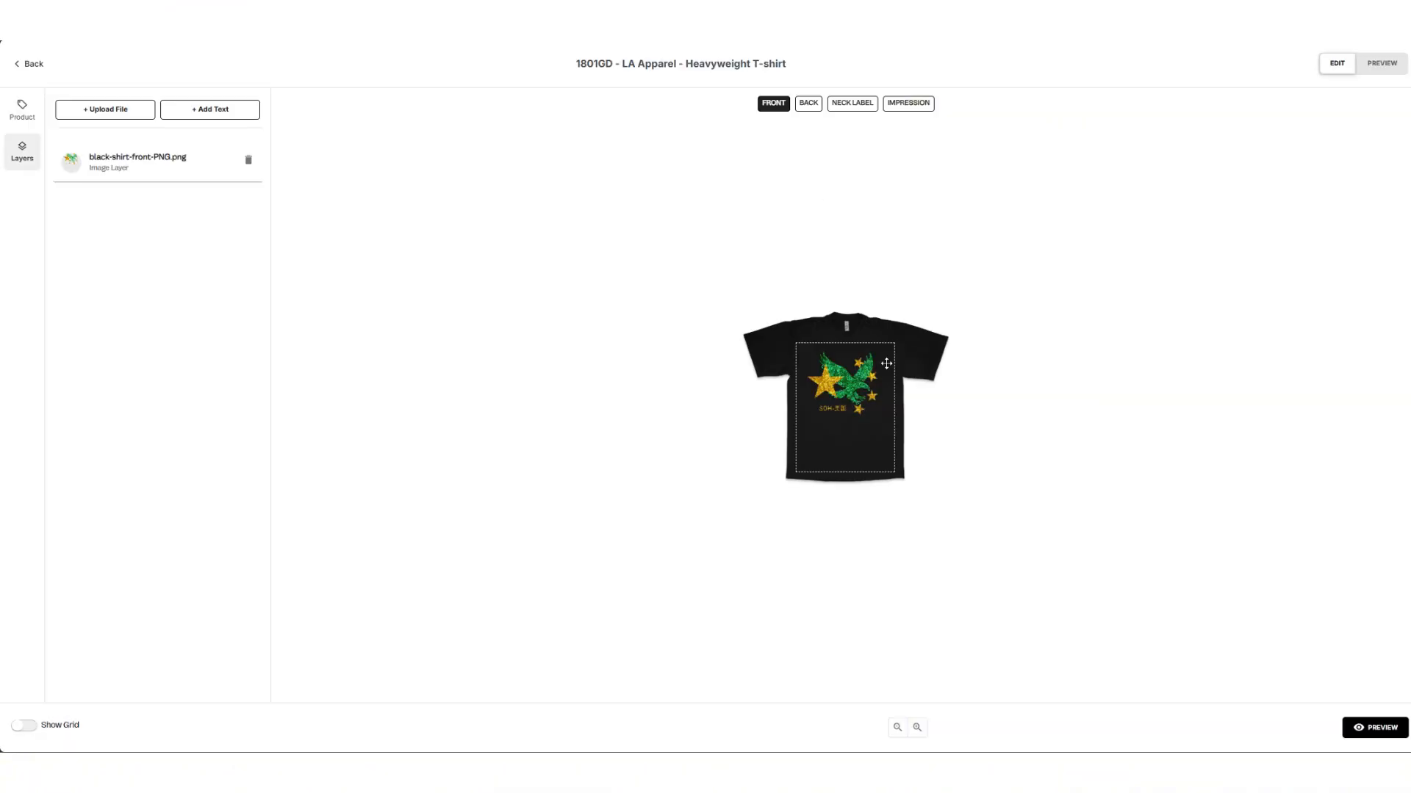
pyautogui.moveTo(856, 378); pyautogui.dragTo(865, 413)
pyautogui.click(135, 147)
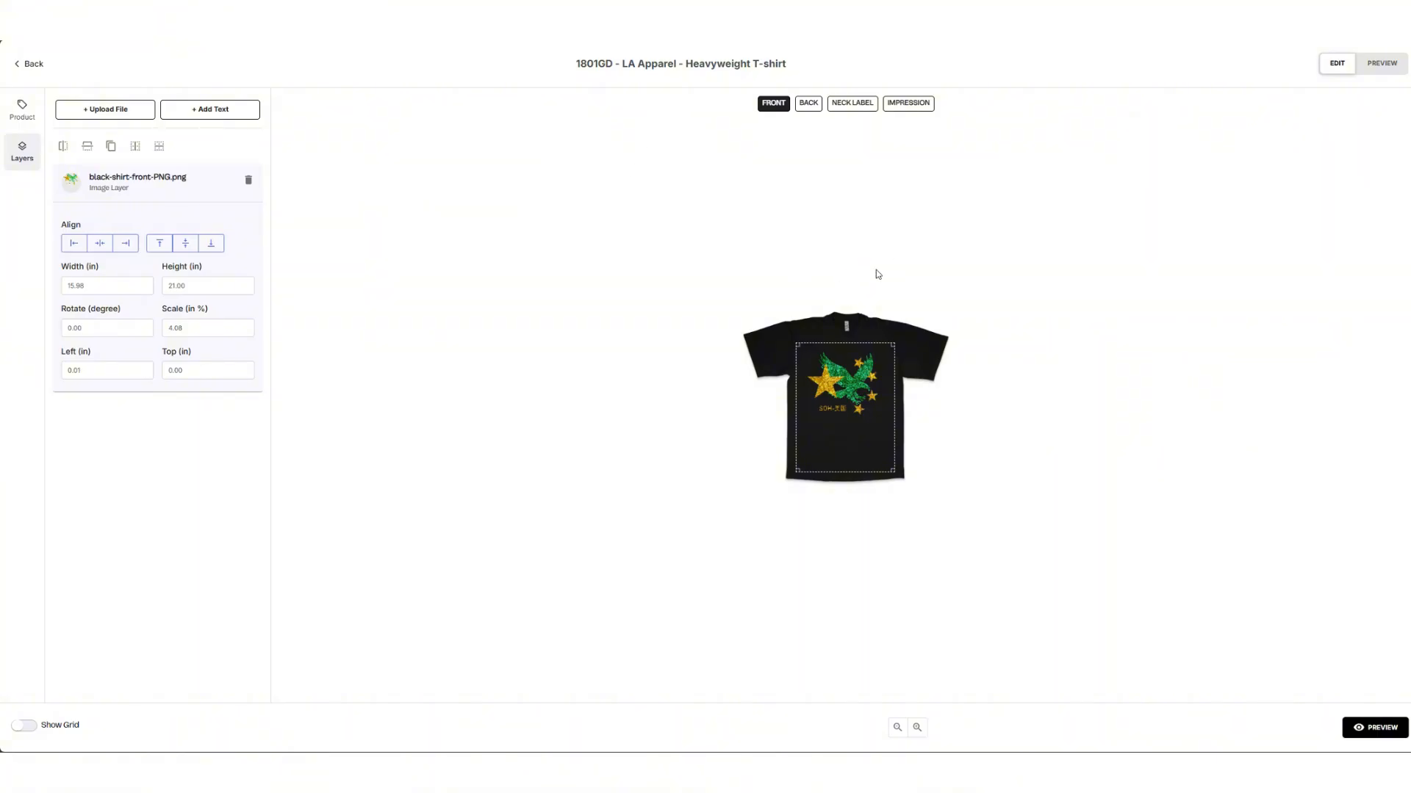
# Step: Upload the "black shirt back PNG" artwork to the shirt's back and compare the front and back designs
pyautogui.click(814, 105)
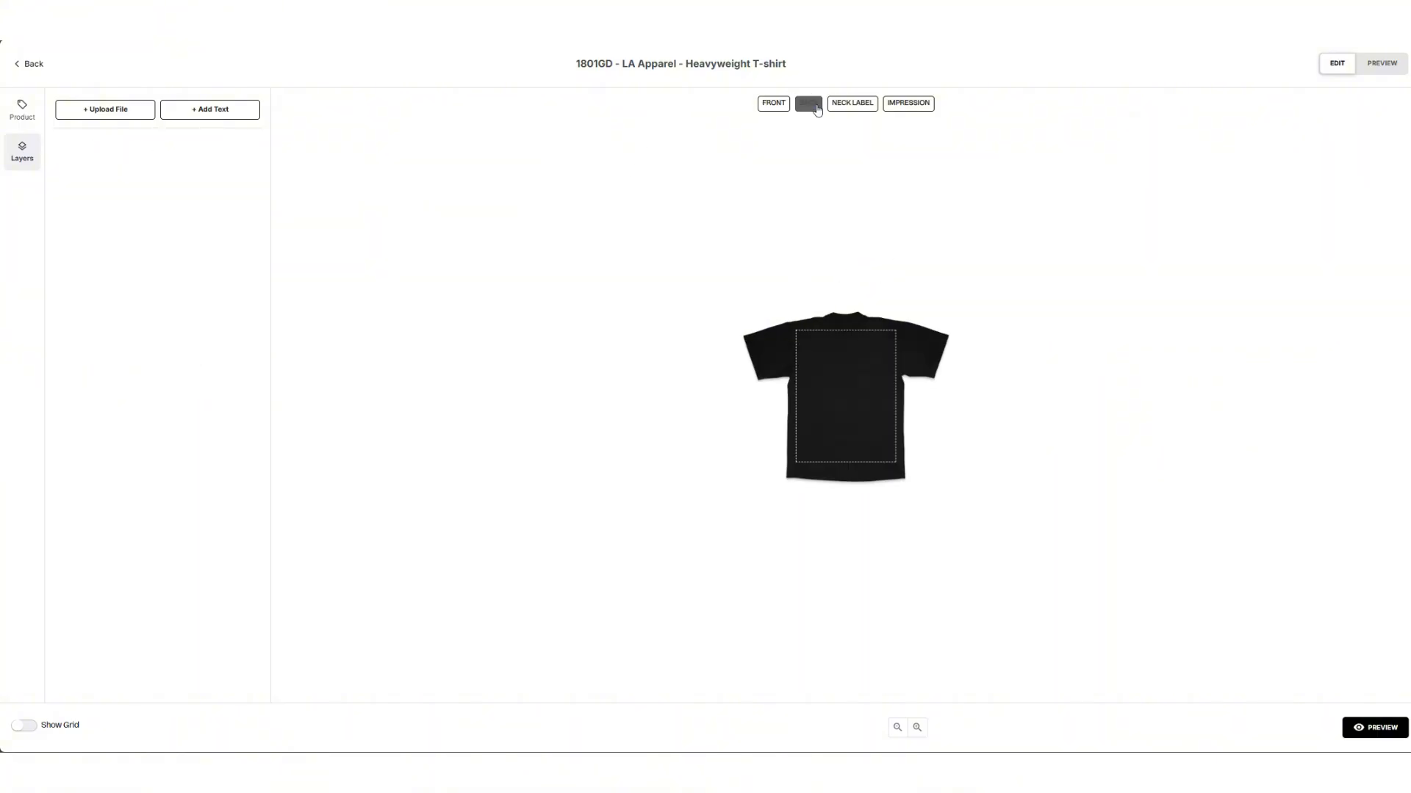
pyautogui.click(100, 115)
pyautogui.click(866, 181)
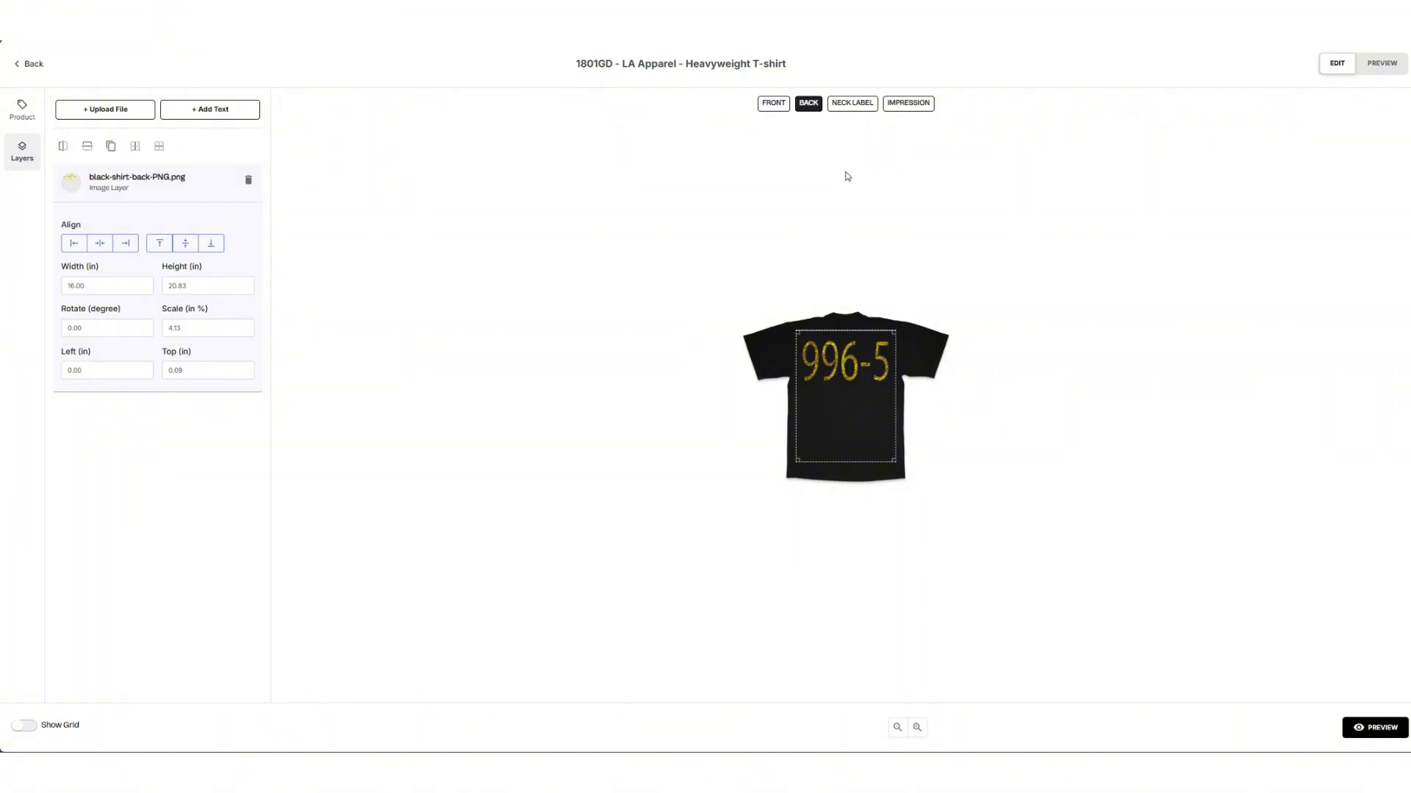
pyautogui.click(785, 110)
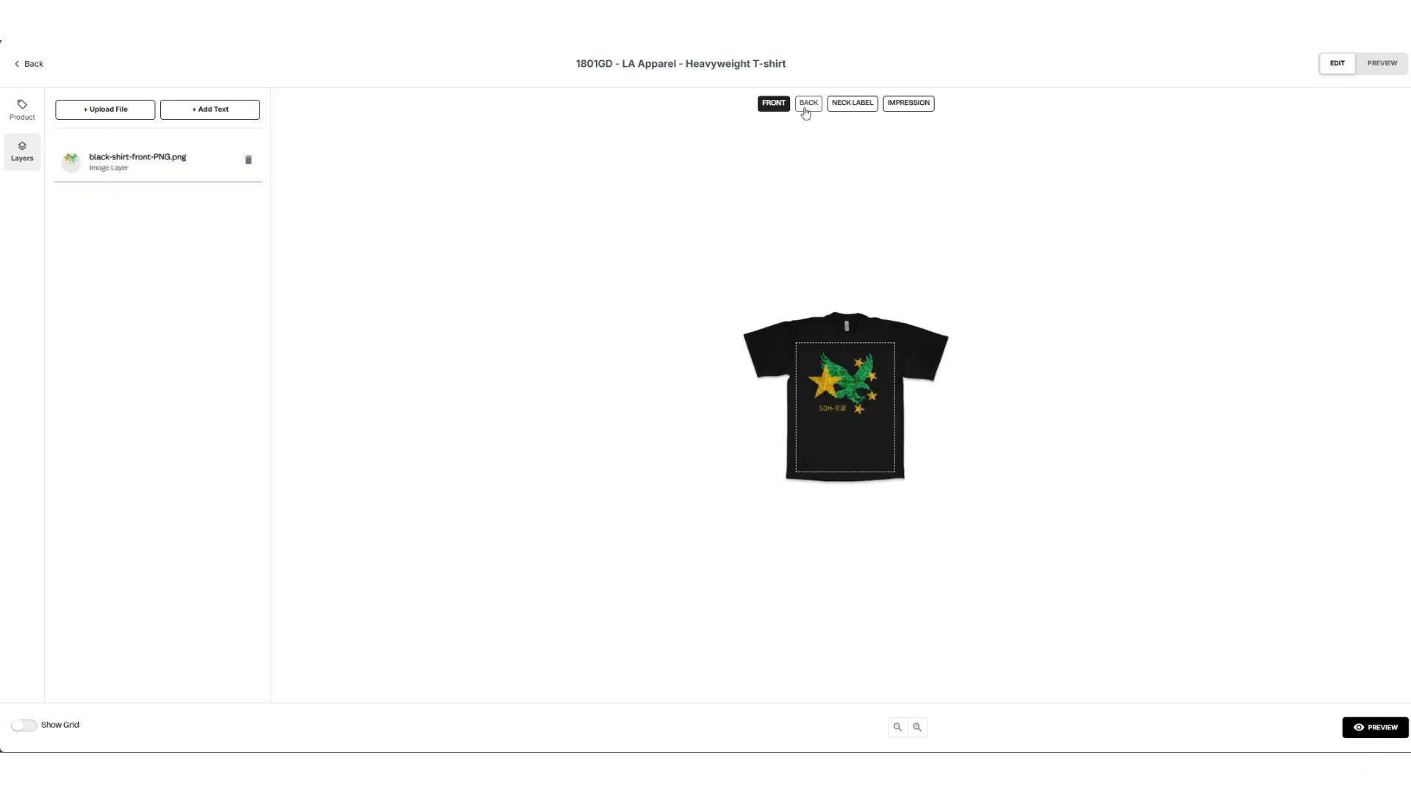
pyautogui.click(808, 105)
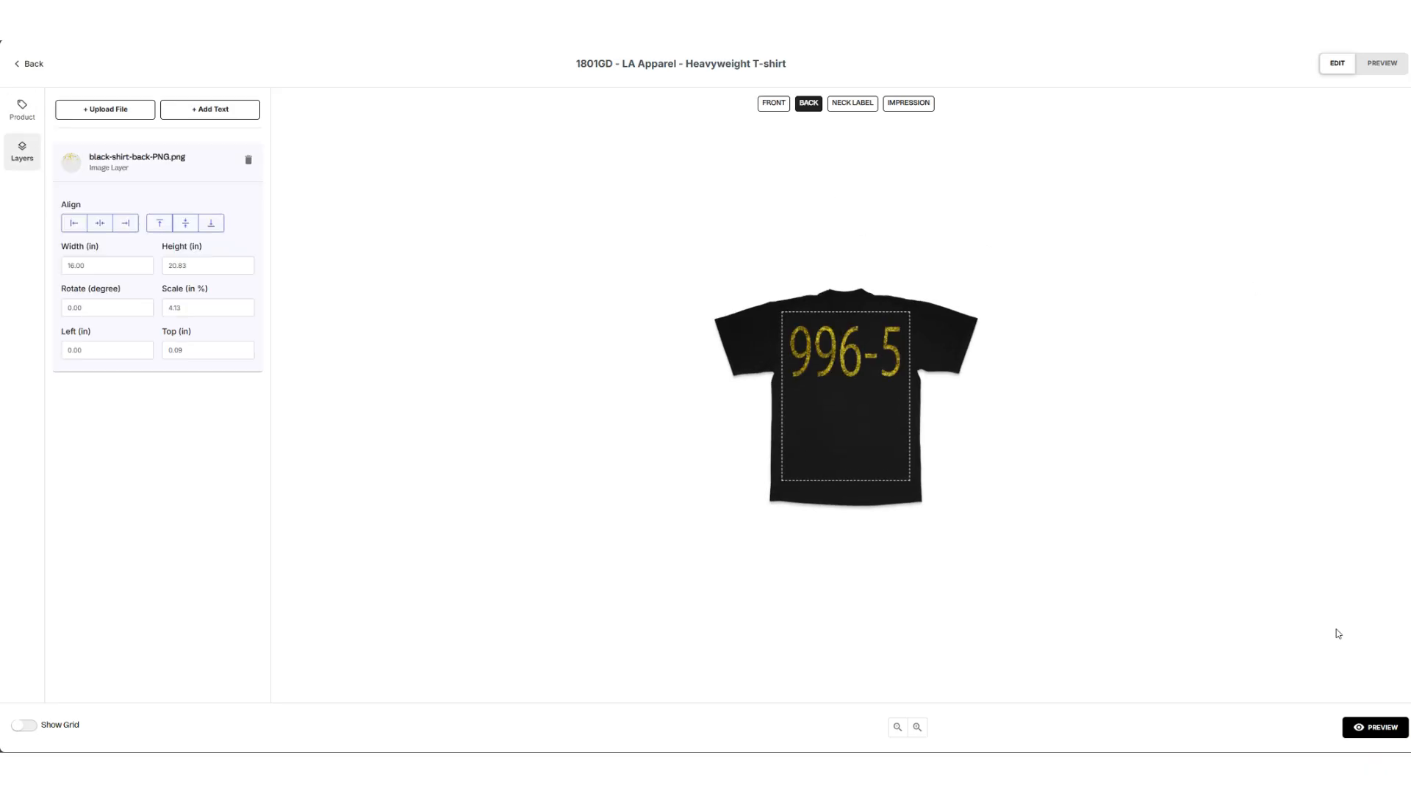
# Step: Preview both sides of the shirt, choose Back - Black as the default preview image and save the product design
pyautogui.click(1364, 735)
pyautogui.click(142, 176)
pyautogui.click(141, 176)
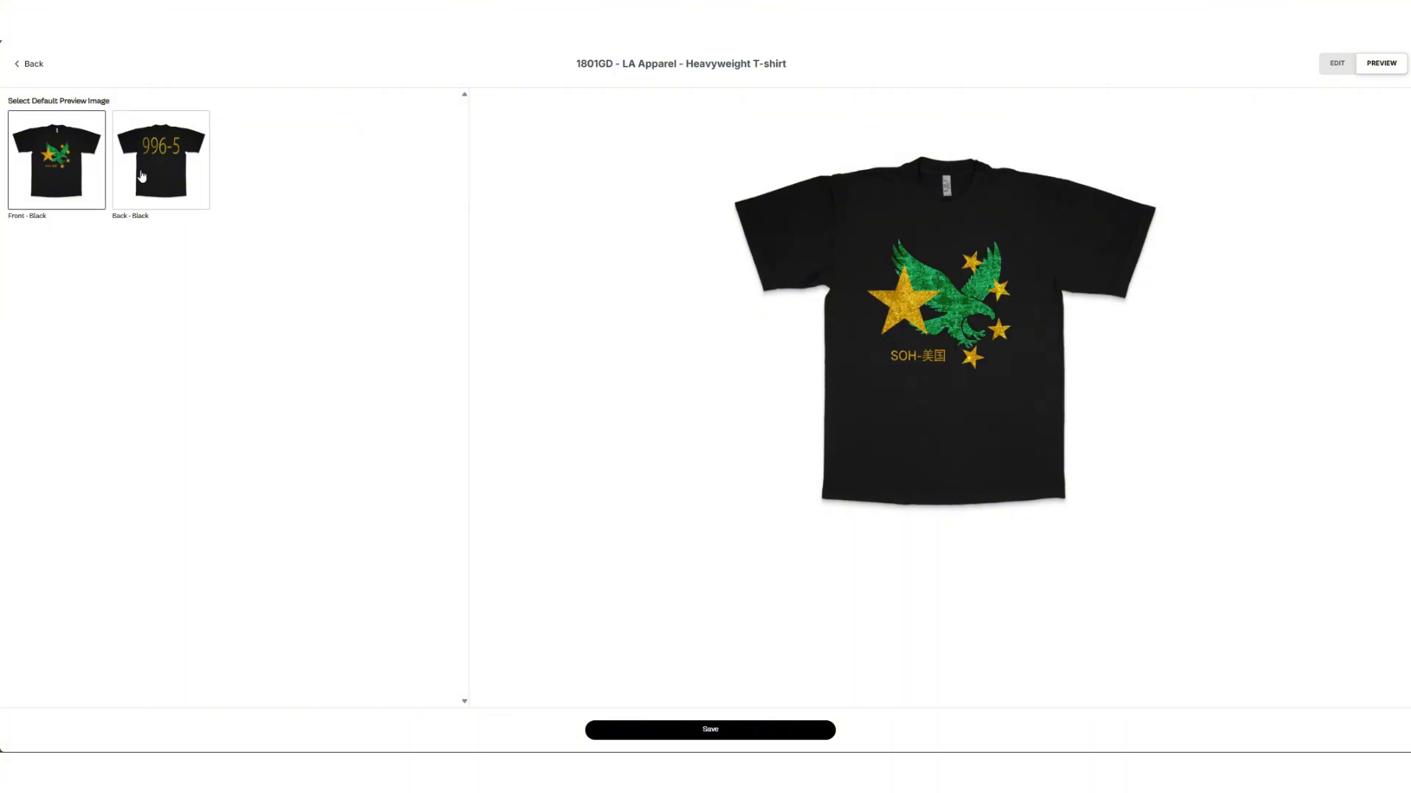
pyautogui.click(189, 175)
pyautogui.click(68, 176)
pyautogui.click(186, 176)
pyautogui.click(749, 729)
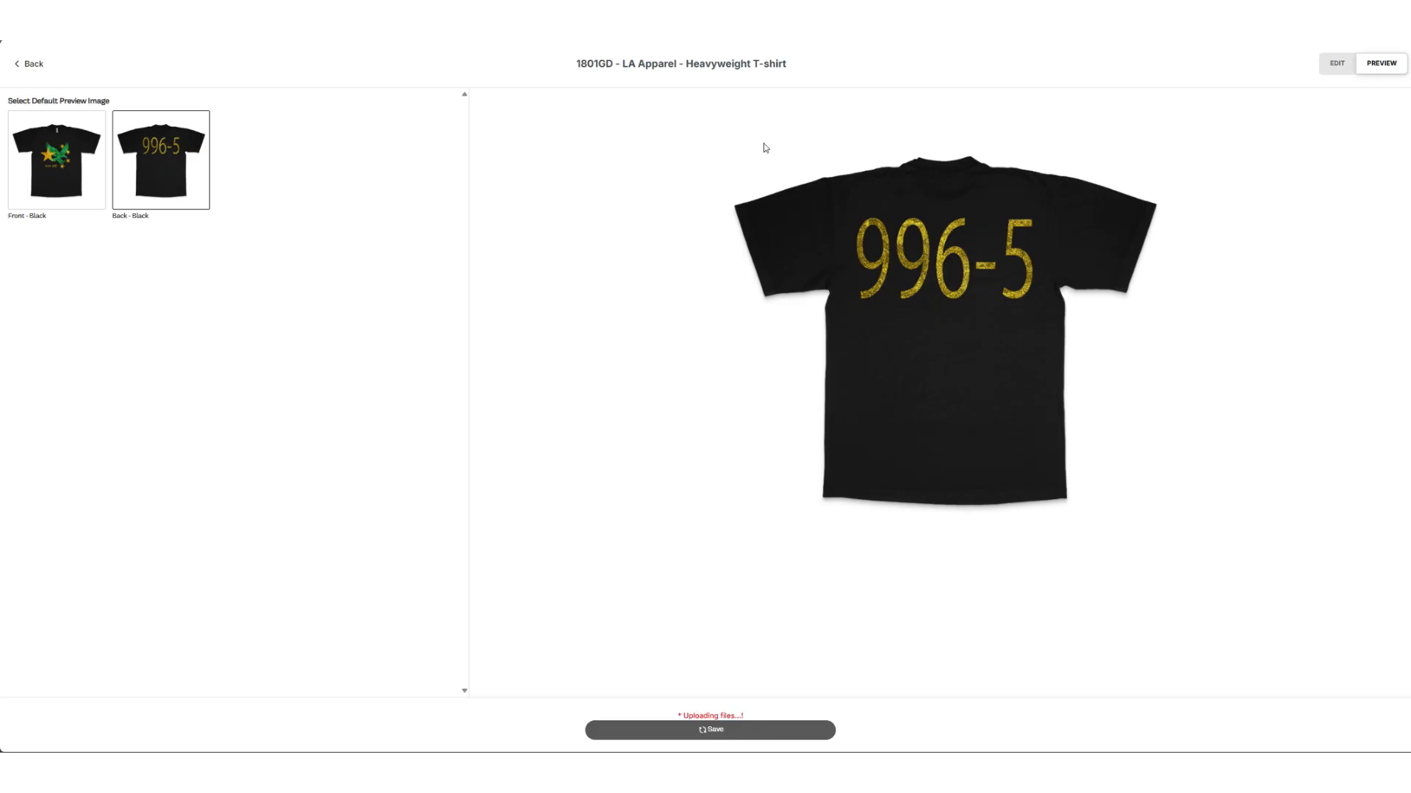
# Step: Review the saved mockups and print files, and set 1801GD - LA Apparel - Heavyweight T-shirt as the global blank product
pyautogui.scroll(-4, 1036, 308)
pyautogui.scroll(-2, 999, 301)
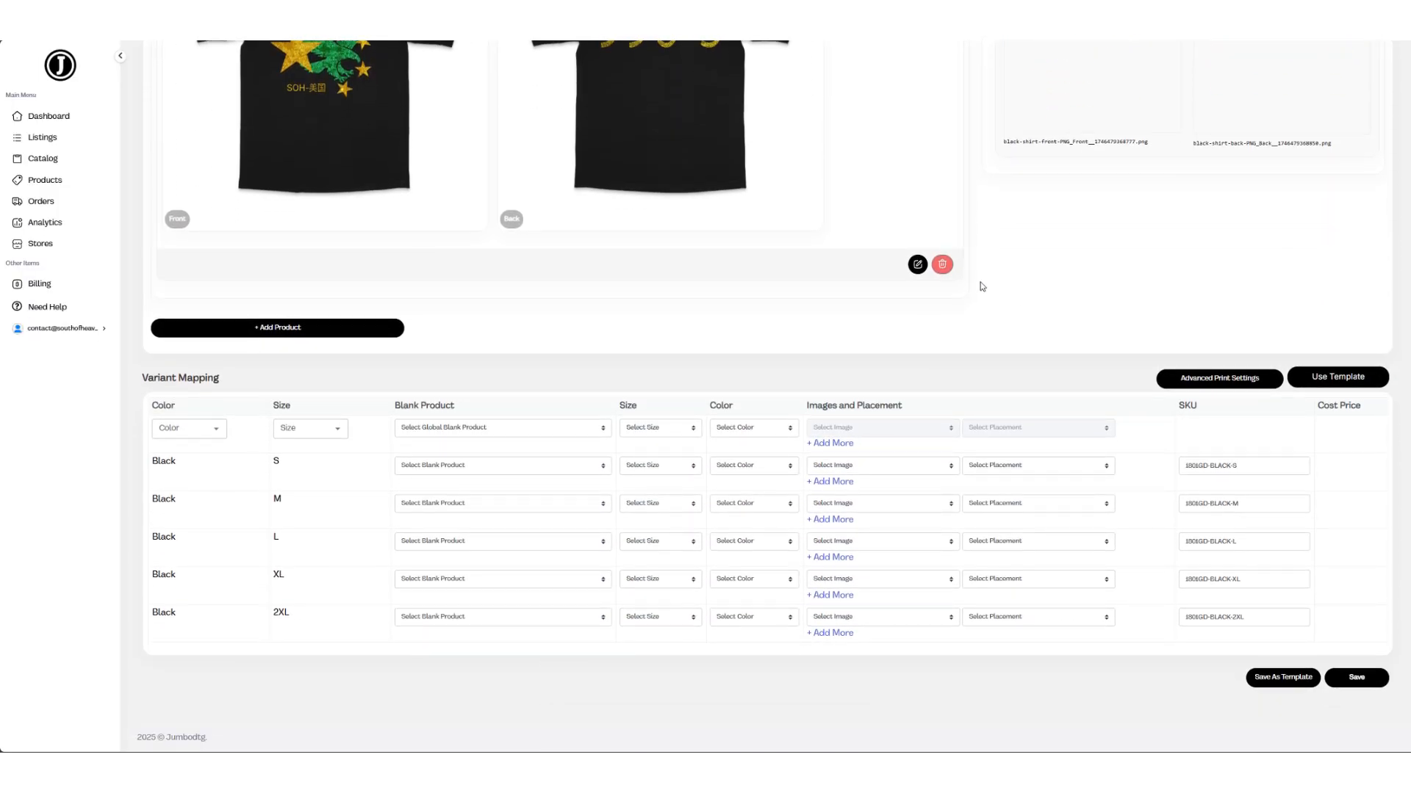
pyautogui.scroll(5, 557, 423)
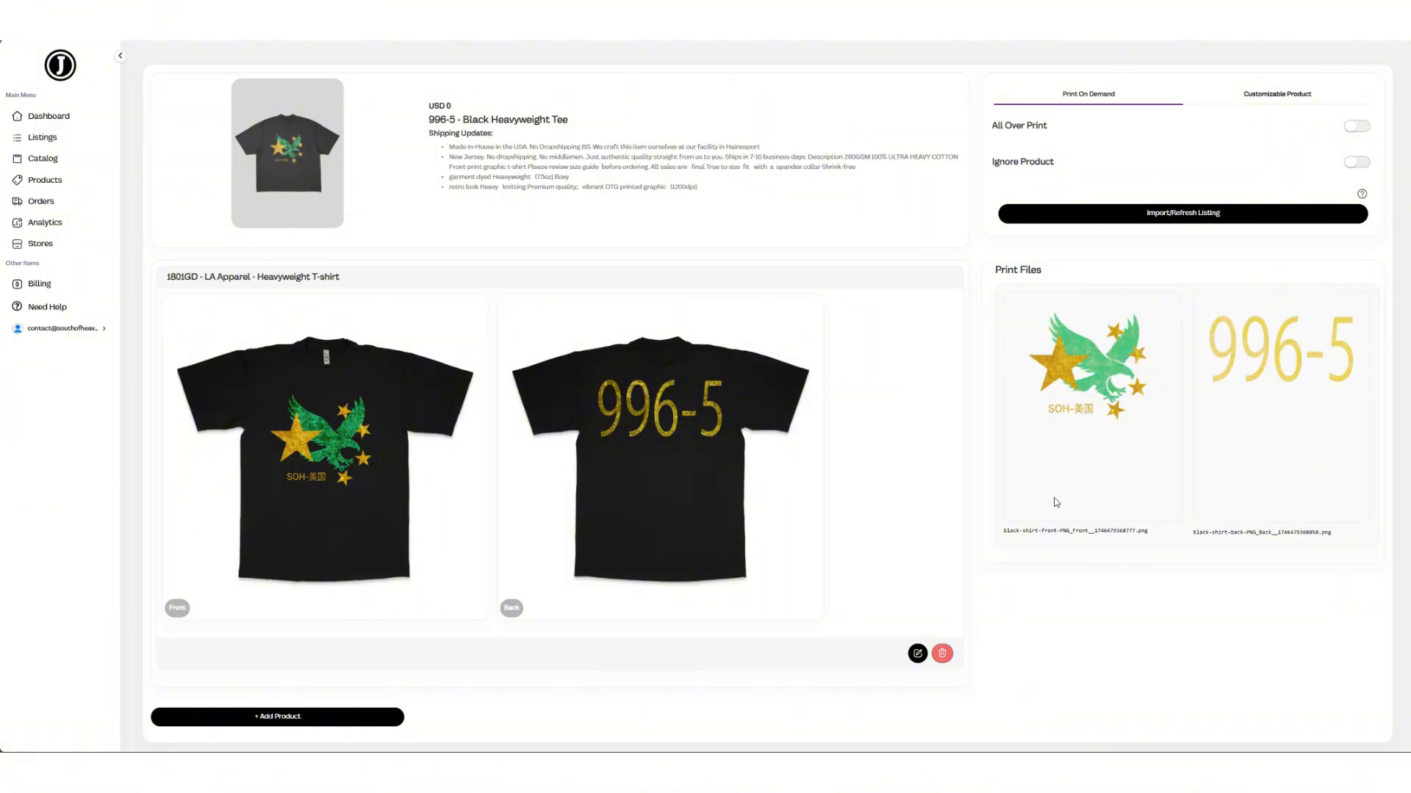
pyautogui.scroll(-5, 1056, 503)
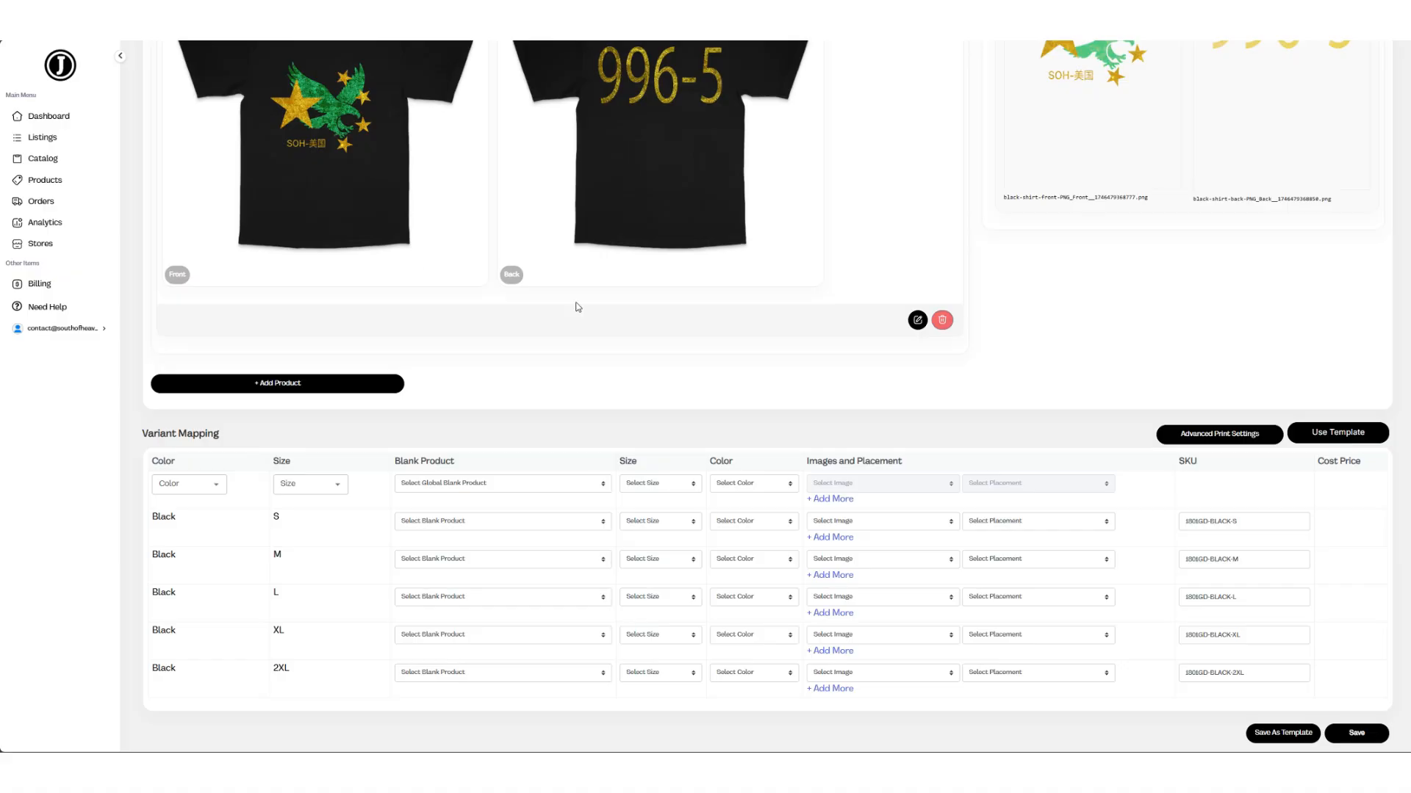
pyautogui.scroll(-1, 477, 330)
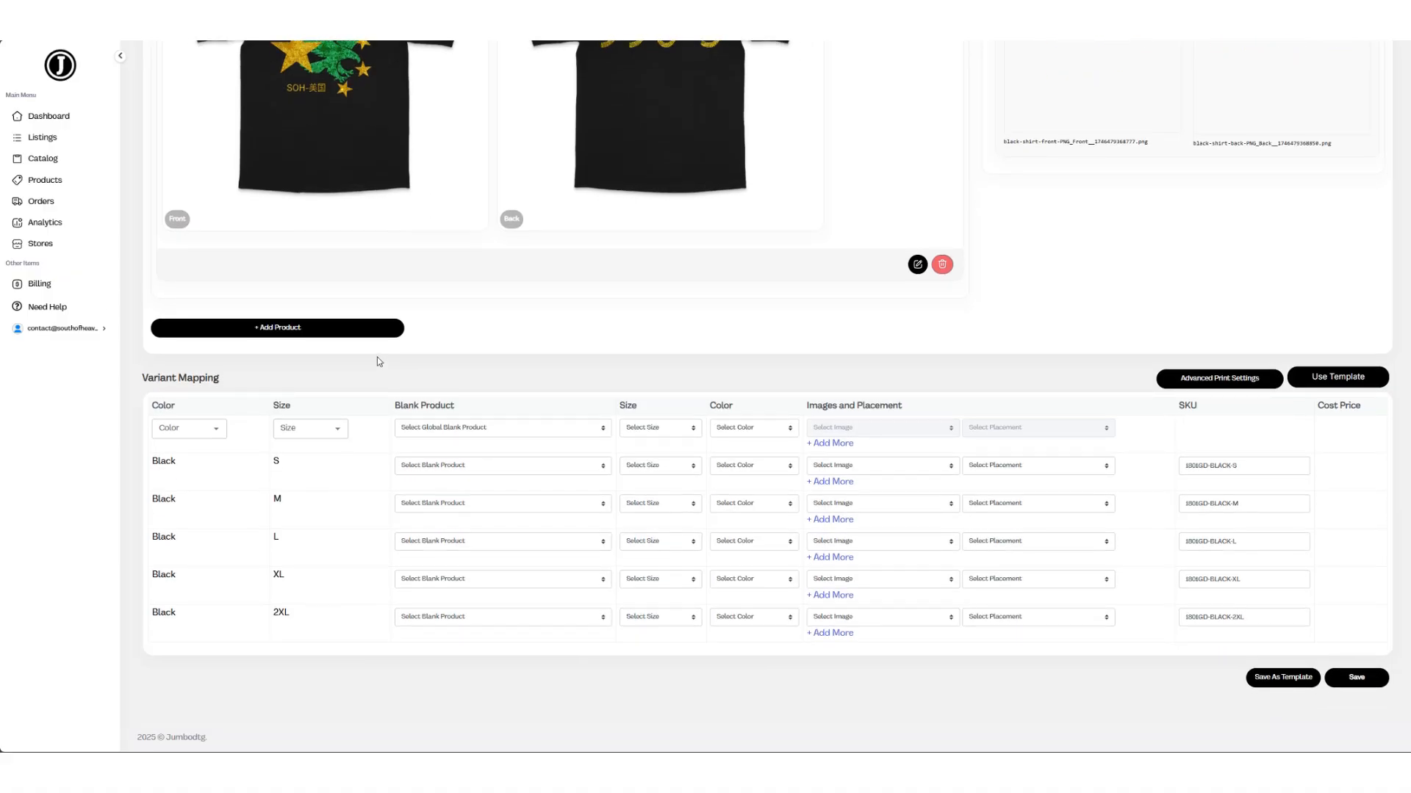
pyautogui.click(459, 427)
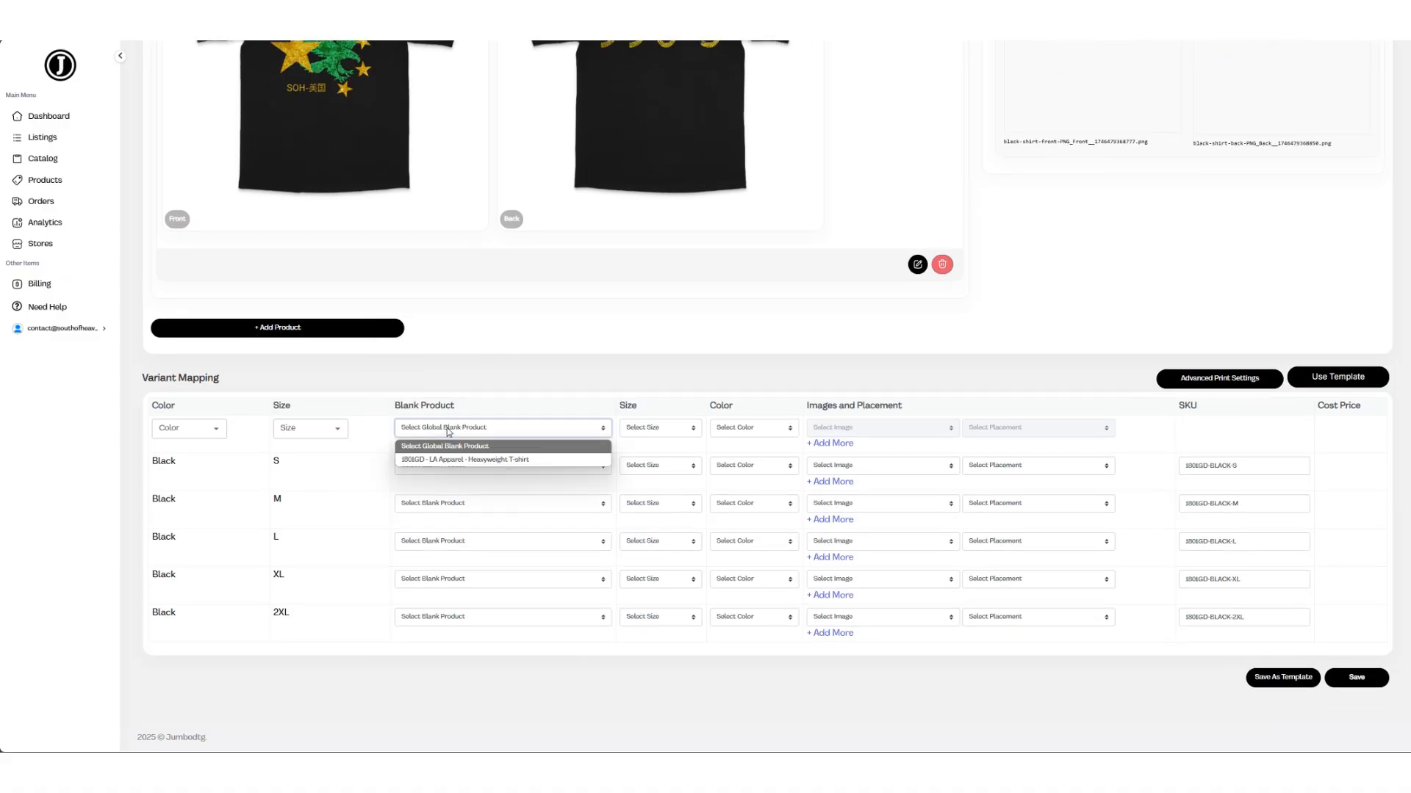
pyautogui.click(458, 460)
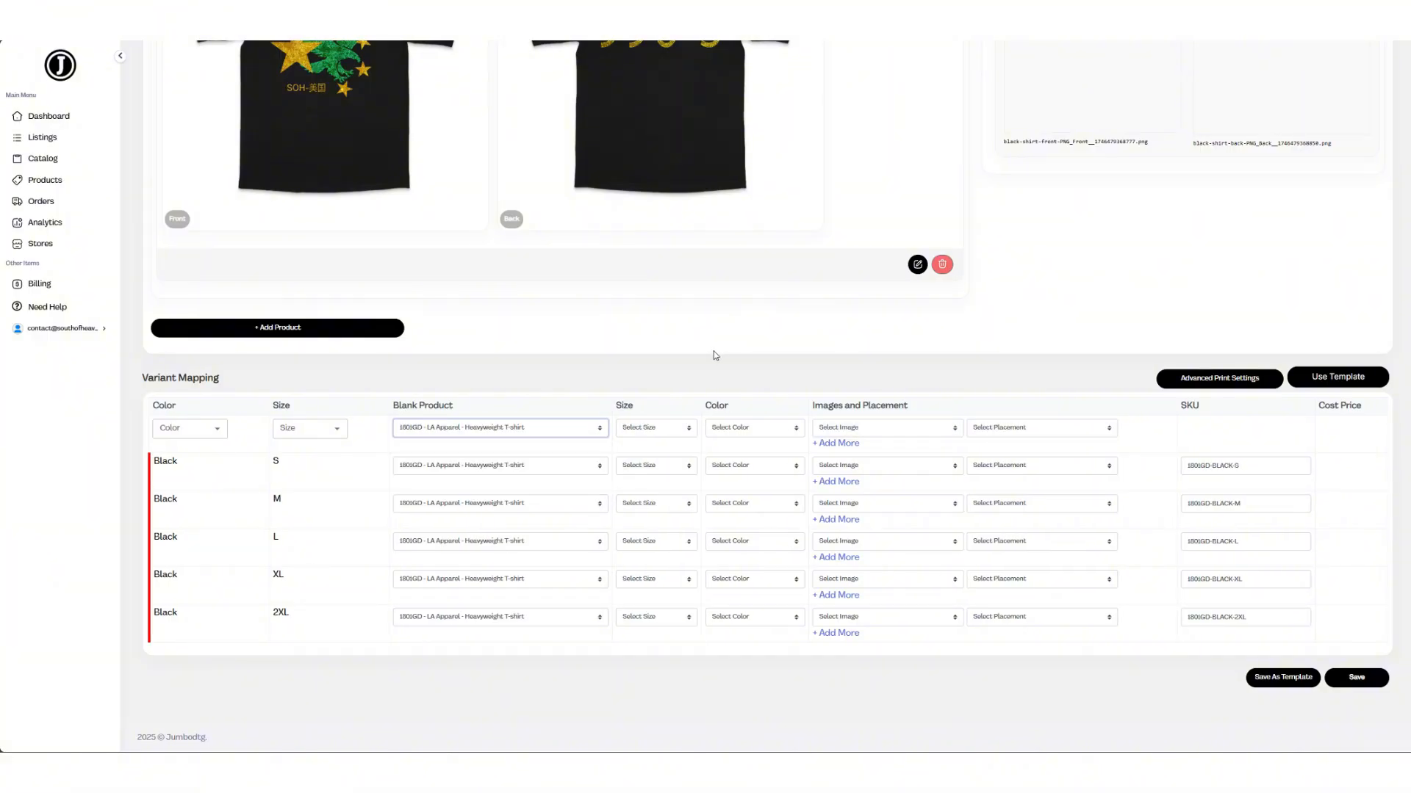
# Step: Examine the options in the Color and Size filters of the variant mapping, leaving both filters unset
pyautogui.click(383, 377)
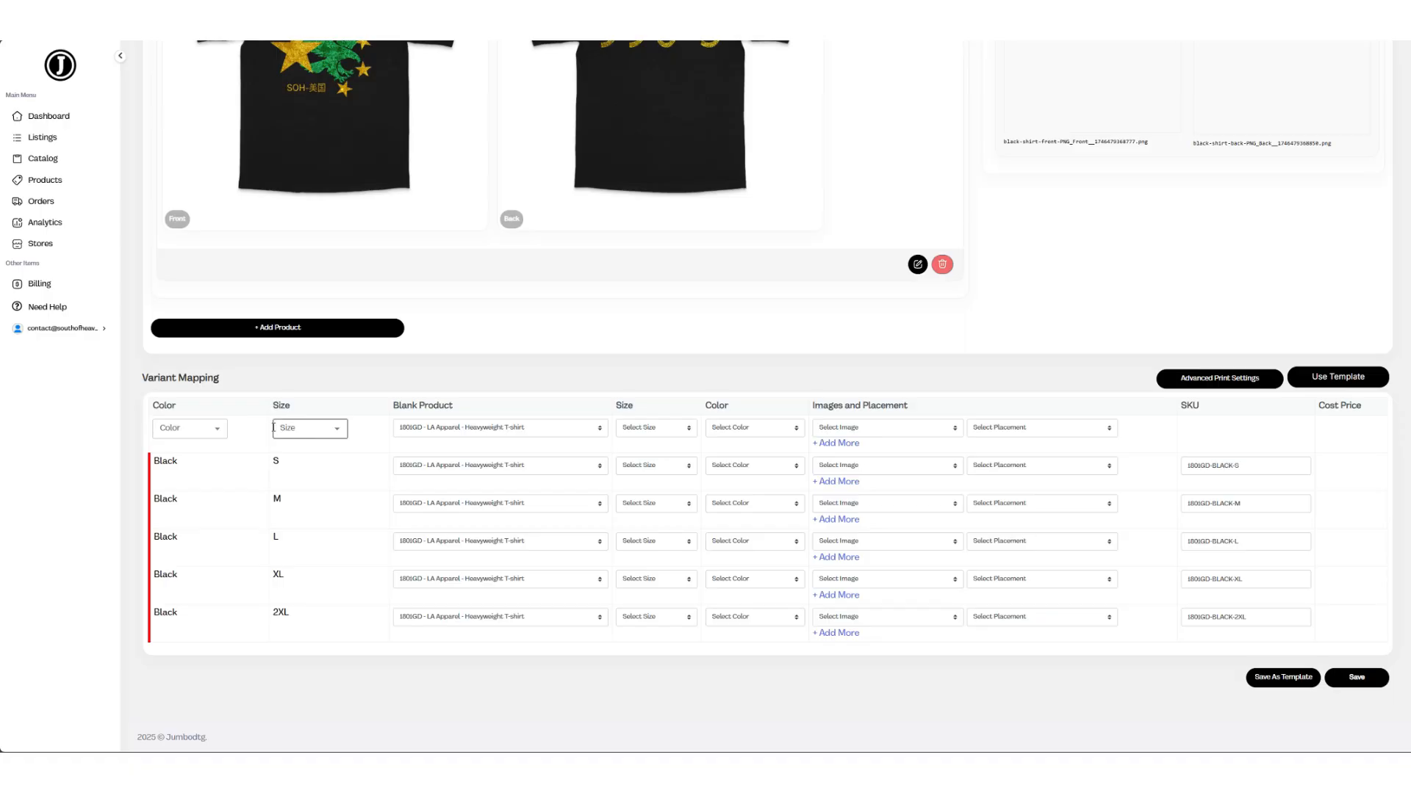
pyautogui.click(218, 429)
pyautogui.click(224, 408)
pyautogui.click(216, 431)
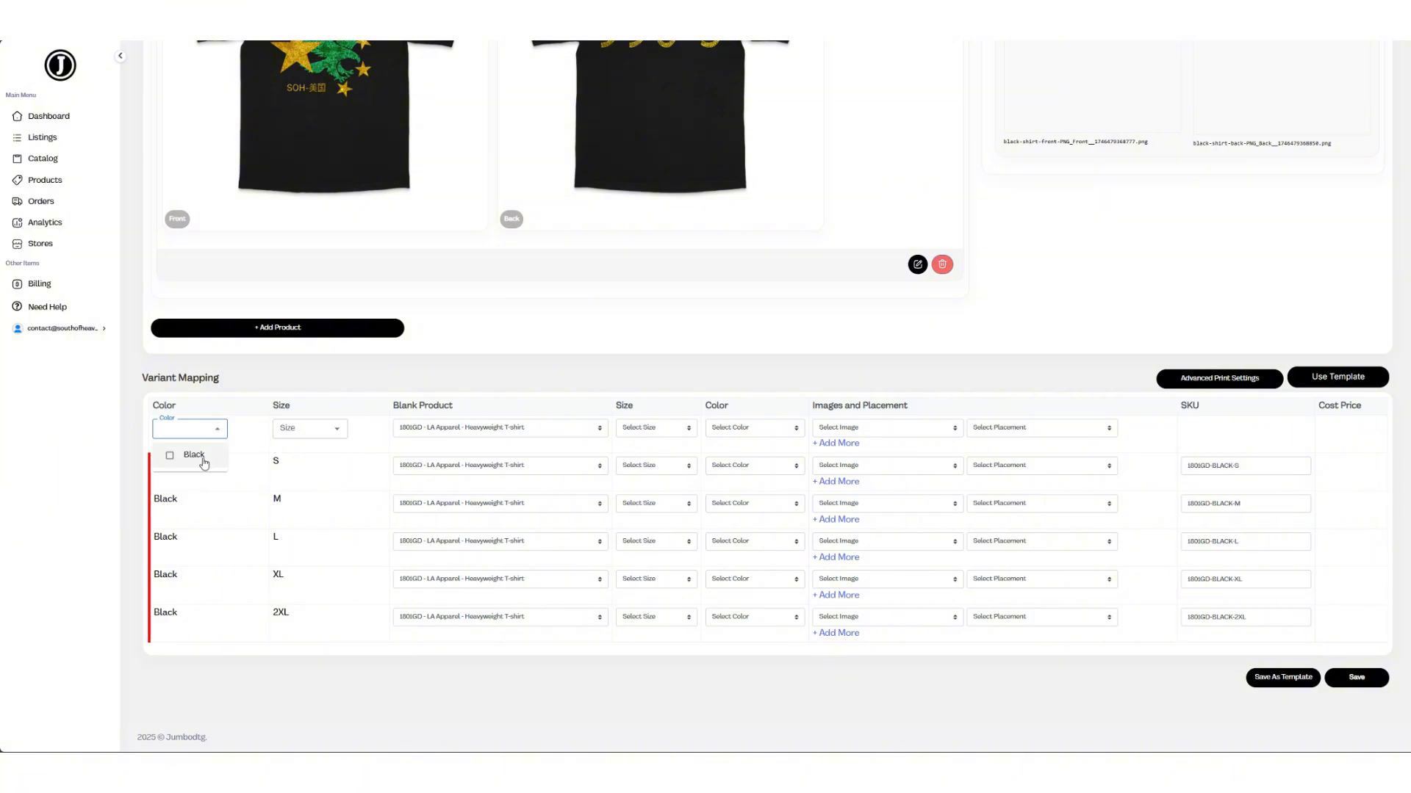
pyautogui.click(195, 455)
pyautogui.click(195, 463)
pyautogui.click(244, 395)
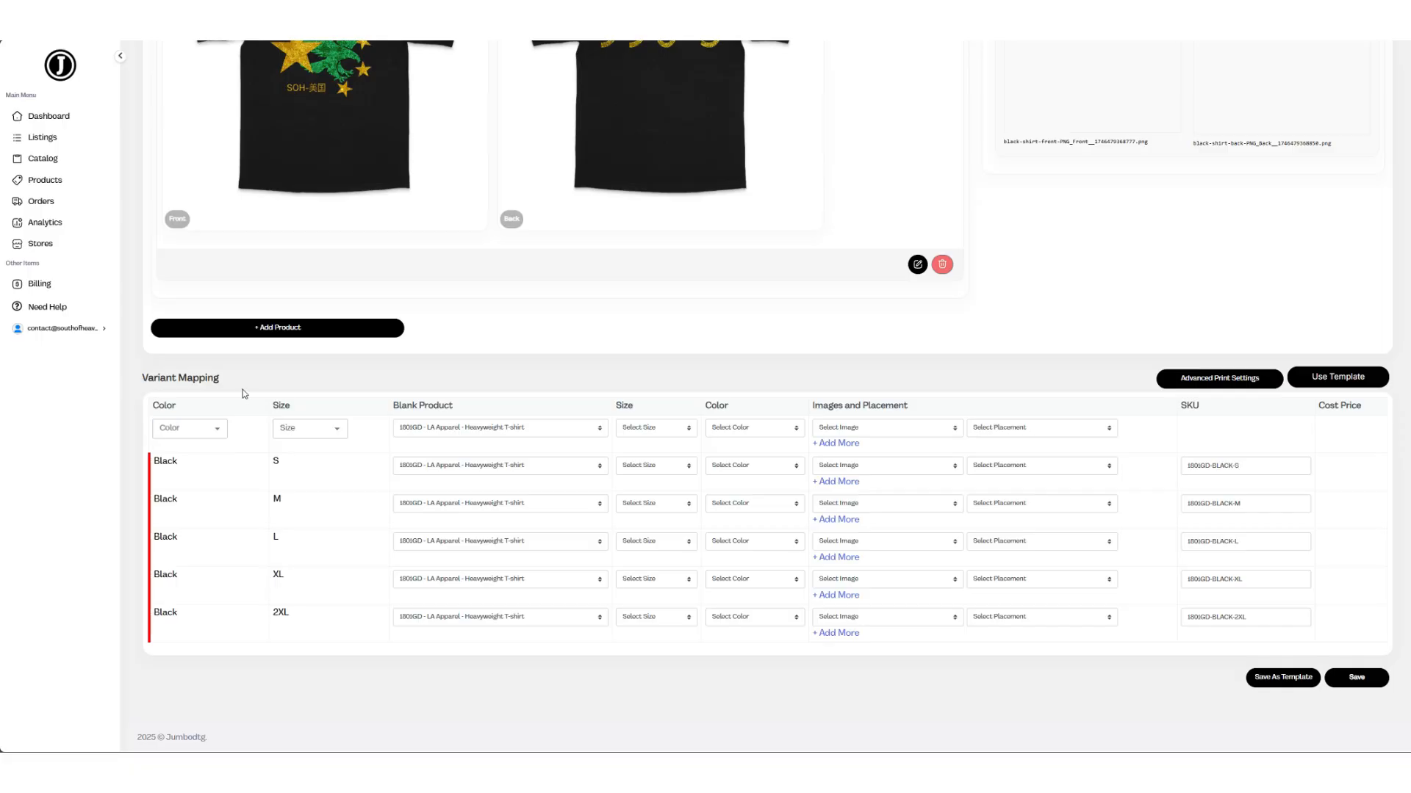
pyautogui.scroll(2, 189, 580)
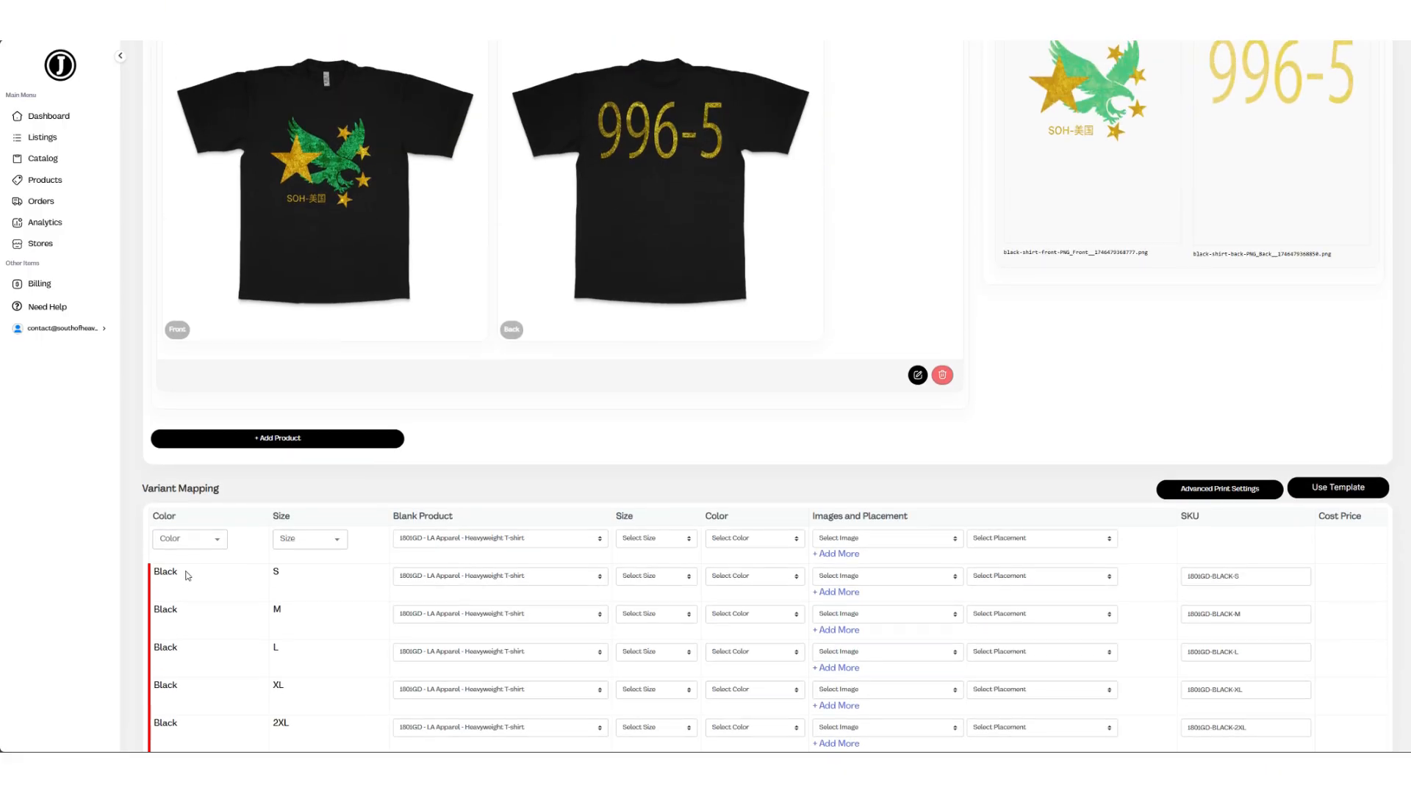
pyautogui.scroll(-2, 187, 577)
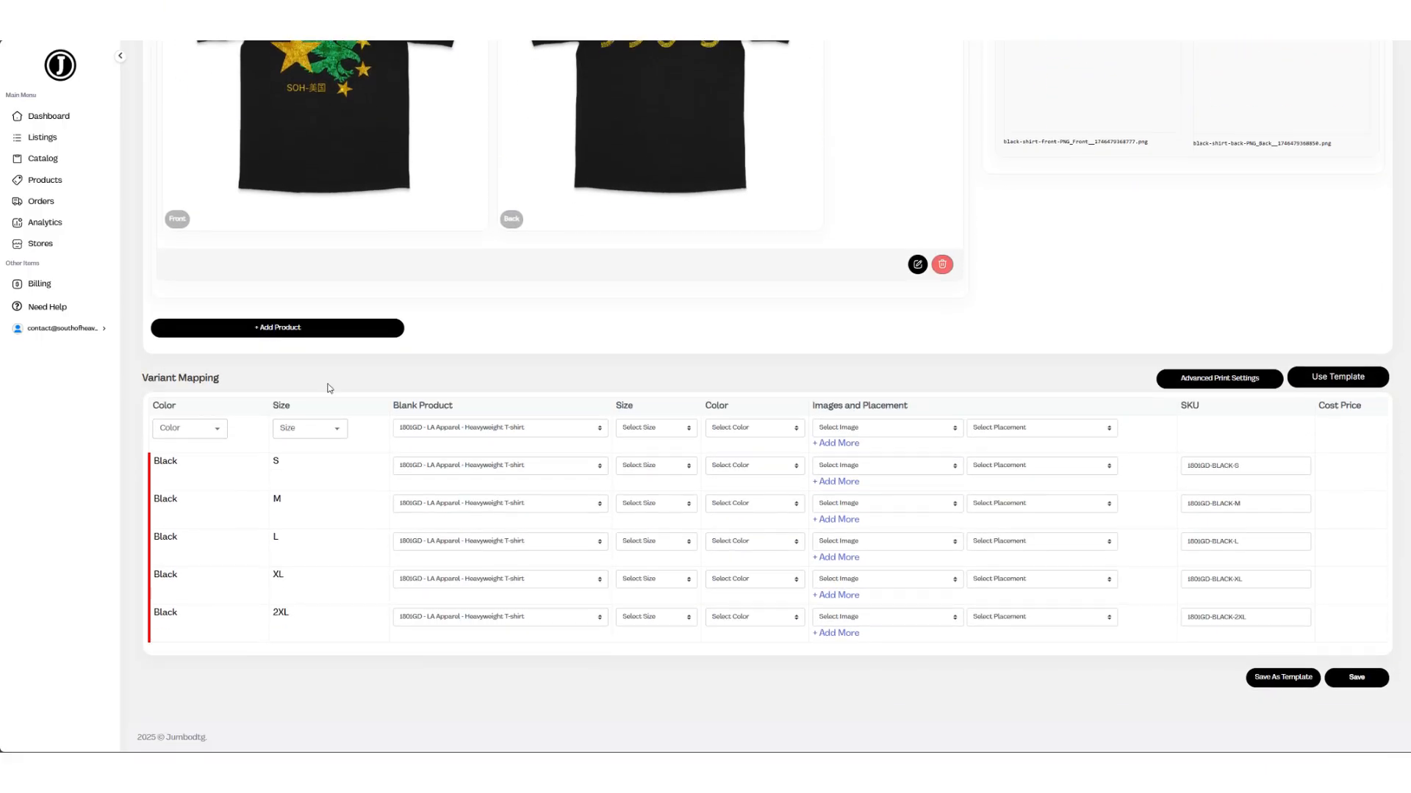
pyautogui.click(336, 429)
pyautogui.click(335, 403)
pyautogui.click(213, 433)
pyautogui.click(216, 431)
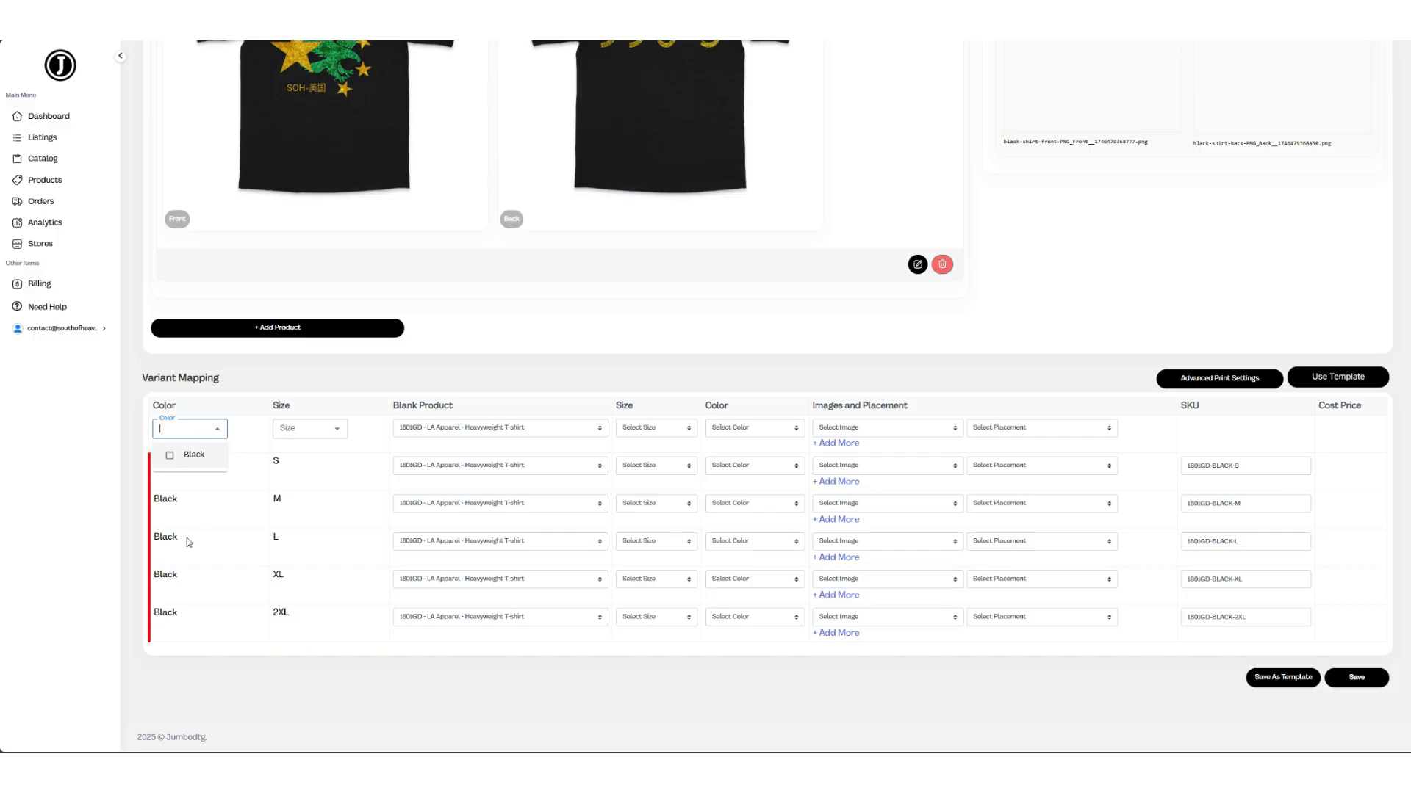
pyautogui.click(336, 429)
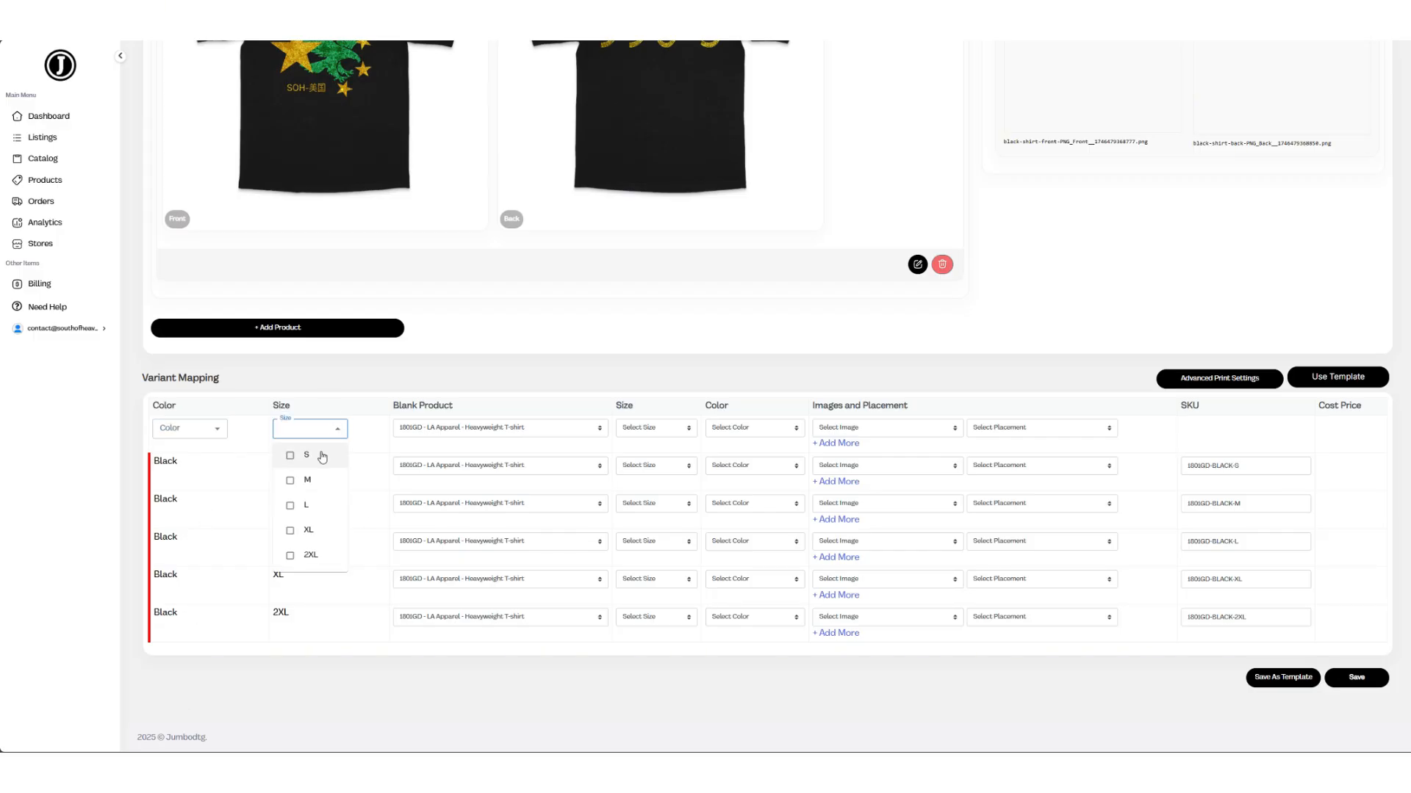
pyautogui.click(377, 385)
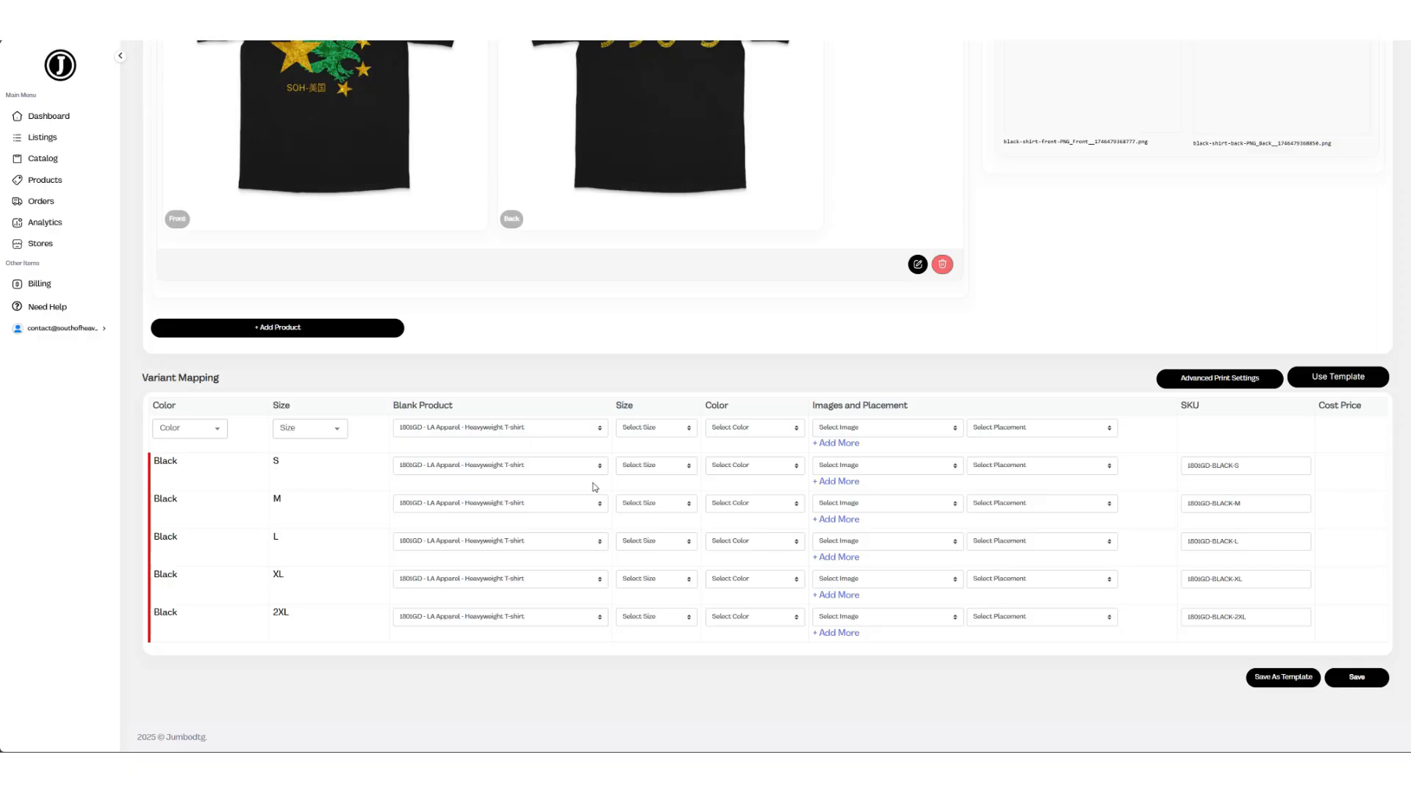
# Step: Match the blank size to each variant row individually: S, M, L, XL and 2XL
pyautogui.click(662, 465)
pyautogui.click(652, 495)
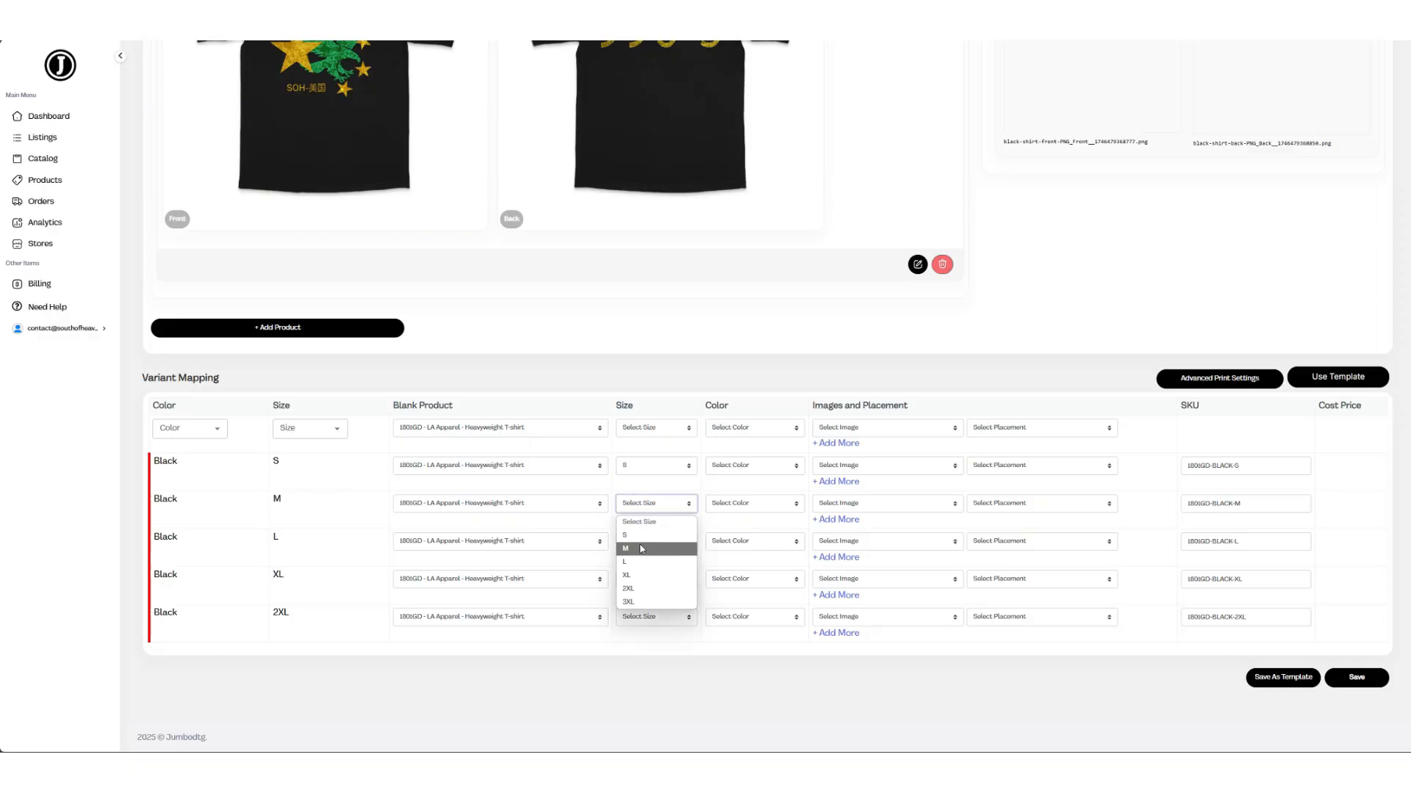
pyautogui.click(644, 549)
pyautogui.click(651, 542)
pyautogui.click(648, 600)
pyautogui.click(656, 579)
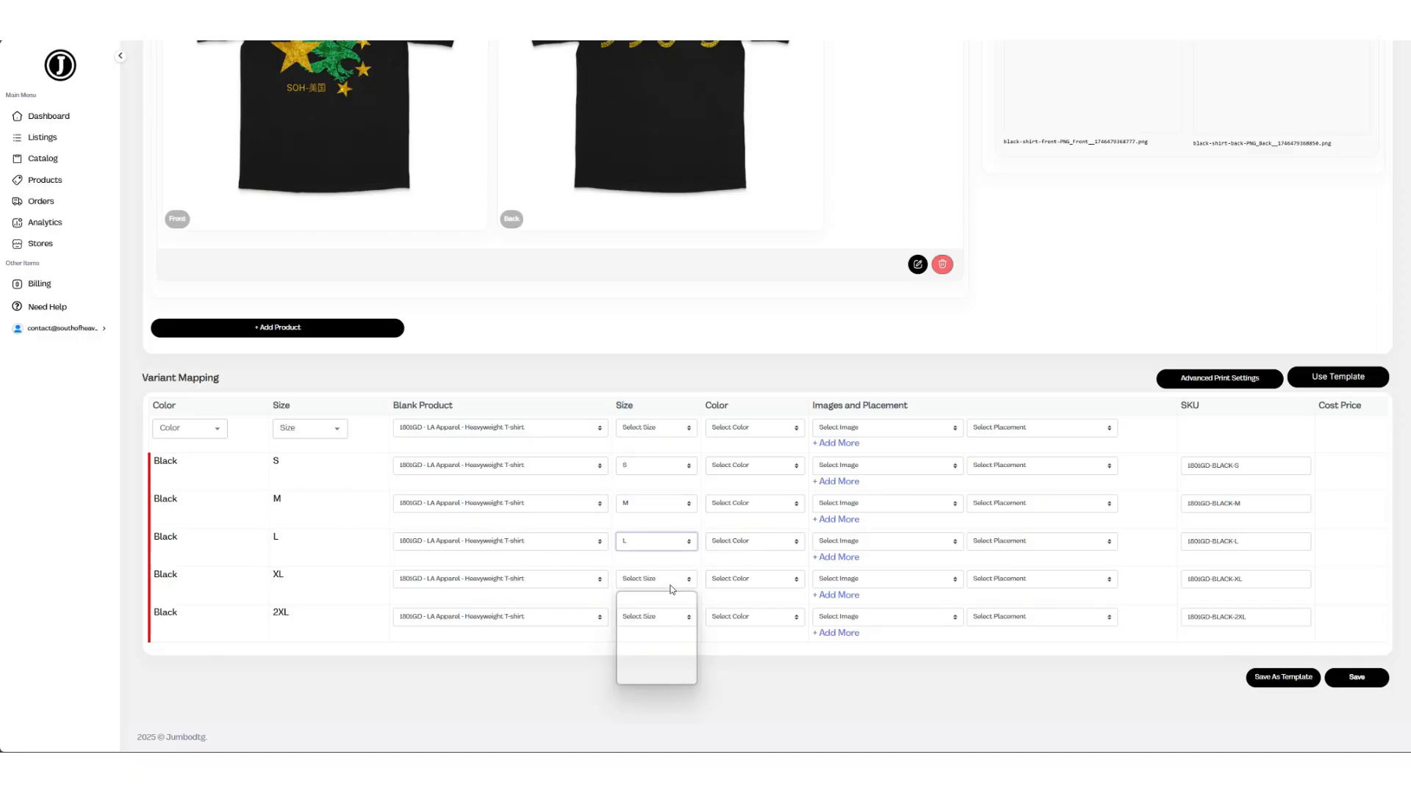
pyautogui.click(656, 661)
pyautogui.click(656, 617)
pyautogui.click(656, 741)
# Step: Set the global blank size in the variant mapping to S for all variants
pyautogui.click(748, 430)
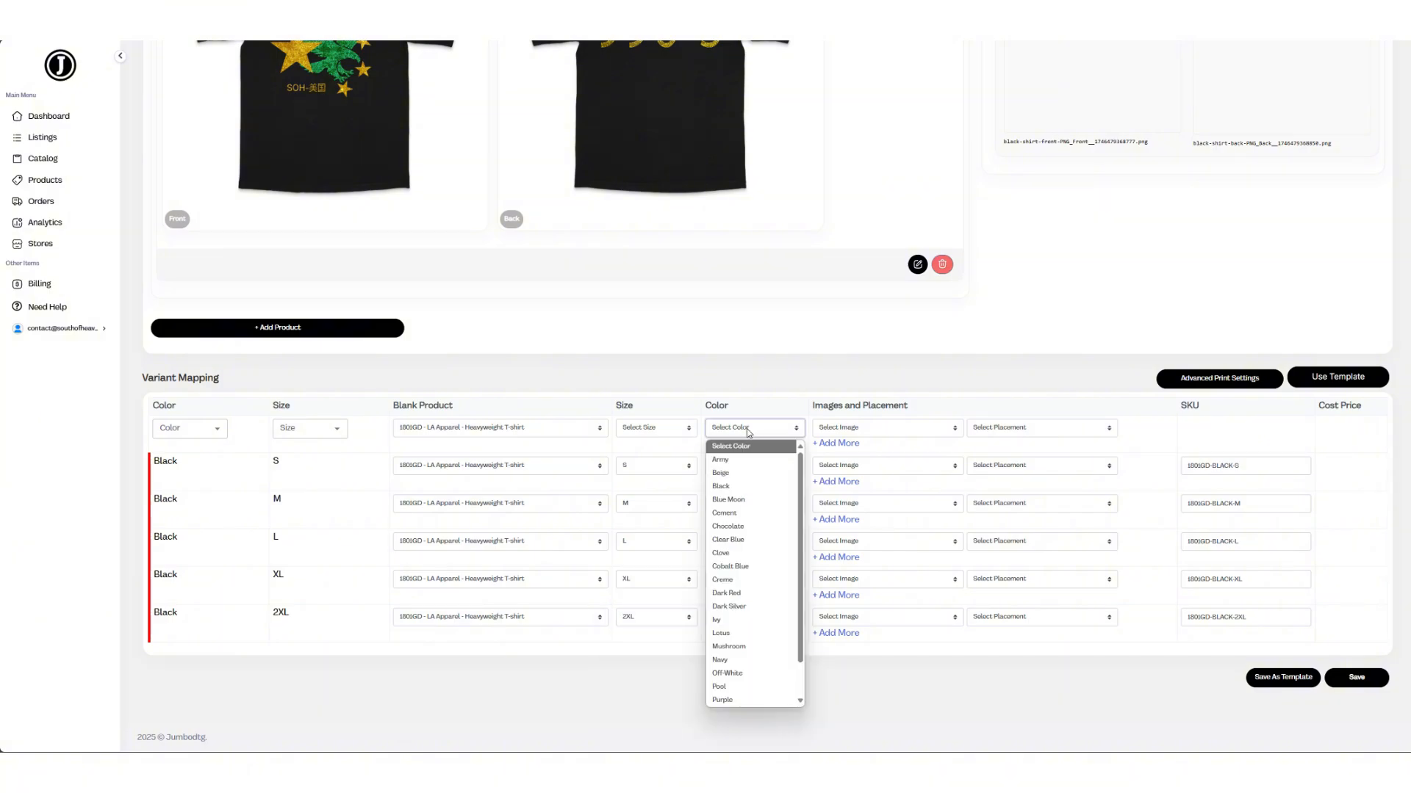
pyautogui.click(747, 430)
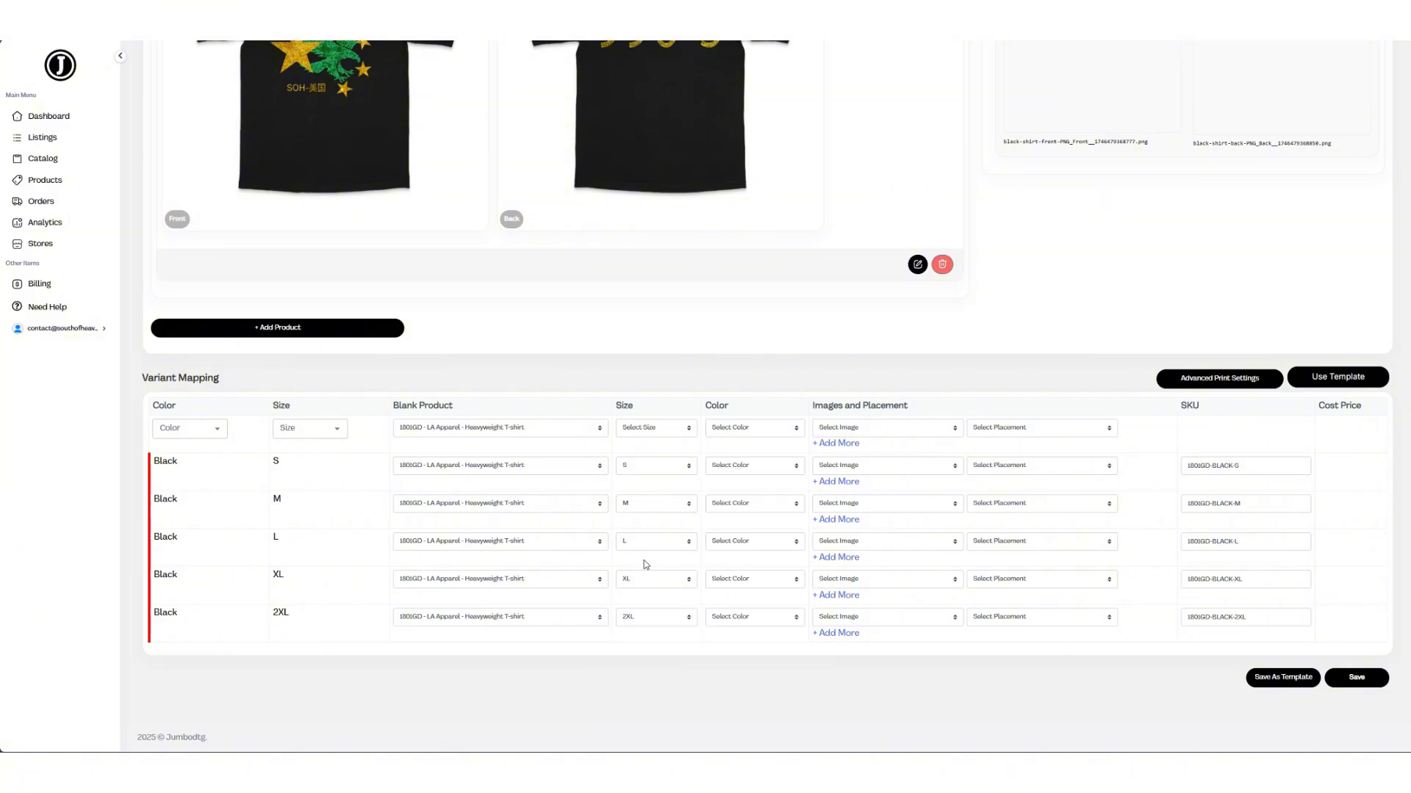
pyautogui.click(667, 423)
pyautogui.click(667, 425)
pyautogui.click(669, 431)
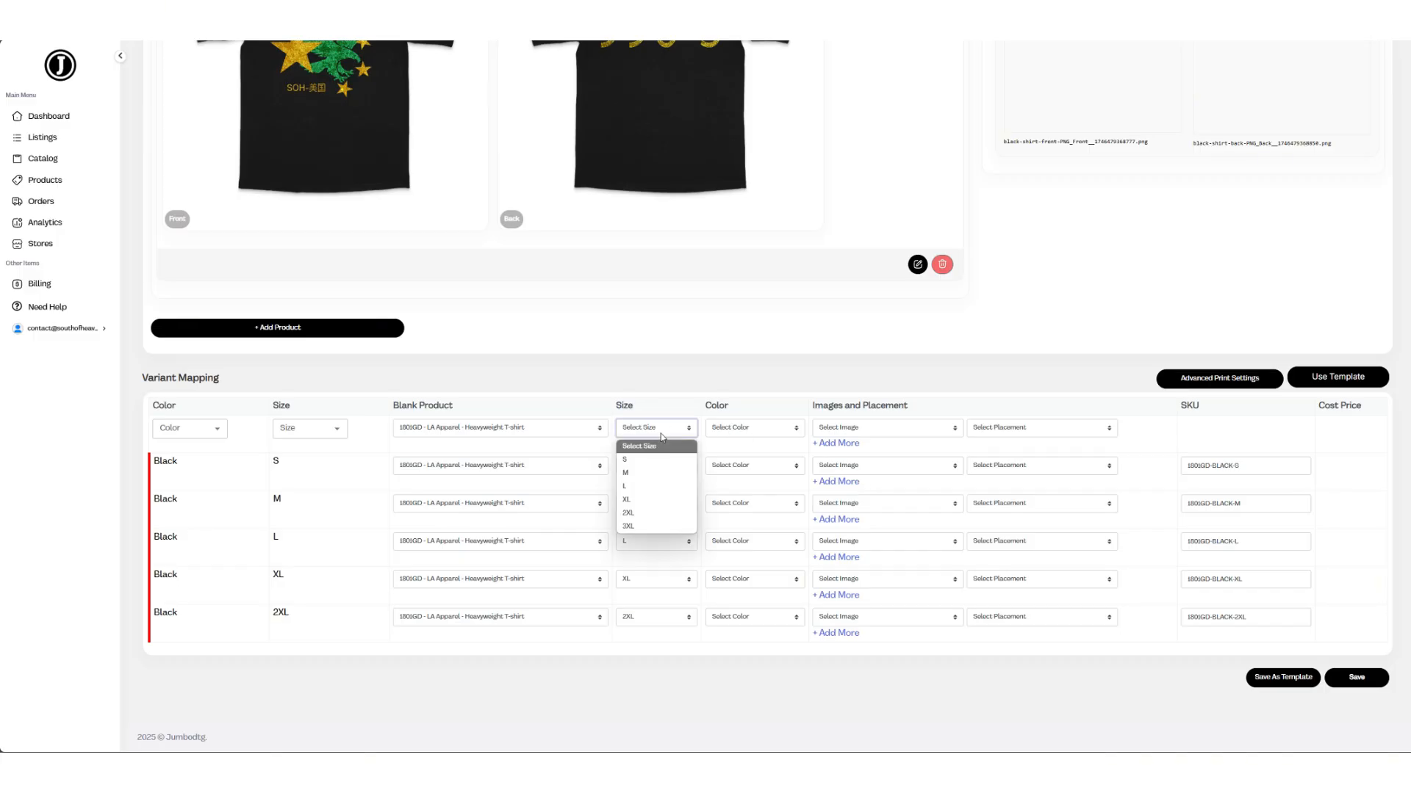
pyautogui.click(642, 460)
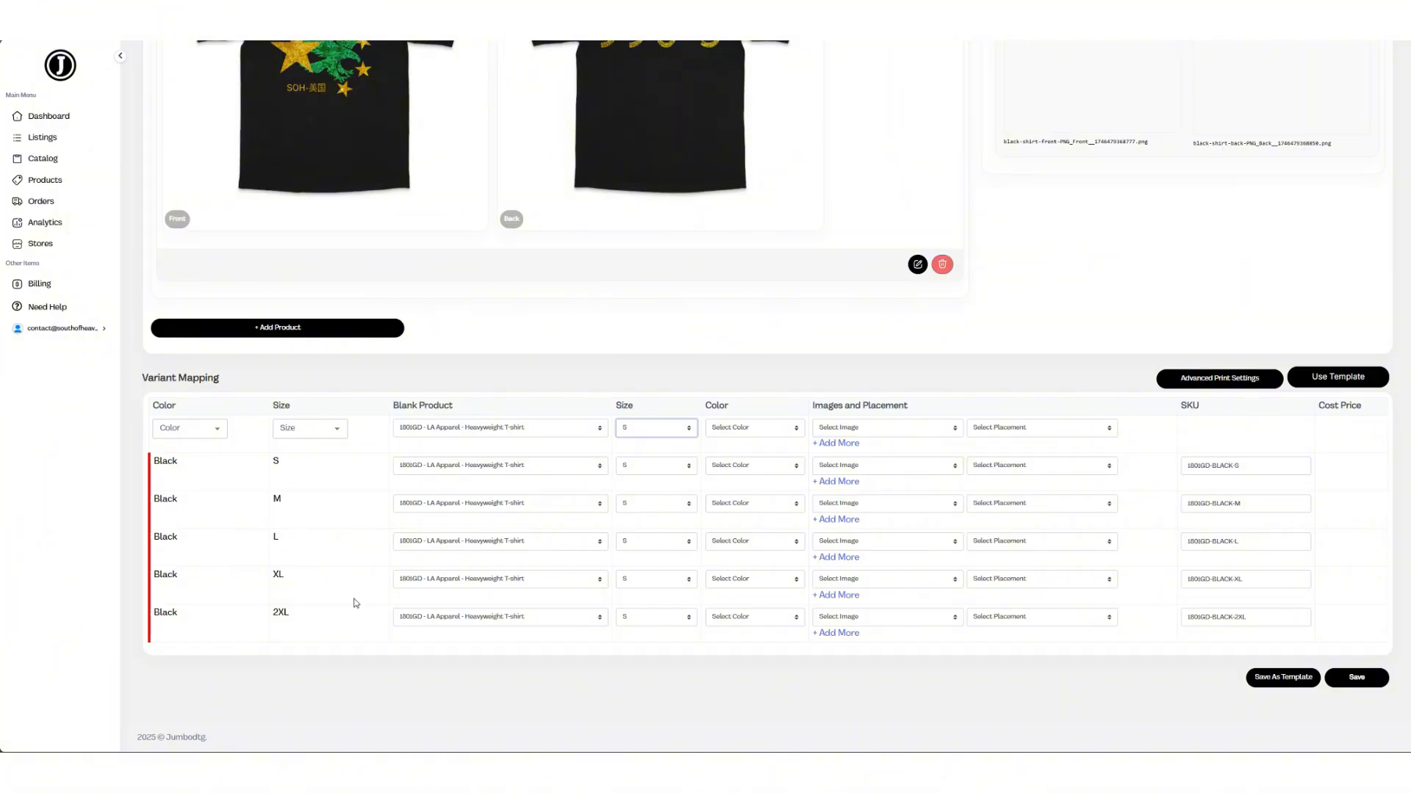
# Step: Set the blank sizes of the other four variant rows to M, L, XL and 2XL, matching each listing size
pyautogui.click(652, 505)
pyautogui.click(643, 549)
pyautogui.click(644, 544)
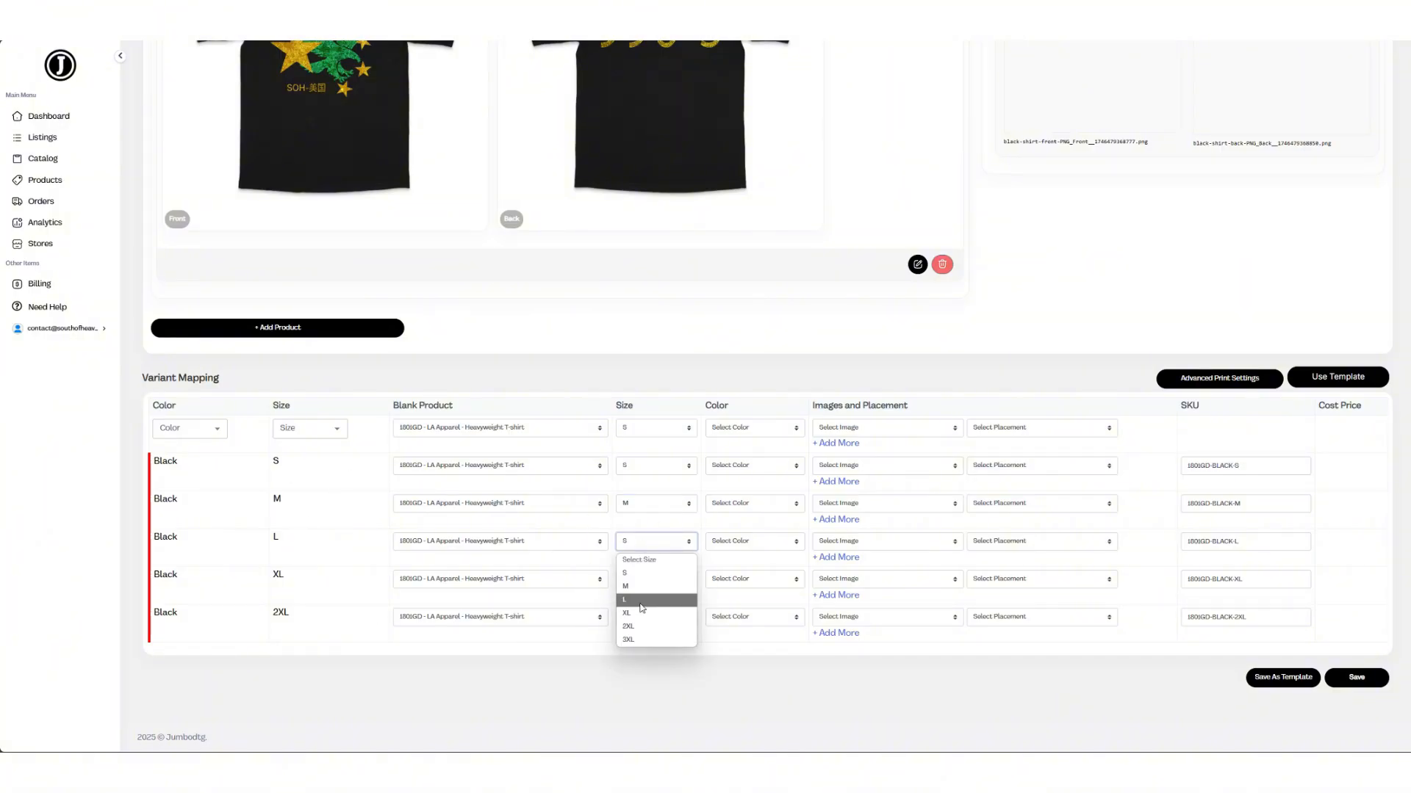
pyautogui.click(624, 599)
pyautogui.click(643, 580)
pyautogui.click(626, 650)
pyautogui.click(641, 620)
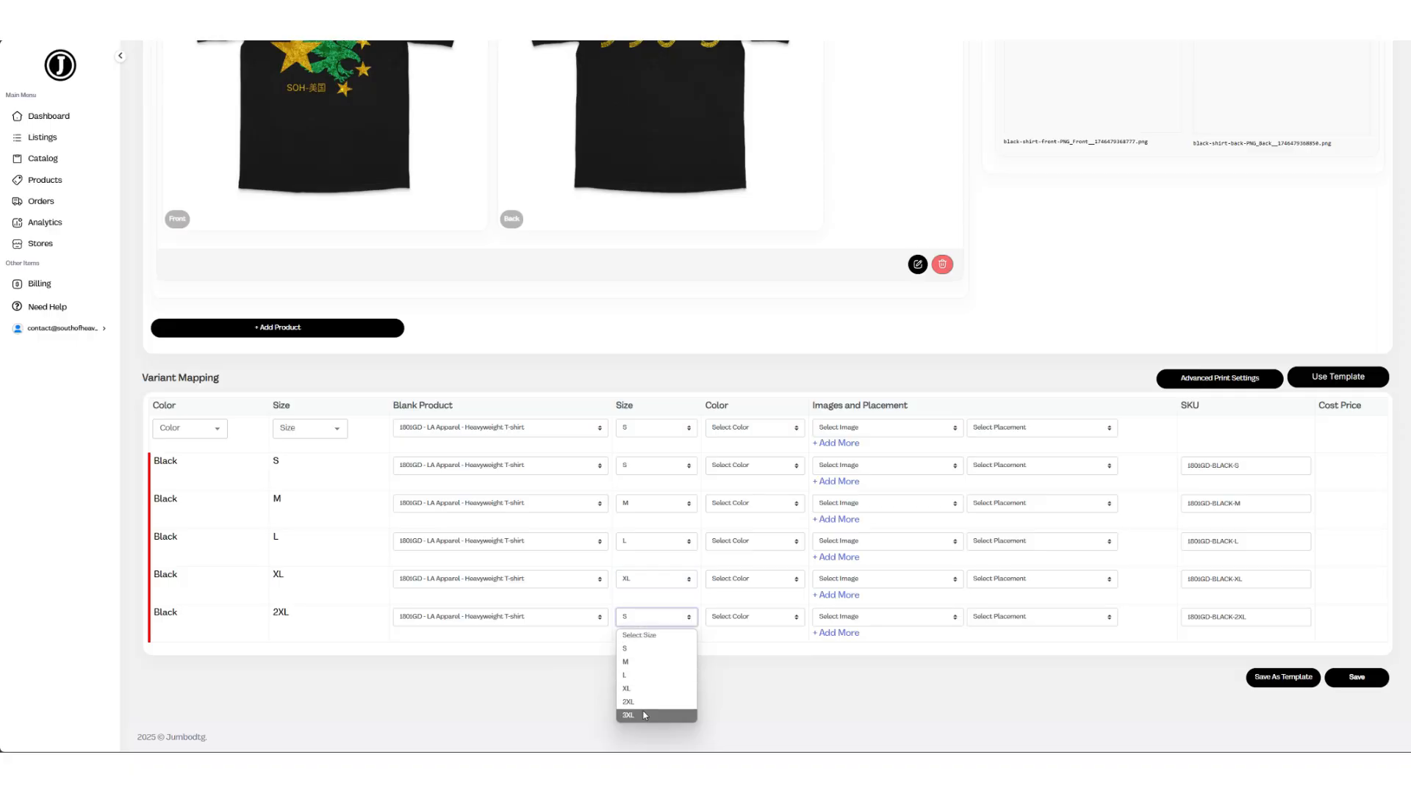
pyautogui.click(639, 714)
pyautogui.click(643, 615)
pyautogui.click(637, 702)
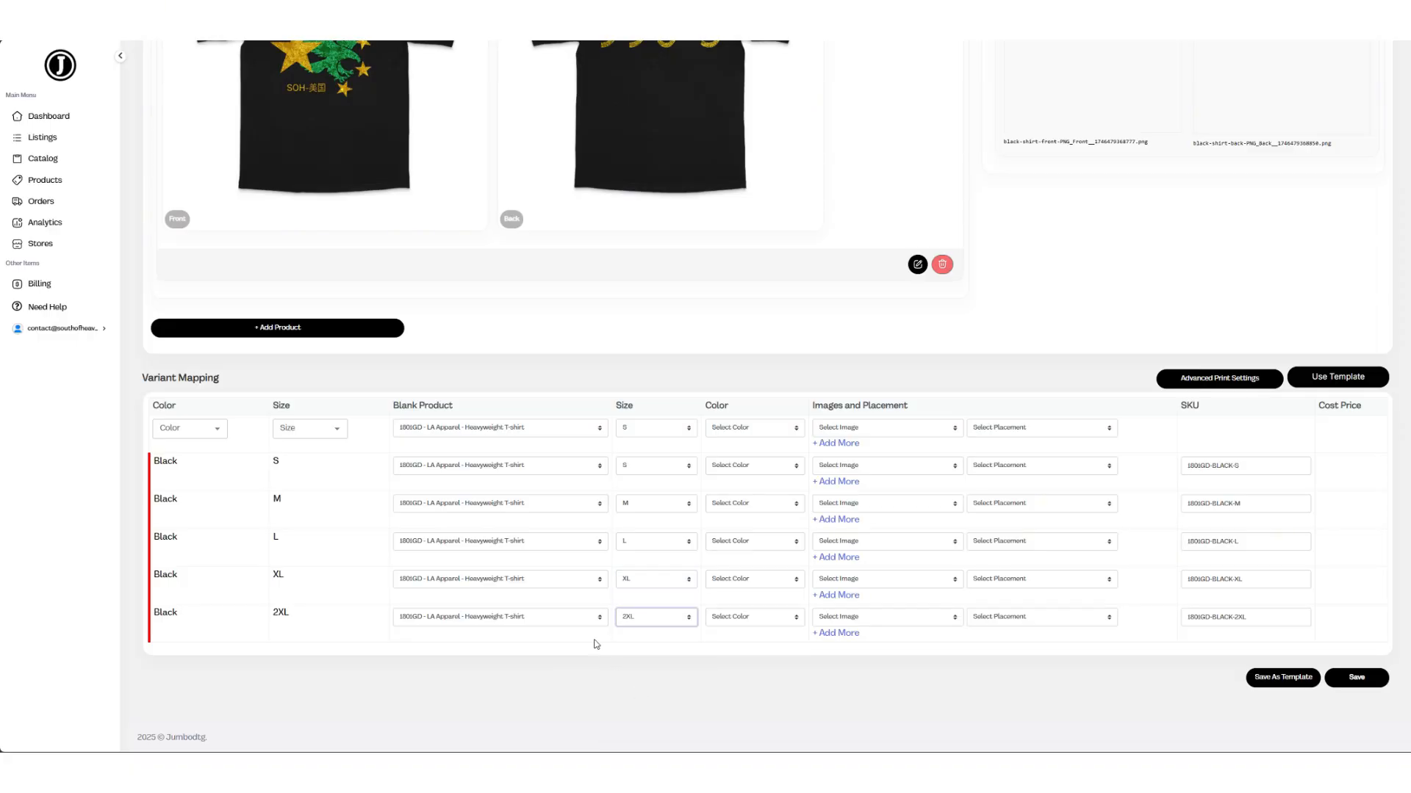
# Step: Set the global blank color to Black for all variants
pyautogui.click(748, 428)
pyautogui.click(752, 435)
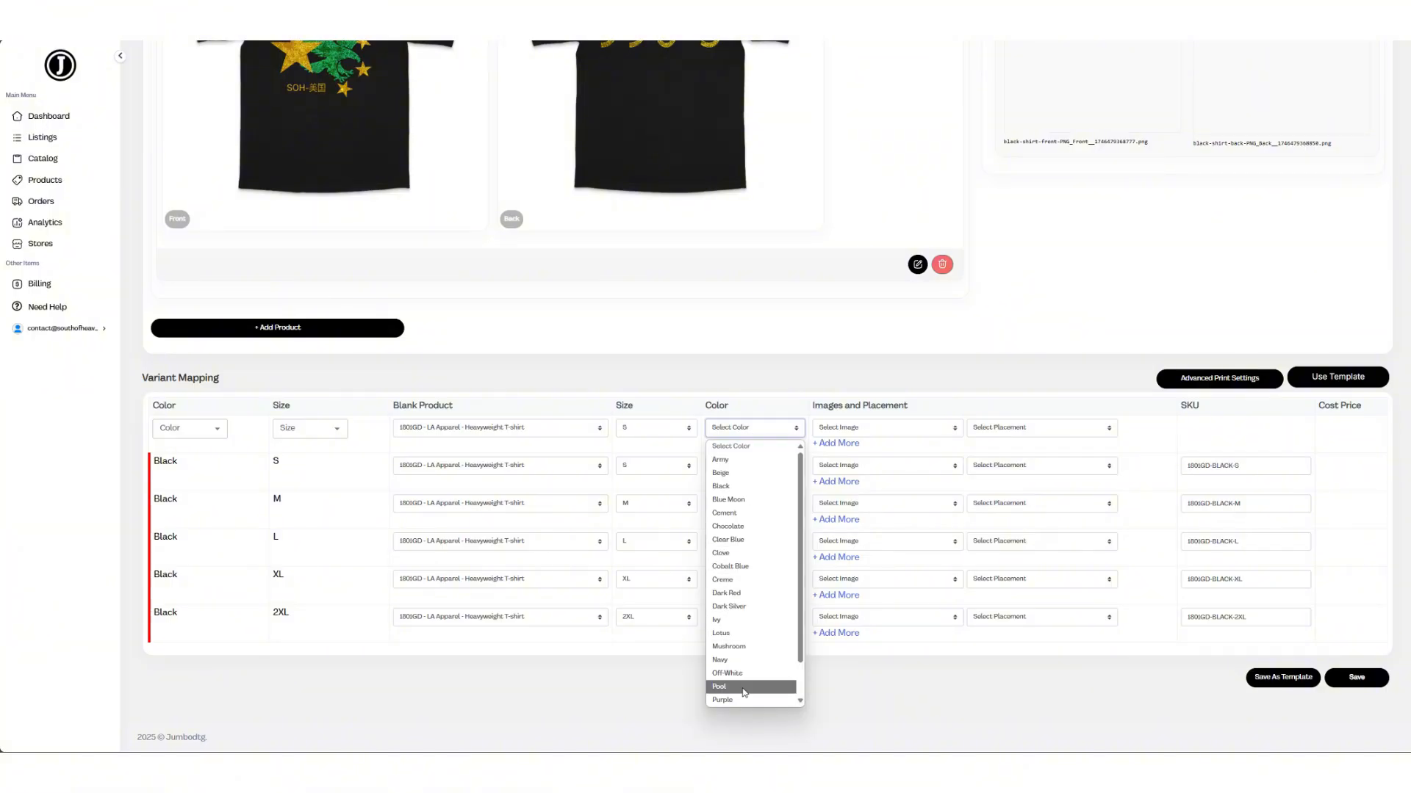
pyautogui.click(740, 487)
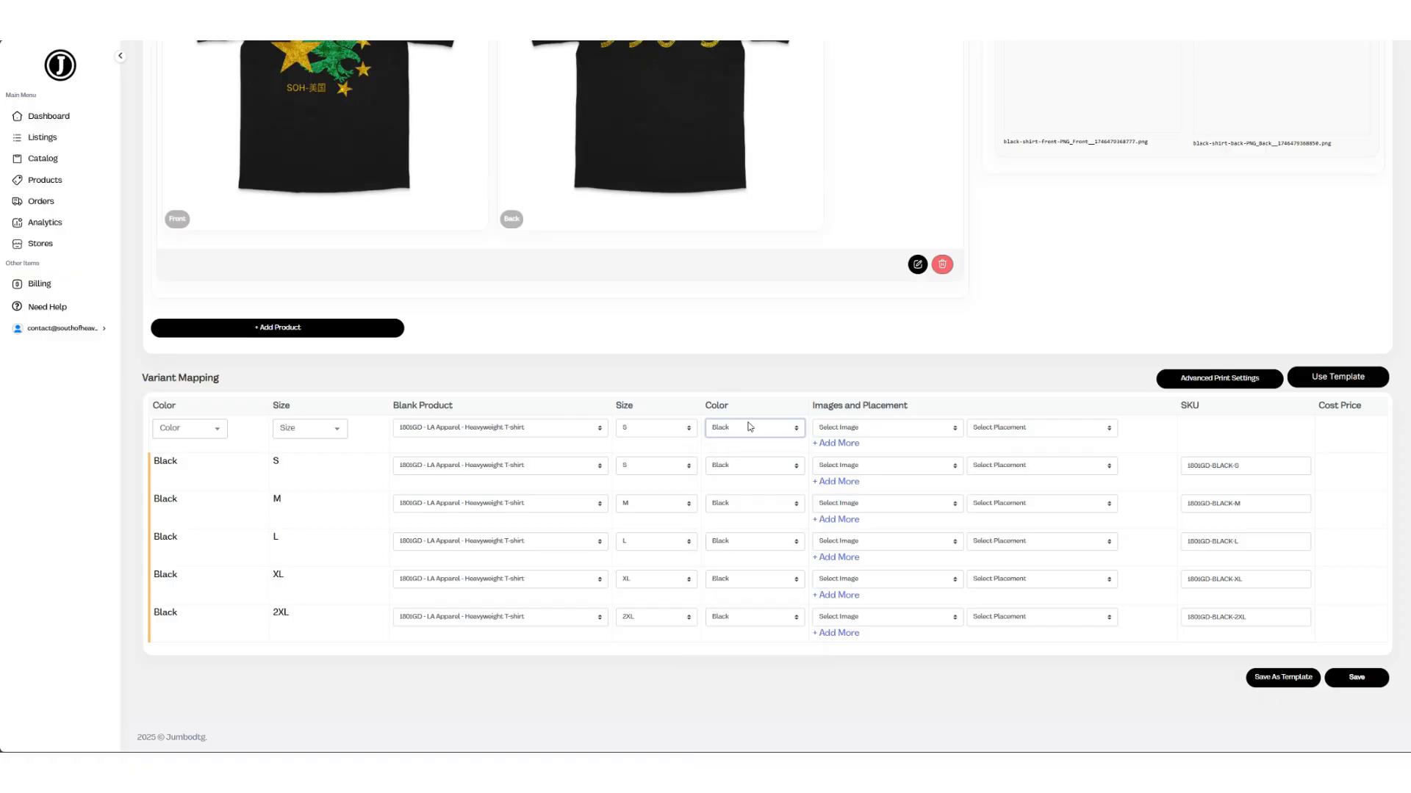
# Step: Filter the variants by color Black, reapply Black as the global blank color and clear the filter again
pyautogui.click(218, 430)
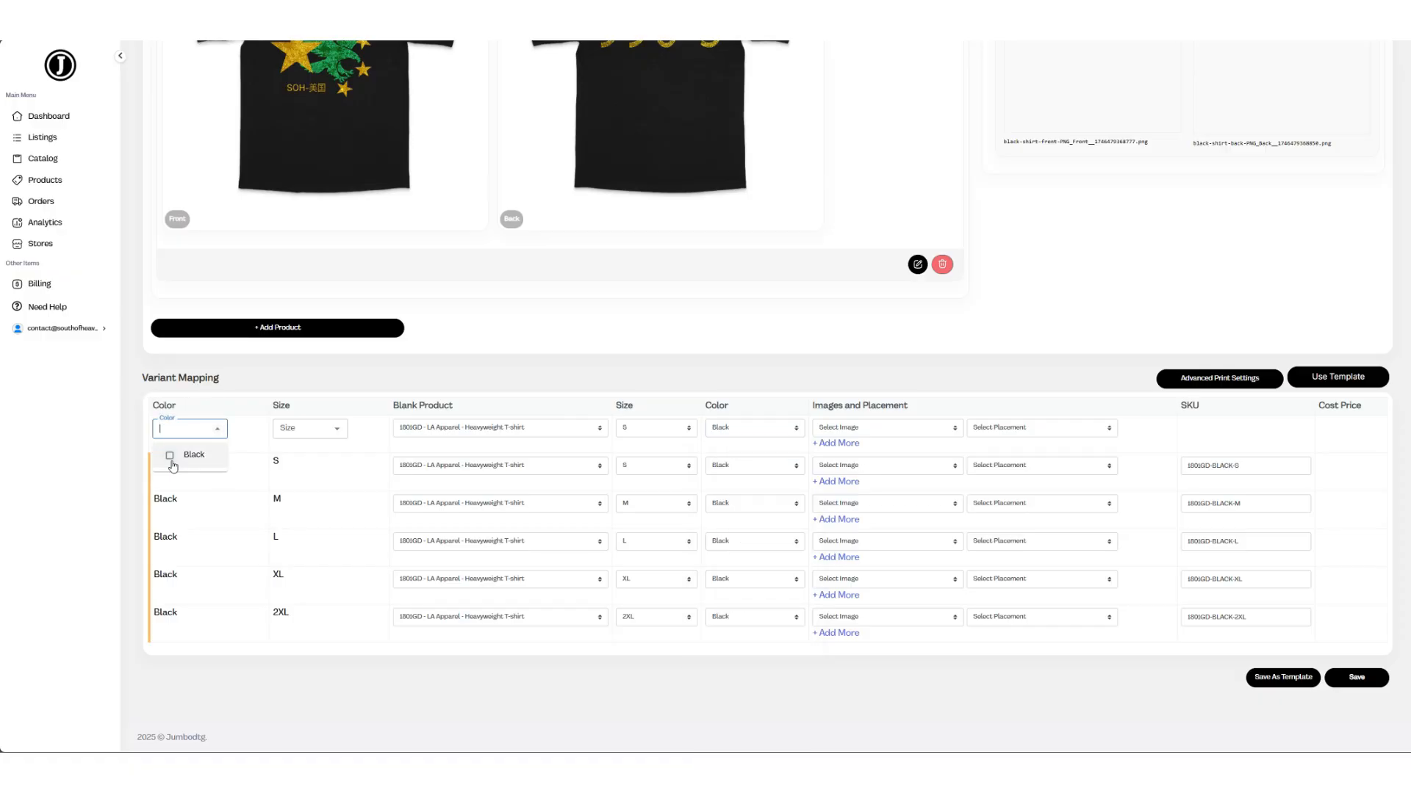
pyautogui.click(709, 402)
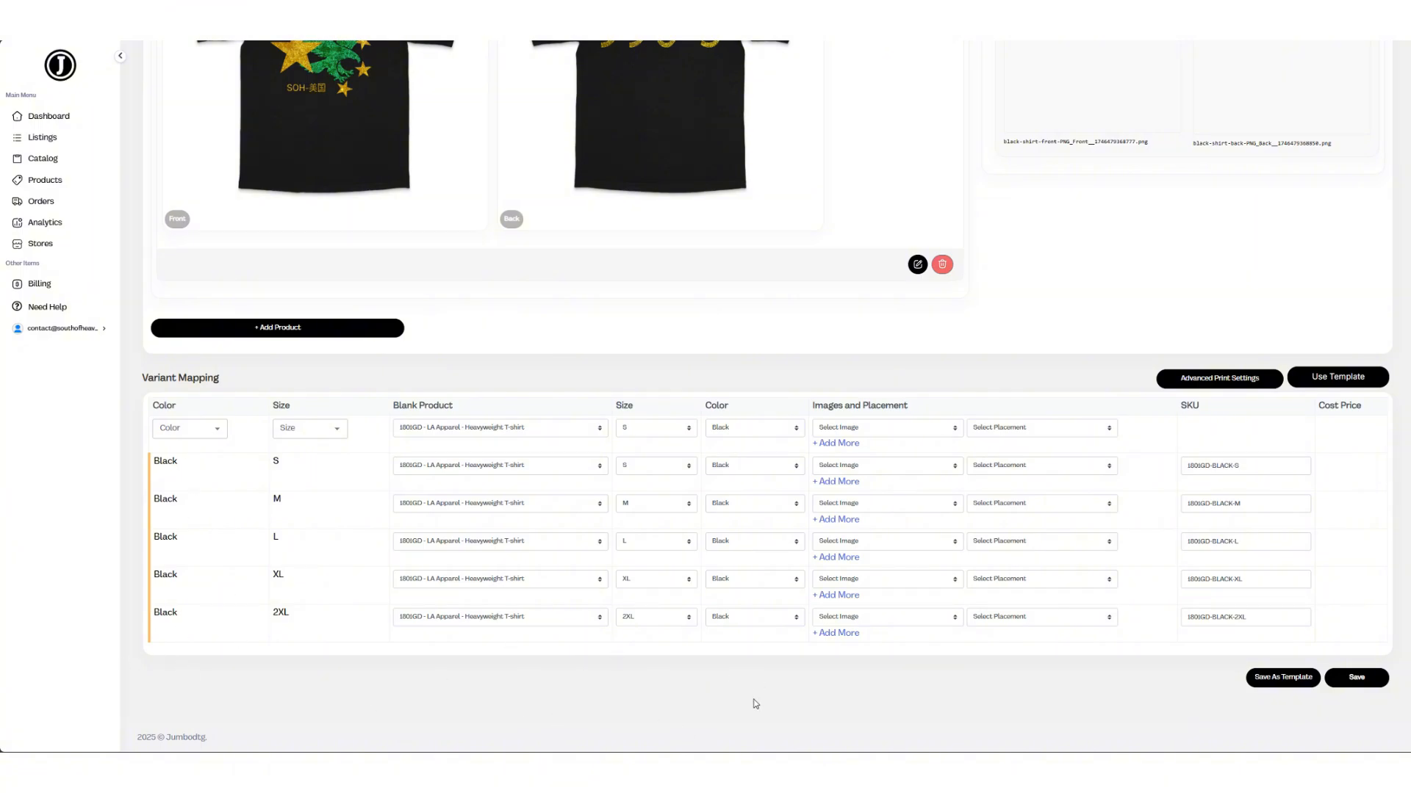
pyautogui.click(753, 429)
pyautogui.click(732, 487)
pyautogui.click(211, 430)
pyautogui.click(185, 455)
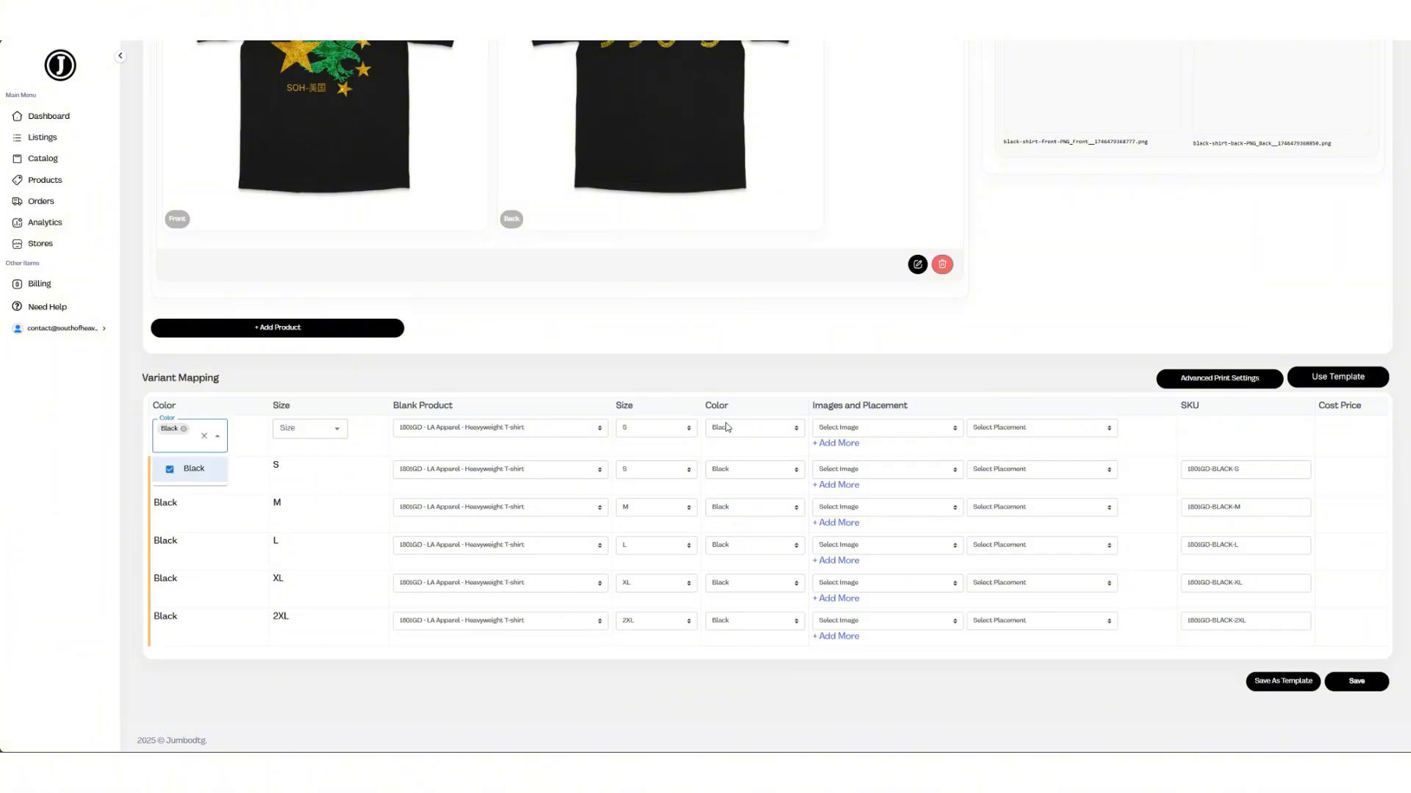
pyautogui.click(753, 427)
pyautogui.click(753, 486)
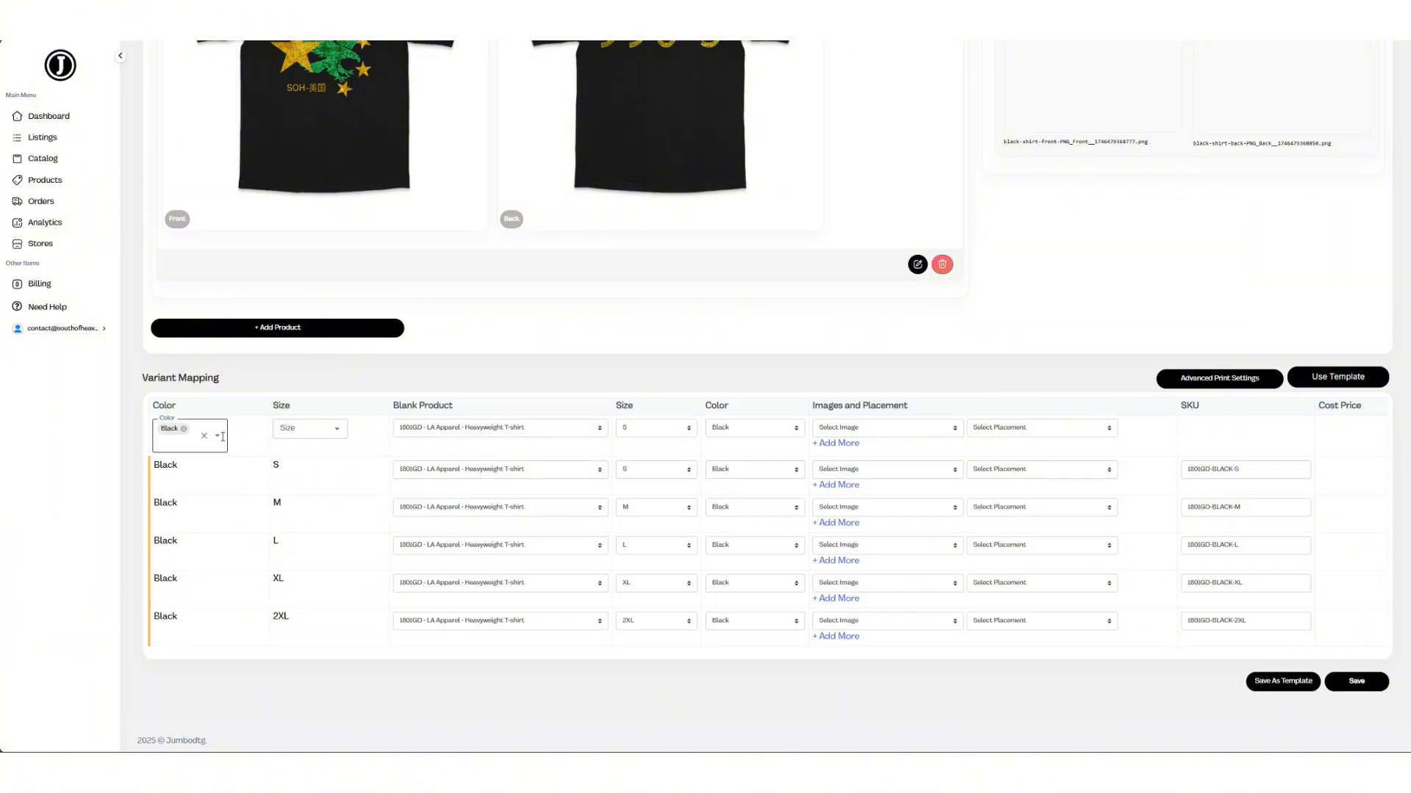
pyautogui.click(184, 429)
pyautogui.click(218, 430)
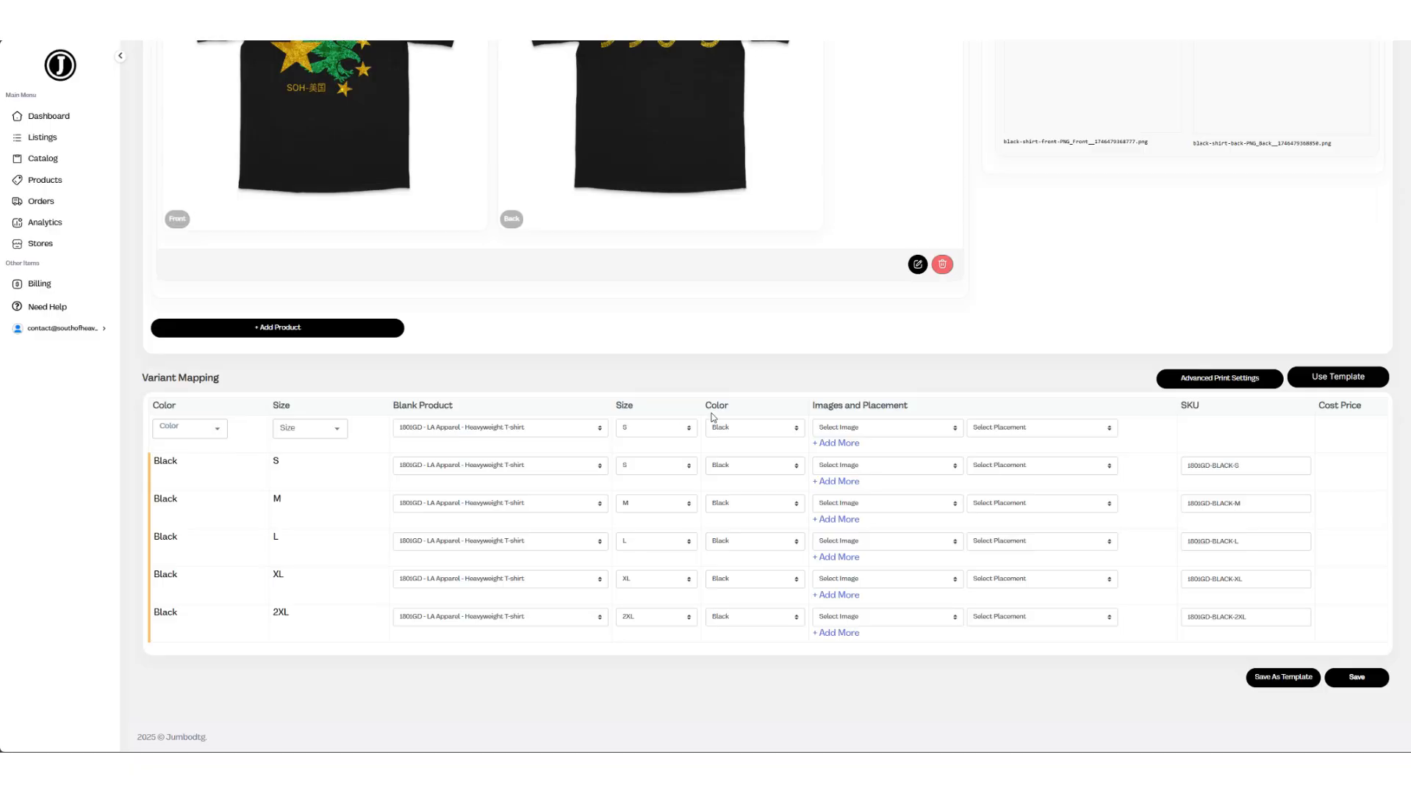
pyautogui.click(676, 417)
pyautogui.click(717, 425)
pyautogui.click(752, 372)
# Step: Assign the black-shirt-front-PNG_Front image to all variants with the placement Front
pyautogui.click(903, 429)
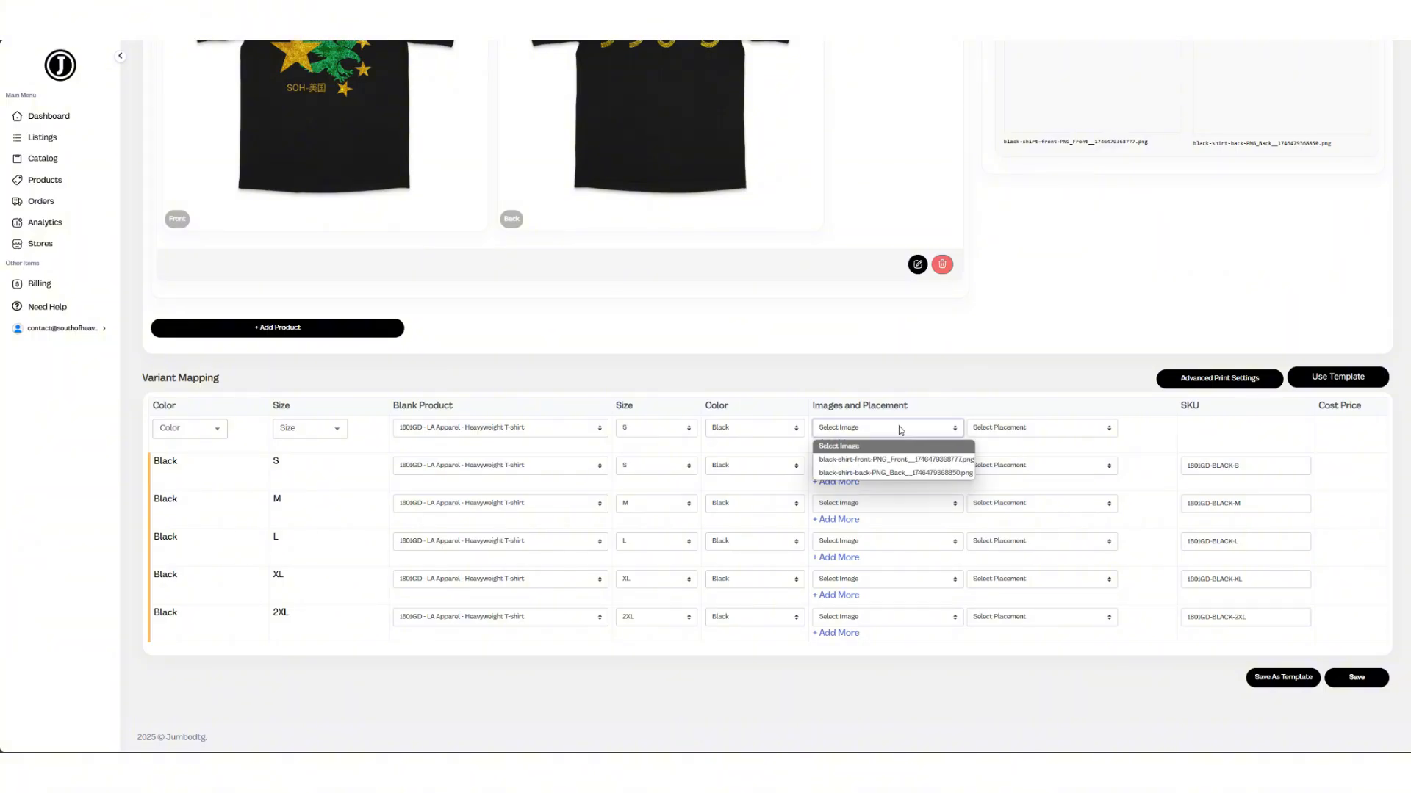
pyautogui.click(896, 460)
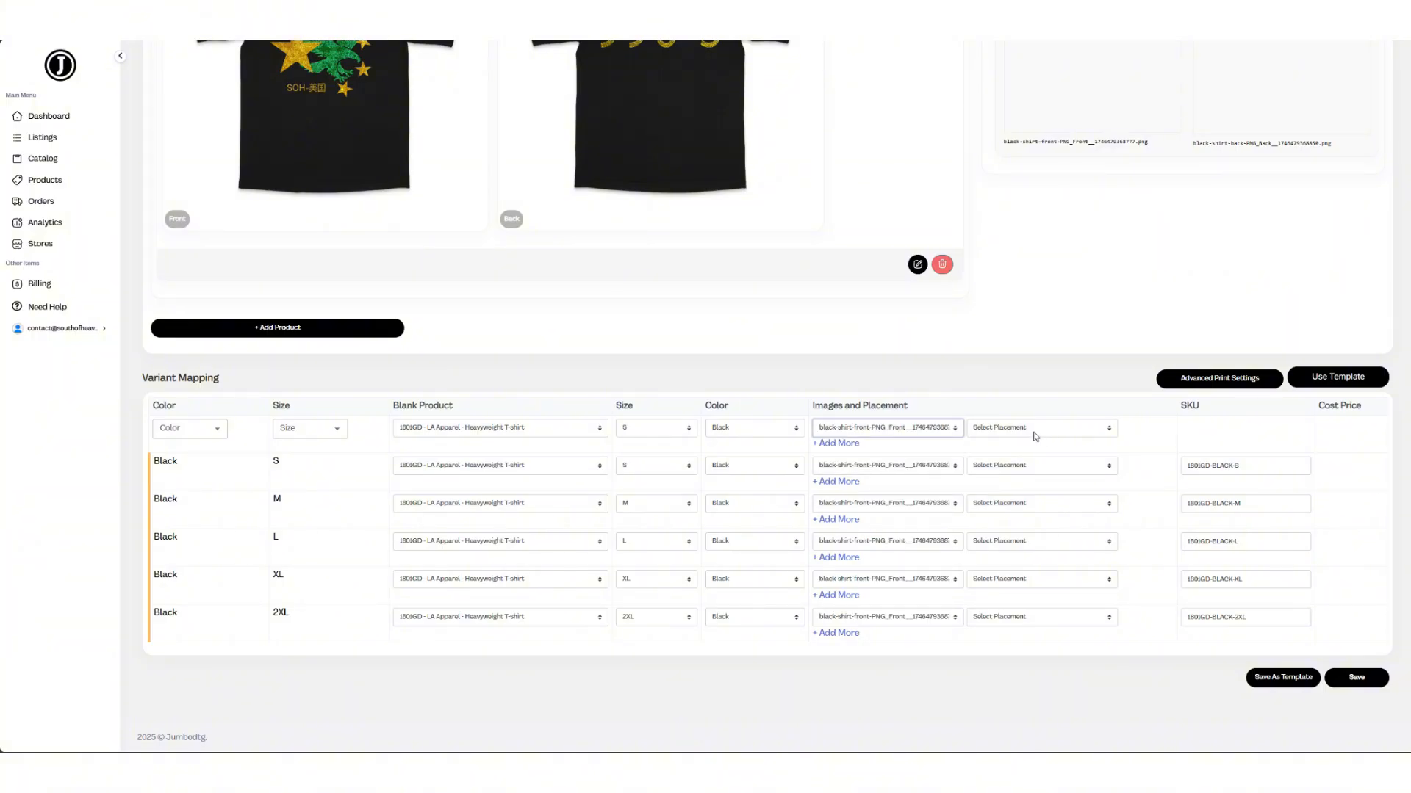
pyautogui.click(1034, 435)
pyautogui.click(1020, 460)
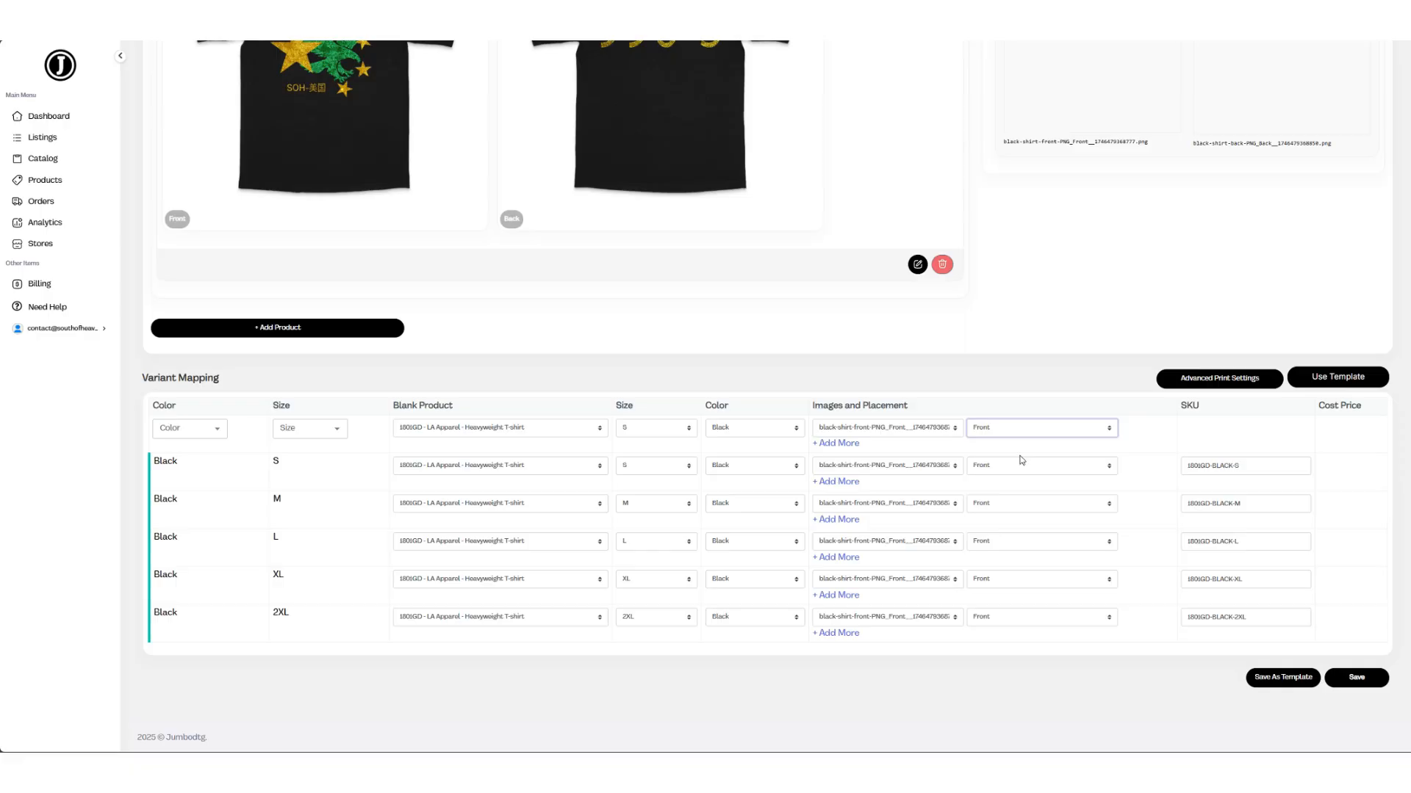
# Step: Add a second image to all variants, using black-shirt-back-PNG_Back with the placement Back
pyautogui.click(833, 443)
pyautogui.click(871, 448)
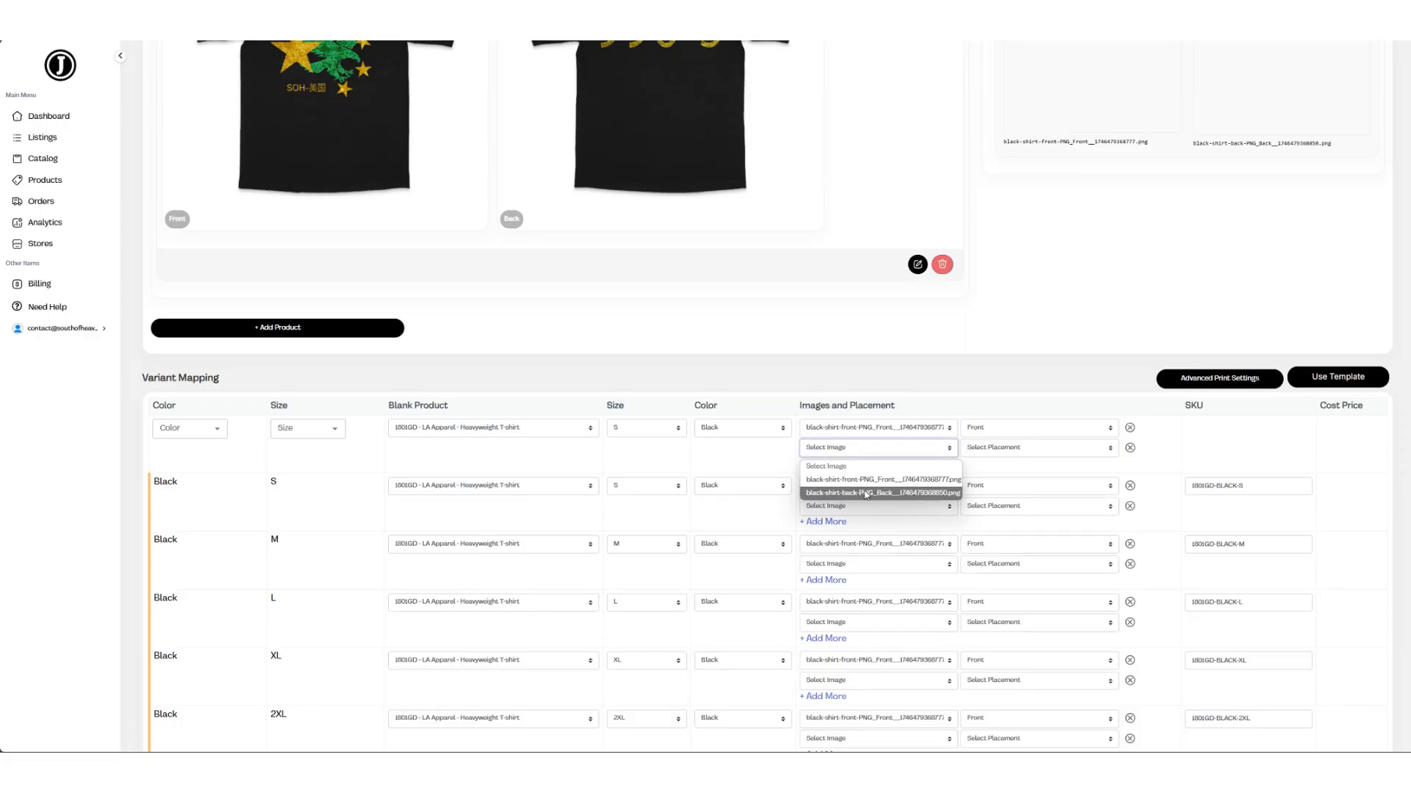
pyautogui.click(864, 494)
pyautogui.click(1005, 449)
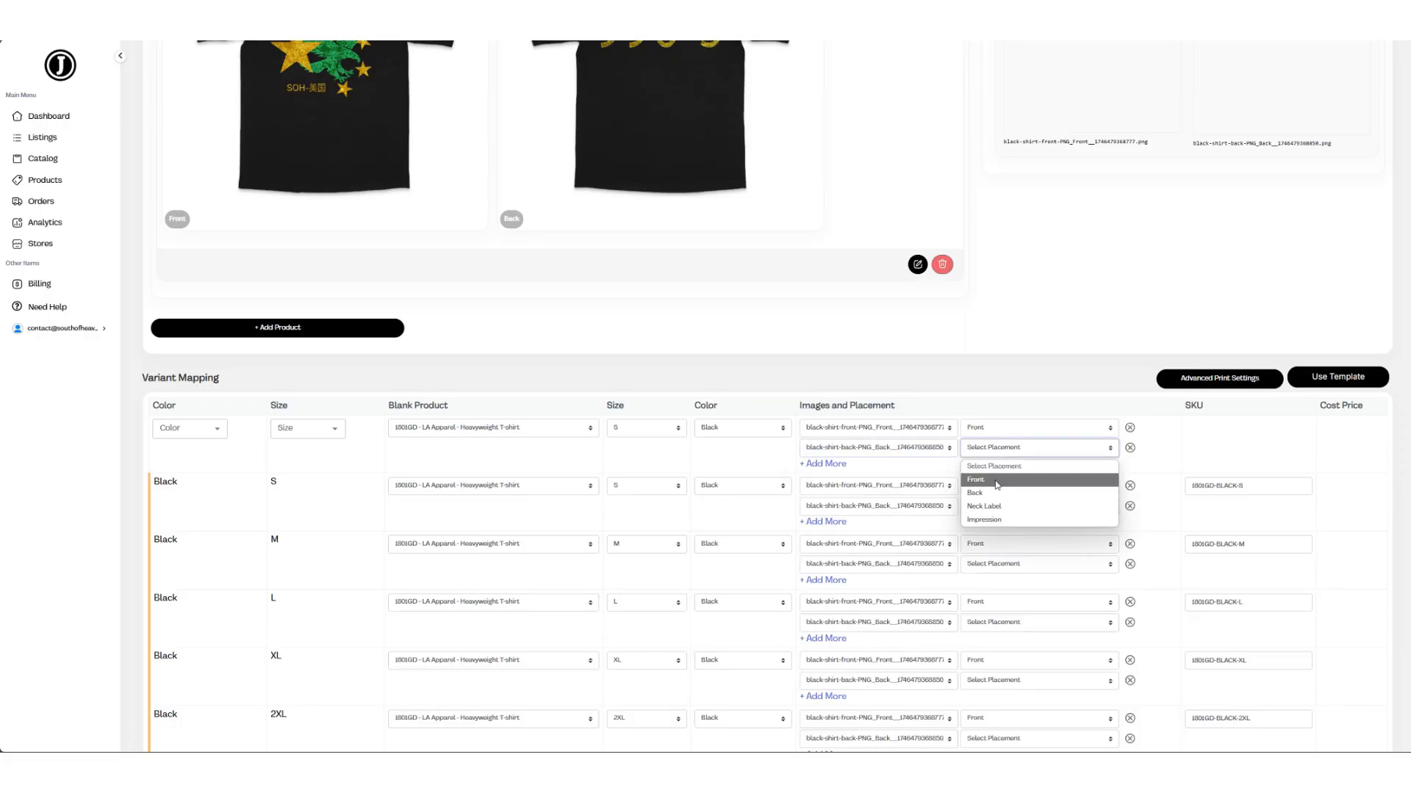
pyautogui.click(988, 494)
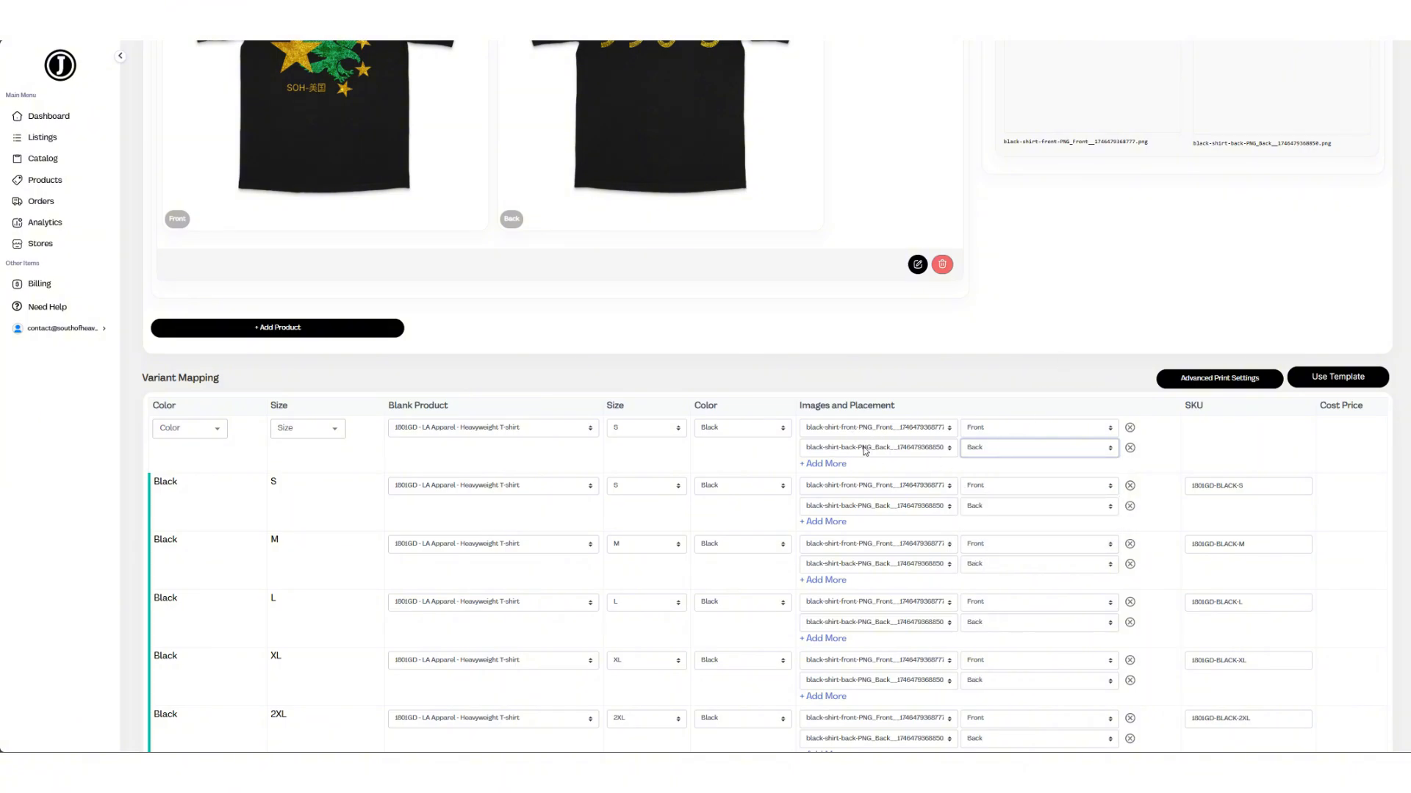
# Step: Compare the front and back print file names with the images assigned in the variant mapping
pyautogui.scroll(2, 894, 441)
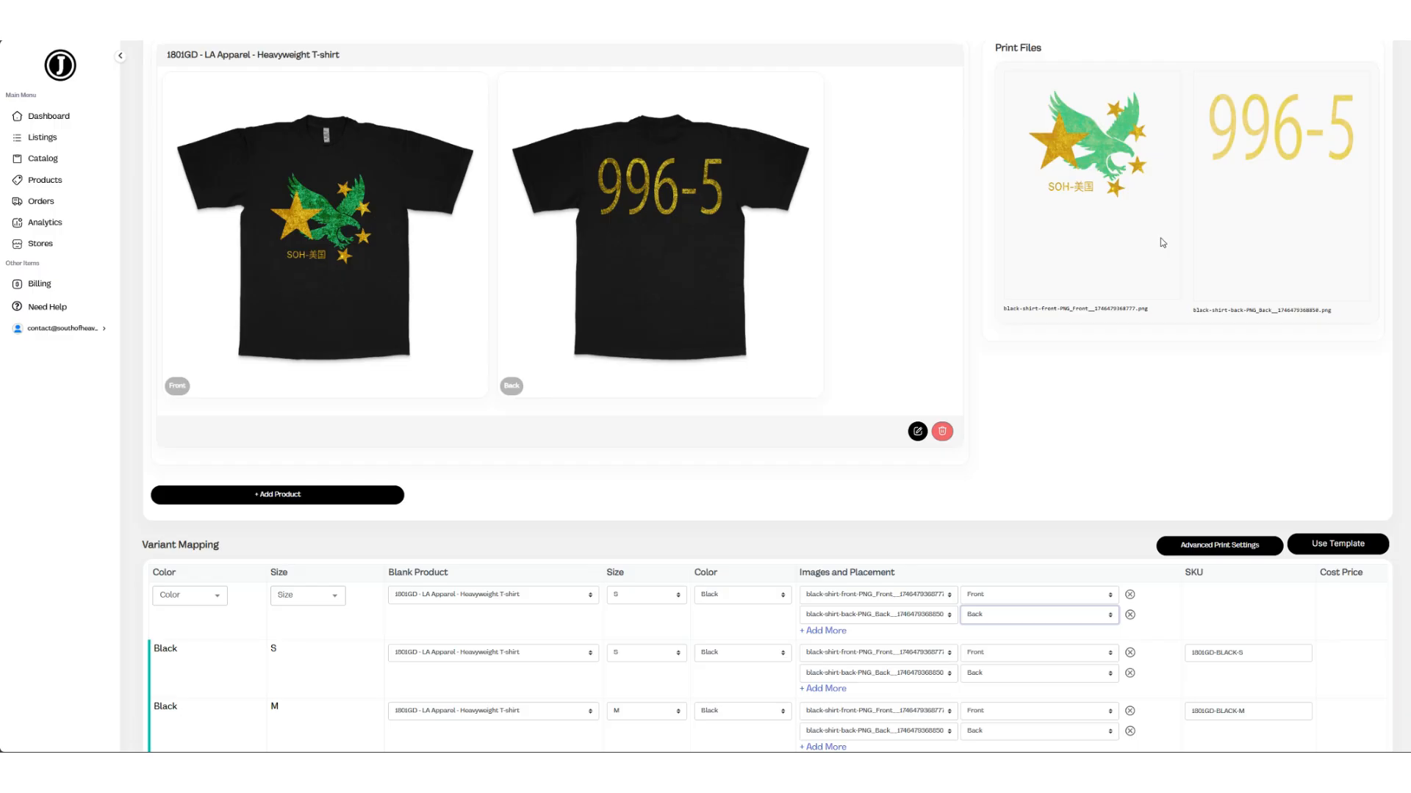
pyautogui.moveTo(1135, 308); pyautogui.dragTo(1126, 309)
pyautogui.click(1132, 312)
pyautogui.moveTo(1320, 309); pyautogui.dragTo(1312, 310)
pyautogui.scroll(-2, 1101, 237)
pyautogui.click(831, 424)
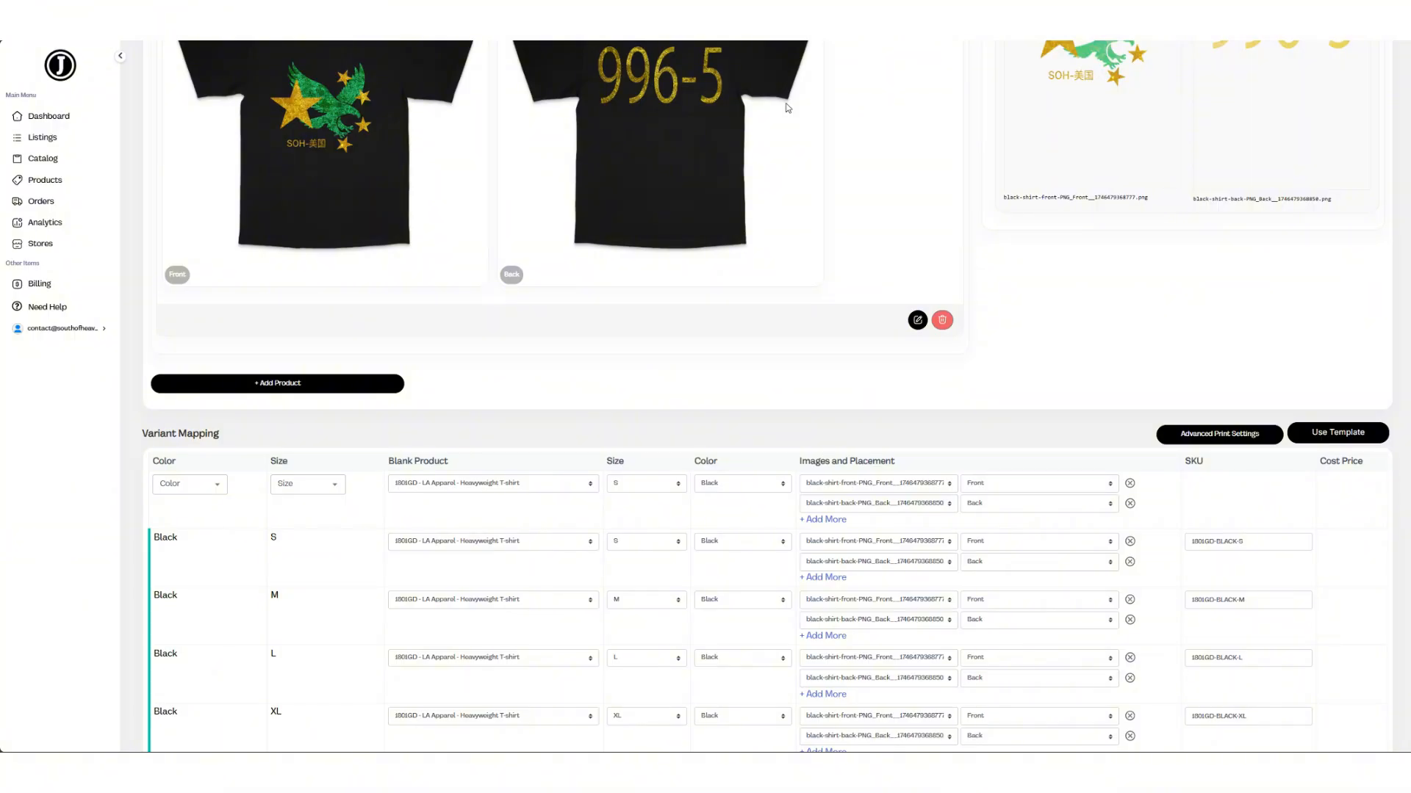
pyautogui.scroll(-2, 1212, 346)
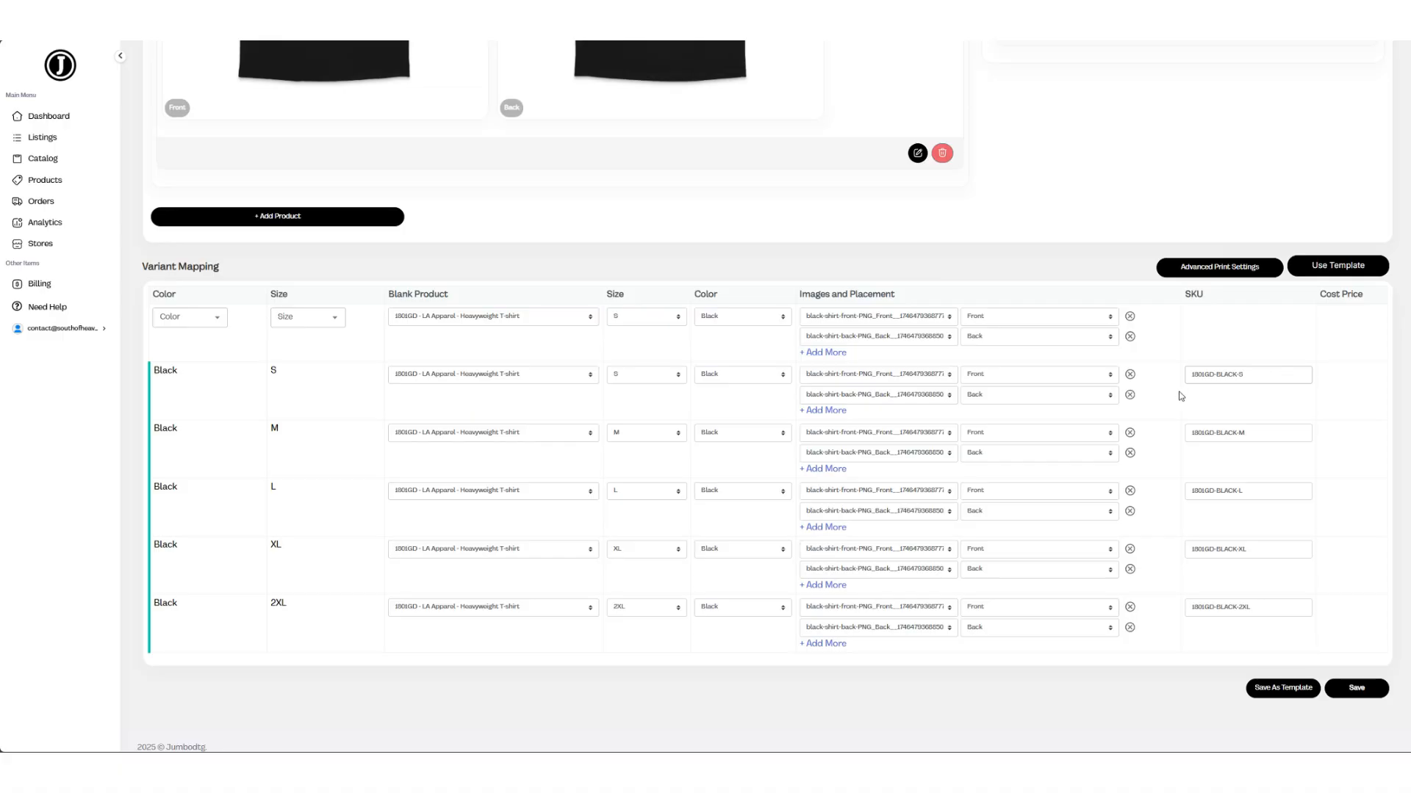
# Step: Copy the listing title "996-5 - Black Heavyweight Tee" and append it to the S variant's SKU
pyautogui.scroll(6, 576, 125)
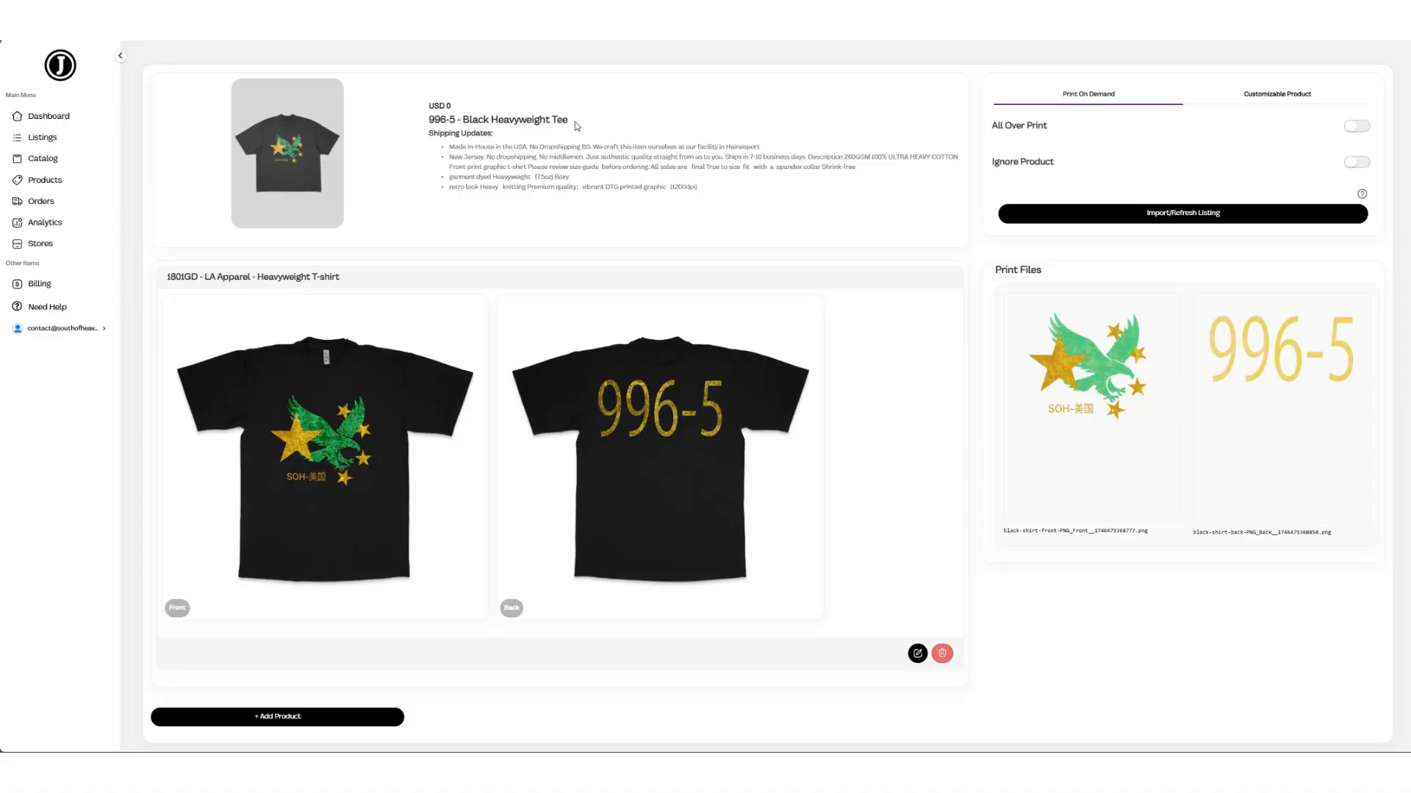
pyautogui.moveTo(577, 123); pyautogui.dragTo(428, 127)
pyautogui.hotkey('ctrl', 'c')
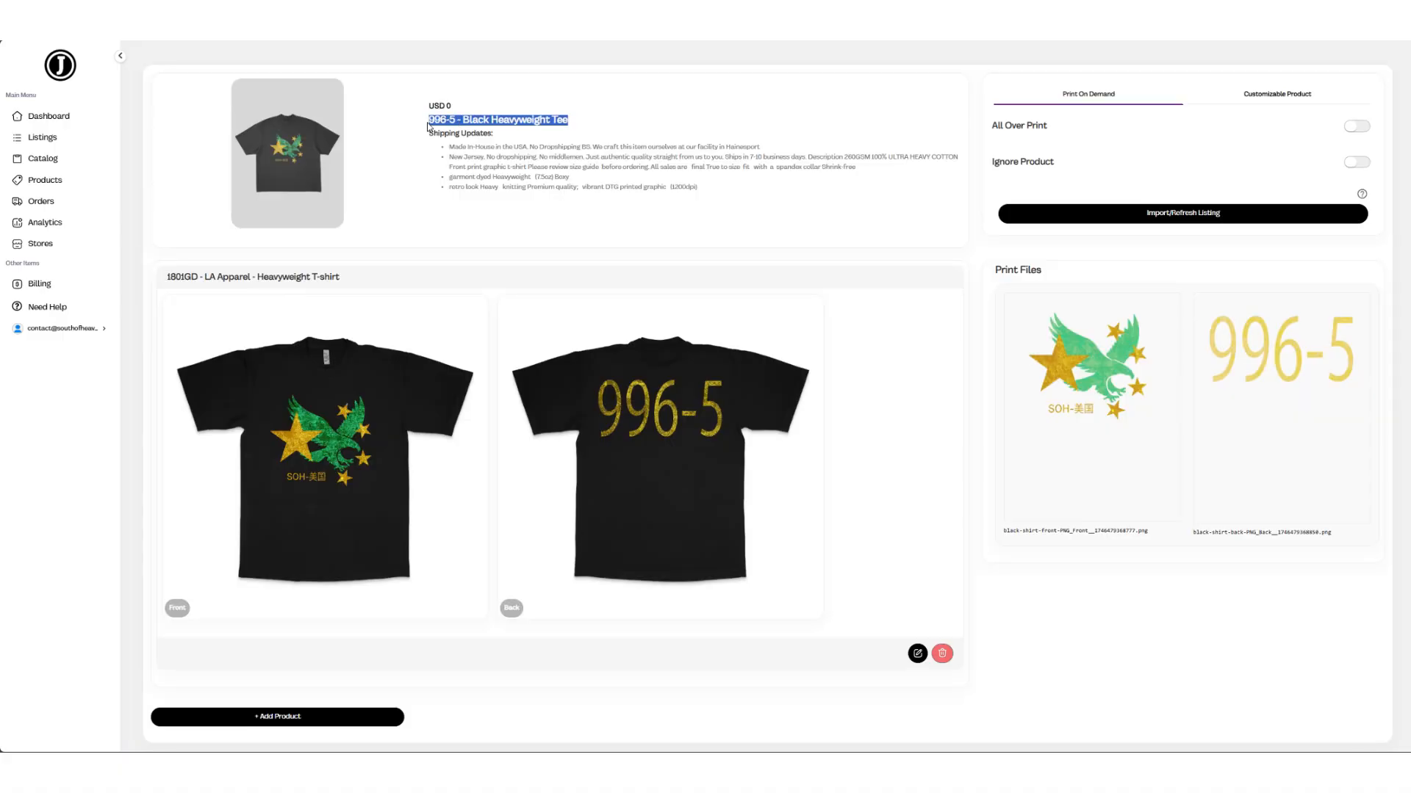
pyautogui.scroll(-7, 828, 189)
pyautogui.click(1301, 364)
pyautogui.hotkey('ctrl', 'v')
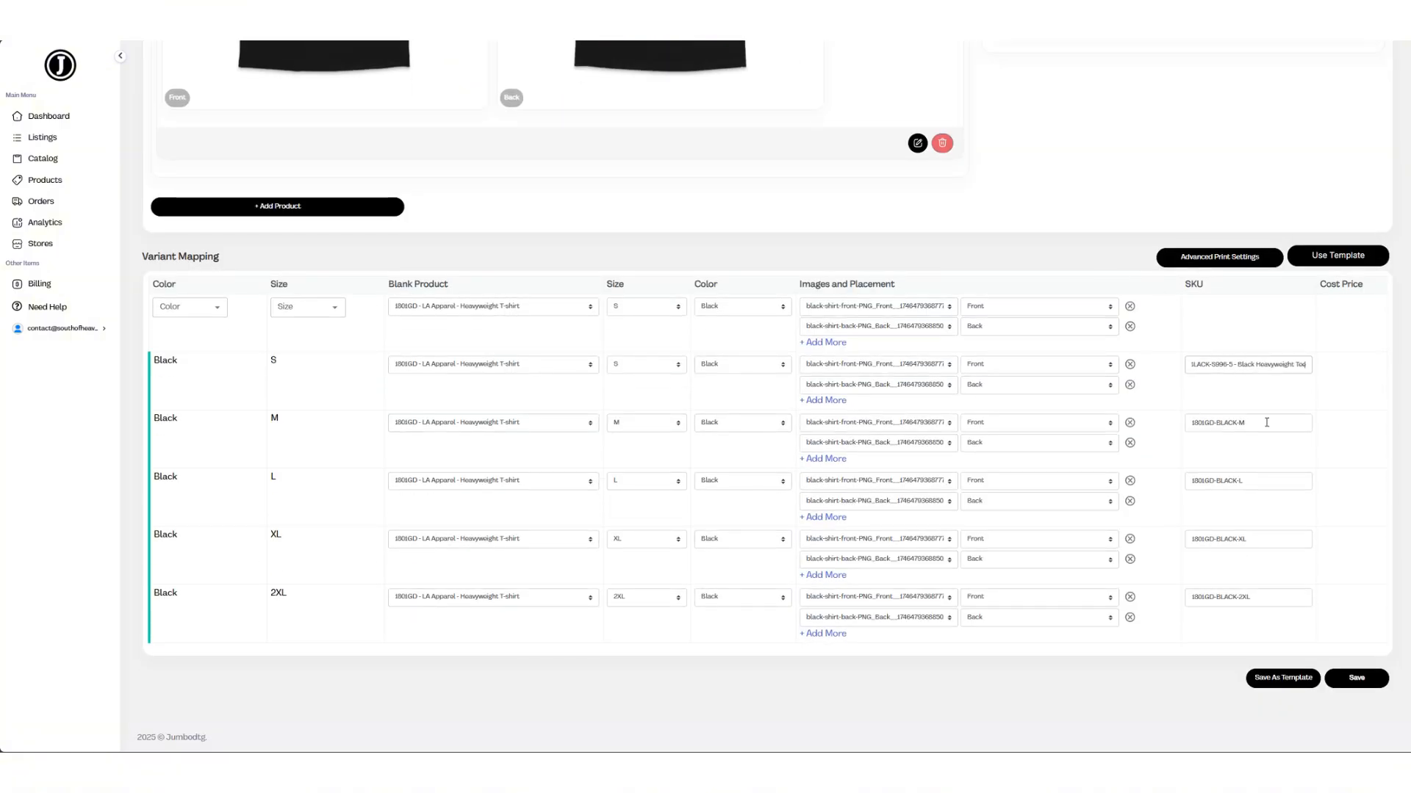
# Step: Append the copied listing title to the SKUs of the M, L, XL and 2XL variants
pyautogui.click(1269, 426)
pyautogui.hotkey('ctrl', 'v')
pyautogui.click(1267, 482)
pyautogui.hotkey('ctrl', 'v')
pyautogui.click(1274, 542)
pyautogui.hotkey('ctrl', 'v')
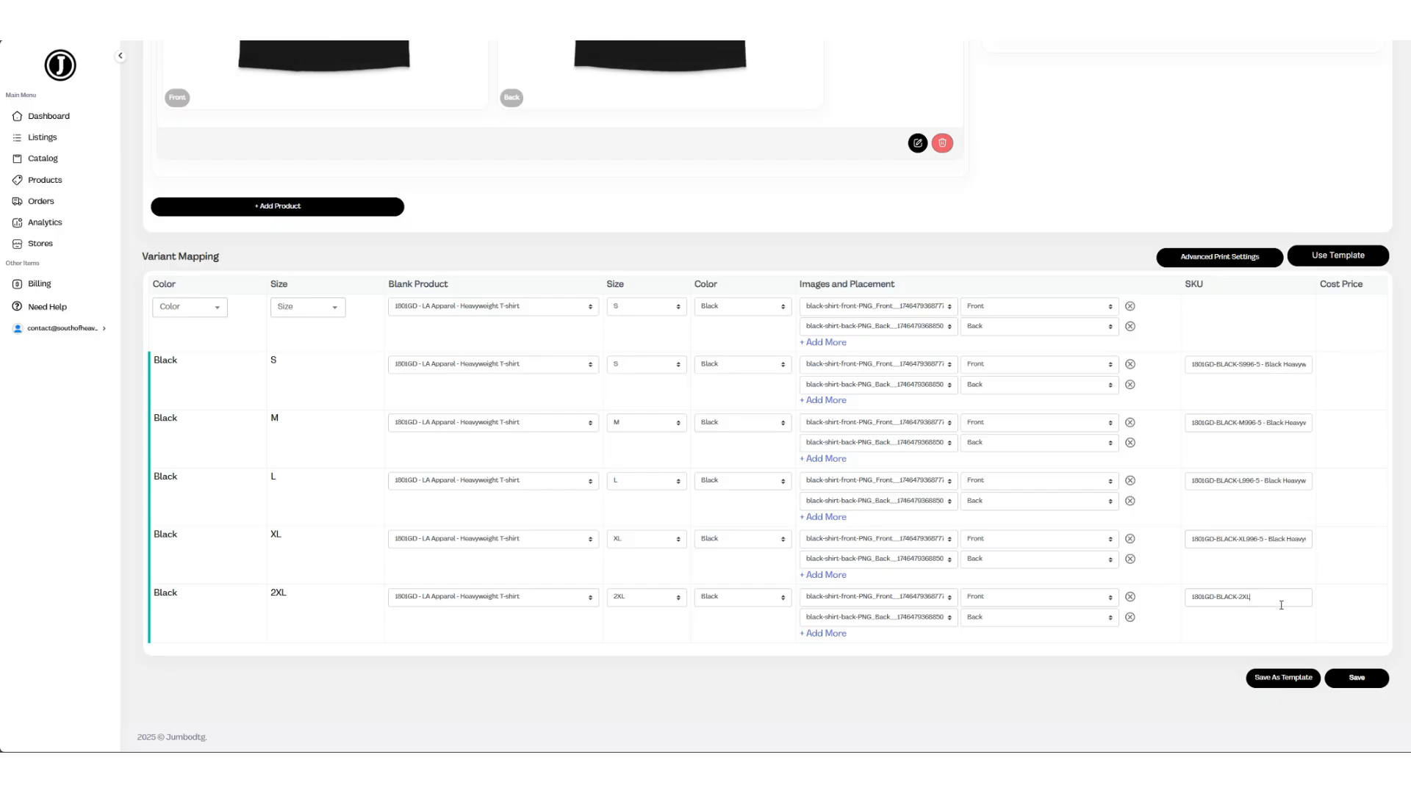
pyautogui.click(1274, 597)
pyautogui.hotkey('ctrl', 'v')
# Step: Review the variants' SKU values and compare them with the listing title and the product's mockups
pyautogui.click(1196, 485)
pyautogui.moveTo(1195, 485); pyautogui.dragTo(1250, 481)
pyautogui.click(1237, 482)
pyautogui.moveTo(1240, 480); pyautogui.dragTo(1182, 476)
pyautogui.click(1199, 482)
pyautogui.scroll(8, 1241, 483)
pyautogui.scroll(-8, 1260, 468)
pyautogui.moveTo(1191, 484); pyautogui.dragTo(1239, 485)
pyautogui.moveTo(1192, 365); pyautogui.dragTo(1362, 365)
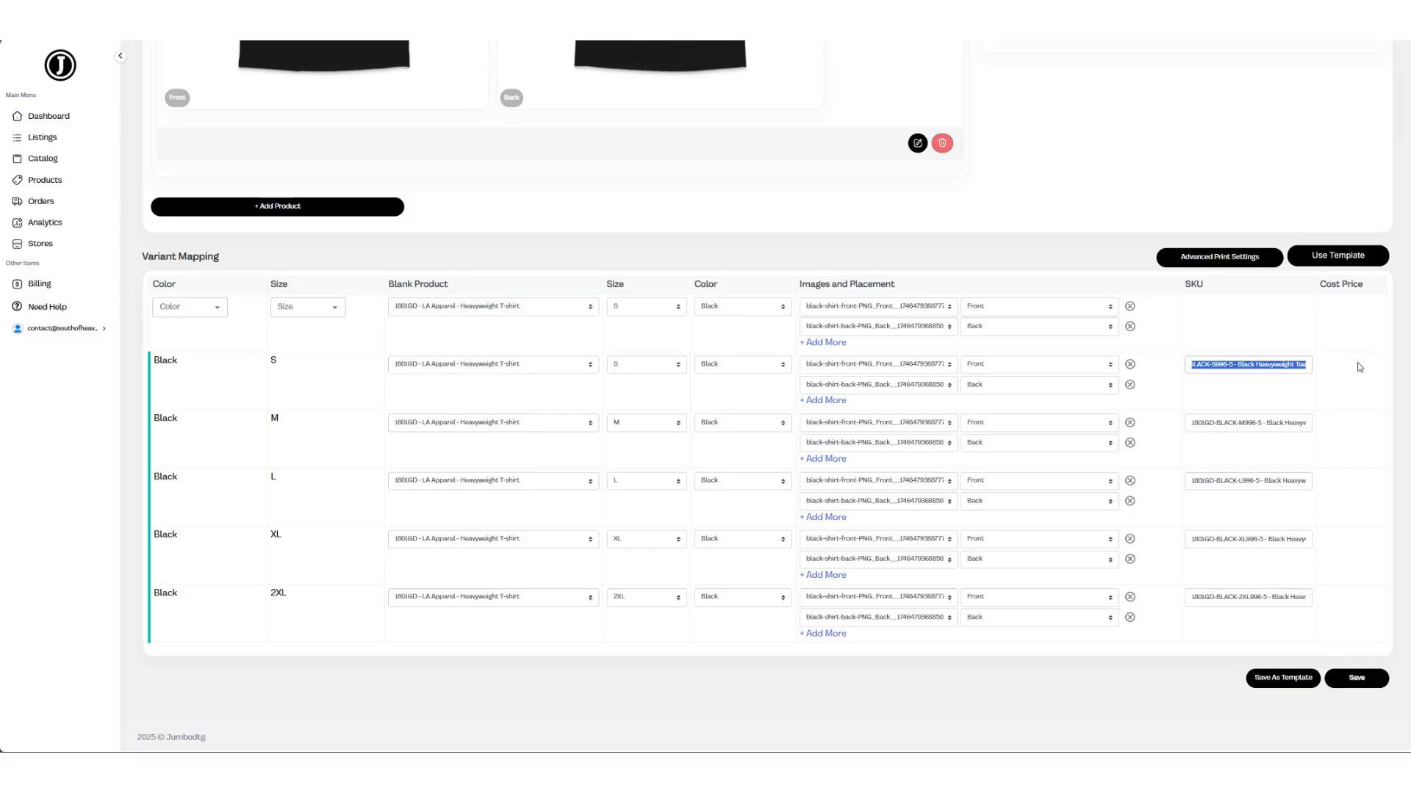
pyautogui.scroll(7, 1095, 421)
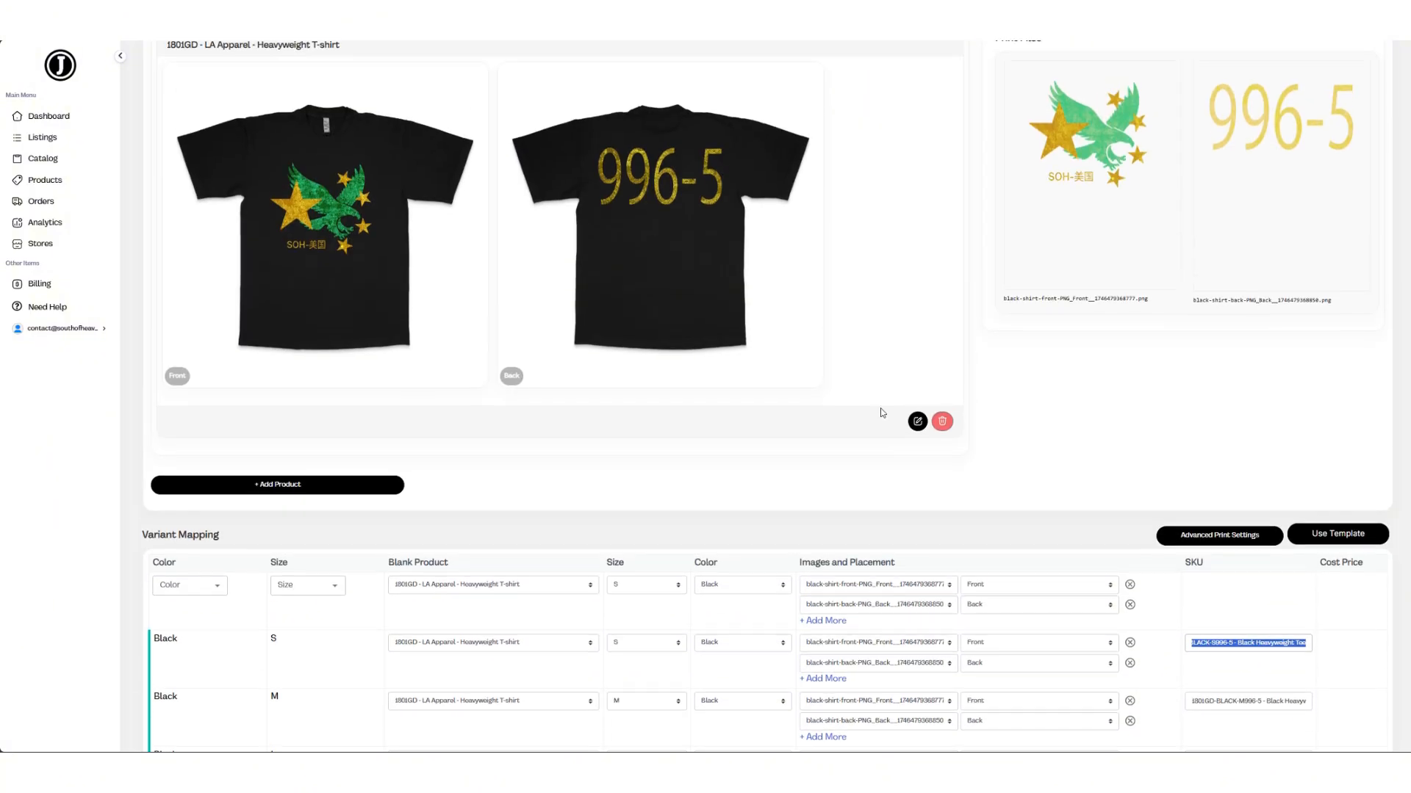
pyautogui.moveTo(421, 135); pyautogui.dragTo(432, 122)
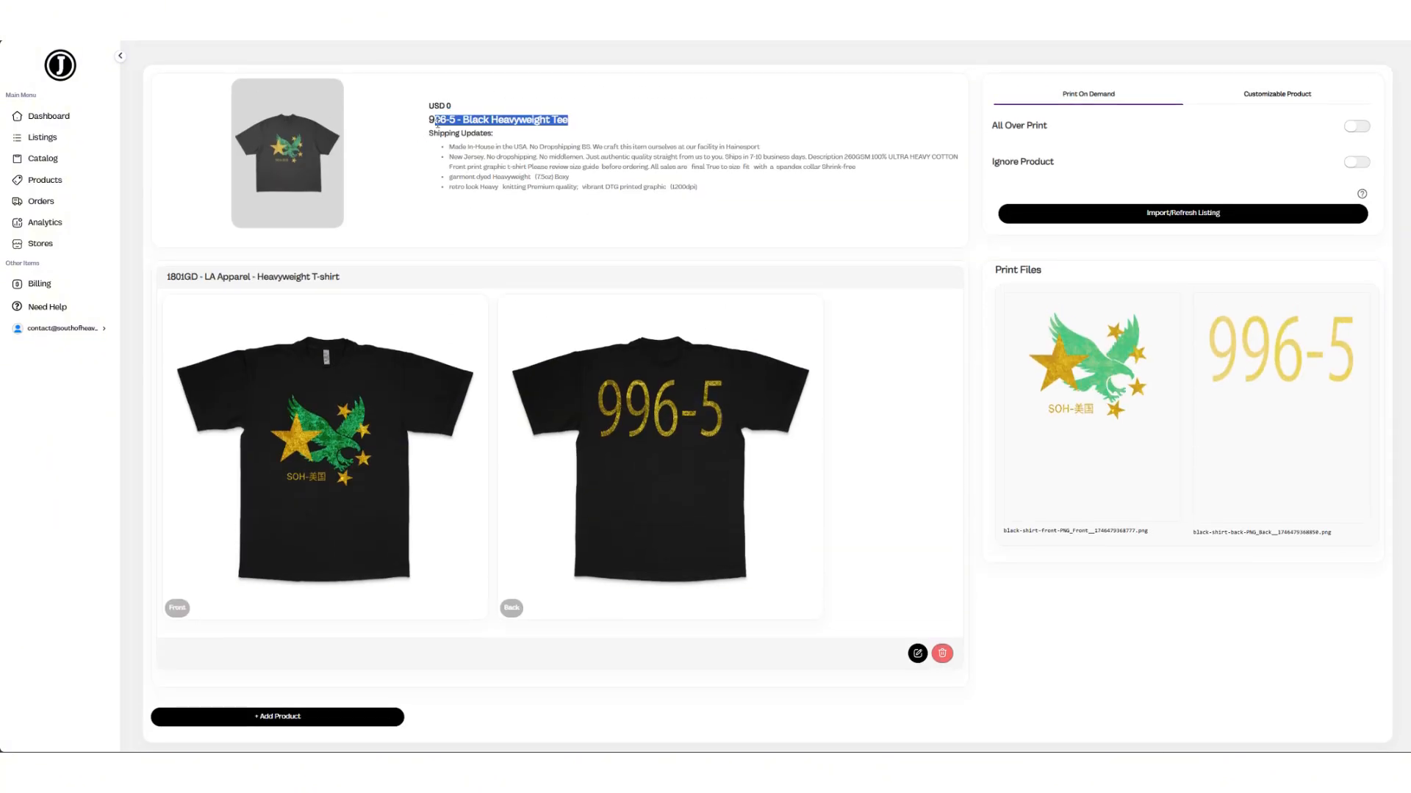
pyautogui.scroll(-4, 997, 341)
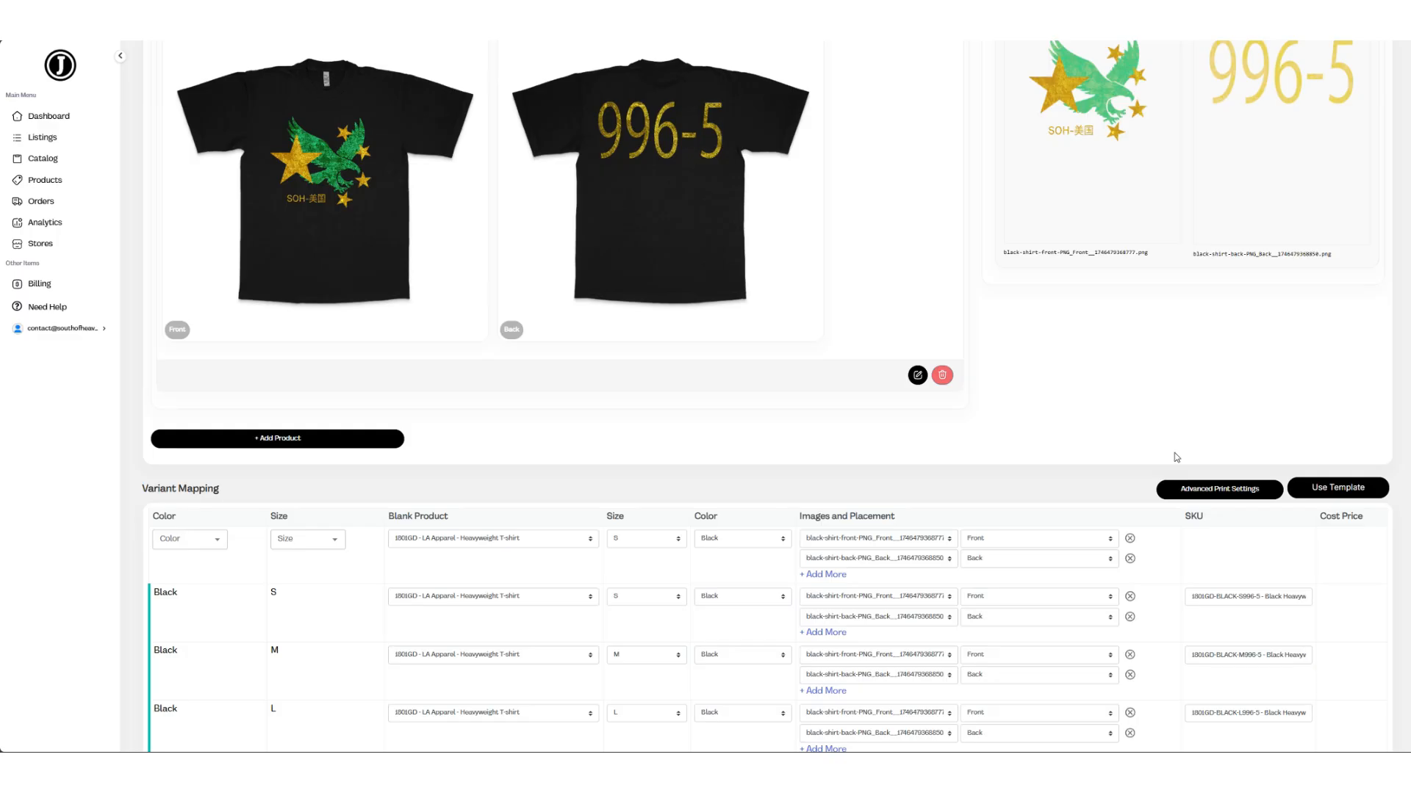
pyautogui.scroll(-3, 1174, 453)
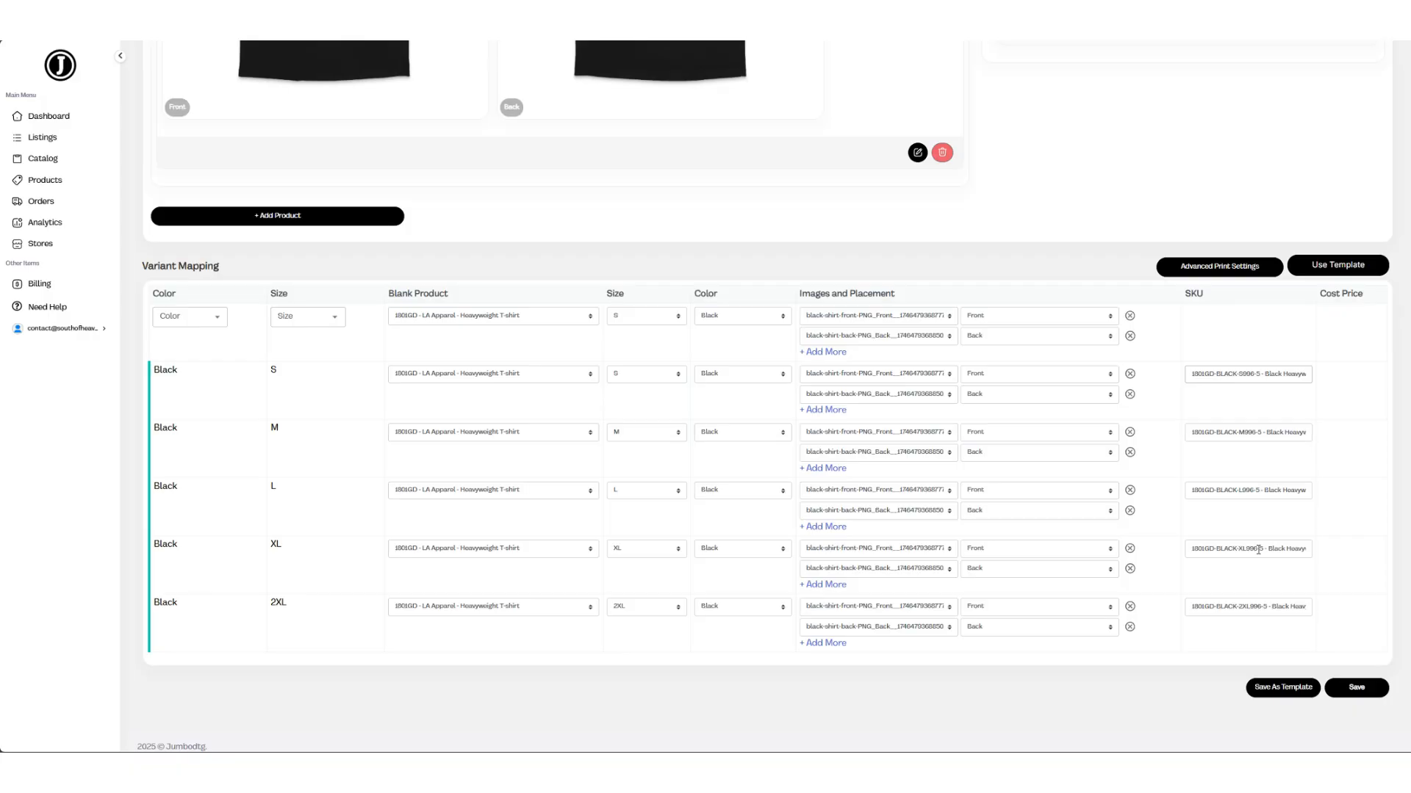
pyautogui.scroll(7, 630, 397)
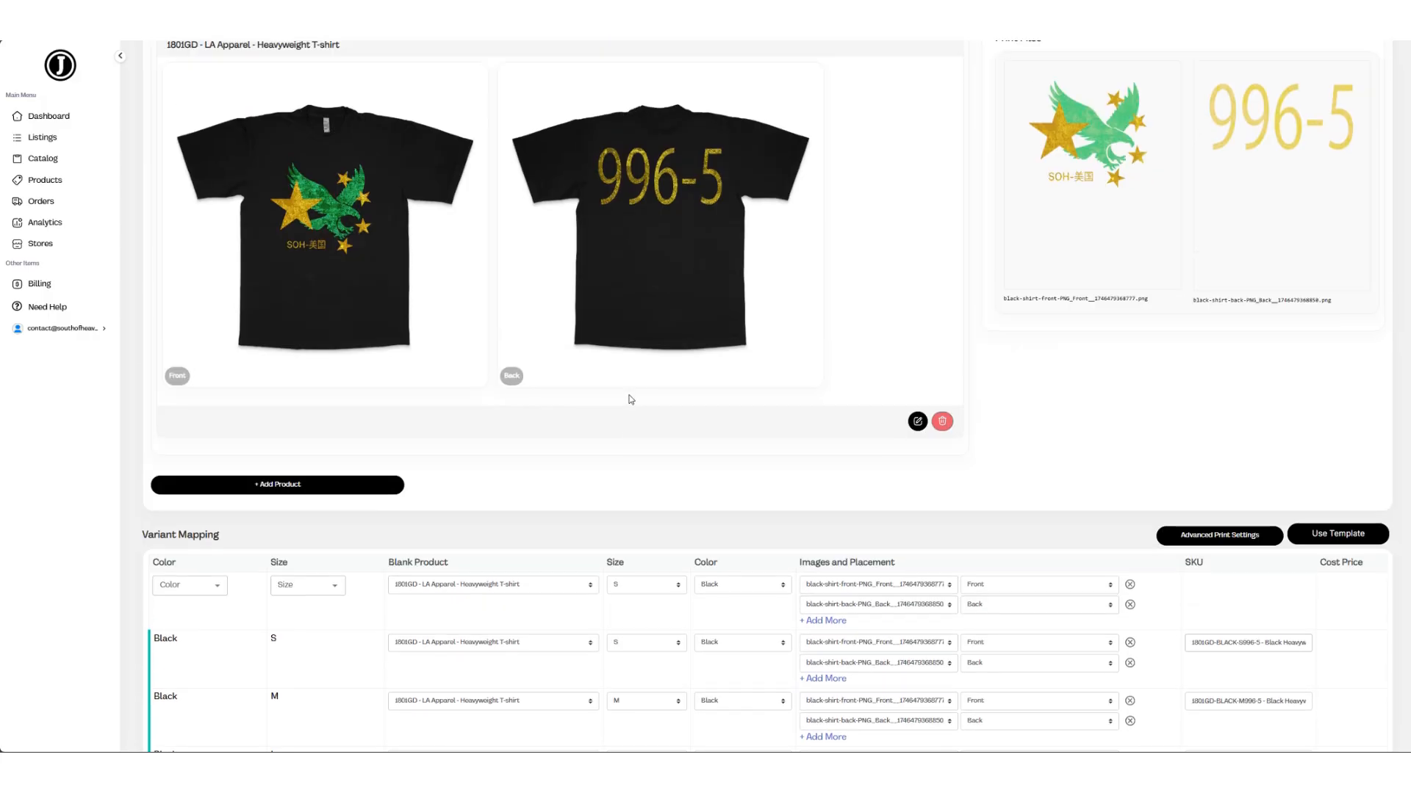
# Step: Make the S, M, L, XL and 2XL variants' SKUs unique by inserting different random letters, such as "grwg" for M and "grwrs" for 2XL
pyautogui.scroll(-5, 464, 236)
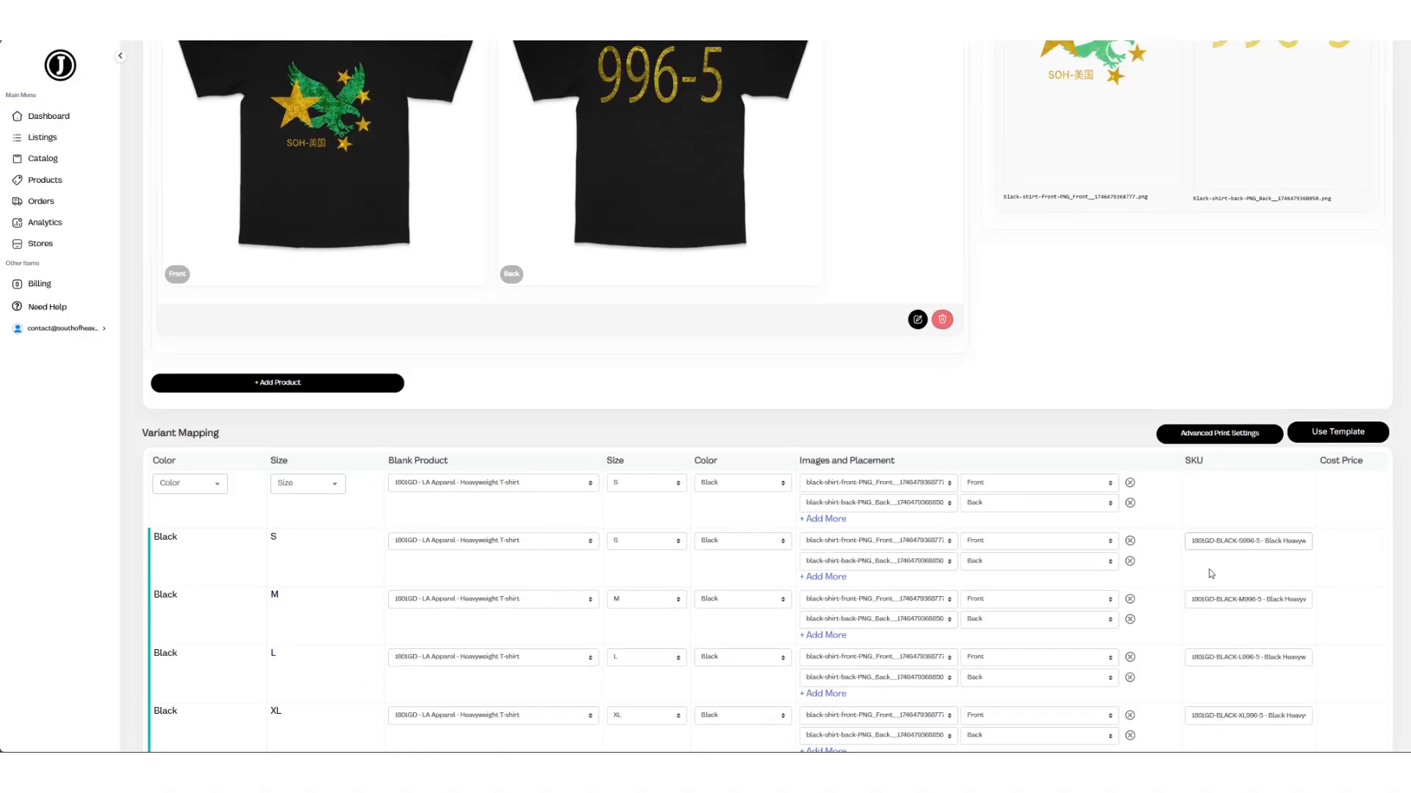
pyautogui.click(1213, 544)
pyautogui.write('rgwj')
pyautogui.click(1241, 595)
pyautogui.write('grwg')
pyautogui.scroll(-3, 1242, 595)
pyautogui.click(1261, 480)
pyautogui.write('rwsg')
pyautogui.click(1262, 540)
pyautogui.write('gw')
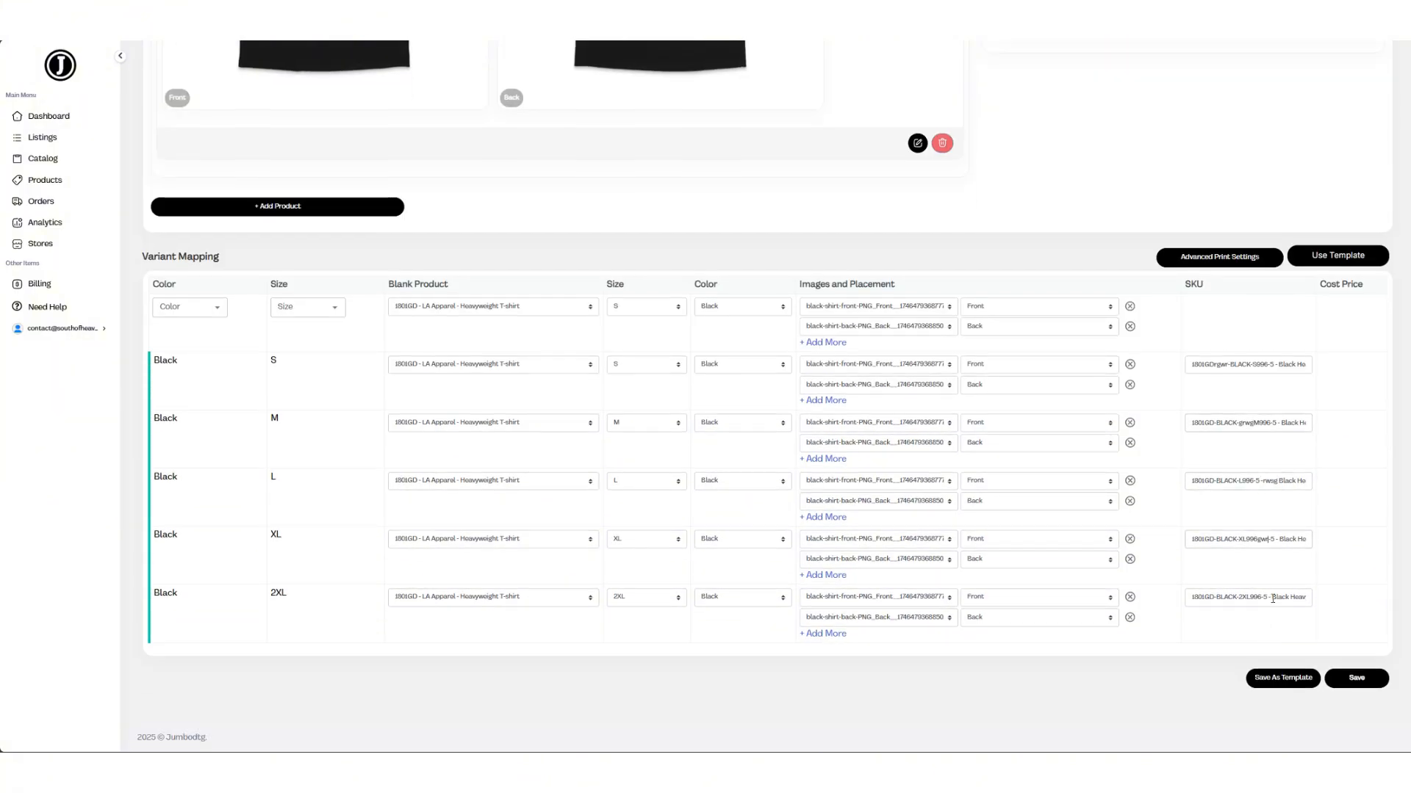
pyautogui.write('grwrs')
# Step: Check the 996-5 Black Heavyweight Tee listing once more and save its variant mapping
pyautogui.scroll(7, 1109, 452)
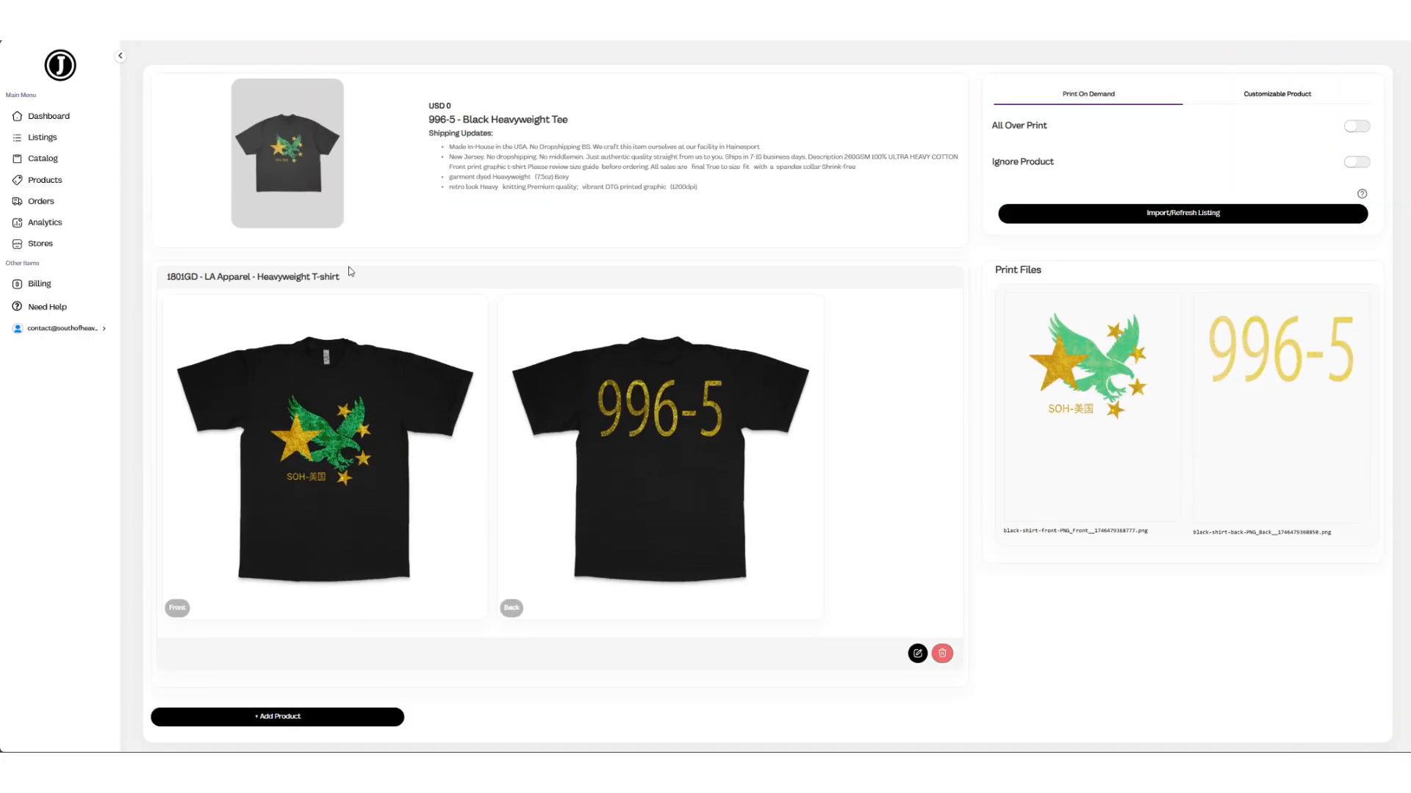
pyautogui.scroll(-7, 1139, 405)
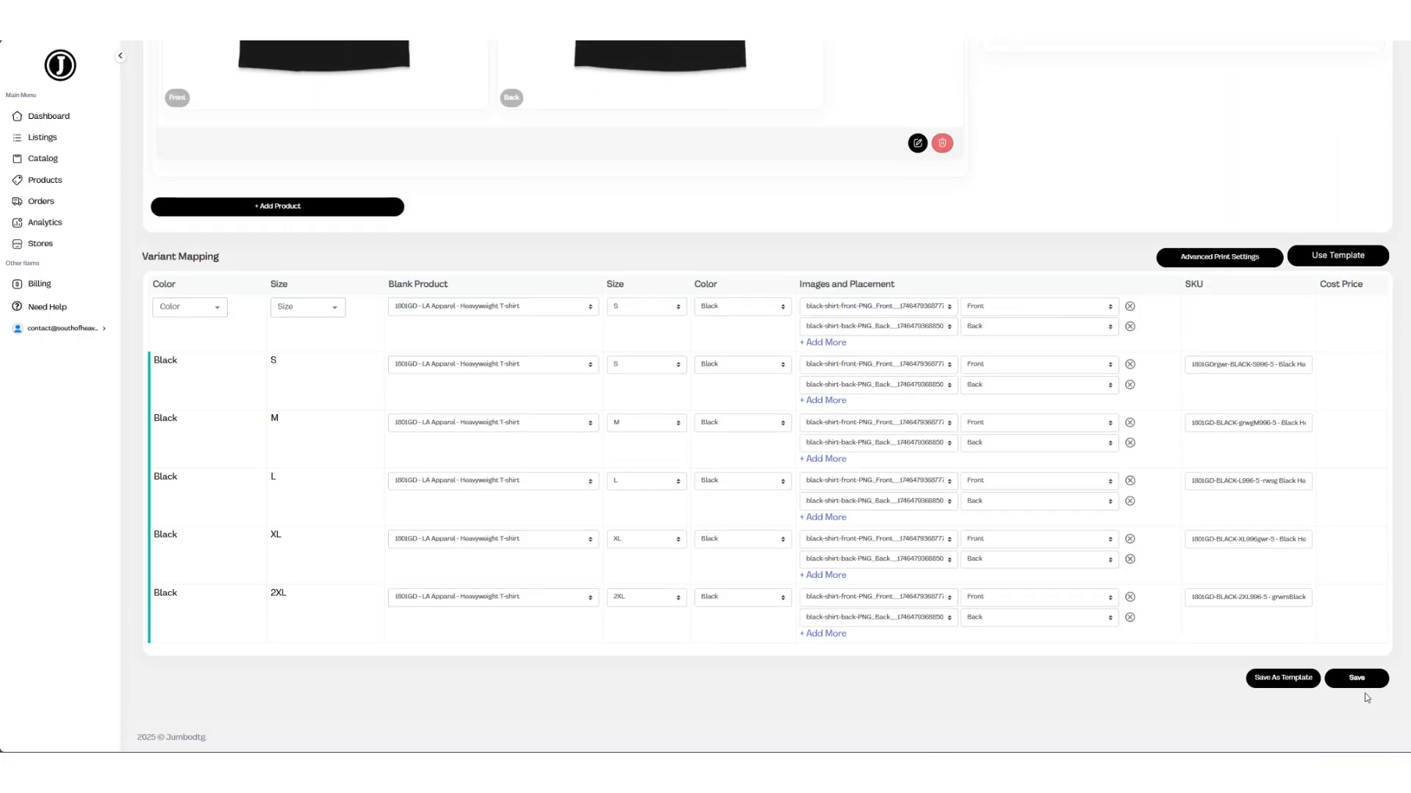
pyautogui.click(1366, 676)
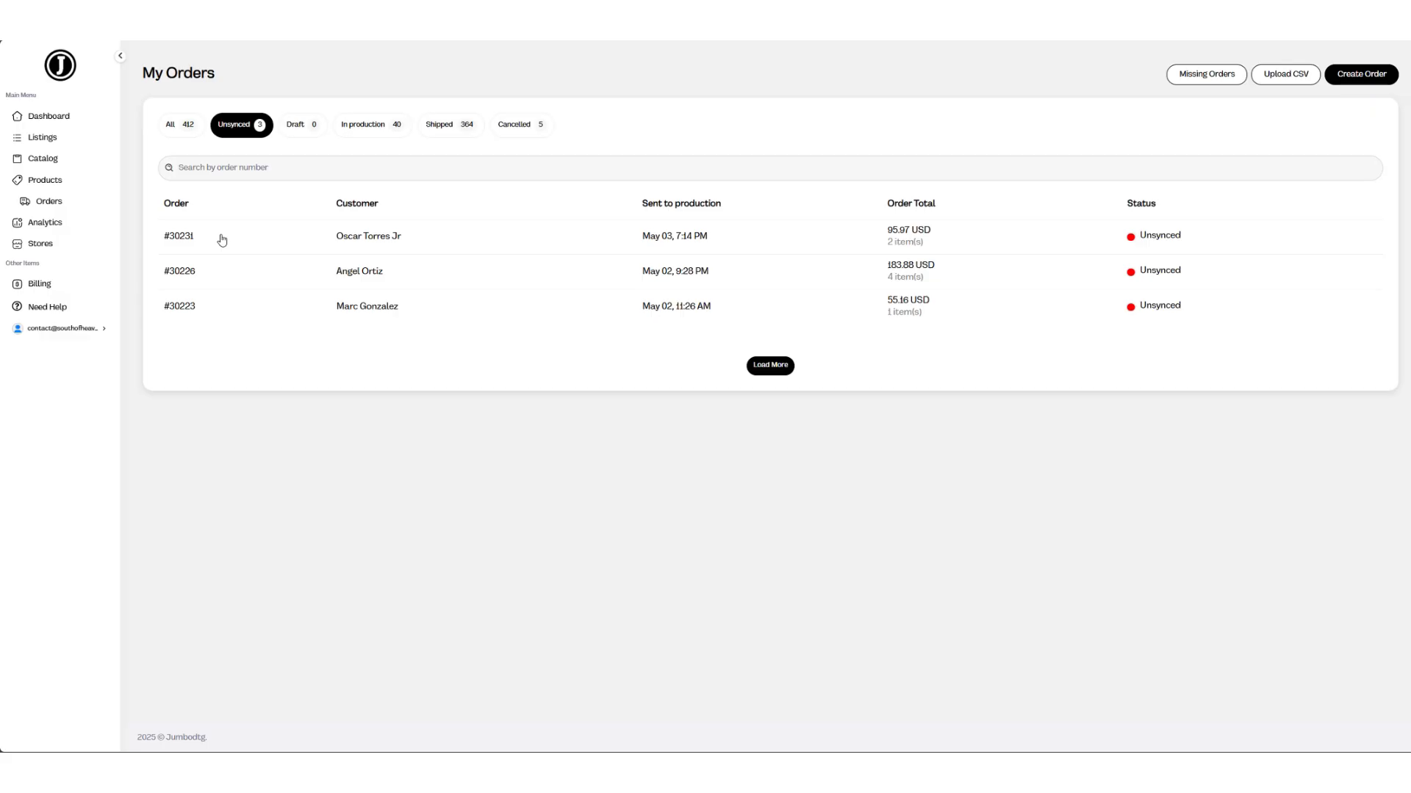
# Step: Examine the items and their sync options in the unsynced orders of May 03, 7:14 PM and May 02, 9:28 PM
pyautogui.click(221, 240)
pyautogui.scroll(-2, 589, 306)
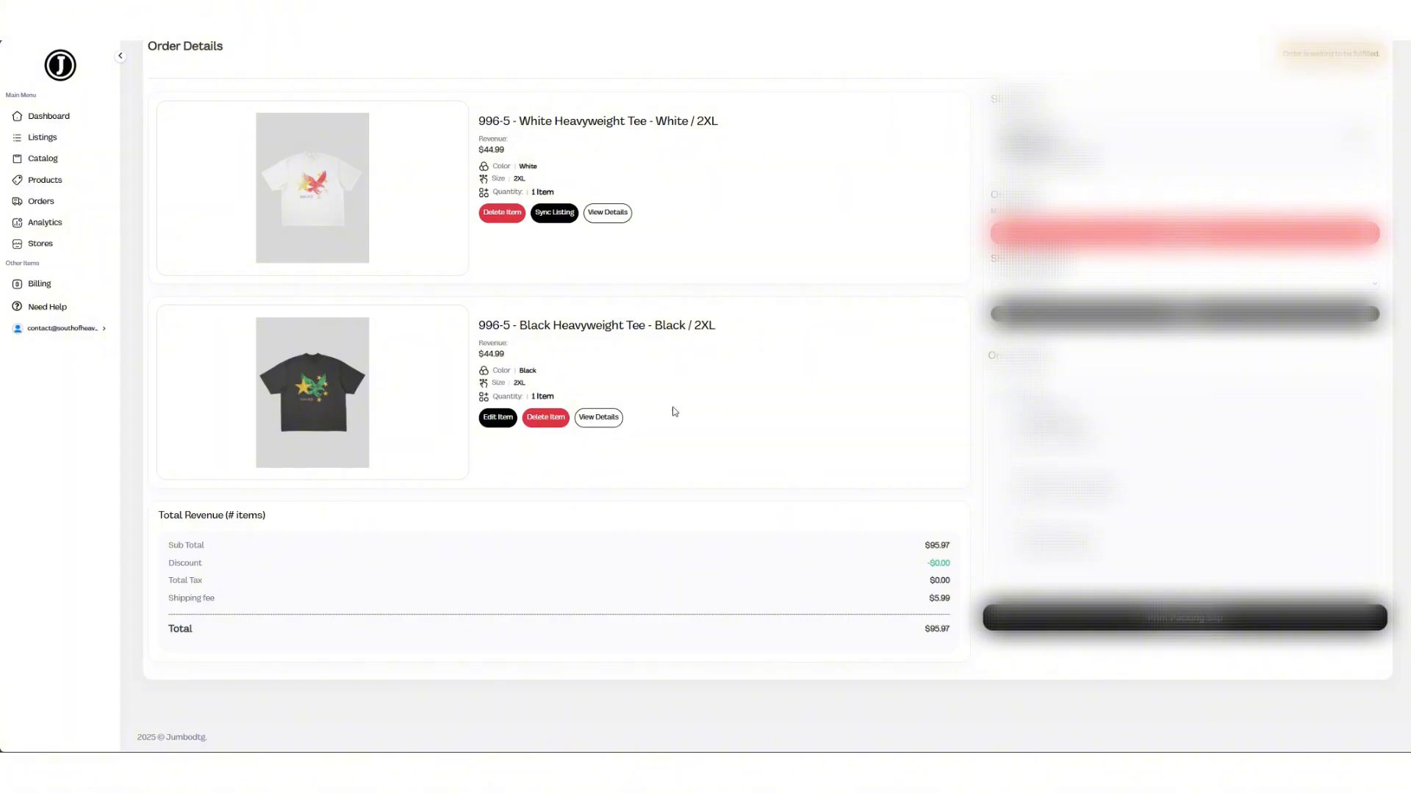
pyautogui.scroll(2, 674, 412)
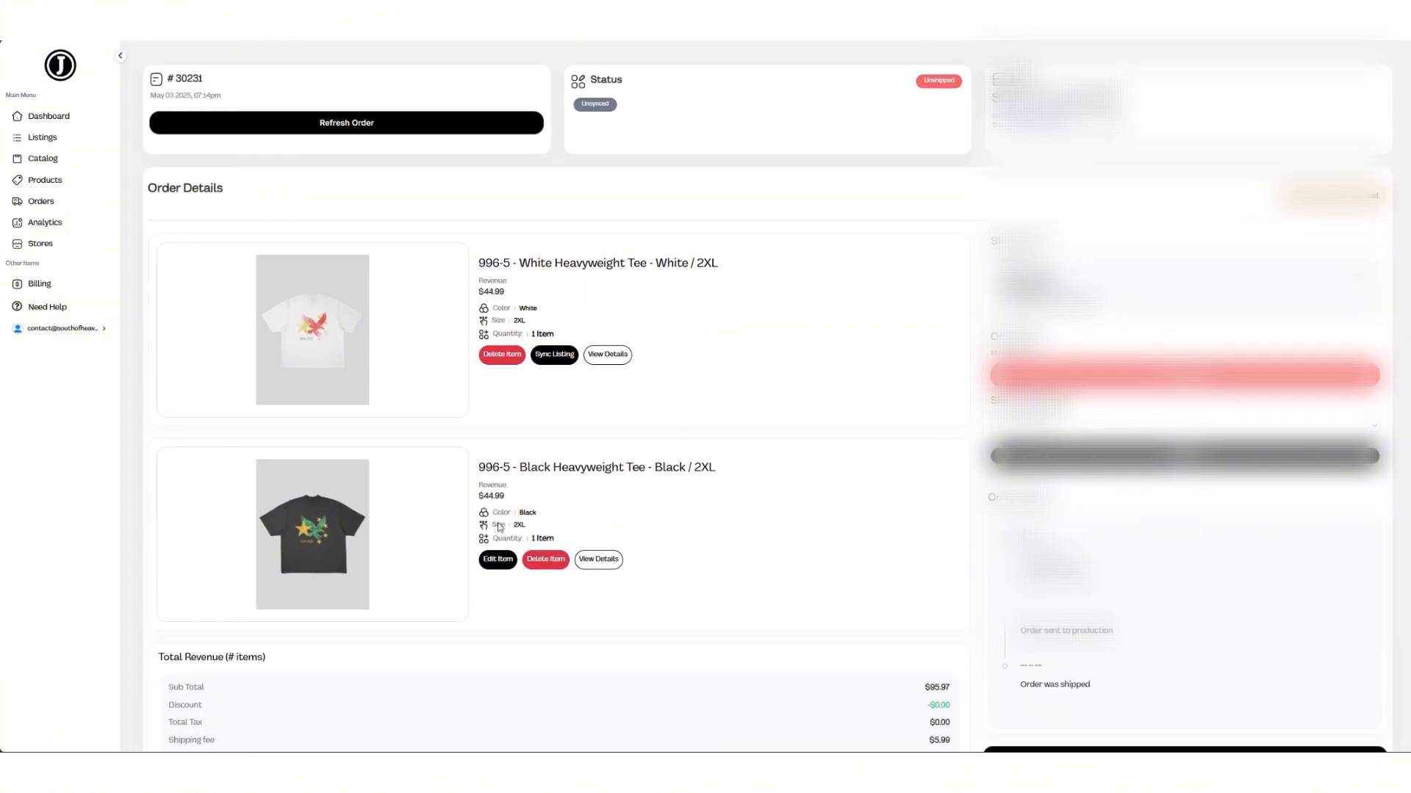
pyautogui.scroll(-1, 530, 545)
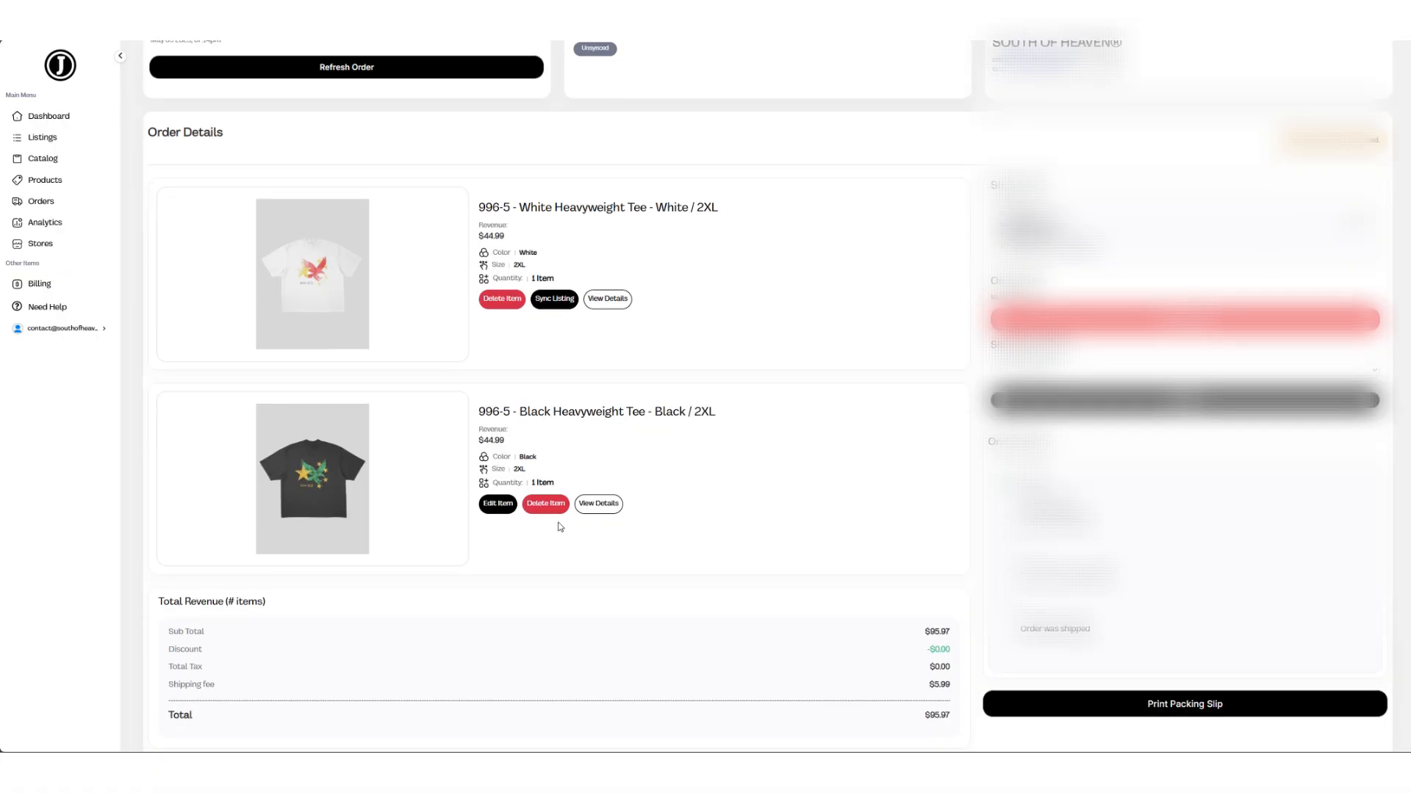
pyautogui.scroll(2, 565, 482)
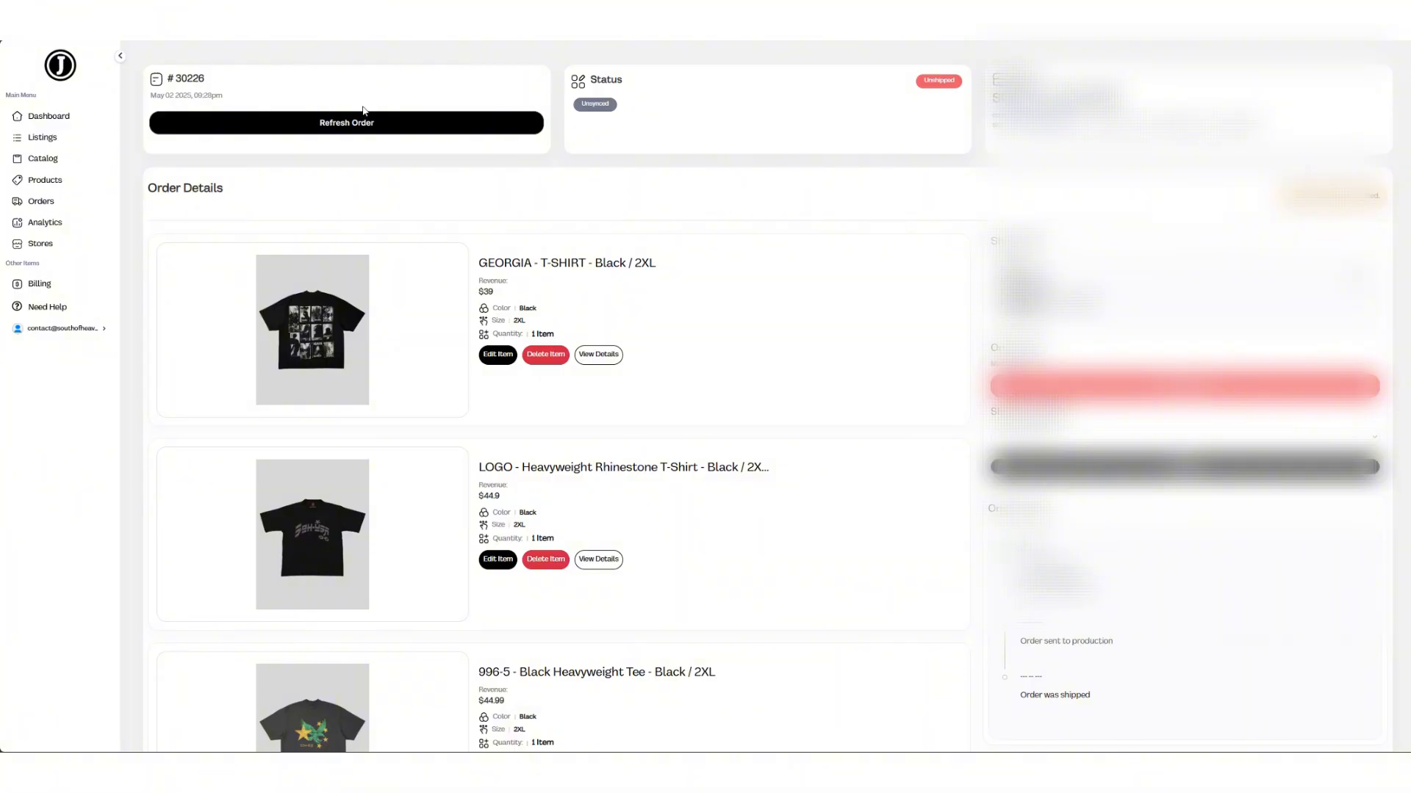
pyautogui.scroll(-6, 608, 192)
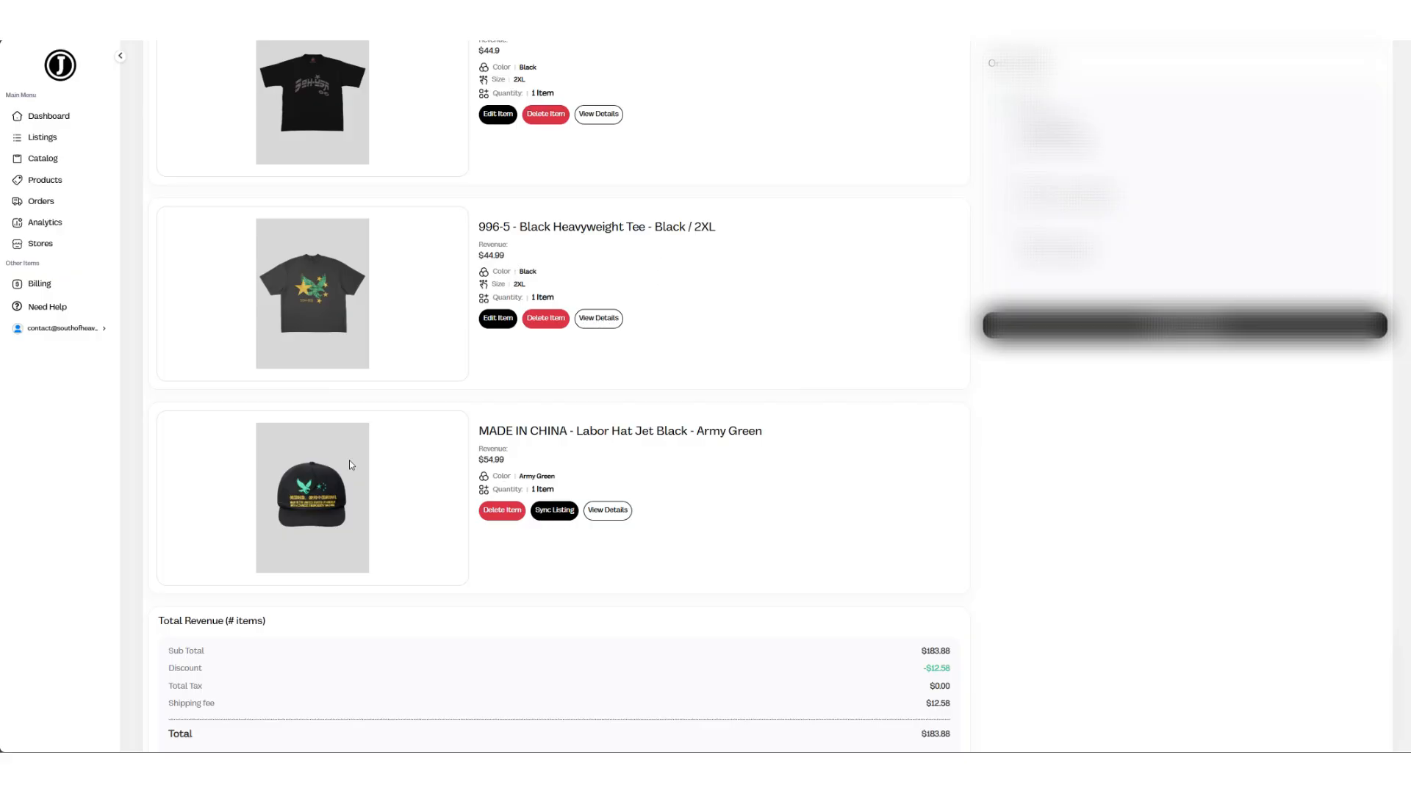
pyautogui.scroll(4, 605, 472)
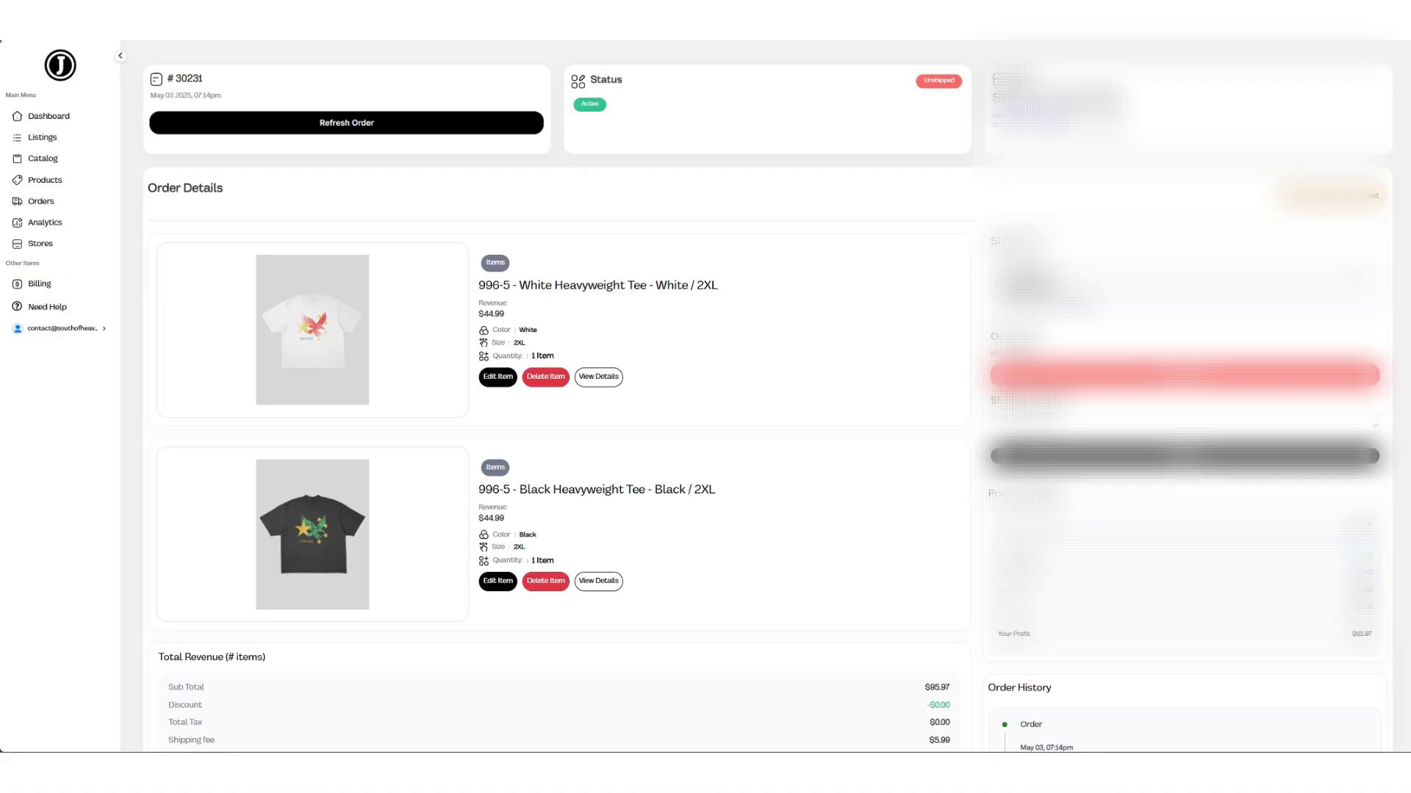
# Step: Filter the orders to the unsynced ones and examine the items of the May 02, 9:28 PM order
pyautogui.click(544, 22)
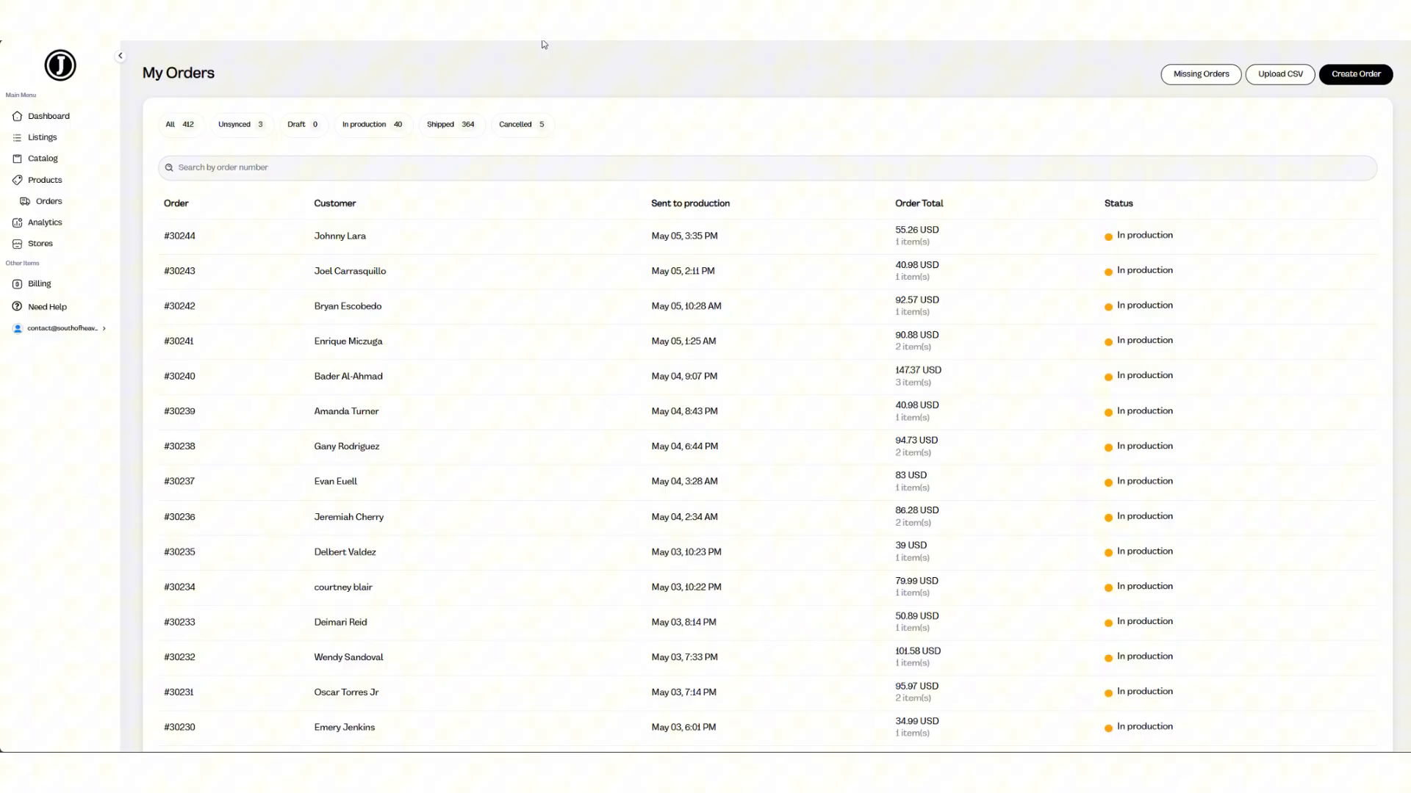
pyautogui.click(258, 132)
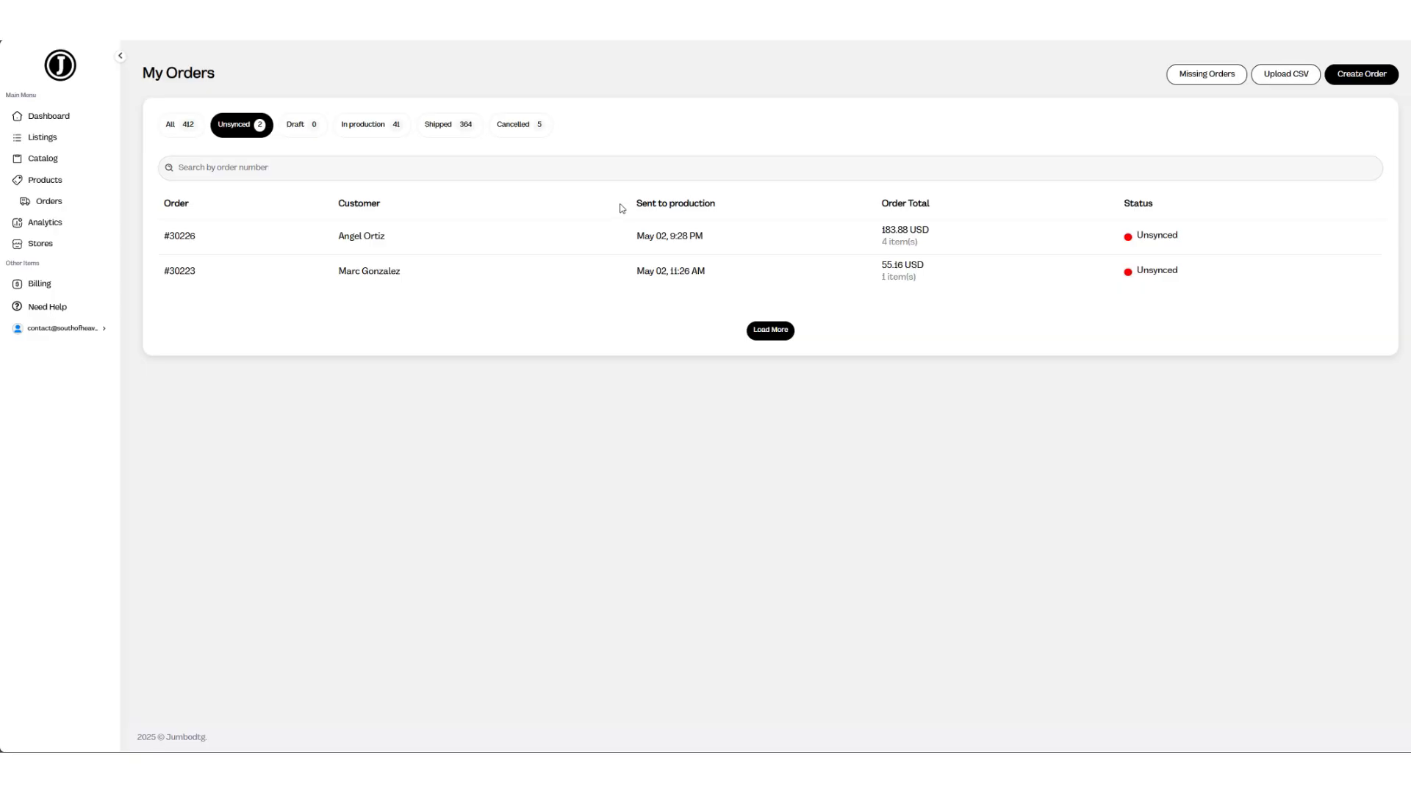
pyautogui.click(253, 140)
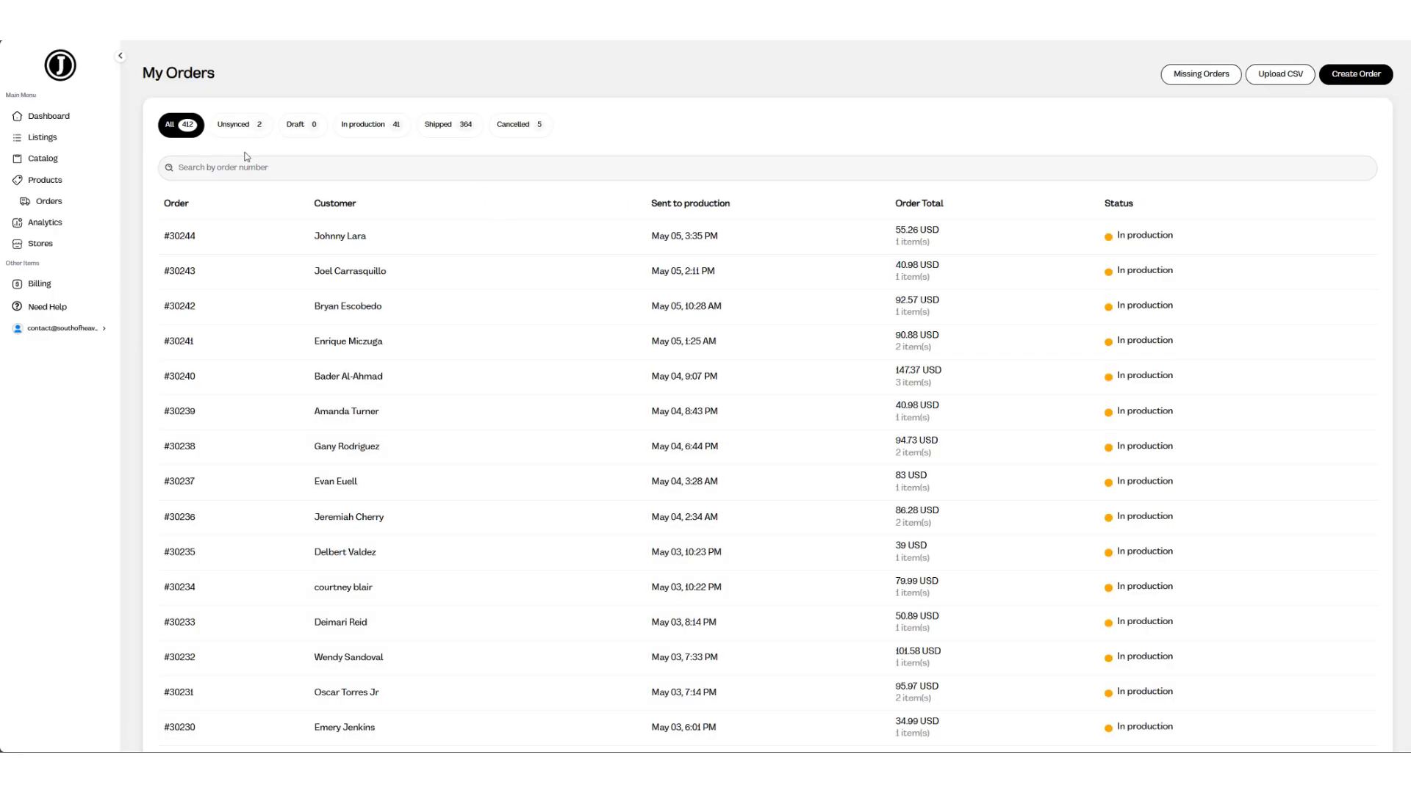
pyautogui.click(234, 131)
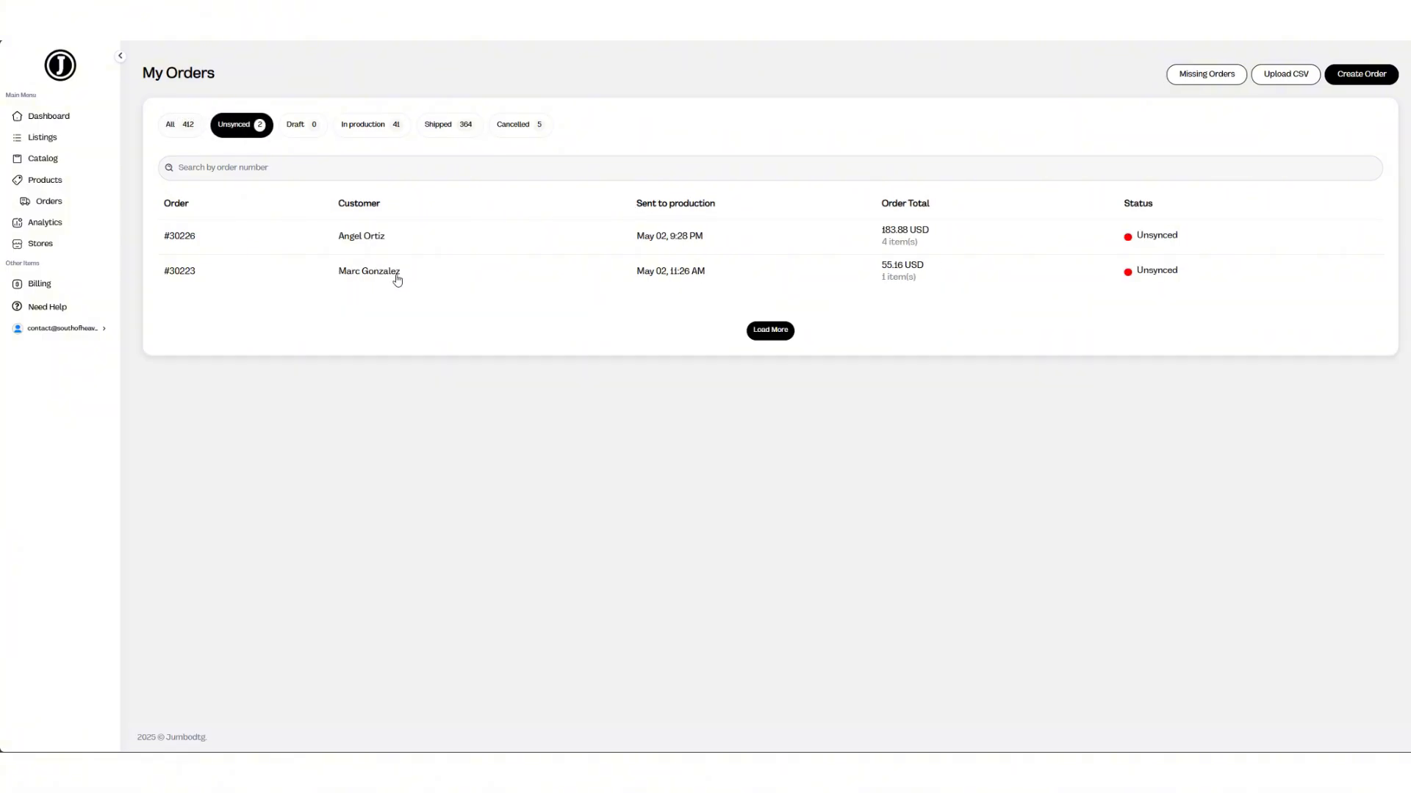
pyautogui.click(368, 243)
pyautogui.scroll(-10, 654, 389)
pyautogui.scroll(1, 573, 395)
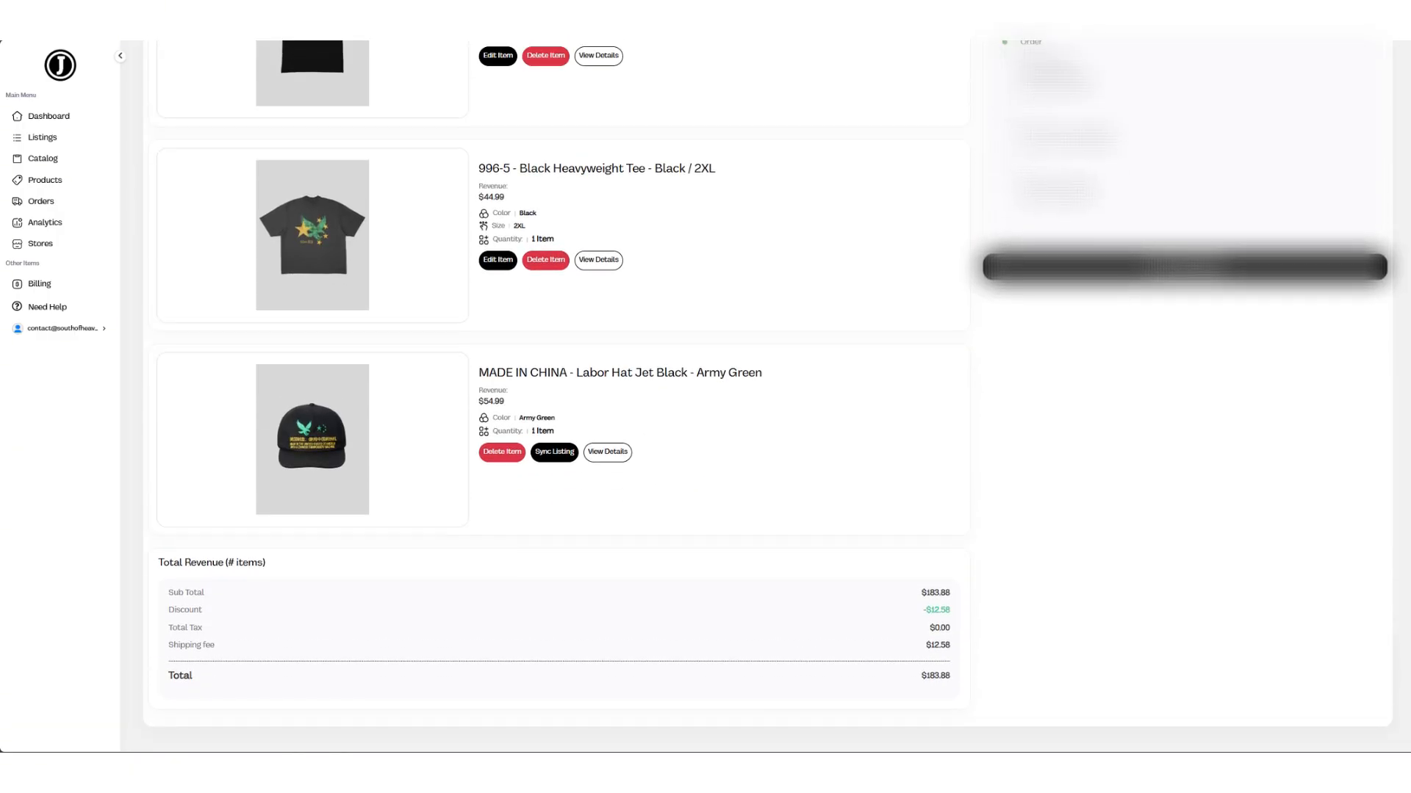
# Step: Return to the unsynced orders and examine the item and status of the May 02, 11:26 AM order
pyautogui.hotkey('alt', 'Left')
pyautogui.click(266, 122)
pyautogui.click(402, 273)
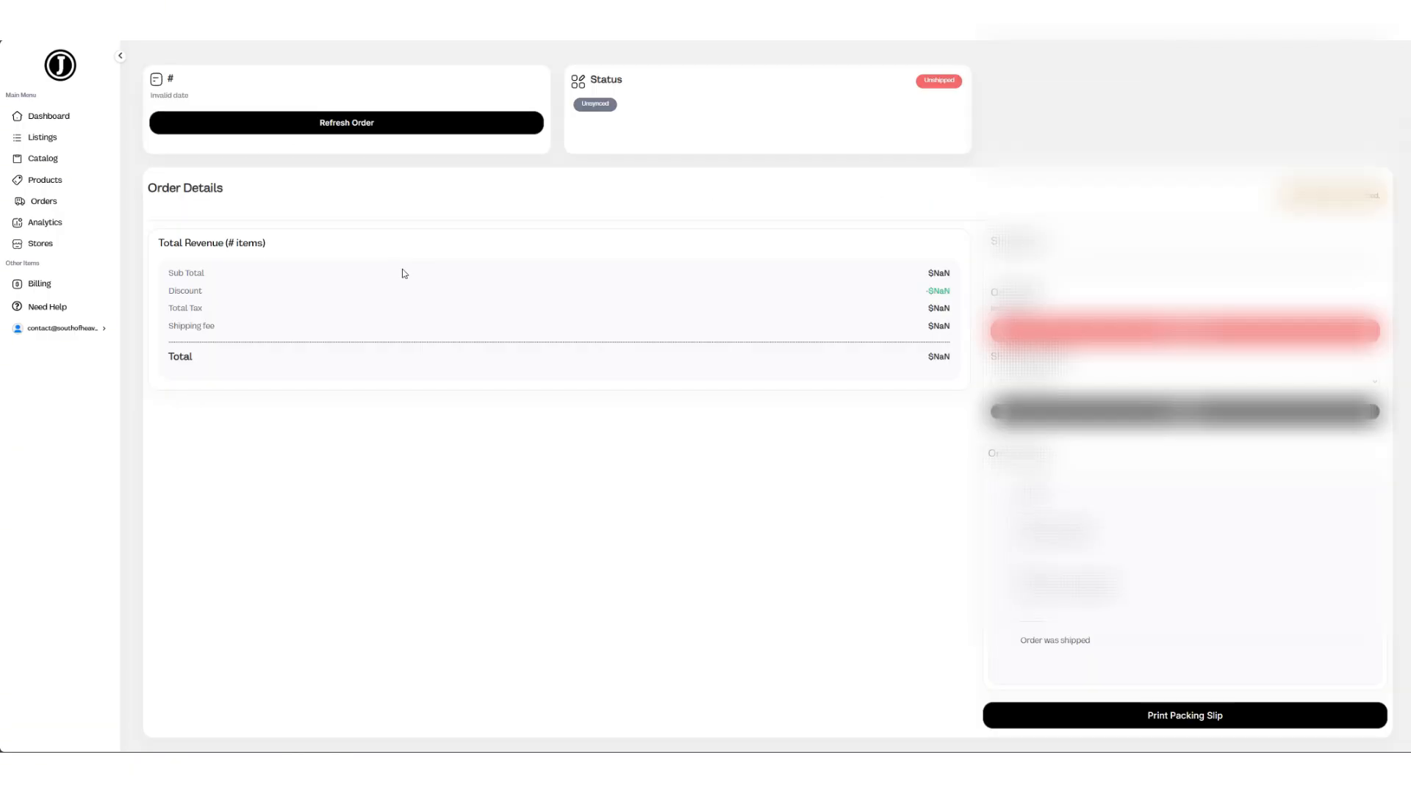
pyautogui.scroll(-1, 646, 354)
pyautogui.scroll(-1, 568, 268)
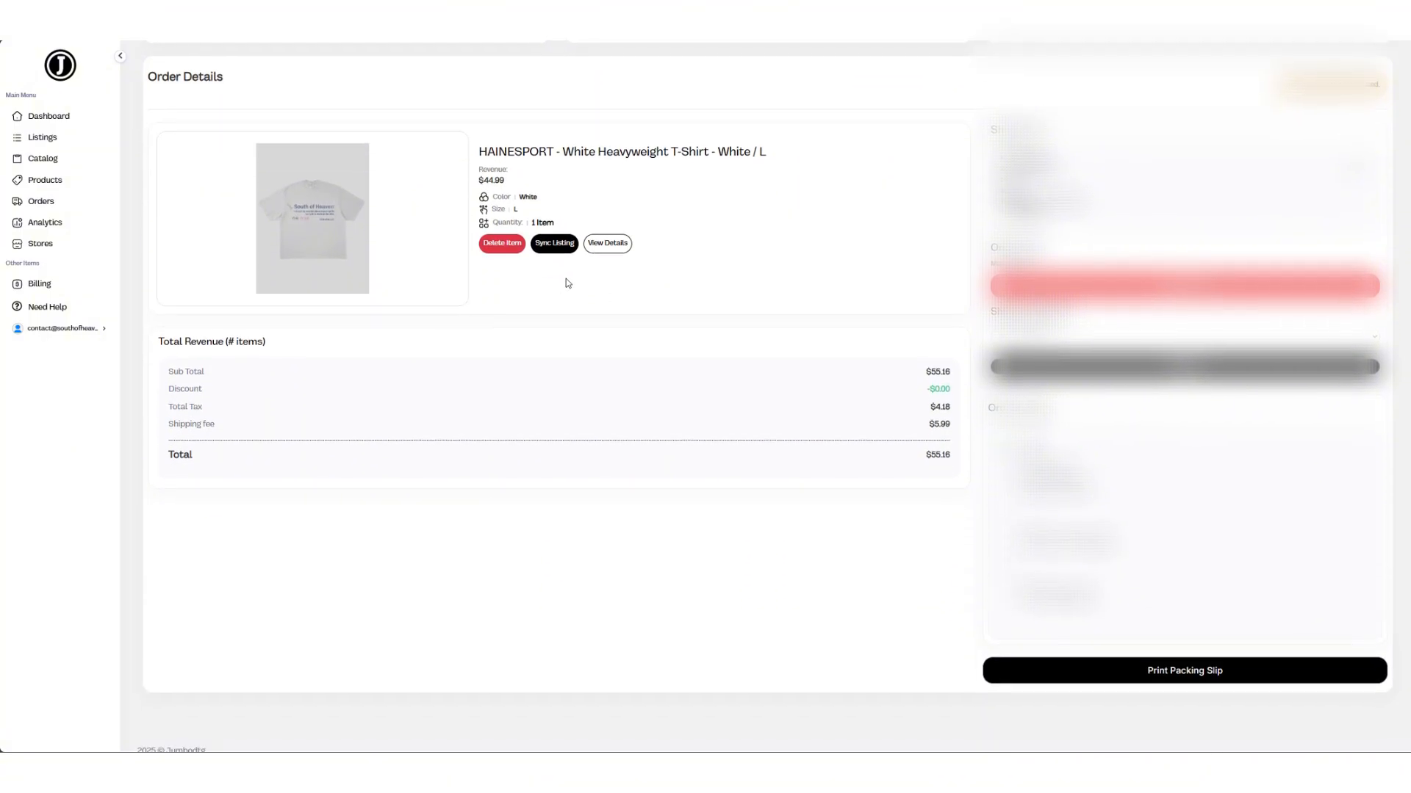
pyautogui.scroll(2, 567, 284)
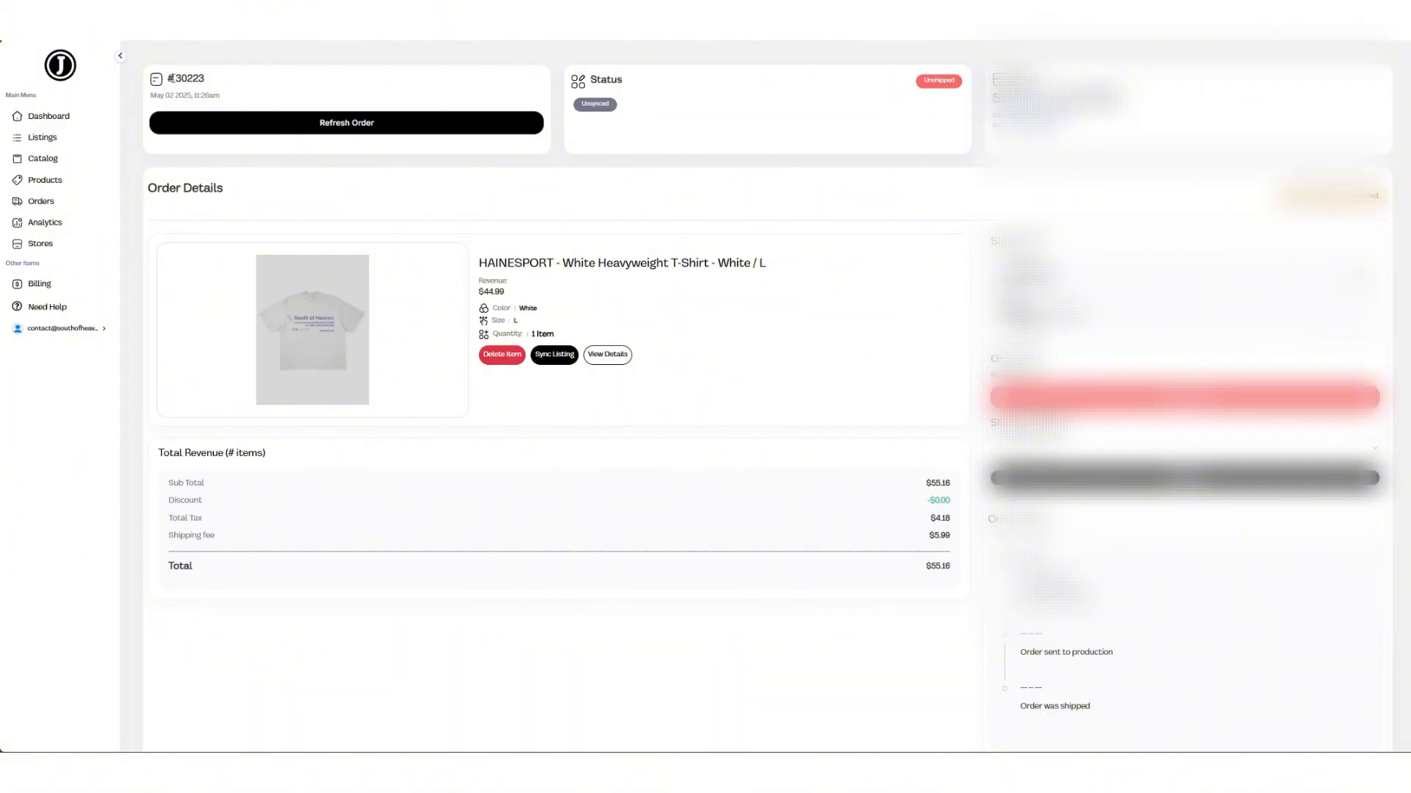
pyautogui.scroll(-2, 403, 217)
pyautogui.scroll(2, 403, 217)
# Step: Examine the sync status of the products in the listings, and filter them to the unsynced ones
pyautogui.click(44, 139)
pyautogui.scroll(-1, 235, 368)
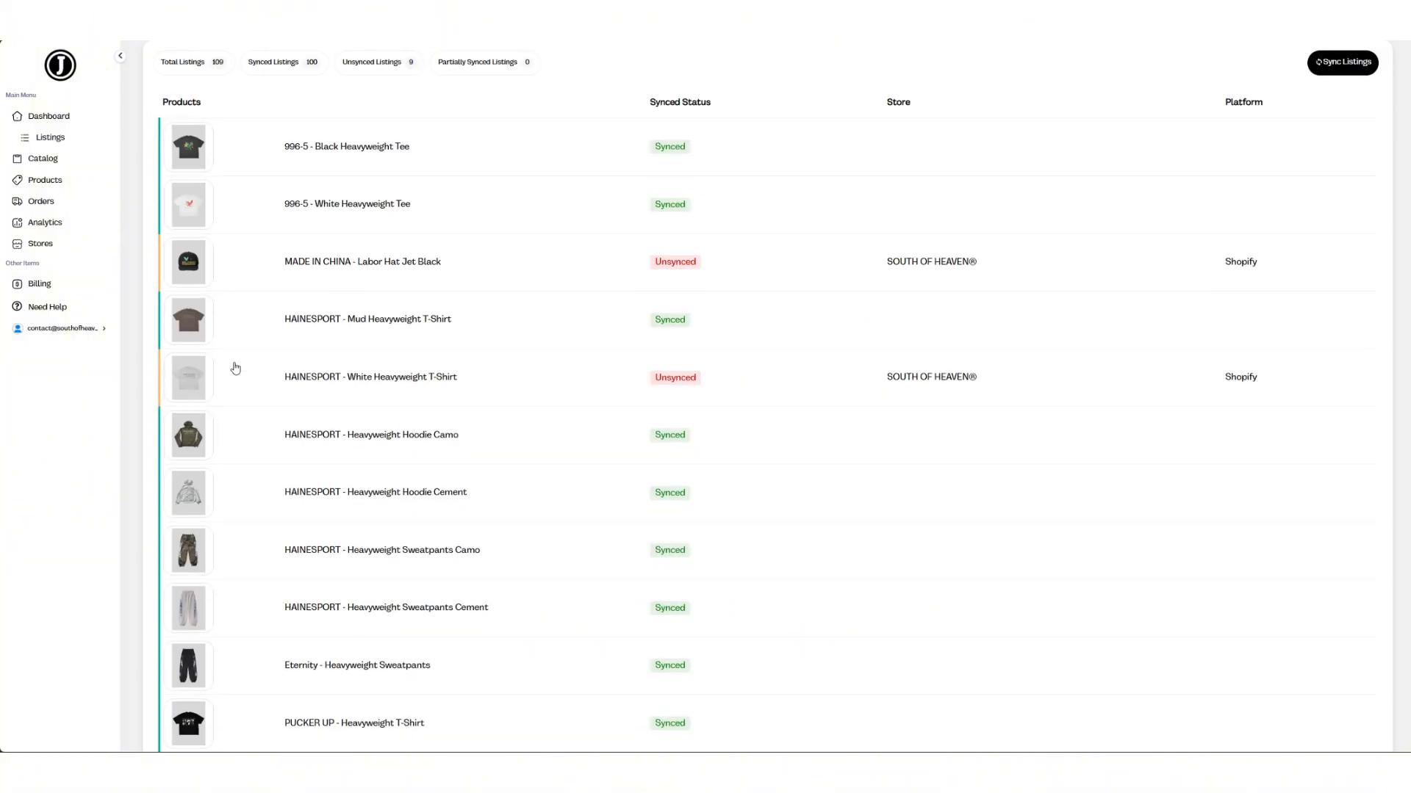
pyautogui.scroll(-1, 235, 369)
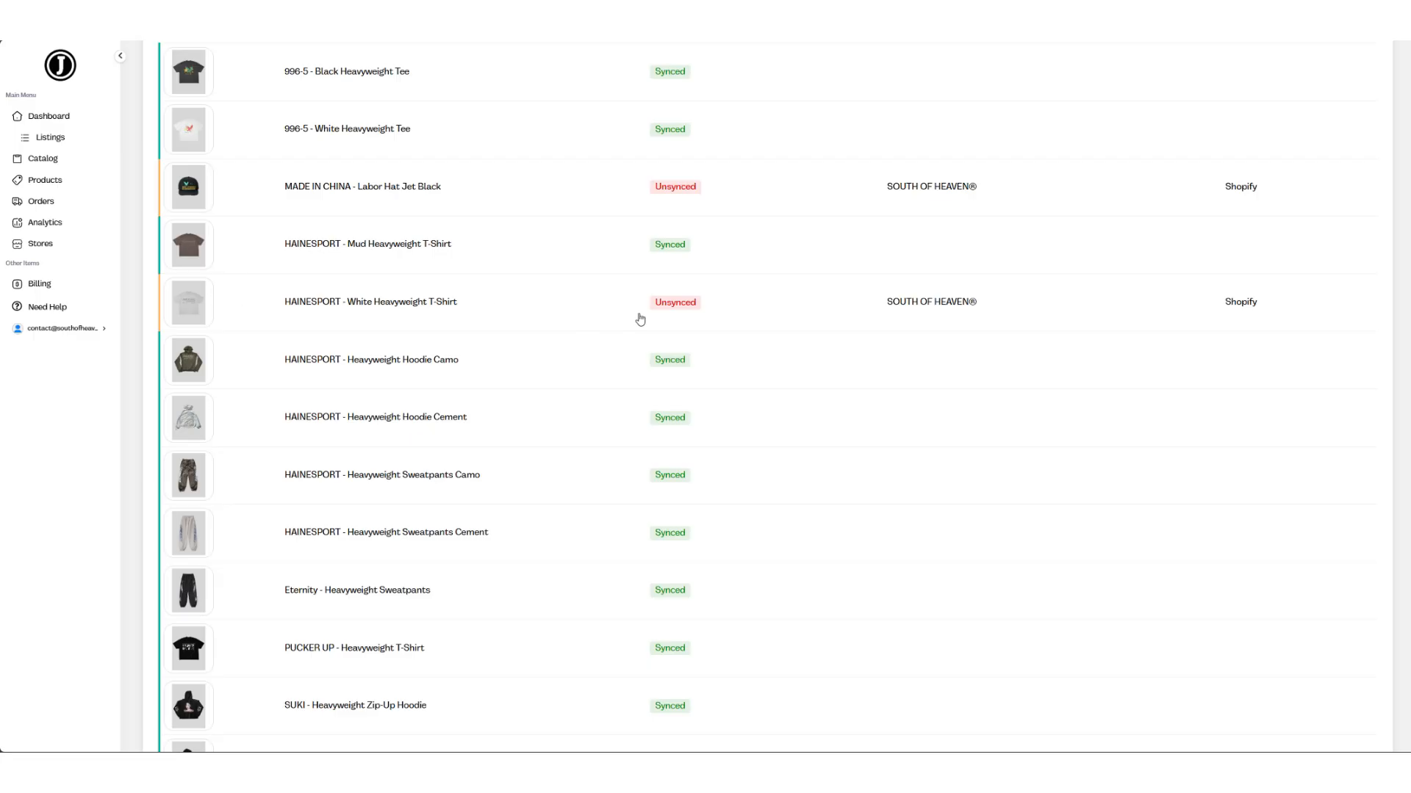
pyautogui.scroll(2, 576, 179)
pyautogui.scroll(-10, 585, 213)
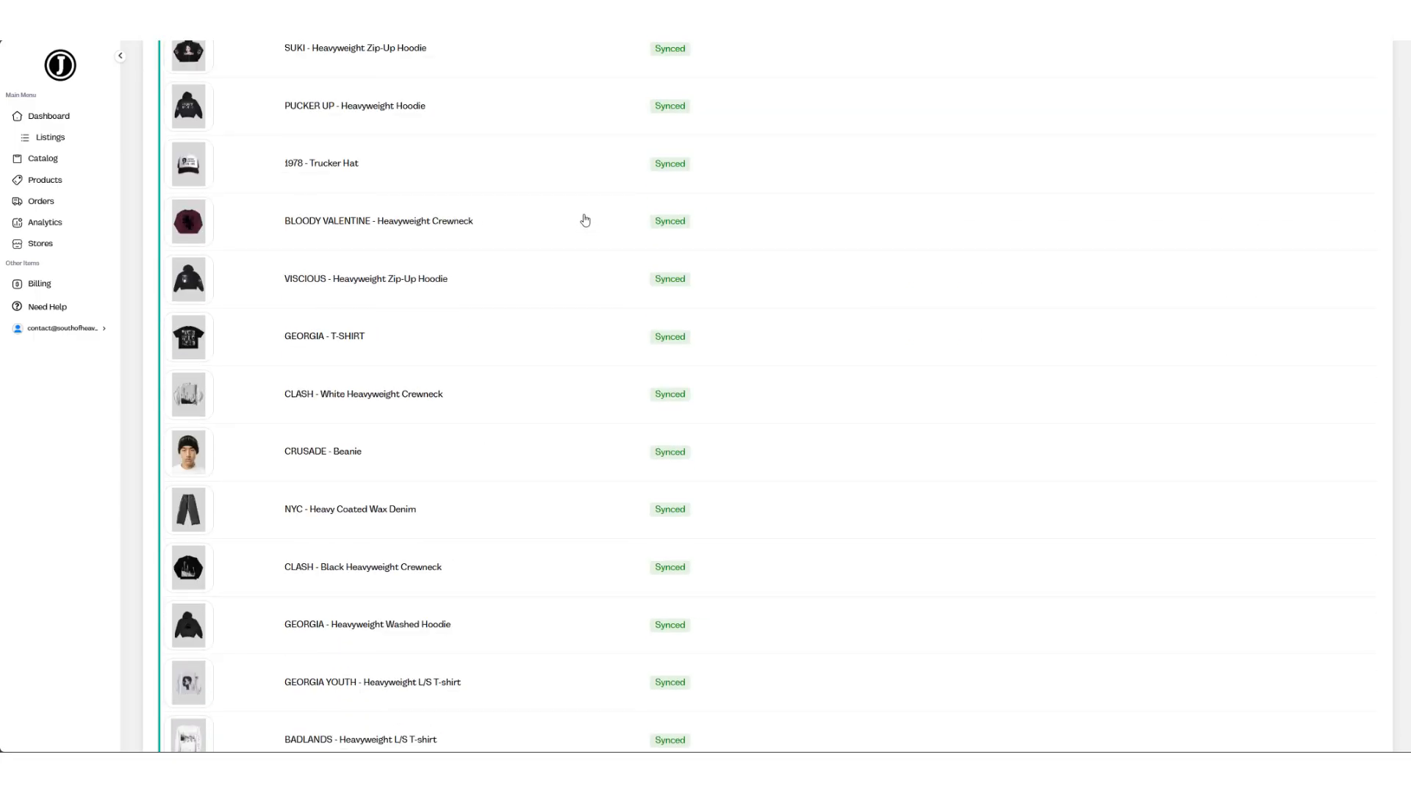
pyautogui.scroll(-15, 585, 221)
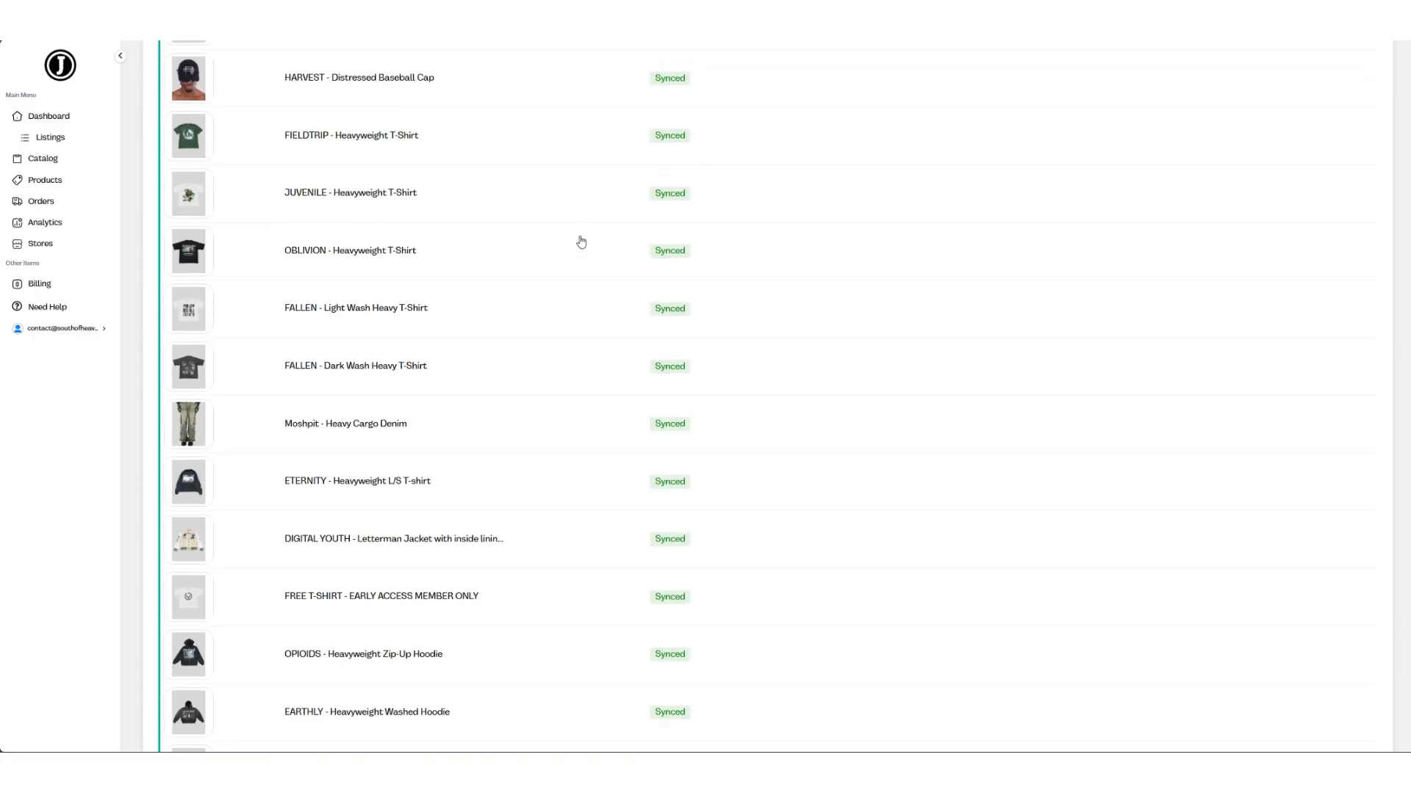
pyautogui.scroll(-4, 580, 240)
pyautogui.scroll(15, 582, 250)
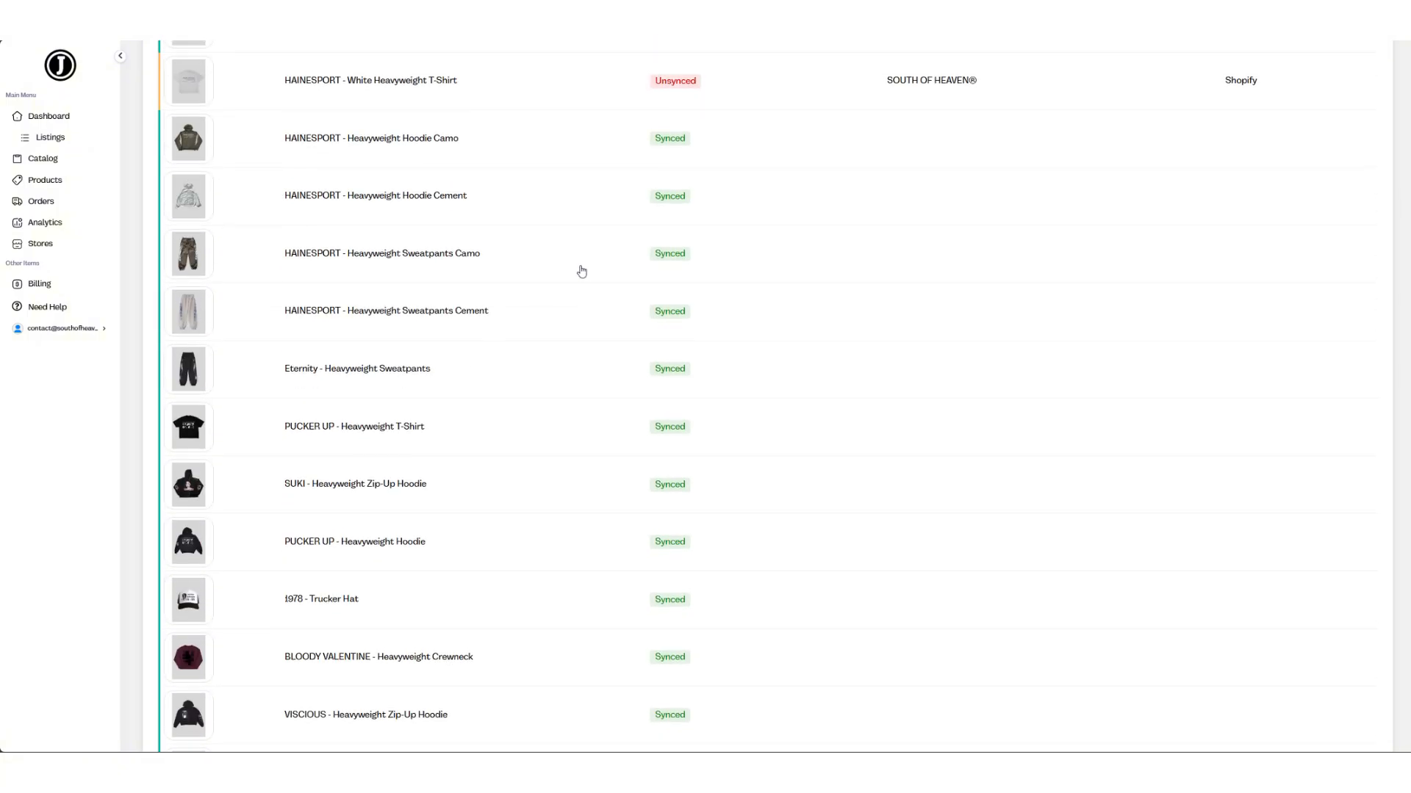
pyautogui.scroll(5, 577, 261)
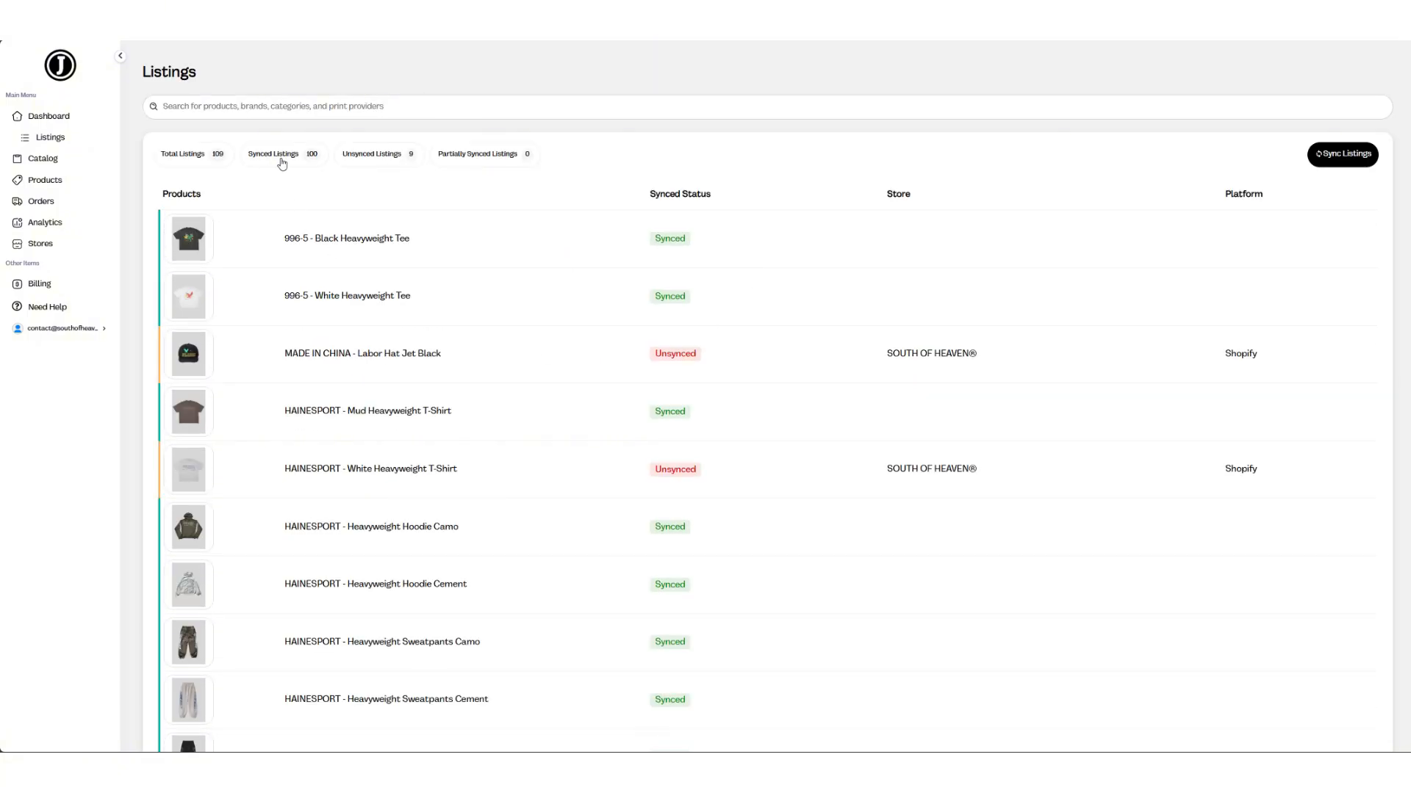
pyautogui.click(371, 154)
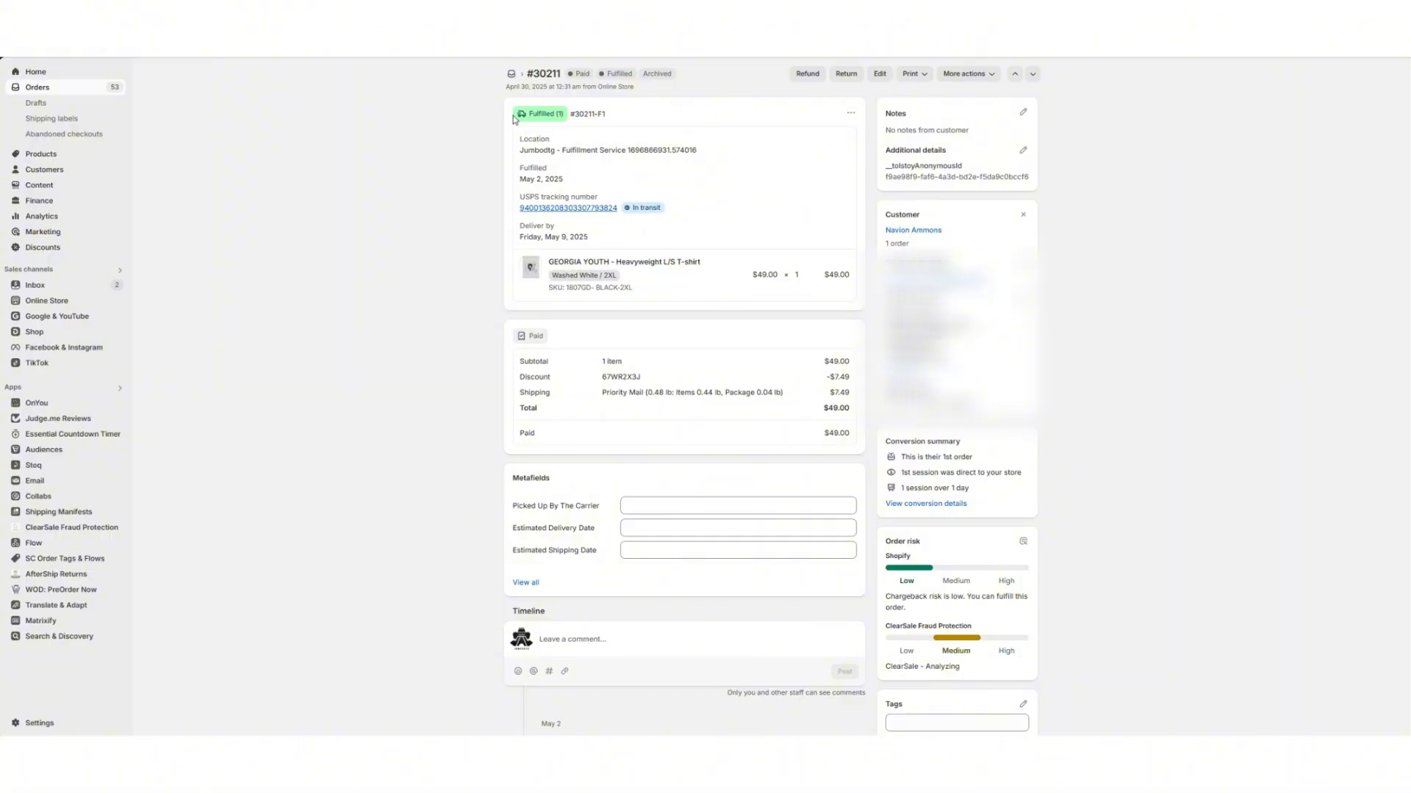
# Step: In the Shopify admin, examine the fulfilled GEORGIA YOUTH L/S T-shirt order's fulfillment details and timeline
pyautogui.moveTo(506, 86); pyautogui.dragTo(531, 94)
pyautogui.click(494, 98)
pyautogui.scroll(-1, 756, 179)
pyautogui.scroll(-3, 756, 179)
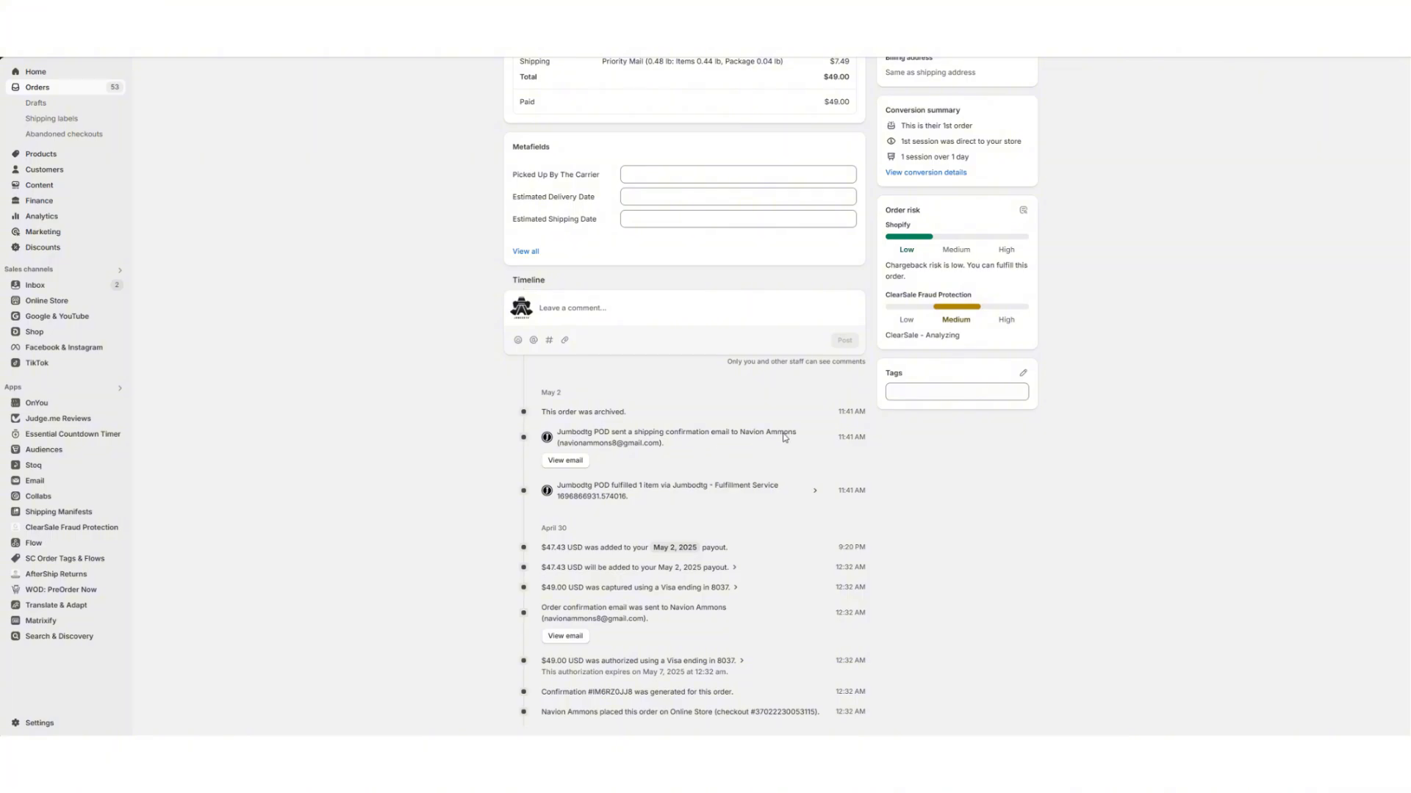
# Step: Open the order's shipping confirmation email and read through its message and tracking section
pyautogui.click(570, 463)
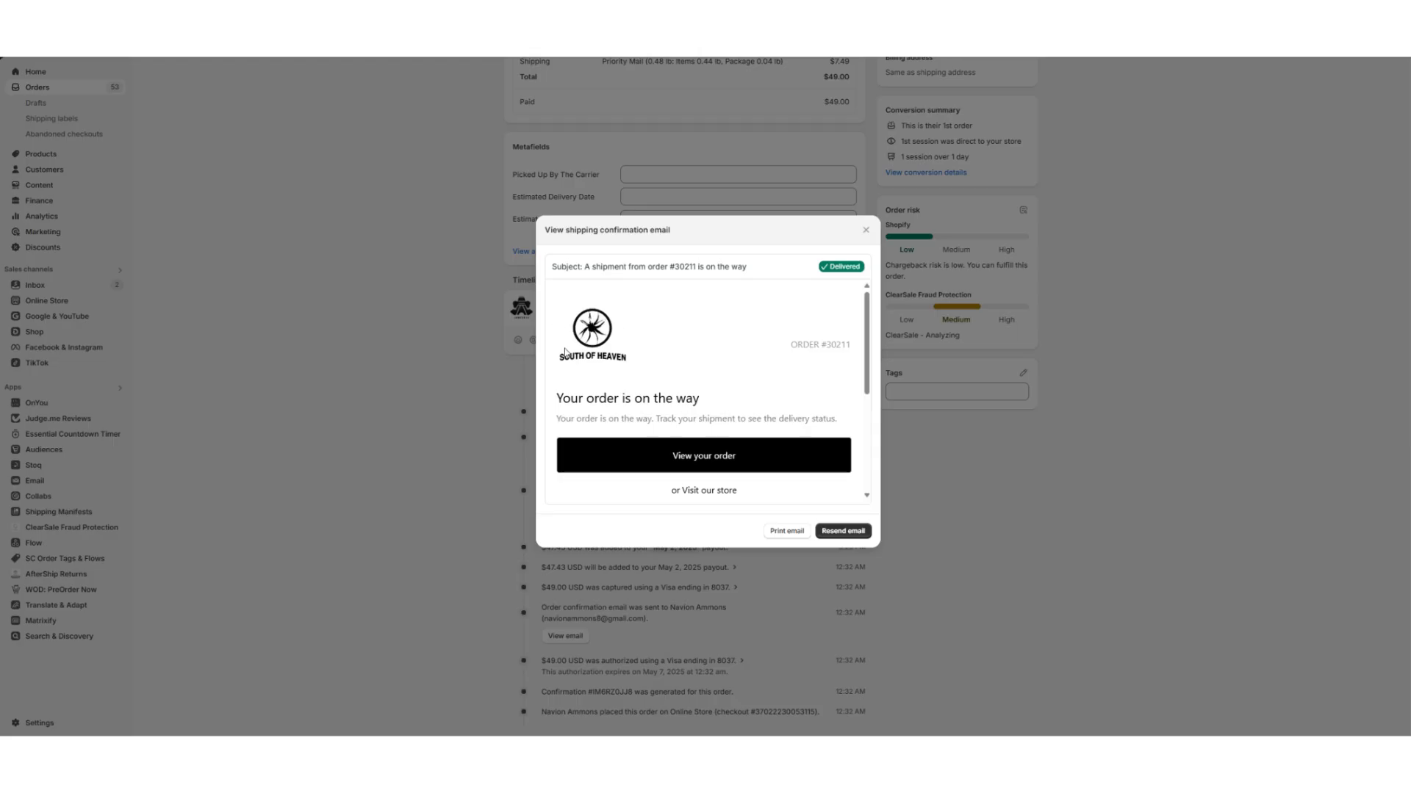
pyautogui.scroll(-1, 718, 354)
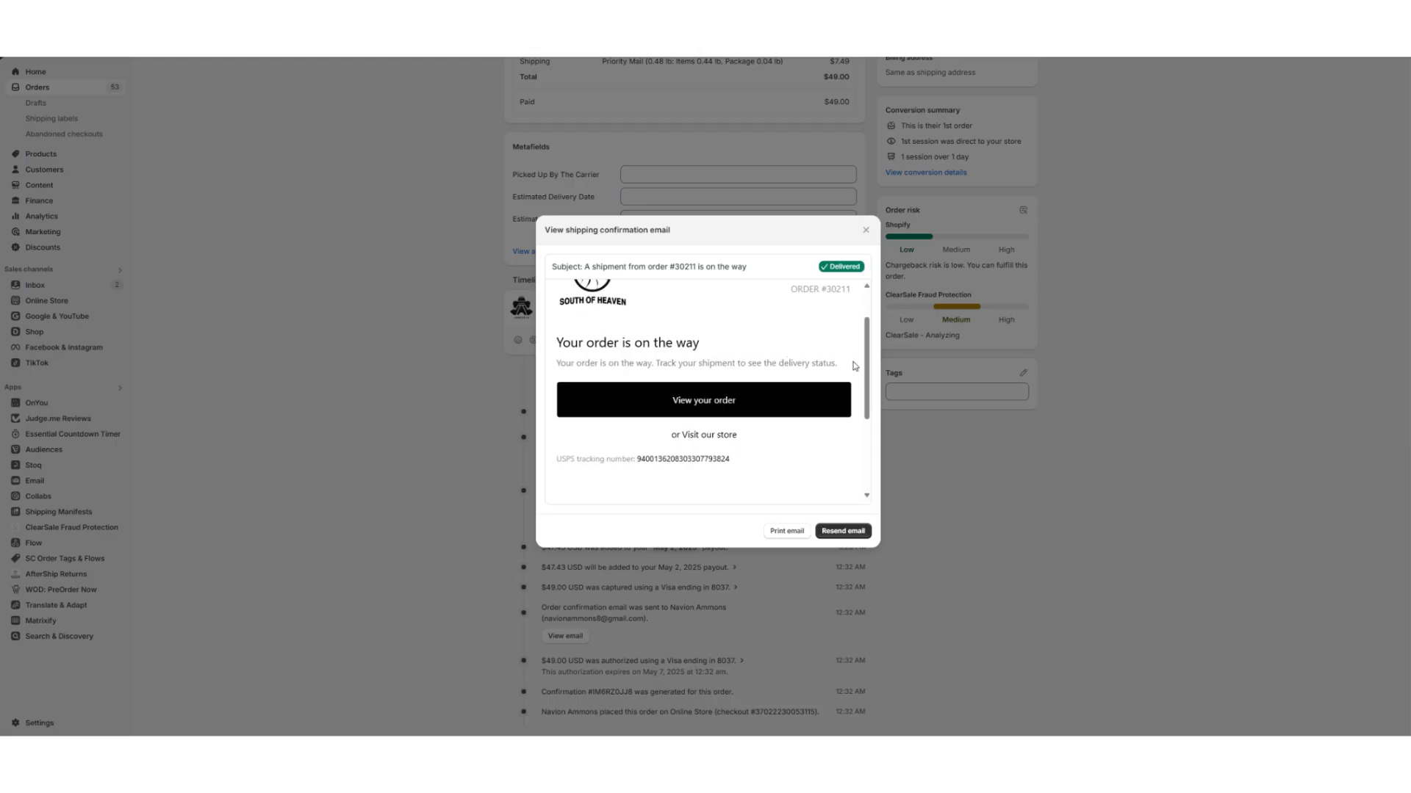
pyautogui.scroll(1, 745, 324)
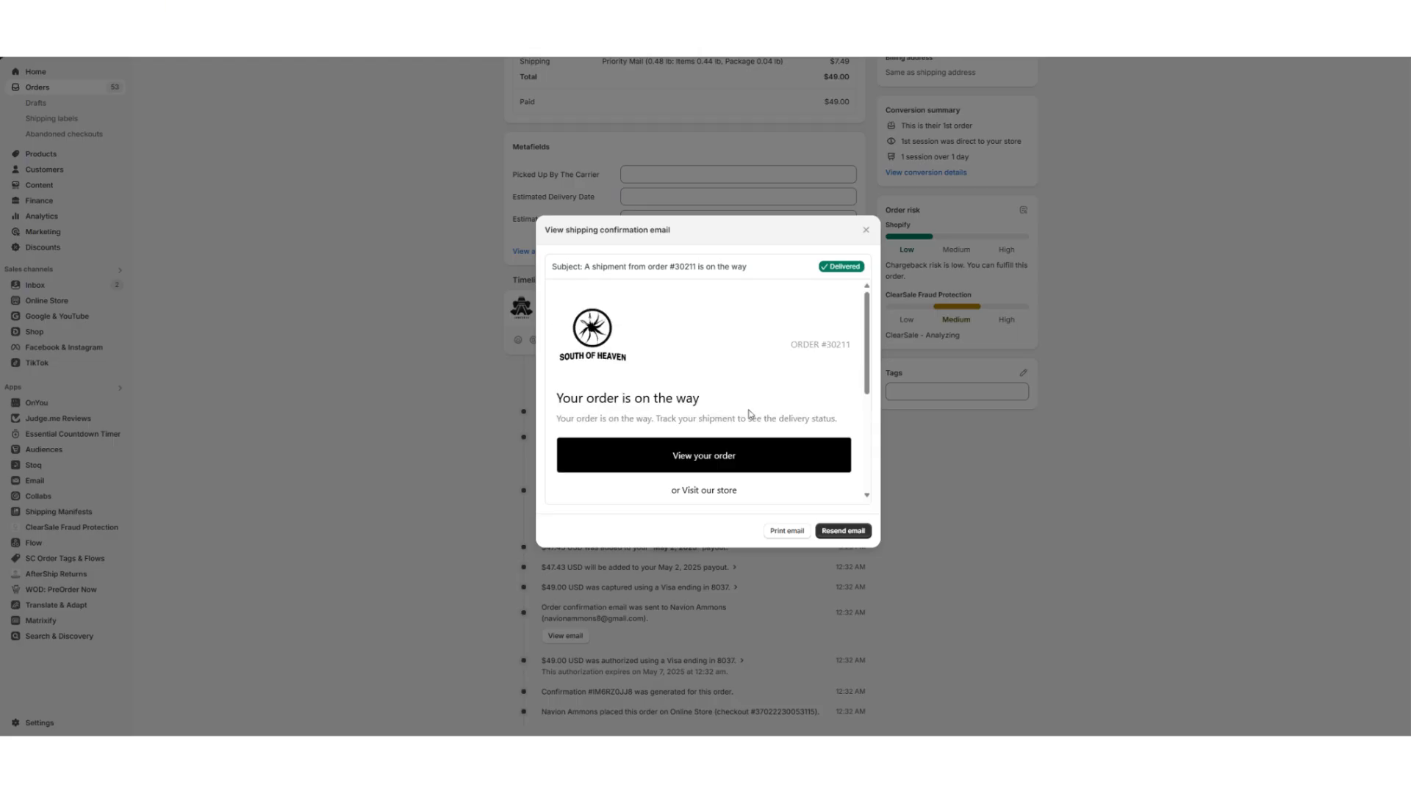
pyautogui.scroll(-4, 708, 368)
pyautogui.scroll(2, 758, 378)
pyautogui.scroll(-2, 788, 416)
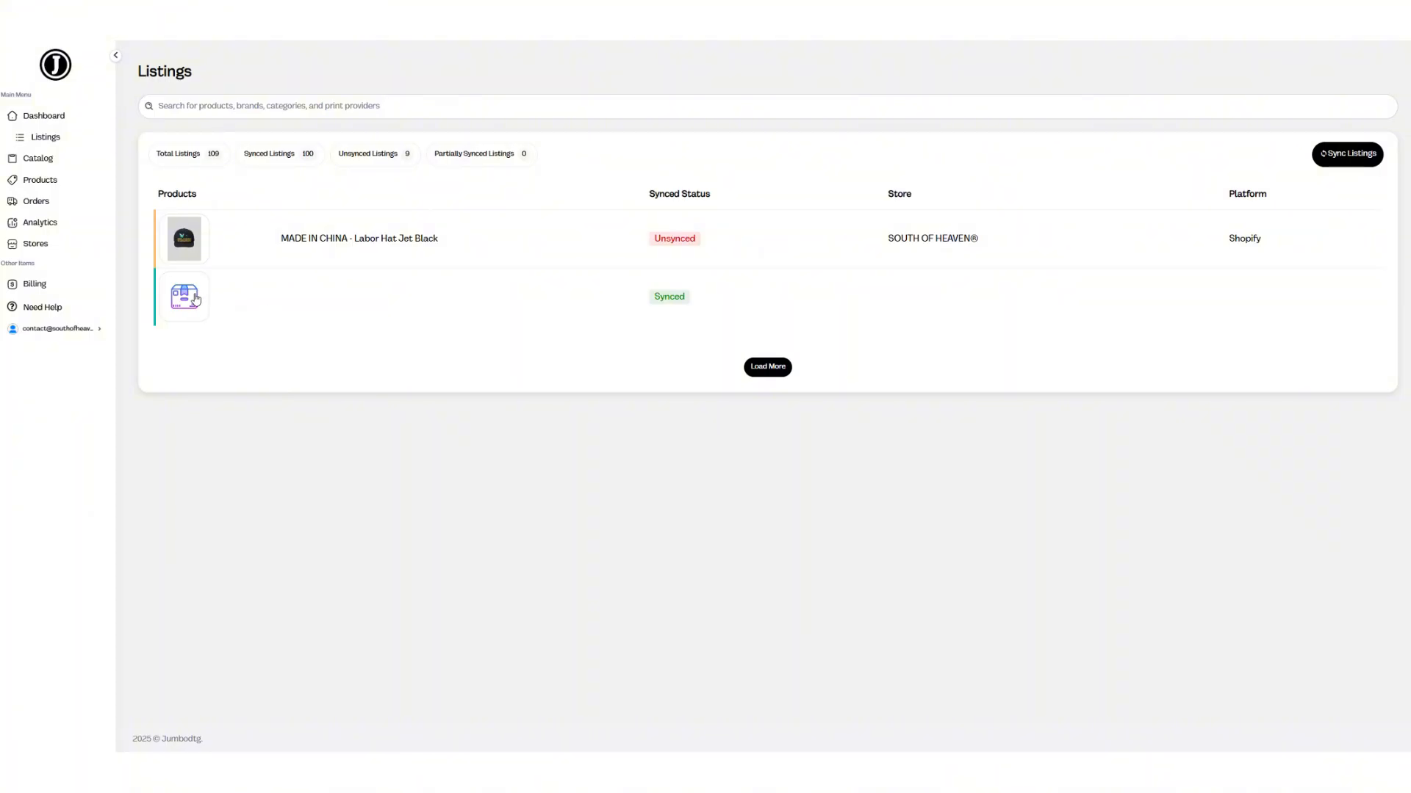
# Step: Back in Jumbodtg, sync the listings from the store and display all listings to check their sync status
pyautogui.click(1327, 157)
pyautogui.click(181, 158)
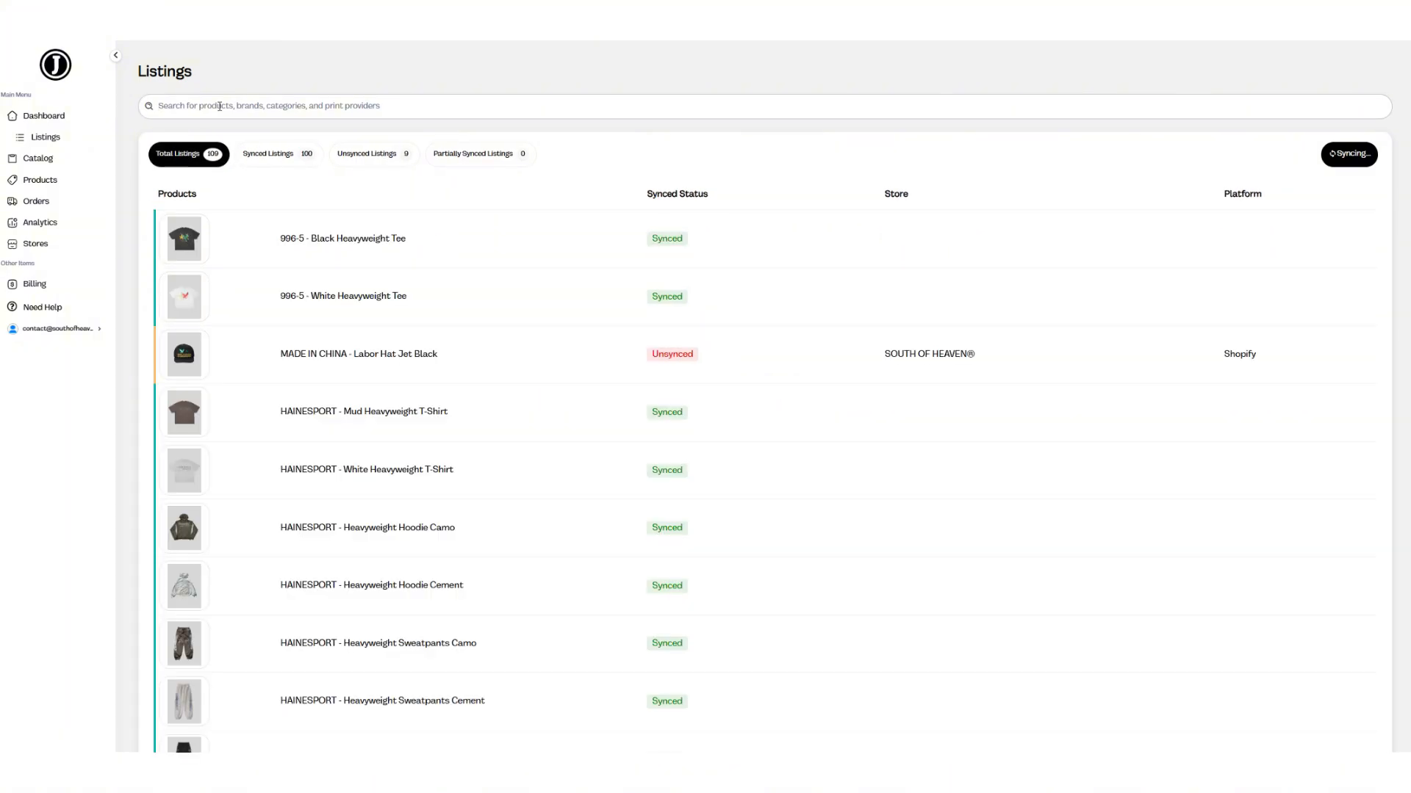
pyautogui.scroll(-3, 230, 176)
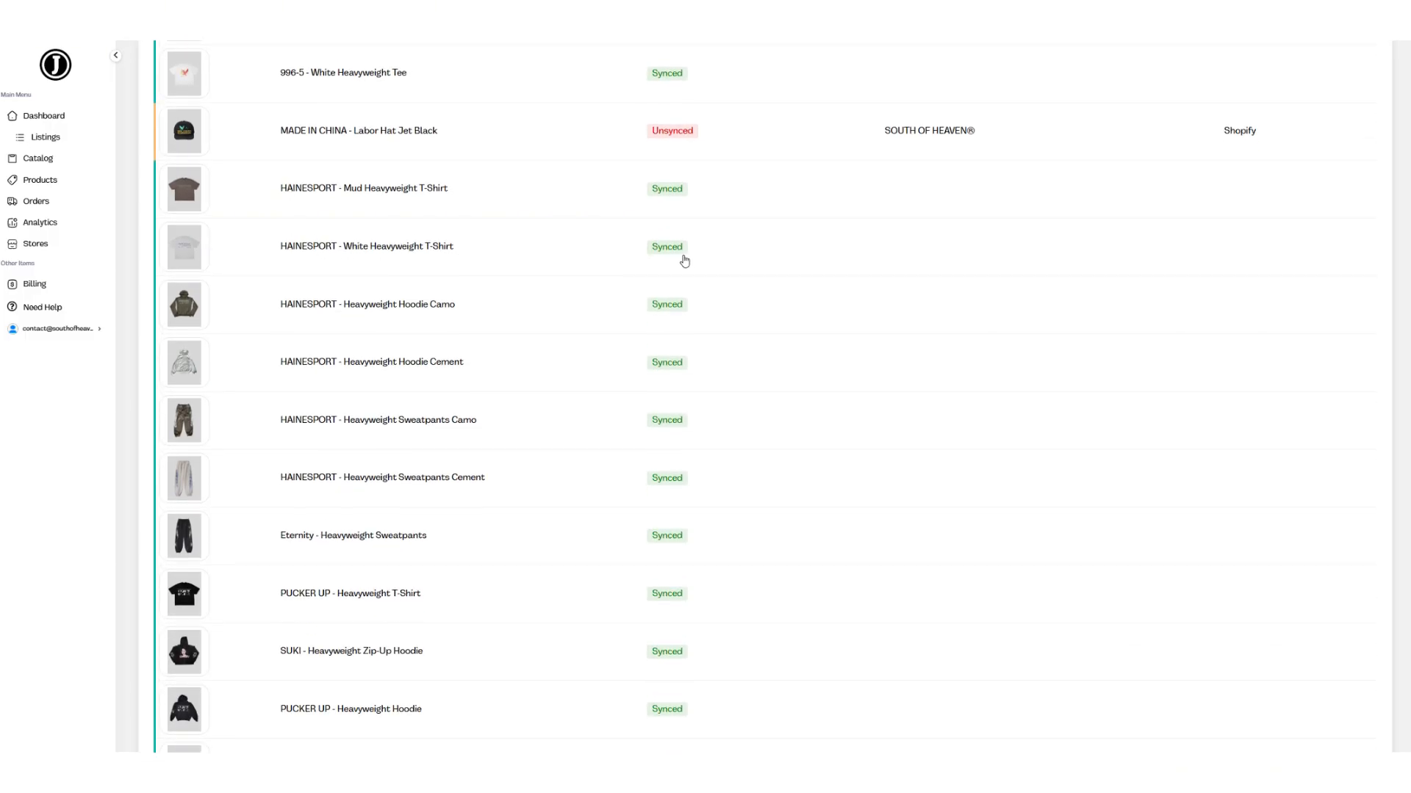
pyautogui.scroll(2, 684, 263)
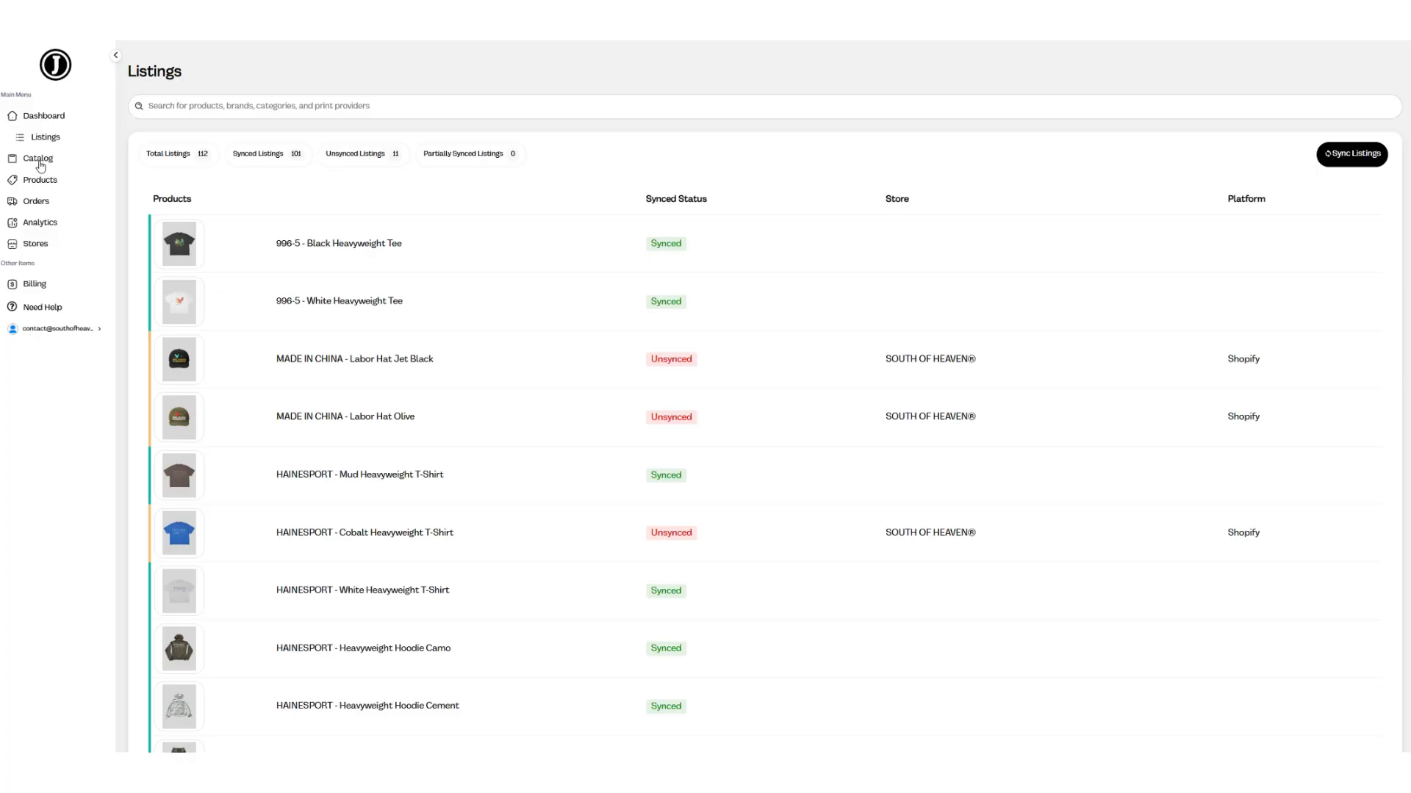
# Step: Open the catalog of blank products
pyautogui.click(41, 160)
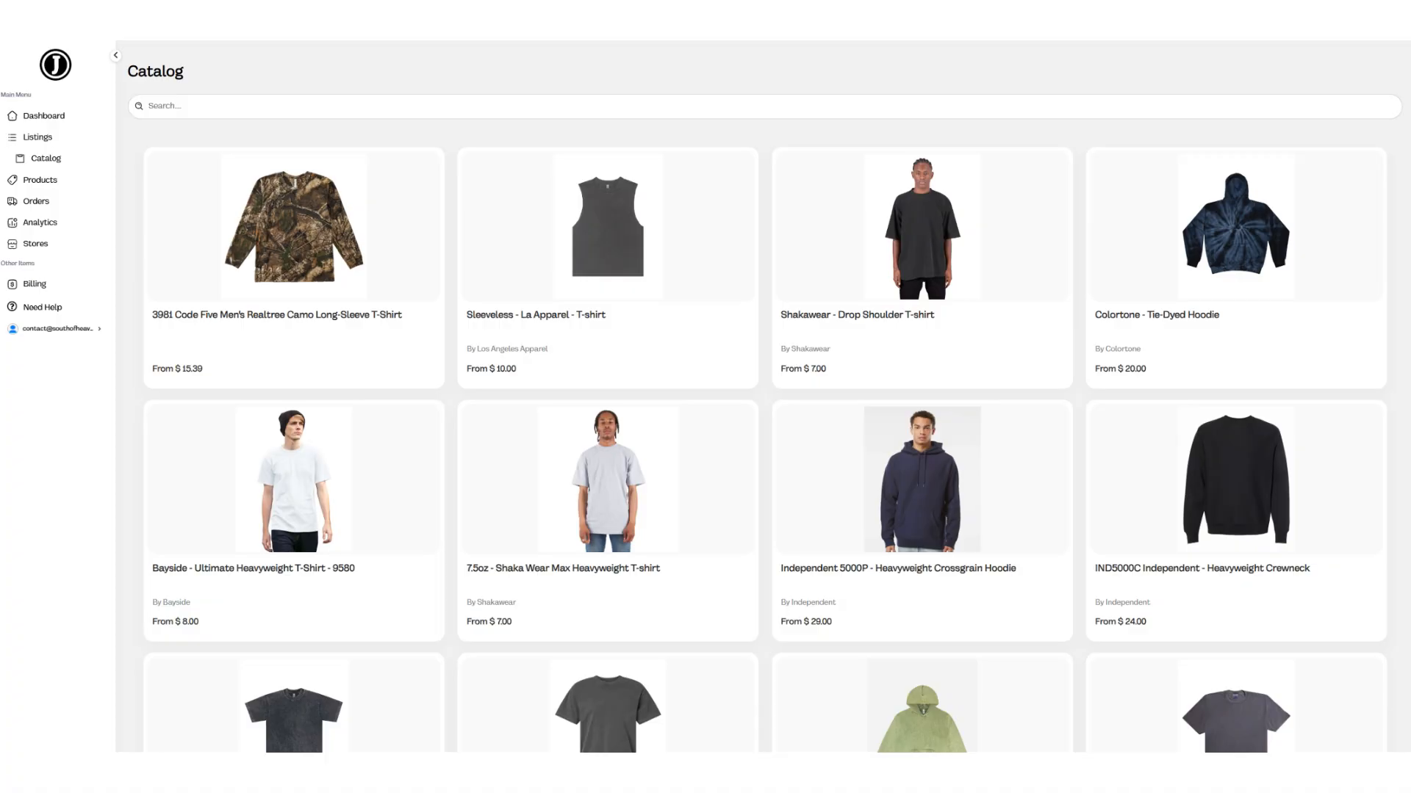
# Step: Choose the Shakawear - Drop Shoulder T-shirt from the catalog and start customizing it
pyautogui.scroll(-2, 548, 154)
pyautogui.scroll(2, 955, 199)
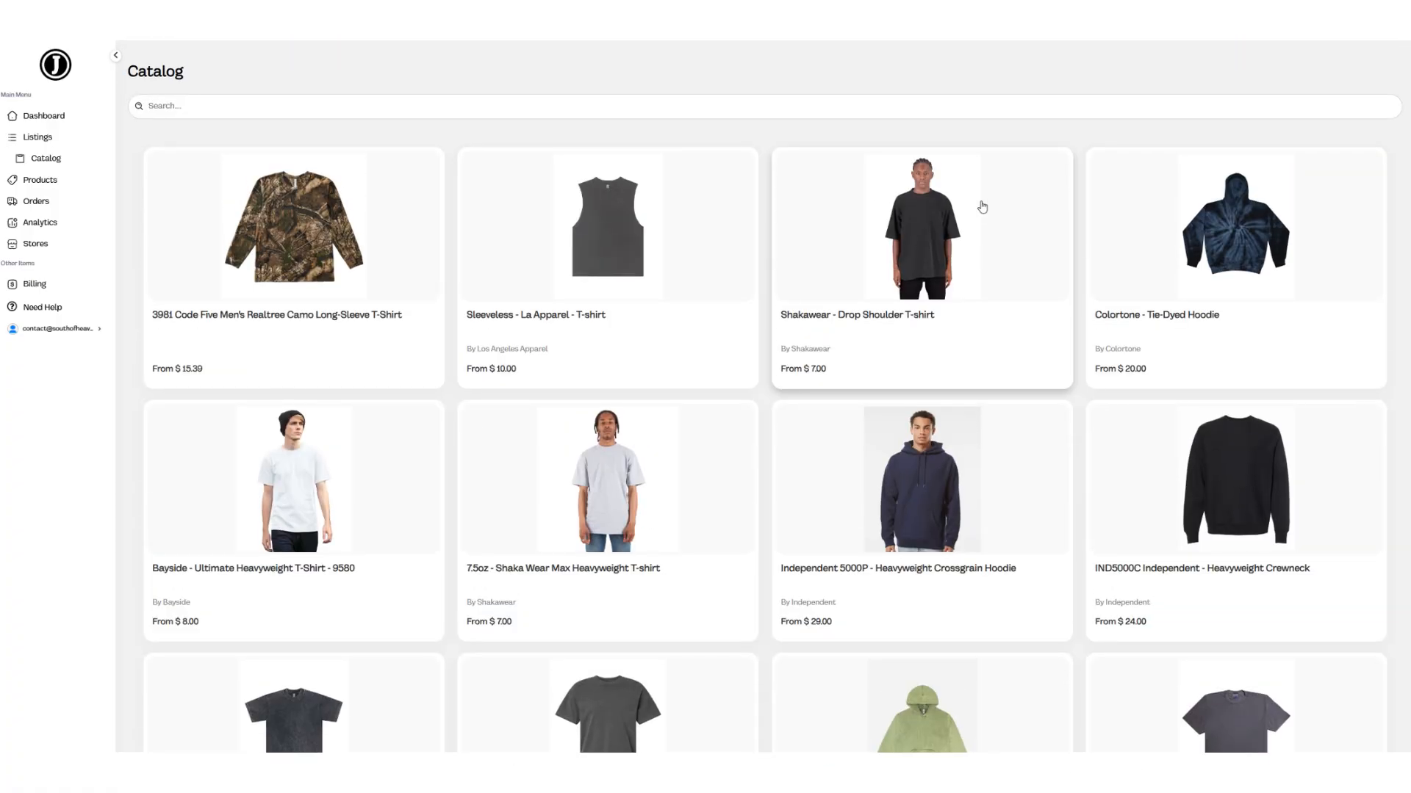
pyautogui.click(884, 257)
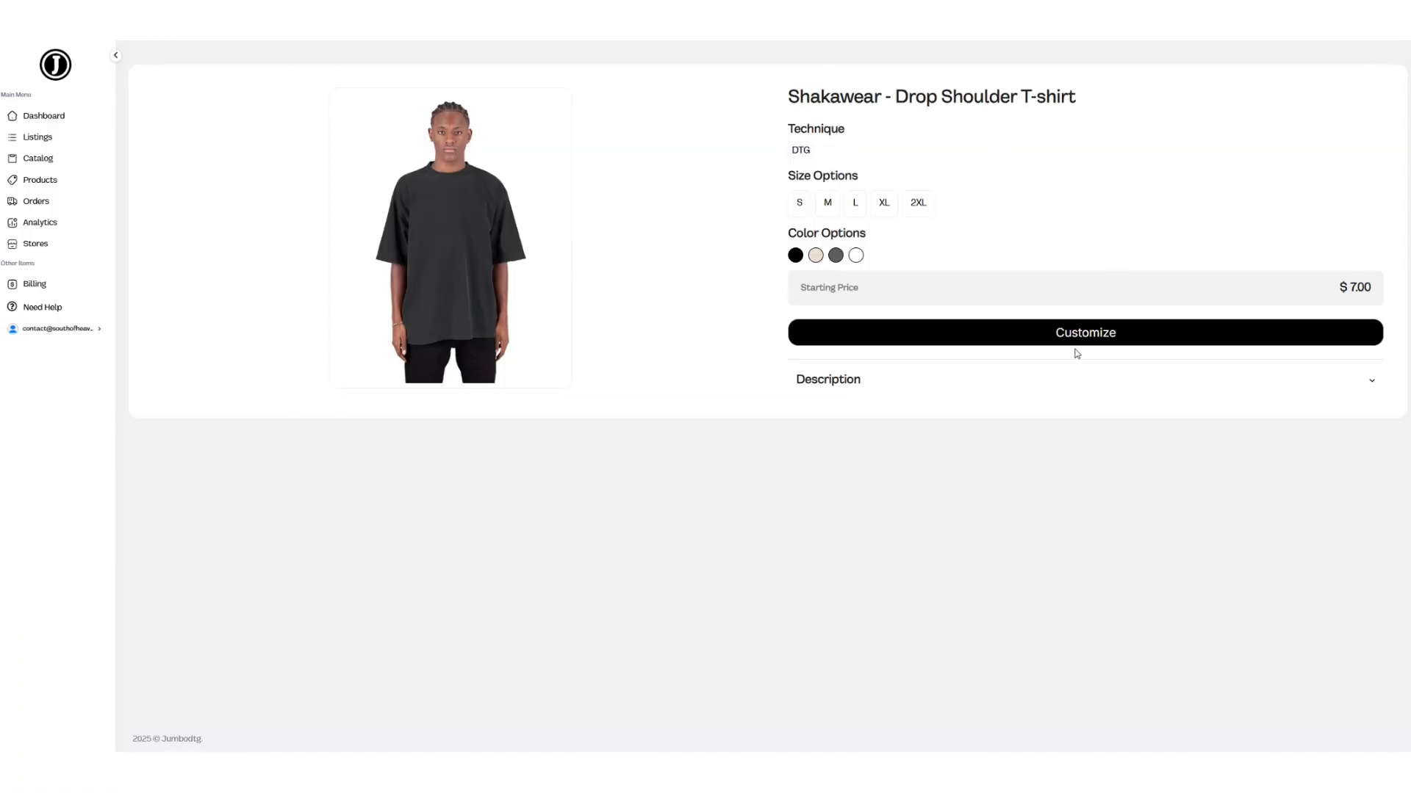
pyautogui.click(1073, 332)
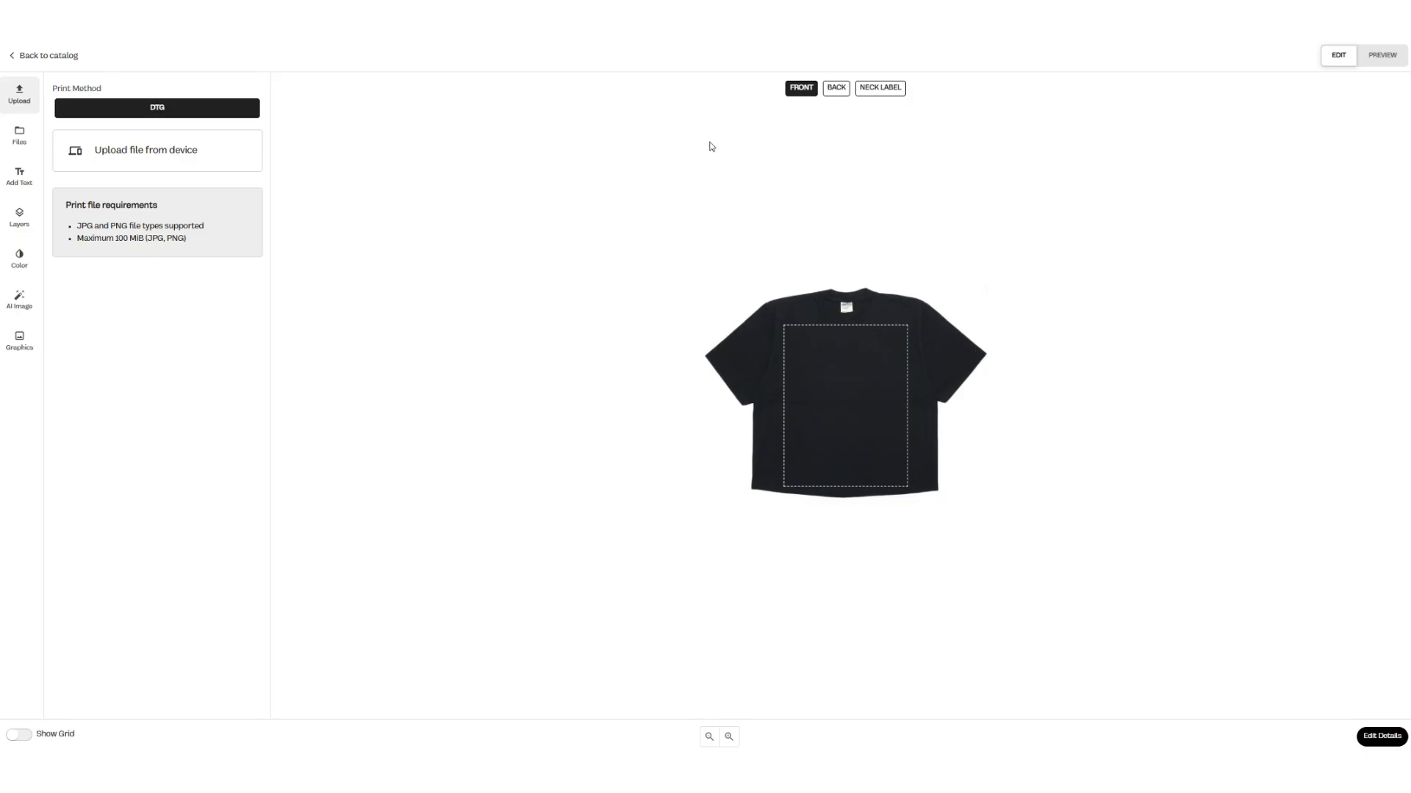
# Step: Place the FIREBIRD ink logo on the shirt's front and proceed to the product details
pyautogui.click(131, 164)
pyautogui.doubleClick(221, 180)
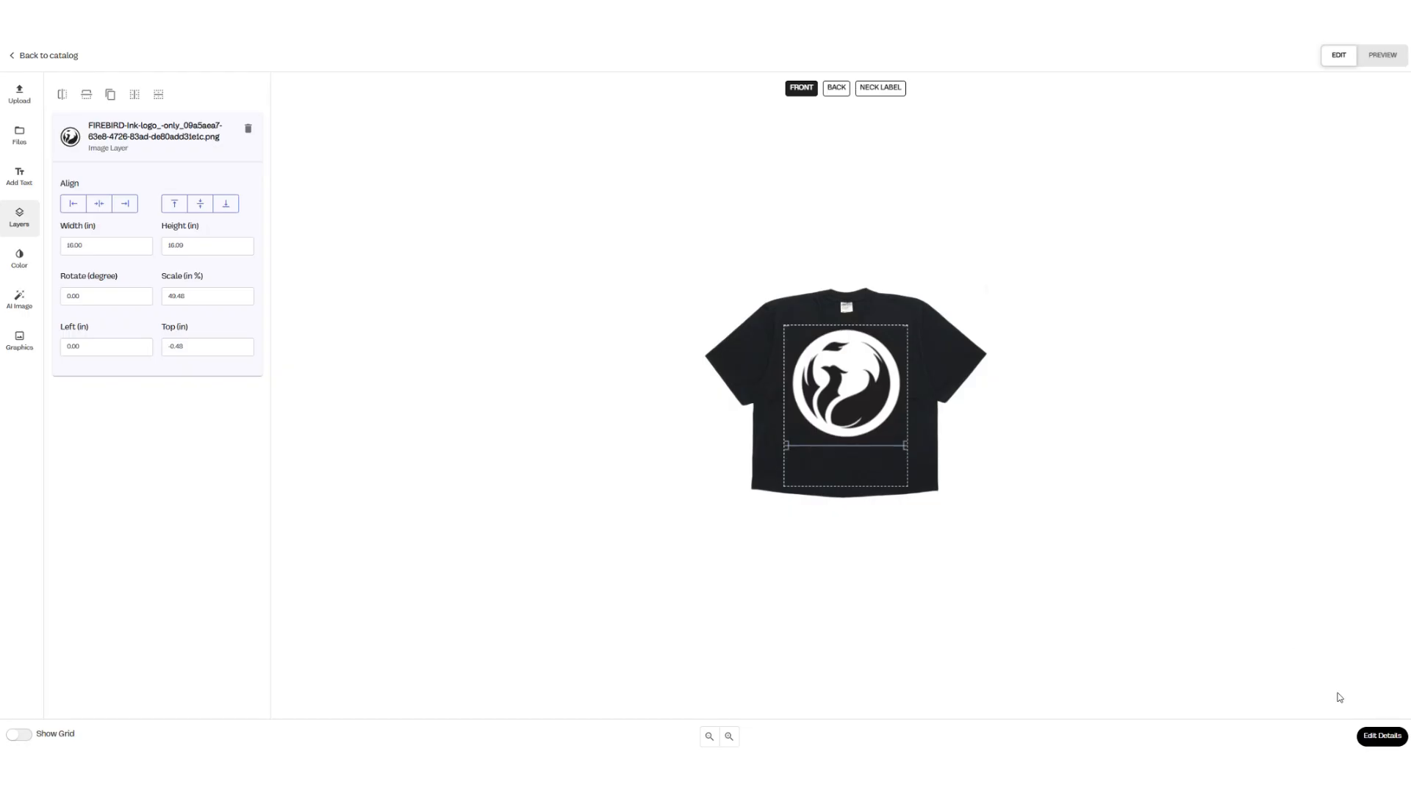
pyautogui.click(1381, 737)
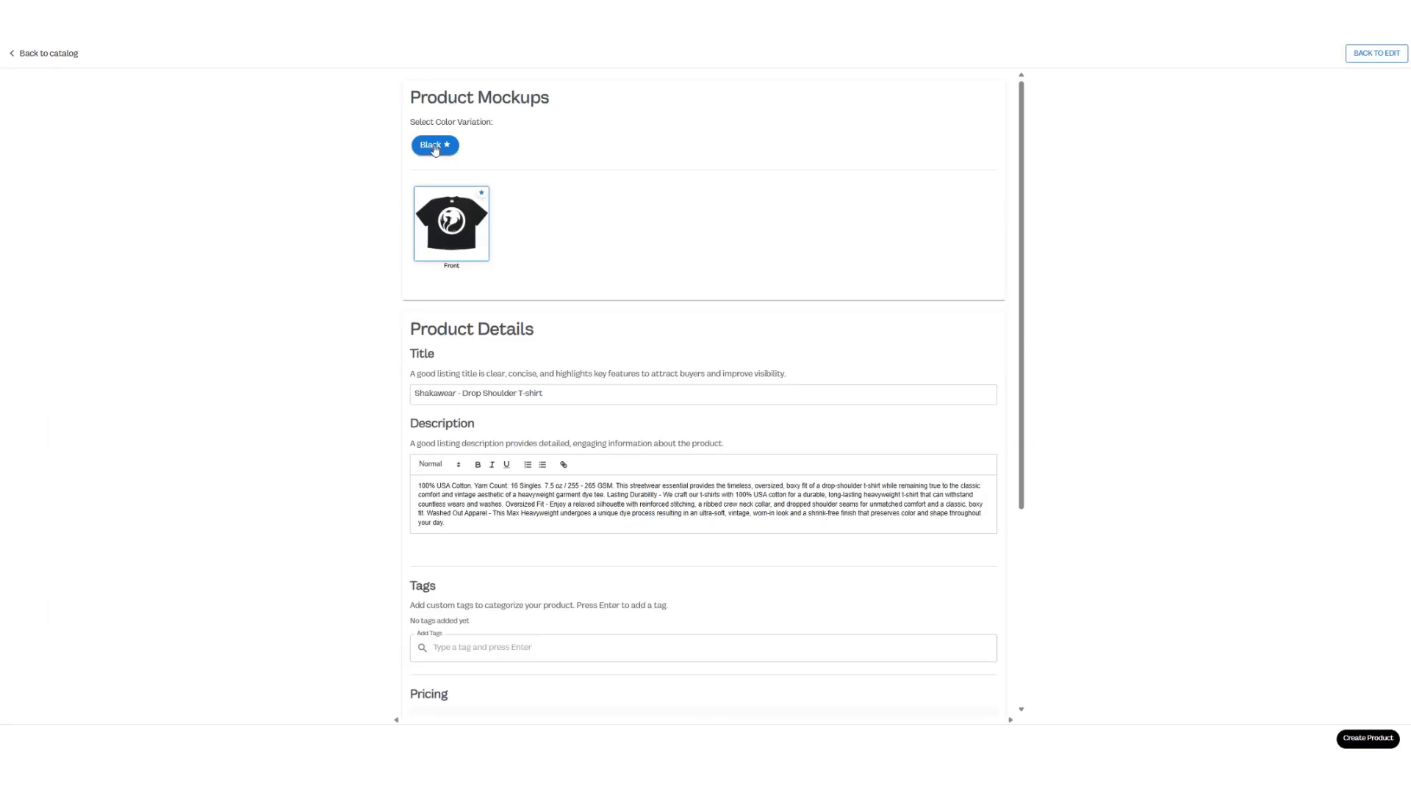
# Step: Examine the product details form, including the mockups, title, description, tags and variant pricing
pyautogui.scroll(-4, 586, 292)
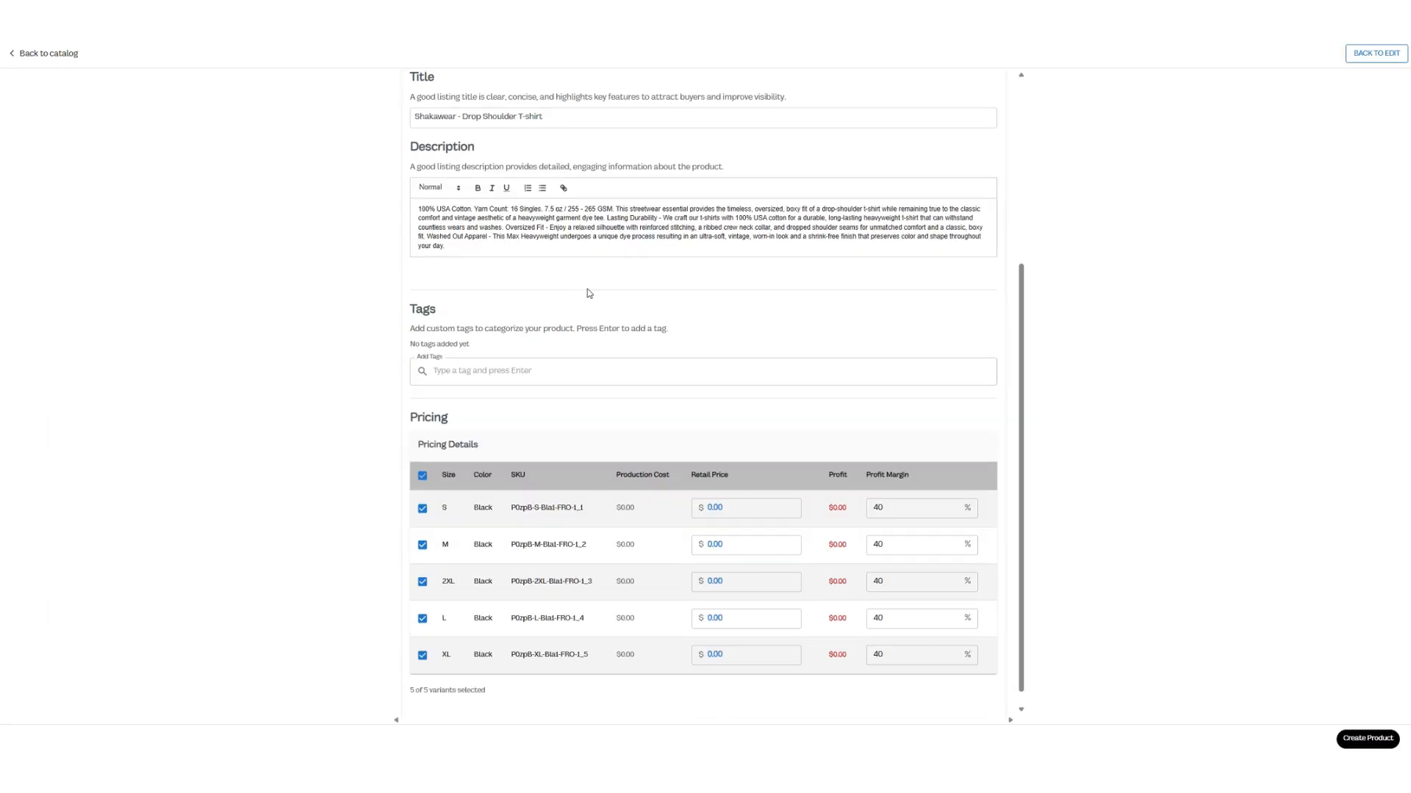
pyautogui.scroll(3, 571, 377)
pyautogui.moveTo(469, 468); pyautogui.dragTo(420, 439)
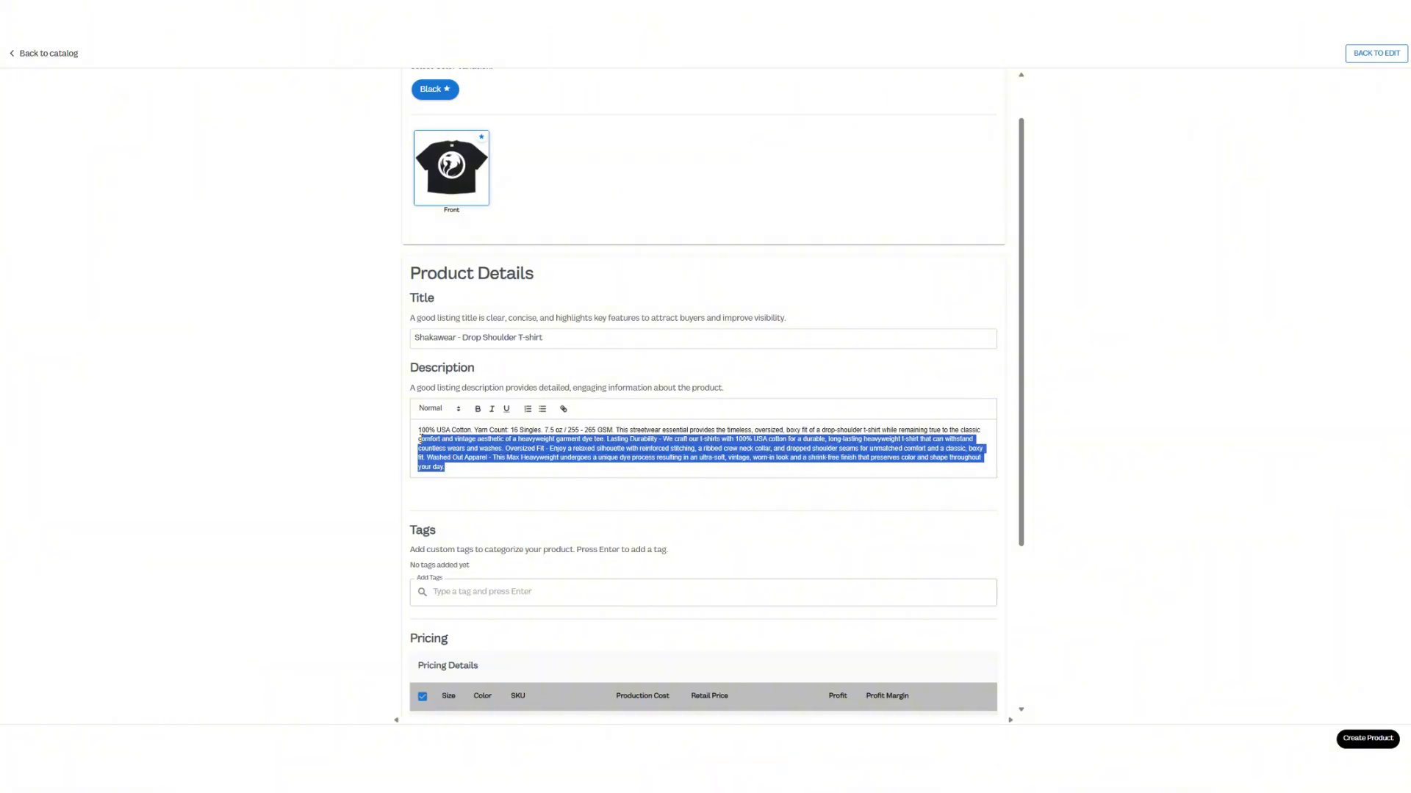
pyautogui.tripleClick(506, 344)
pyautogui.scroll(1, 555, 313)
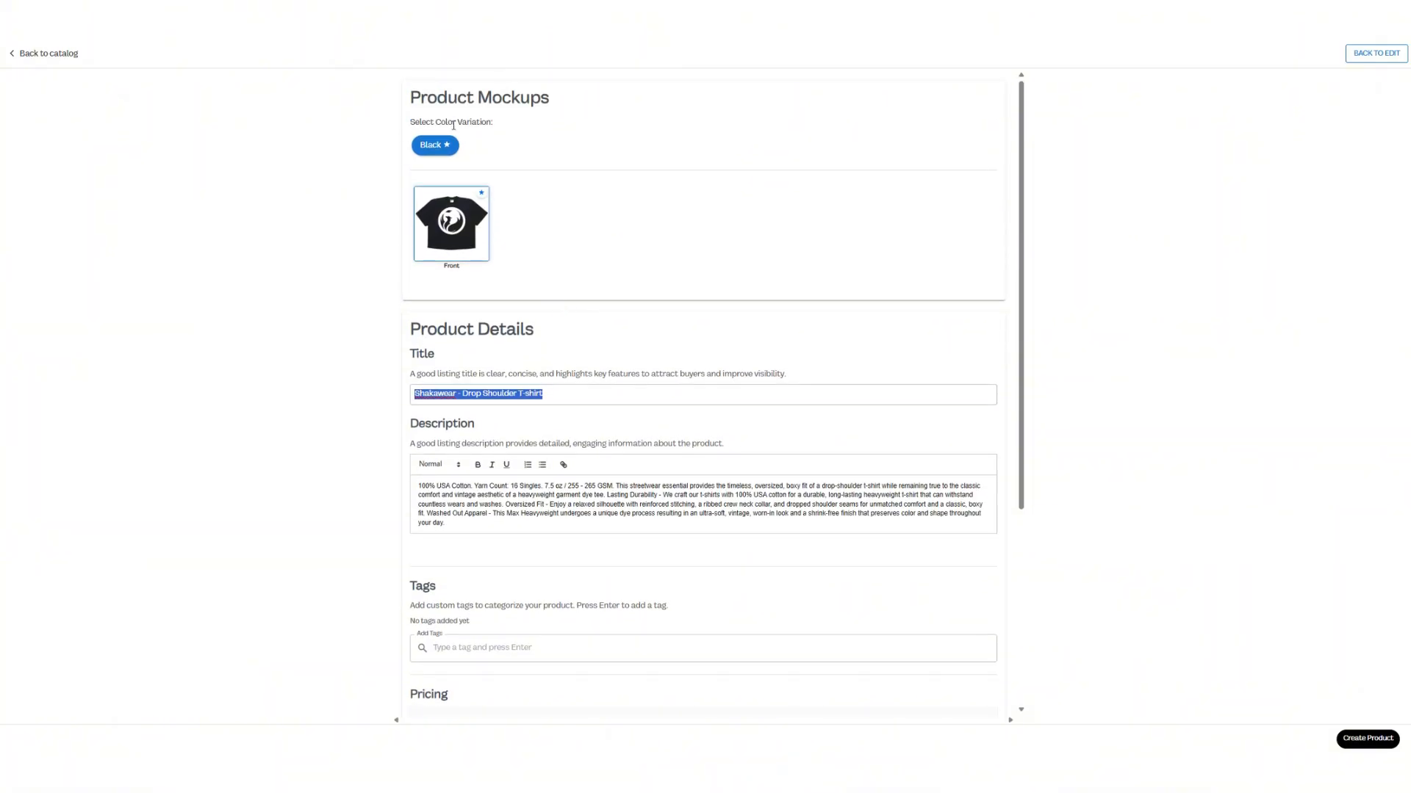
pyautogui.click(626, 145)
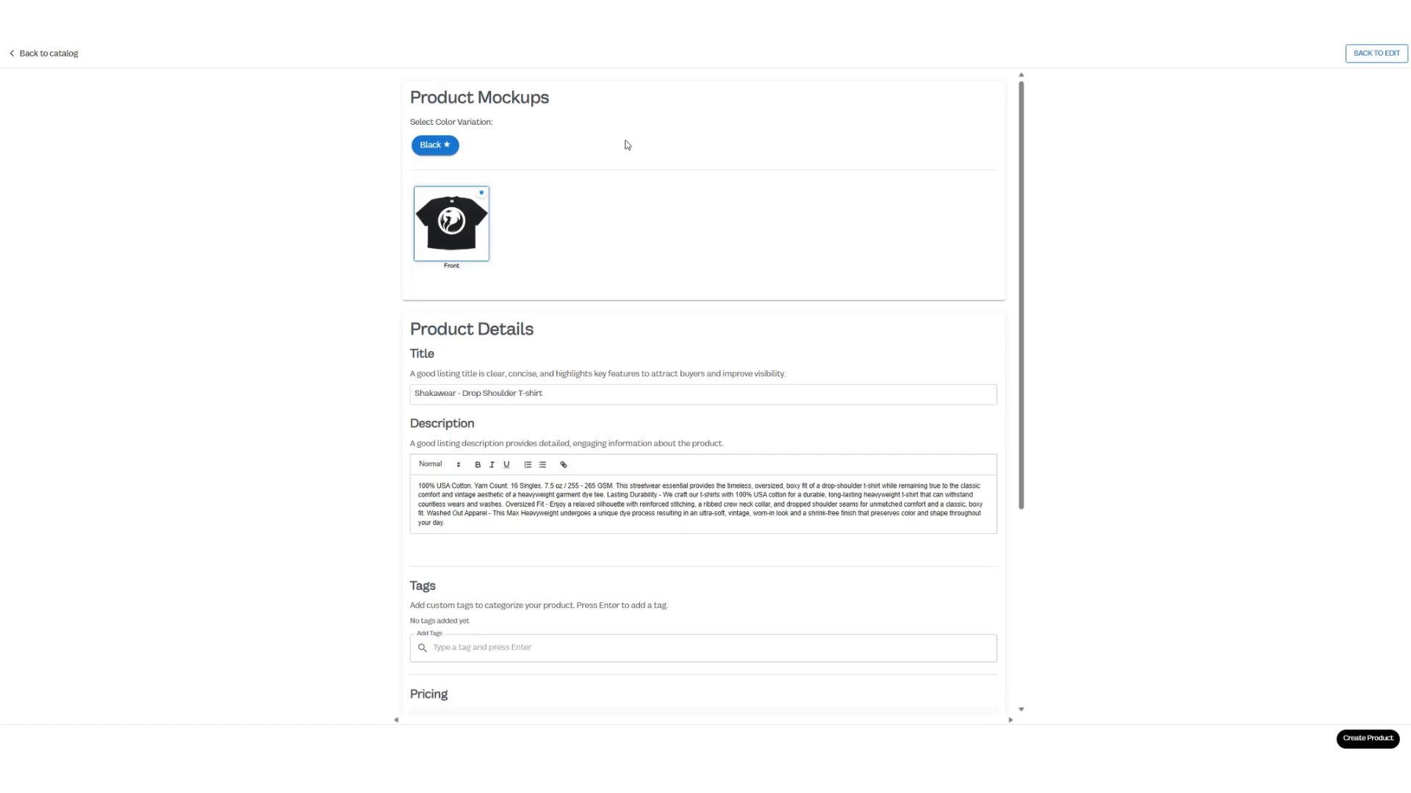
pyautogui.scroll(-4, 627, 145)
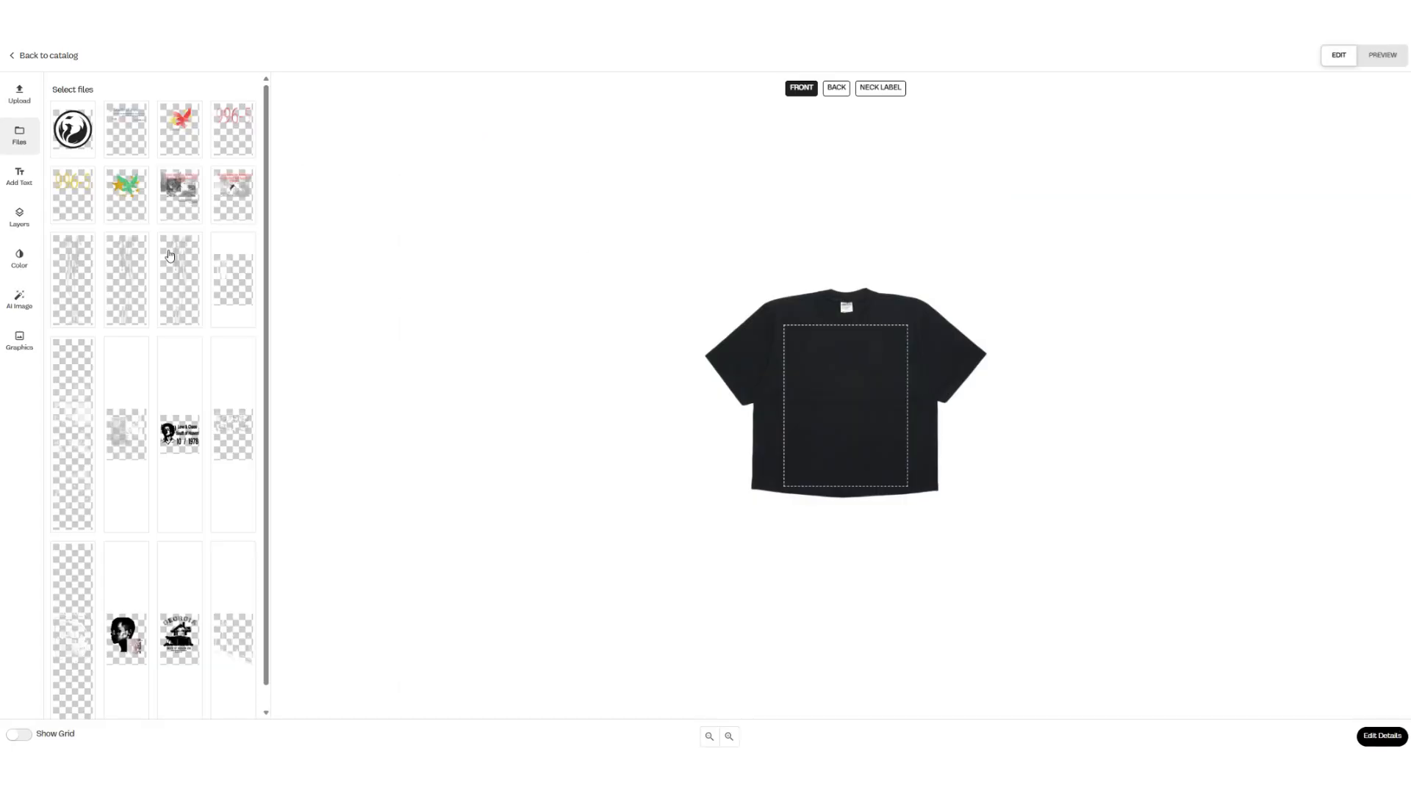
# Step: Place the architecture-graphic-white-tee image from the saved files on the shirt's front
pyautogui.click(192, 195)
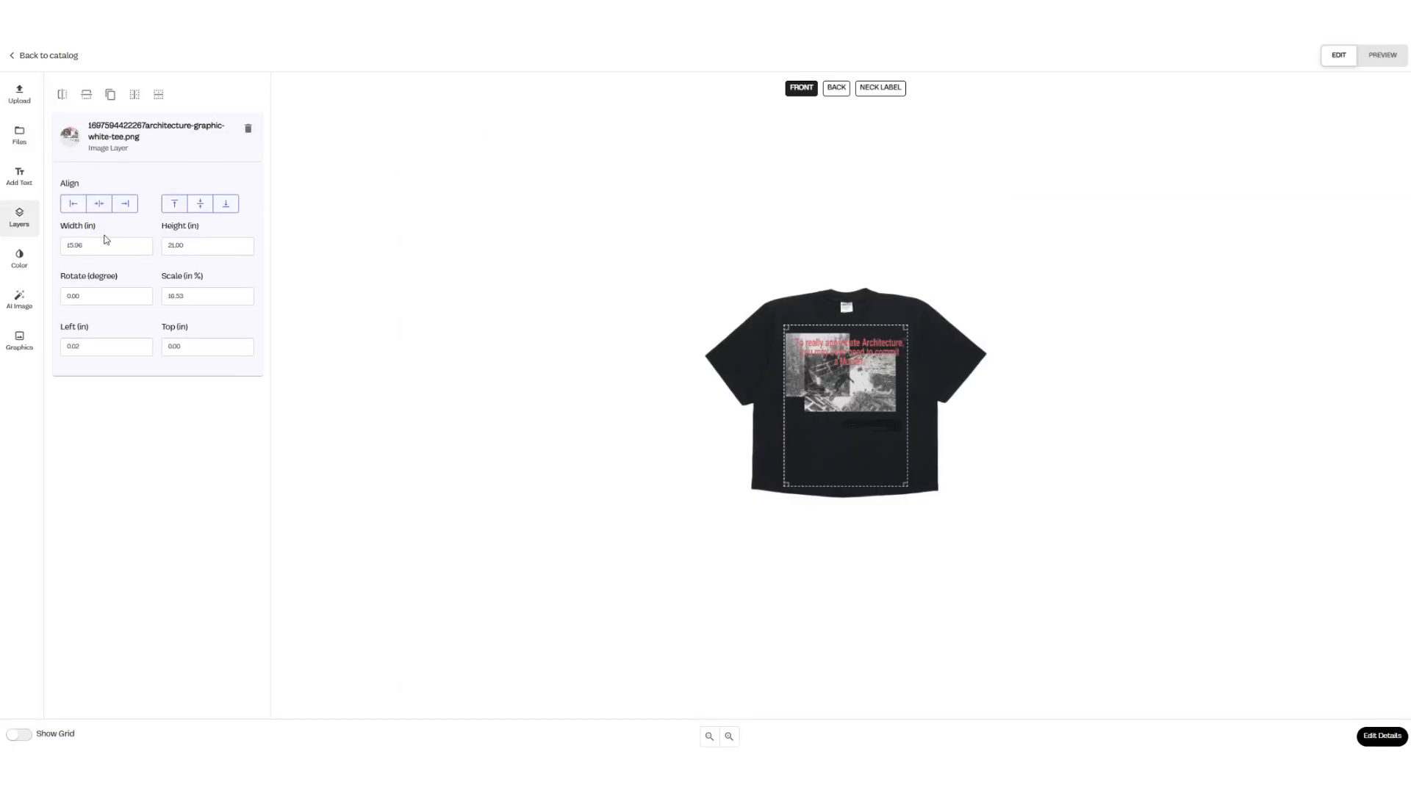
pyautogui.click(3, 144)
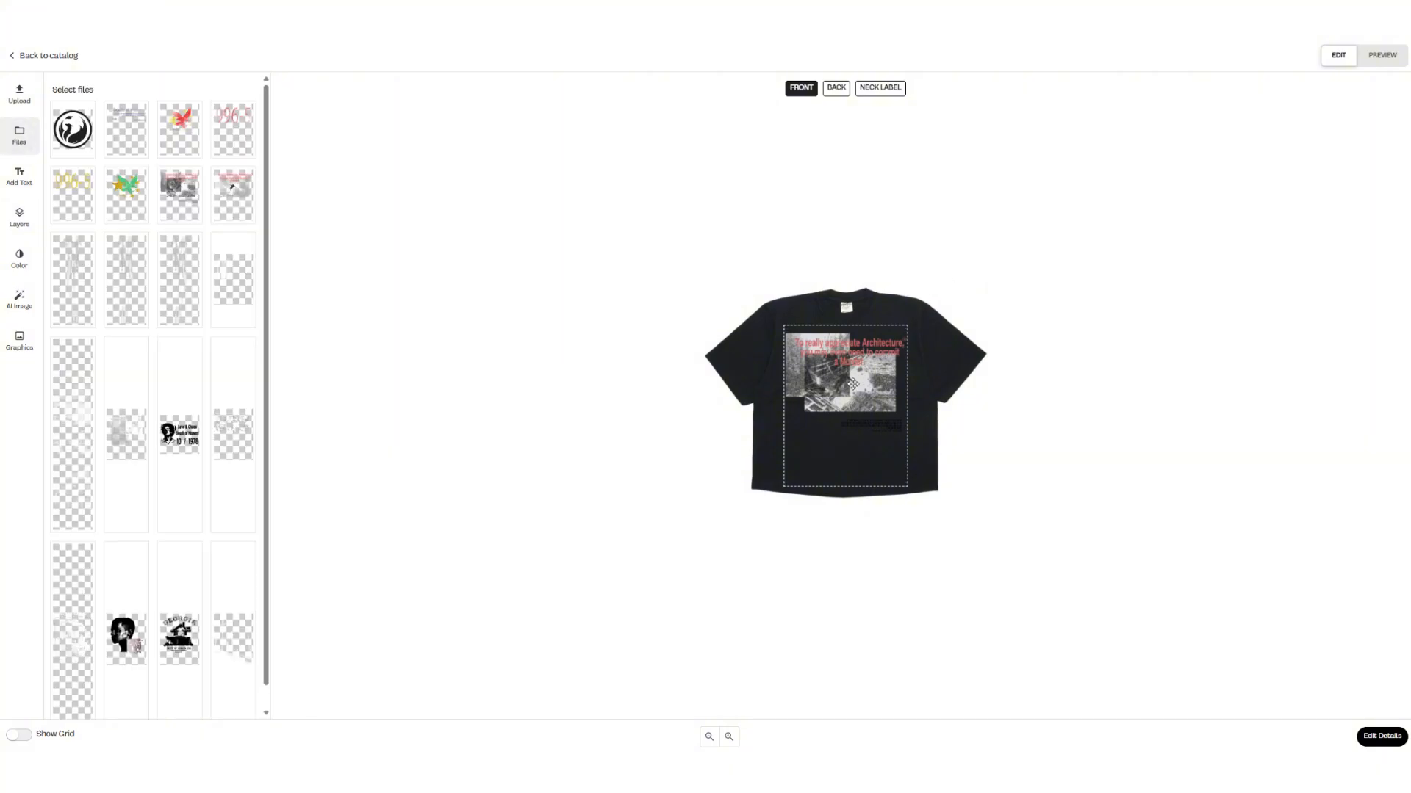
pyautogui.click(855, 361)
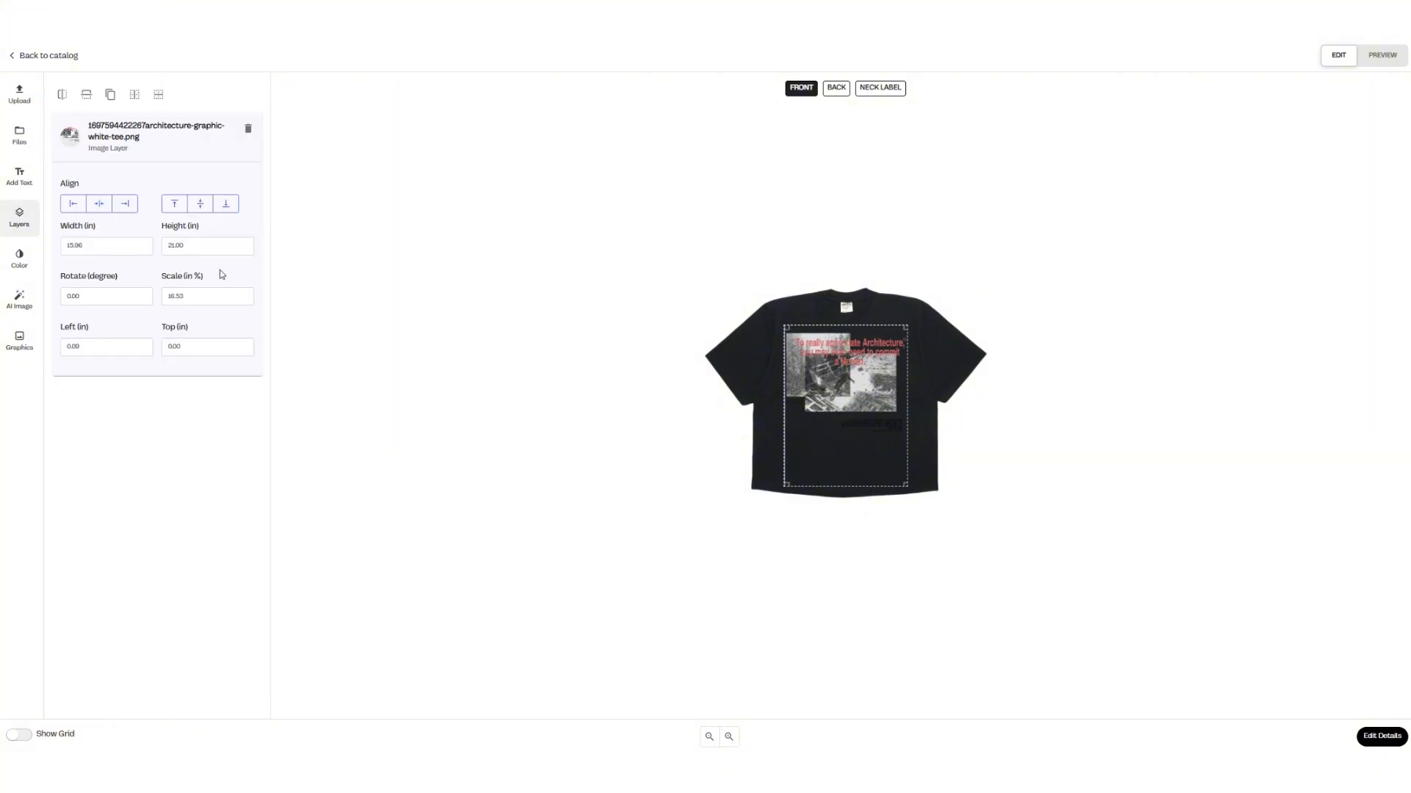
# Step: Add Cream and Shadow as shirt colors, show the Cream shirt and shift the graphic slightly higher on its front
pyautogui.click(19, 259)
pyautogui.click(76, 112)
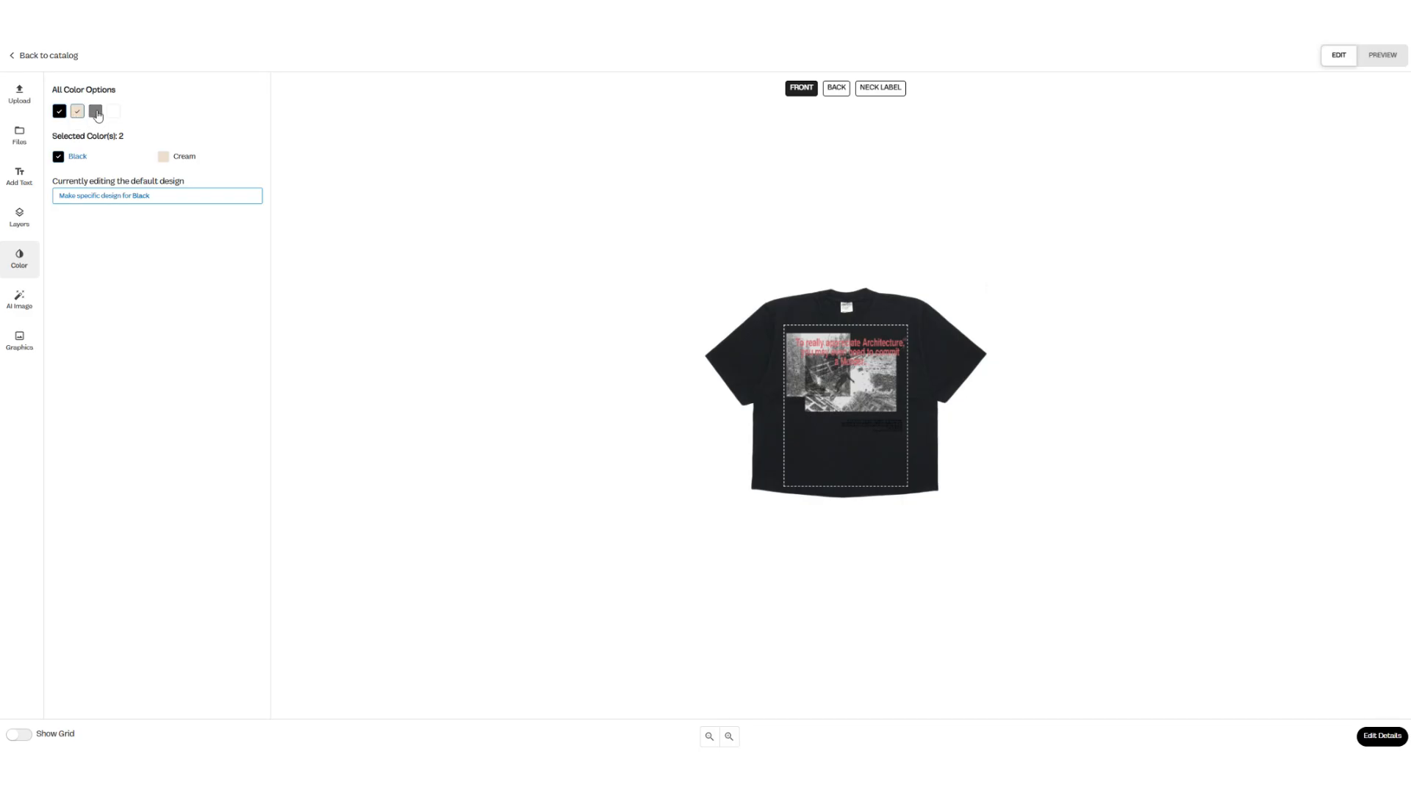
pyautogui.click(95, 112)
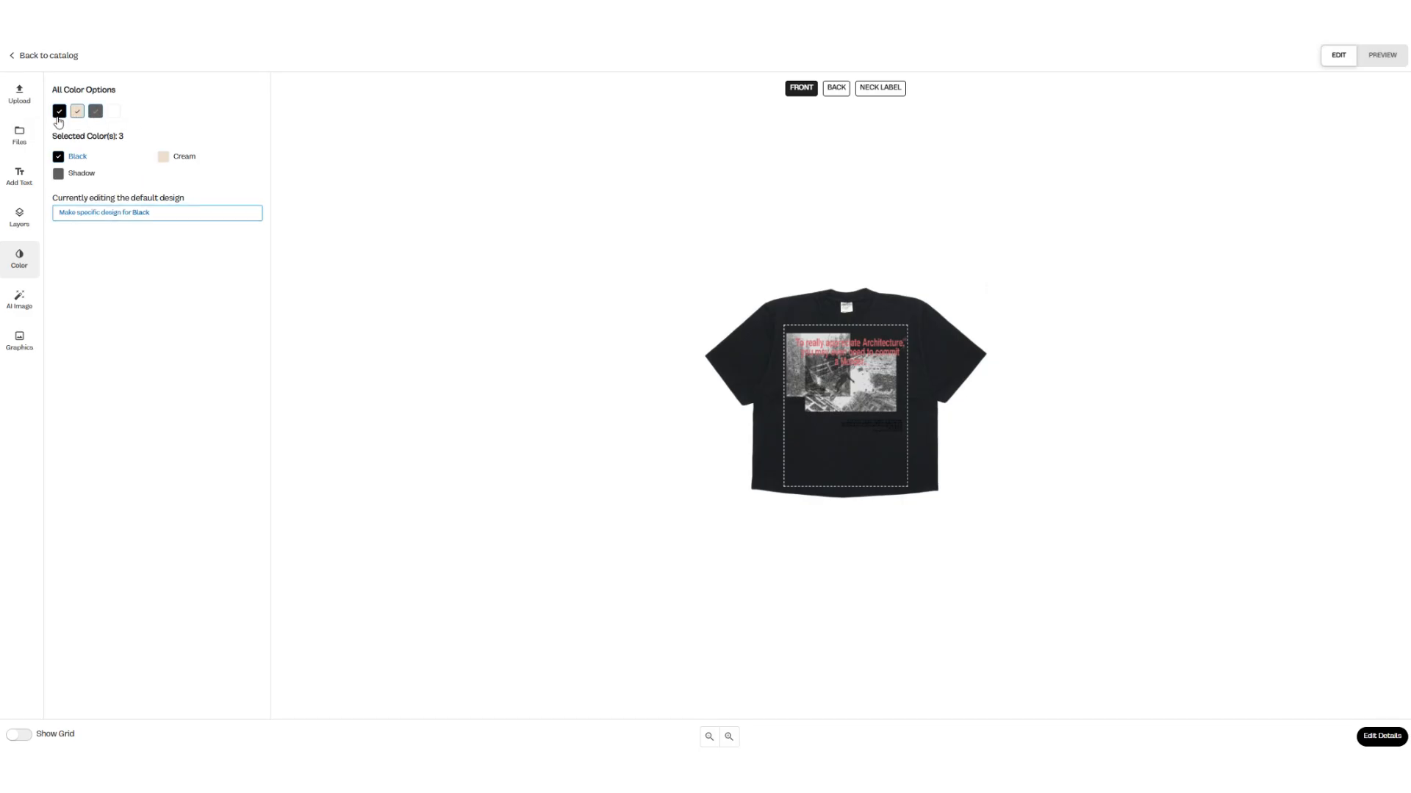
pyautogui.click(169, 160)
pyautogui.moveTo(848, 366); pyautogui.dragTo(850, 361)
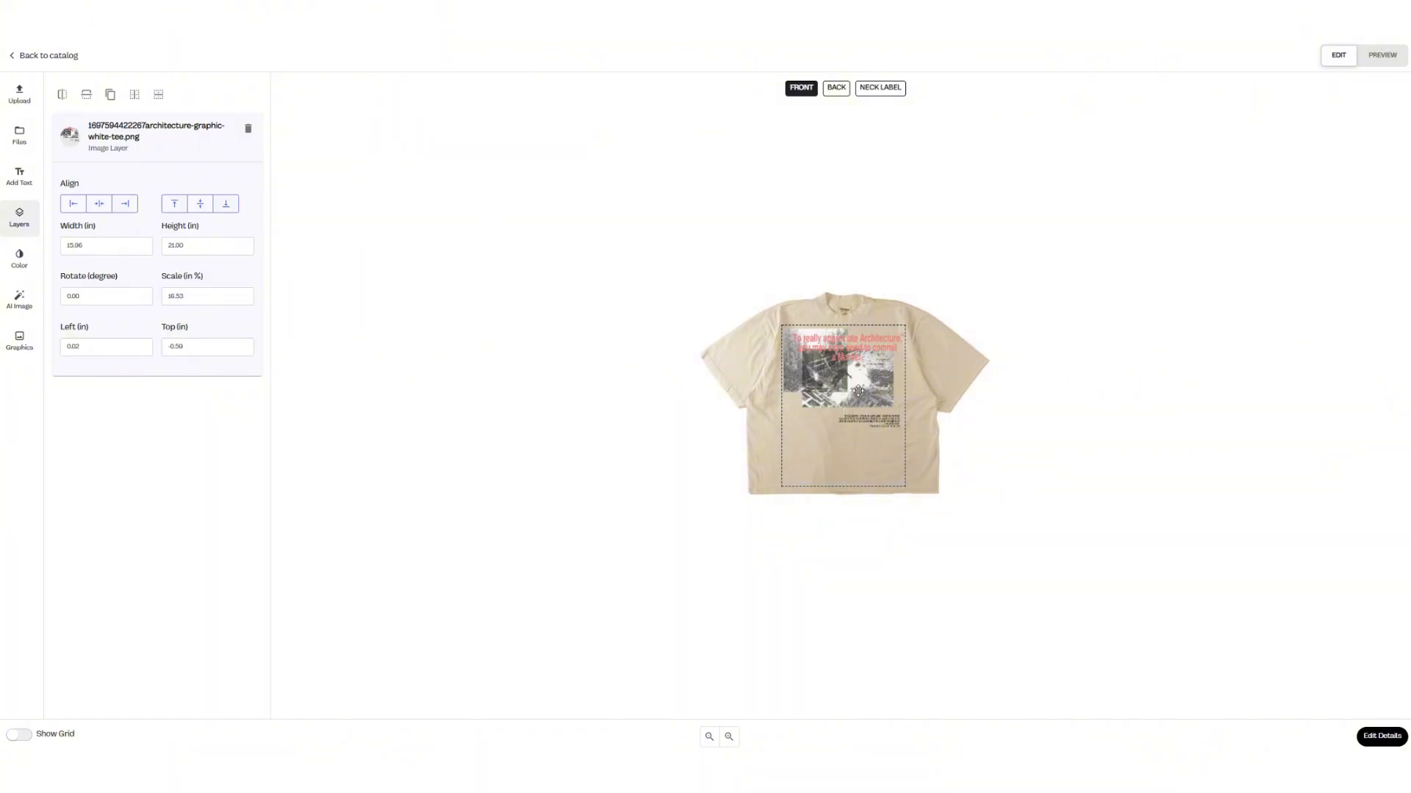
# Step: Proceed to the product details, compare the mockups of the color variations and make Shadow the primary color
pyautogui.click(1388, 743)
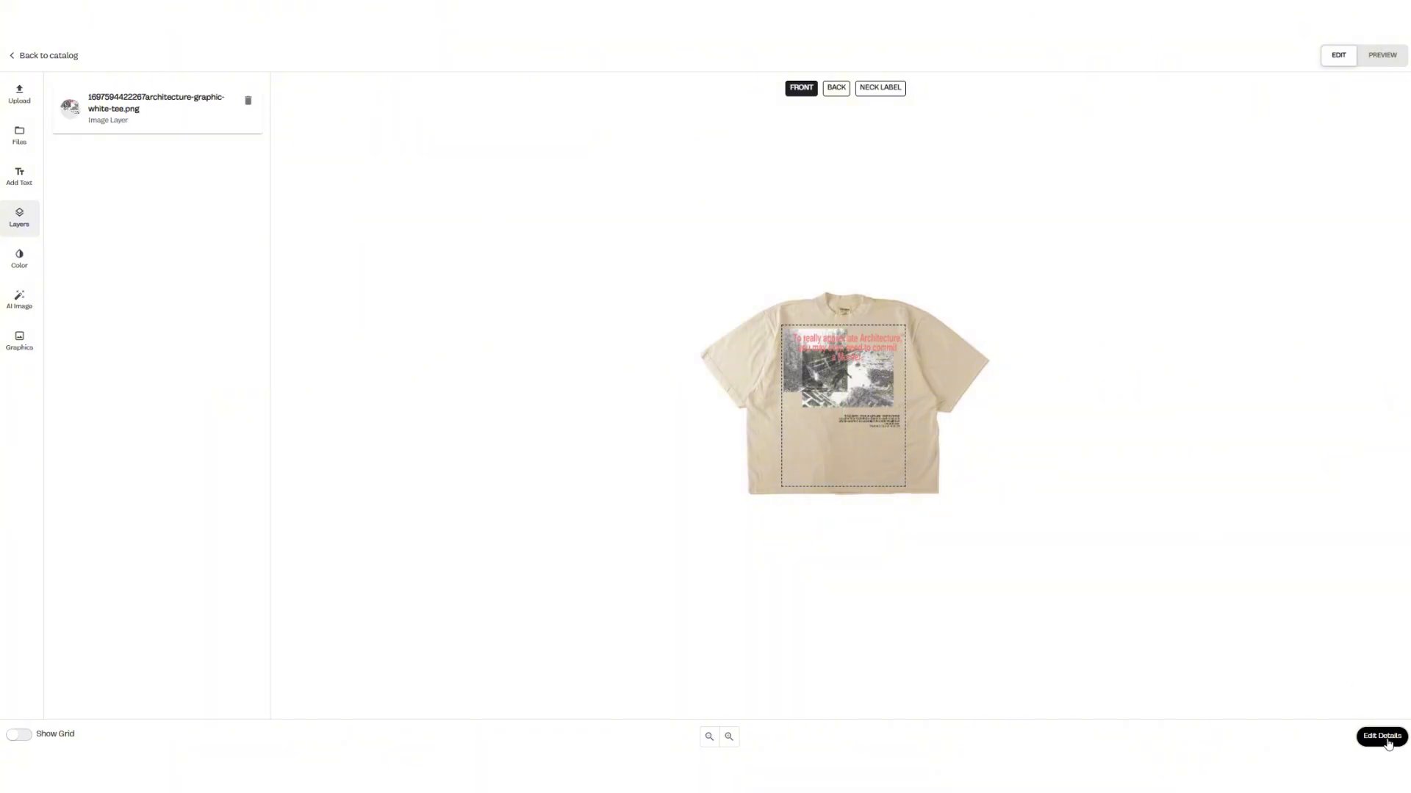
pyautogui.click(488, 147)
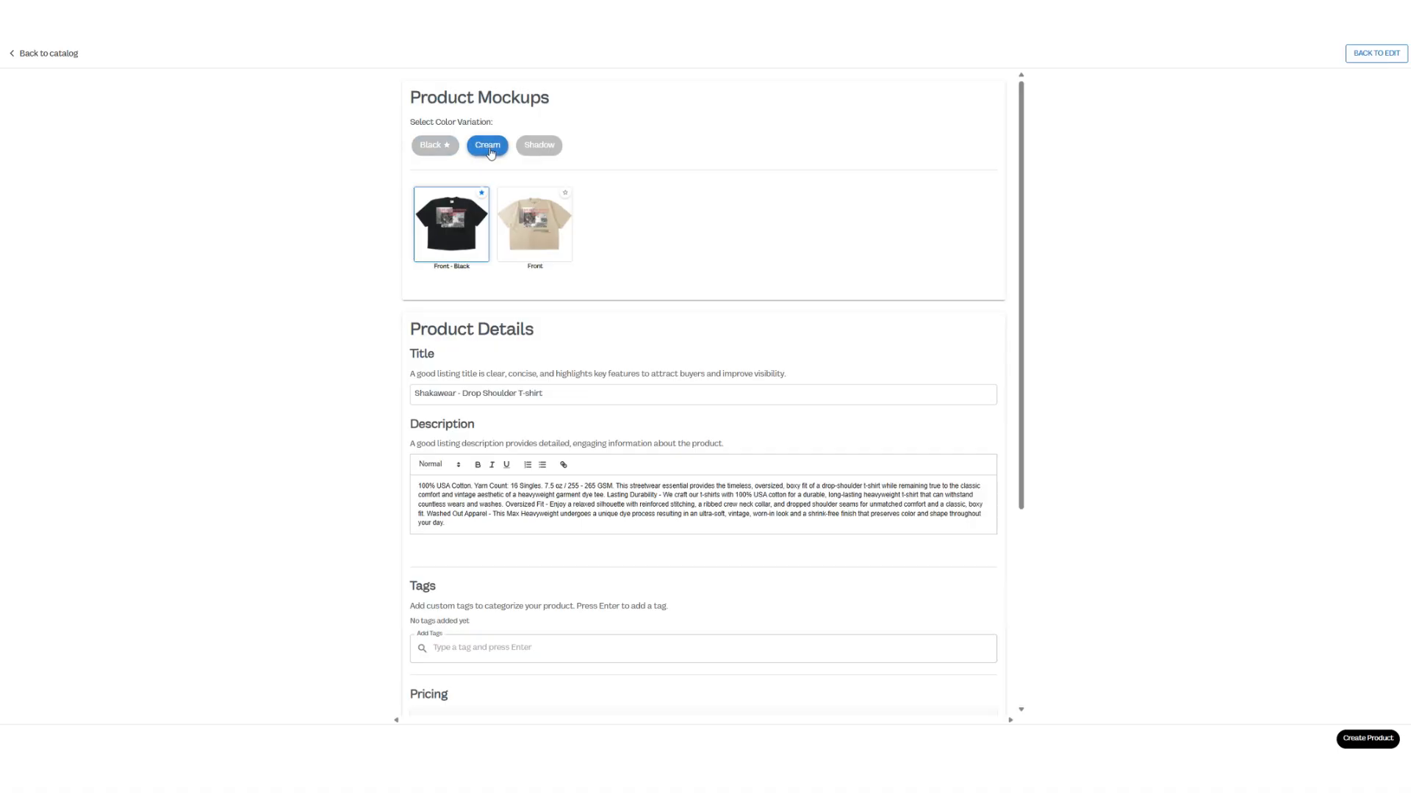
pyautogui.click(546, 153)
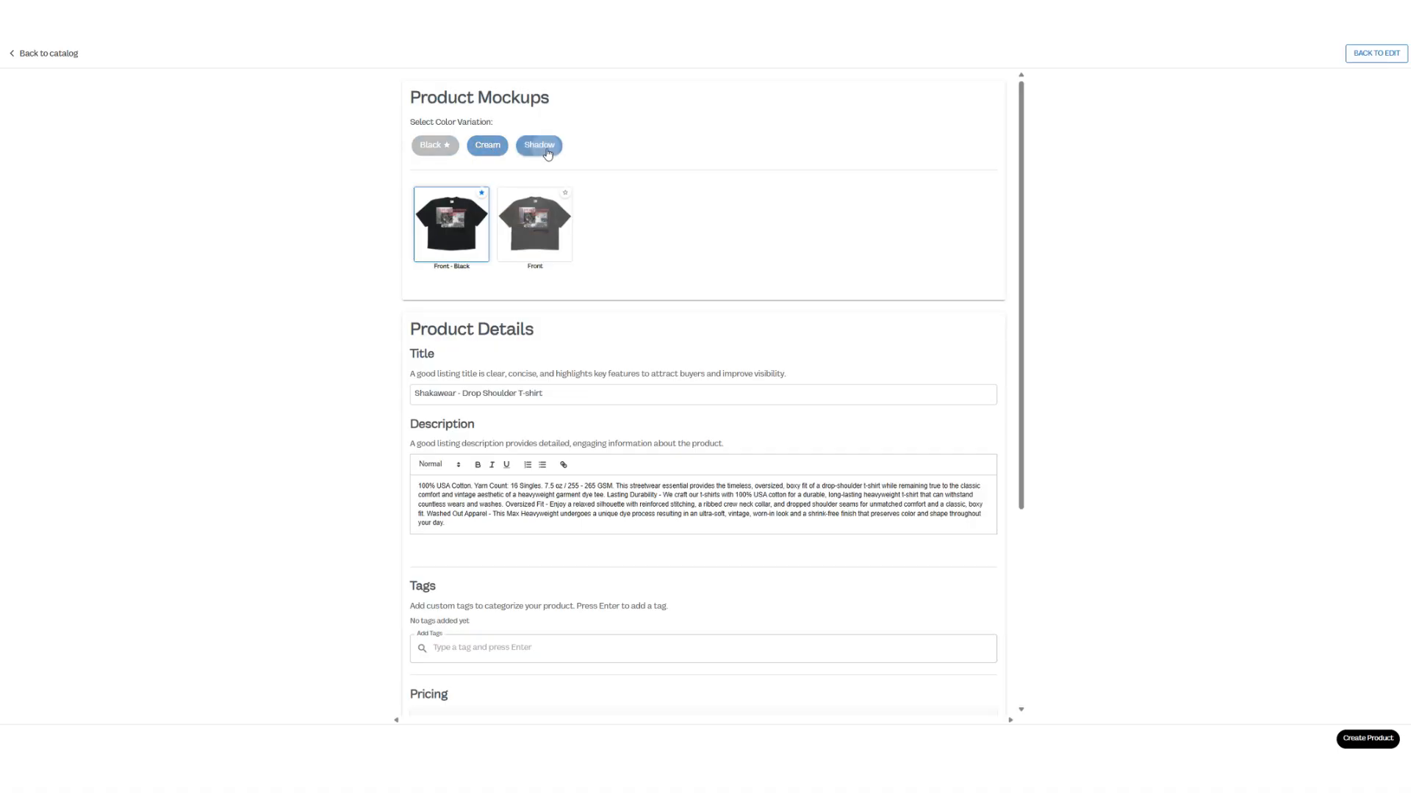
pyautogui.click(485, 146)
pyautogui.click(450, 149)
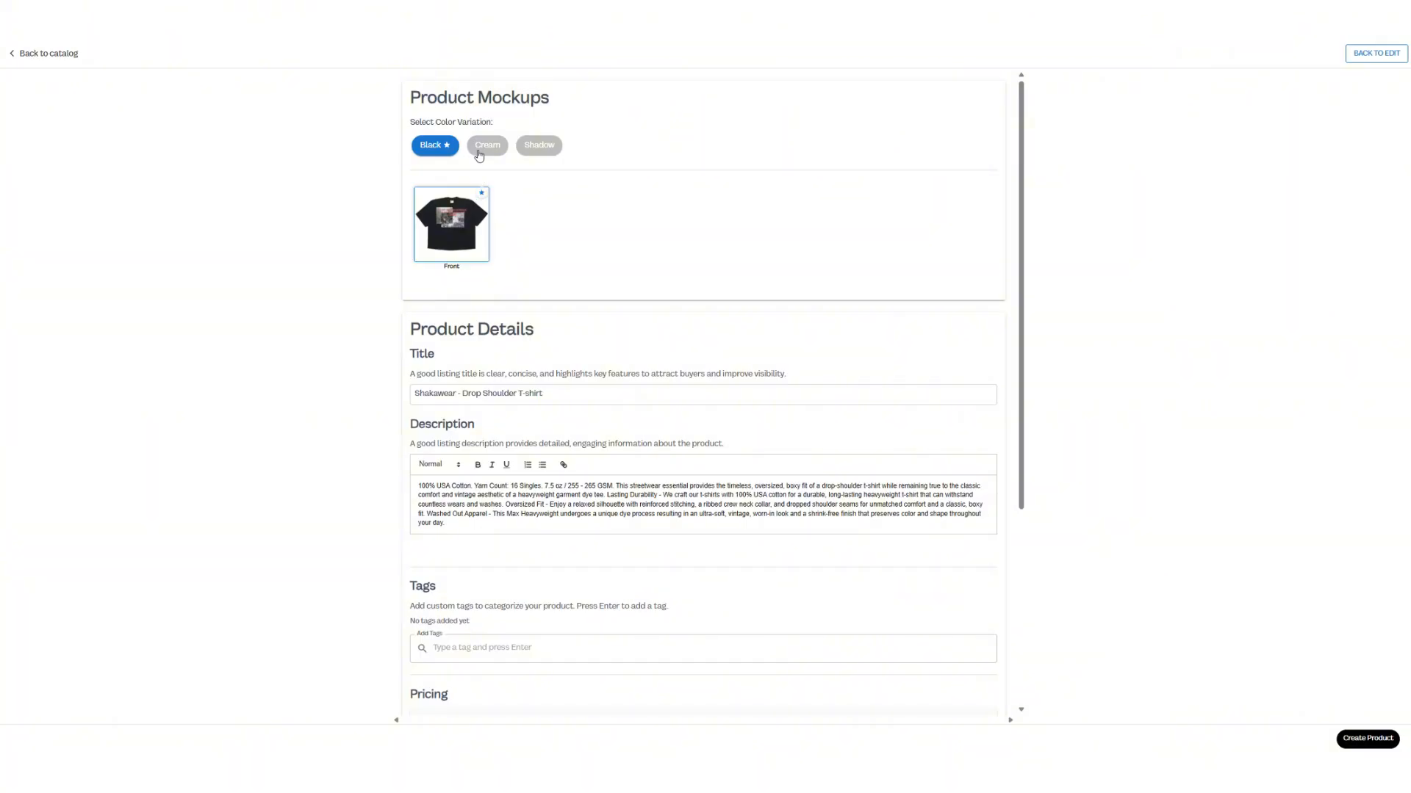
pyautogui.click(531, 149)
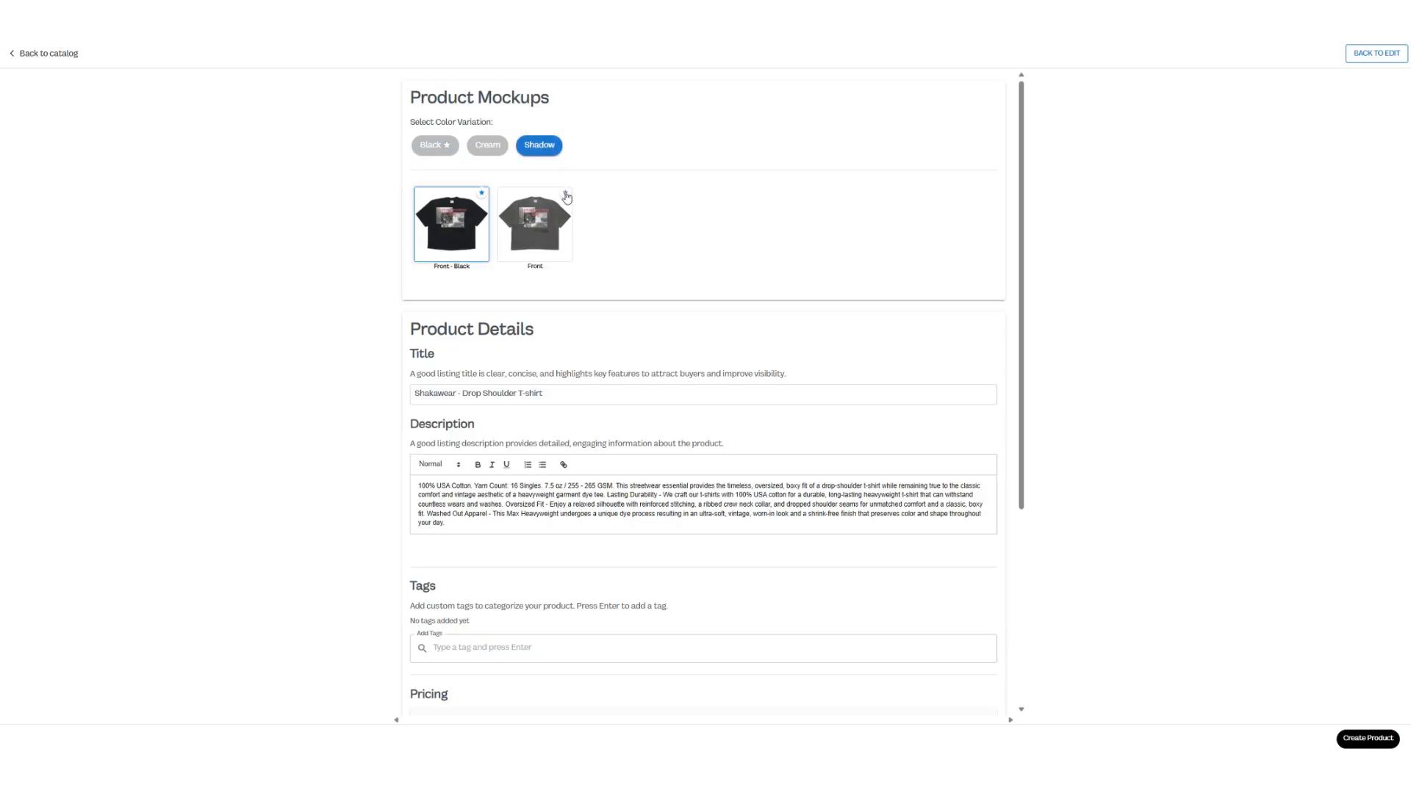
pyautogui.click(433, 149)
pyautogui.click(523, 149)
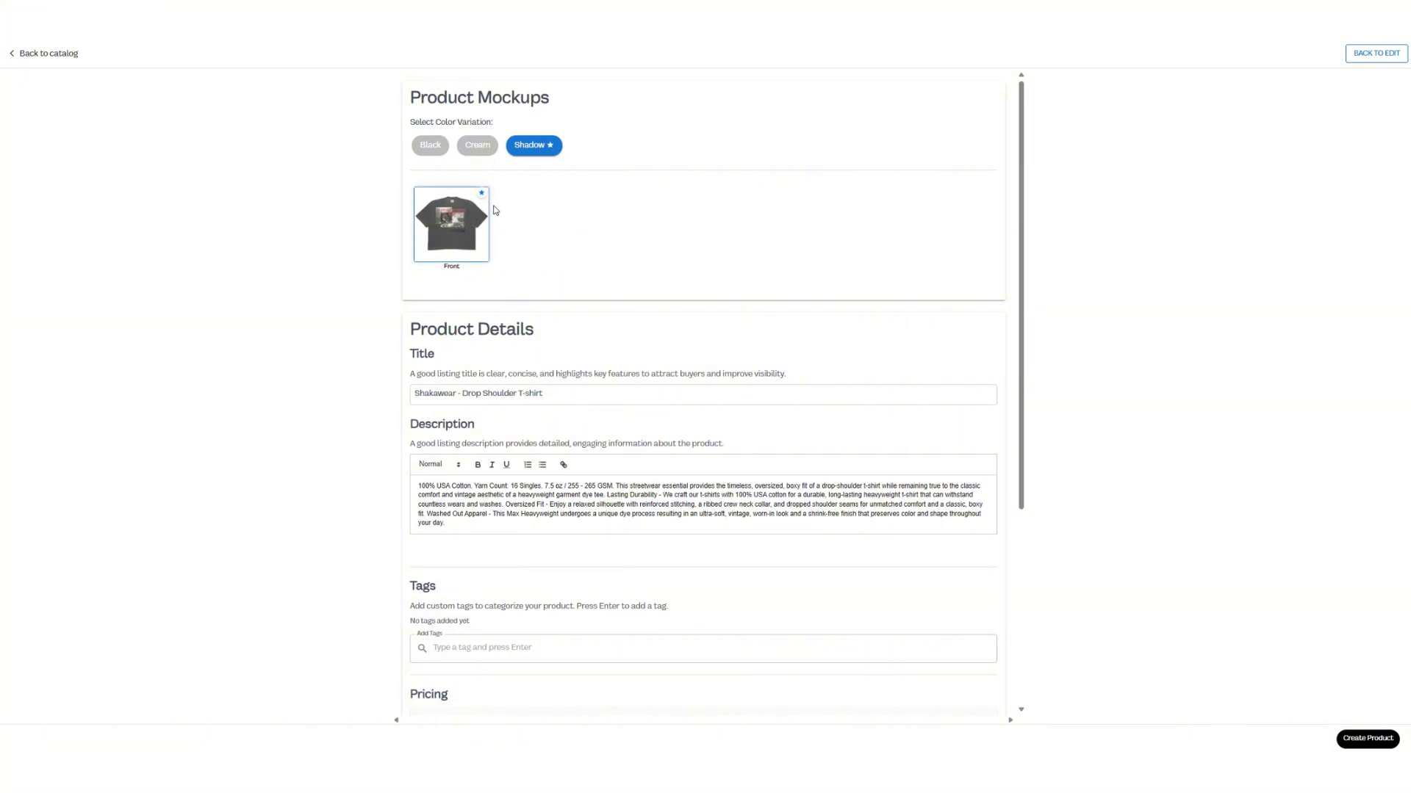
# Step: Set the retail price to $35.00 for all sizes from S to 2XL and create the product
pyautogui.scroll(-2, 545, 226)
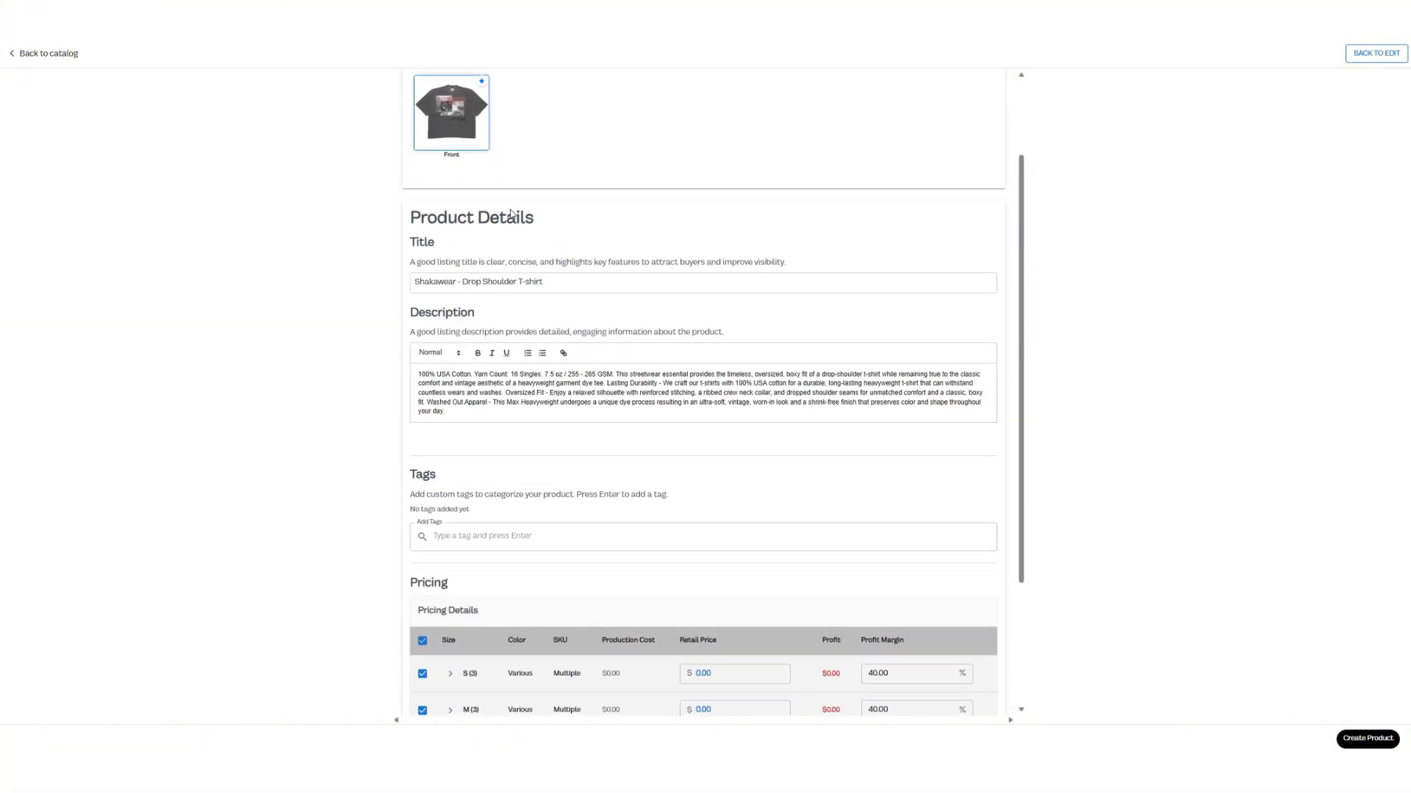
pyautogui.scroll(-2, 511, 259)
pyautogui.scroll(-1, 511, 259)
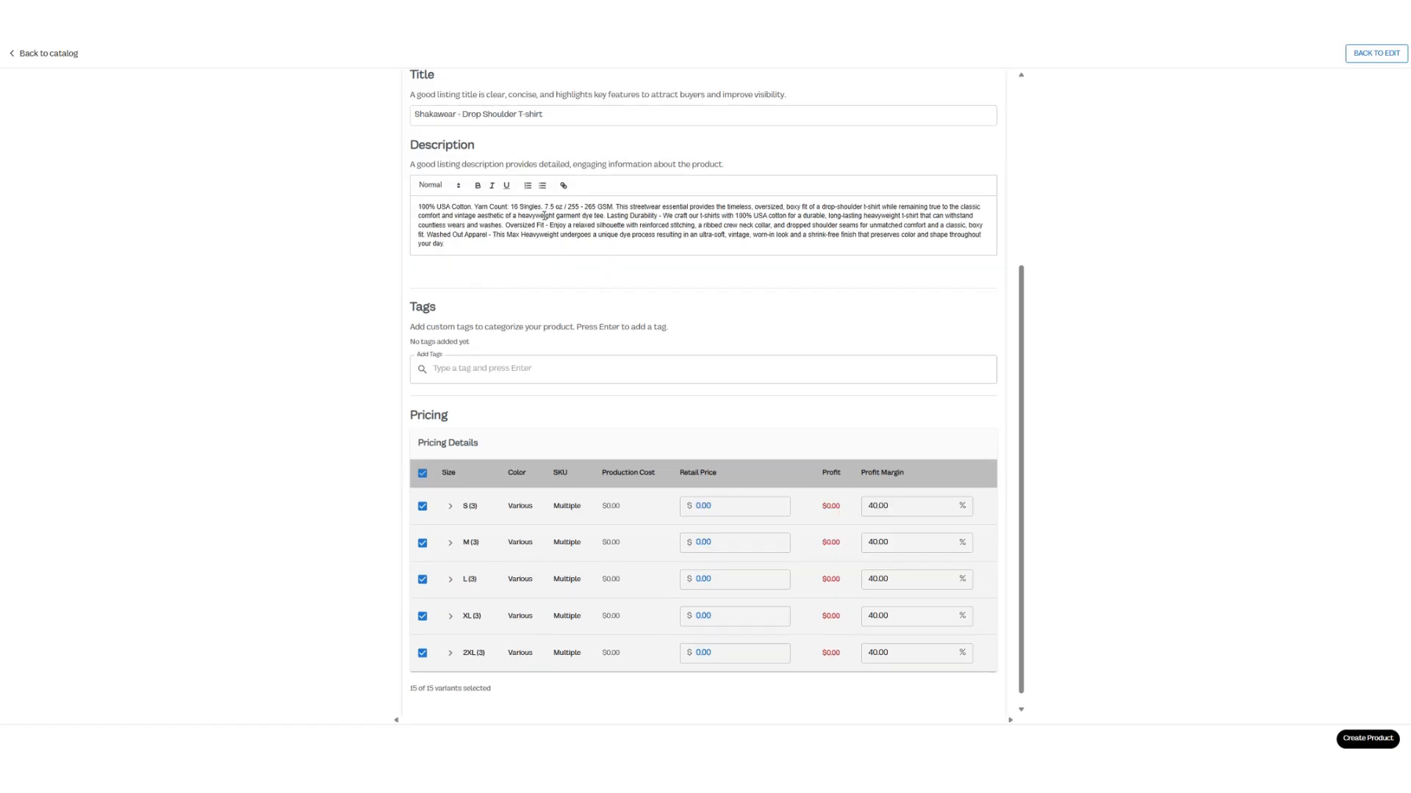
pyautogui.click(684, 491)
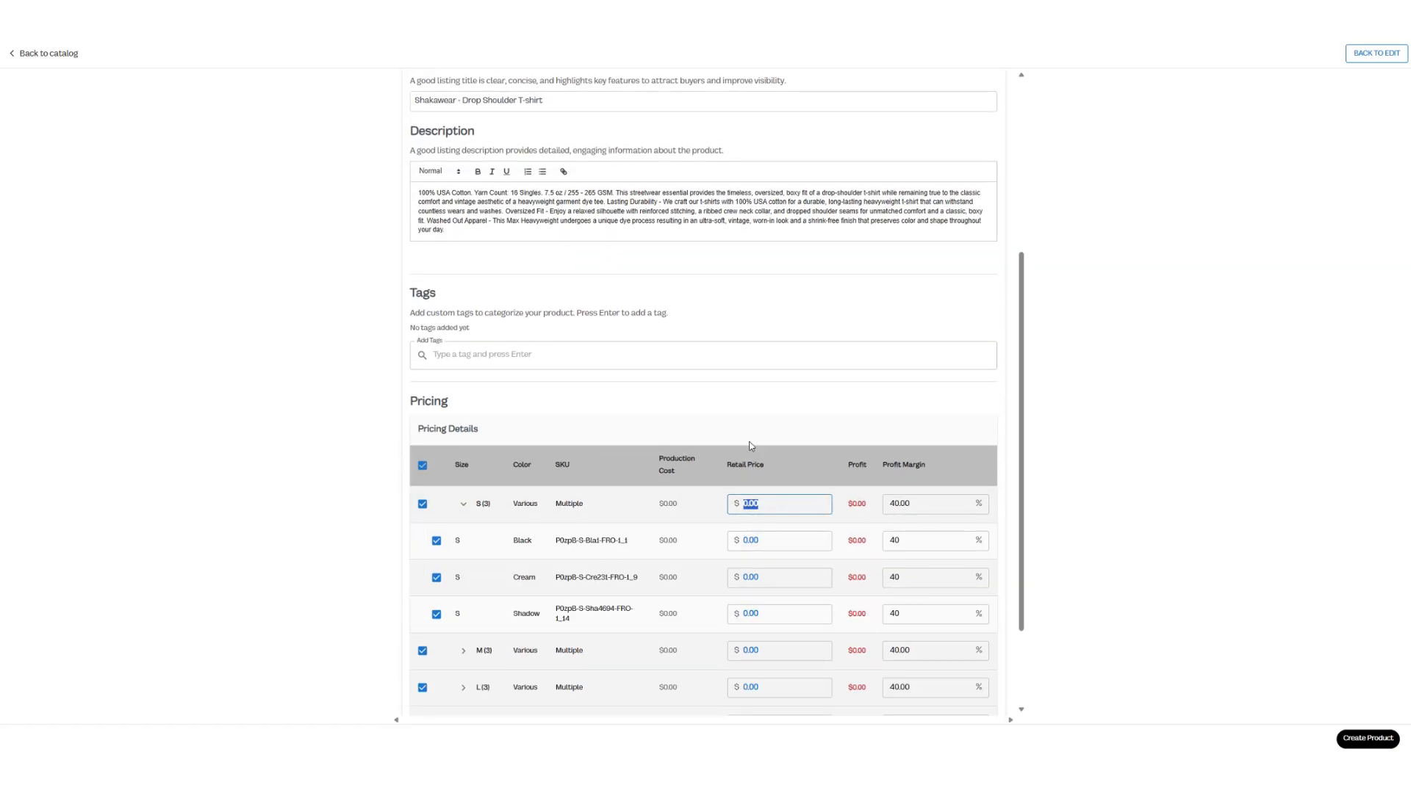
pyautogui.press('BackSpace')
pyautogui.write('35')
pyautogui.click(737, 356)
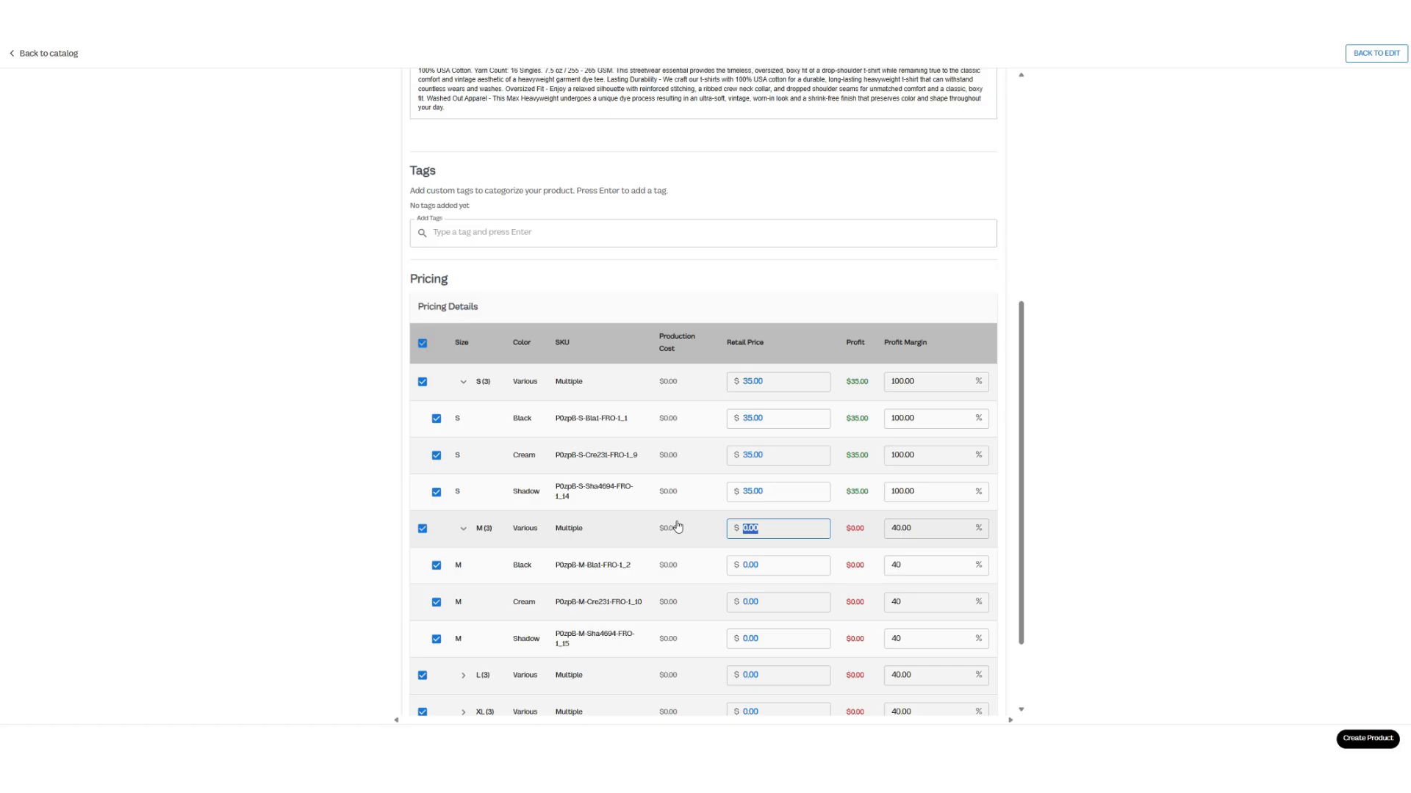
pyautogui.write('35')
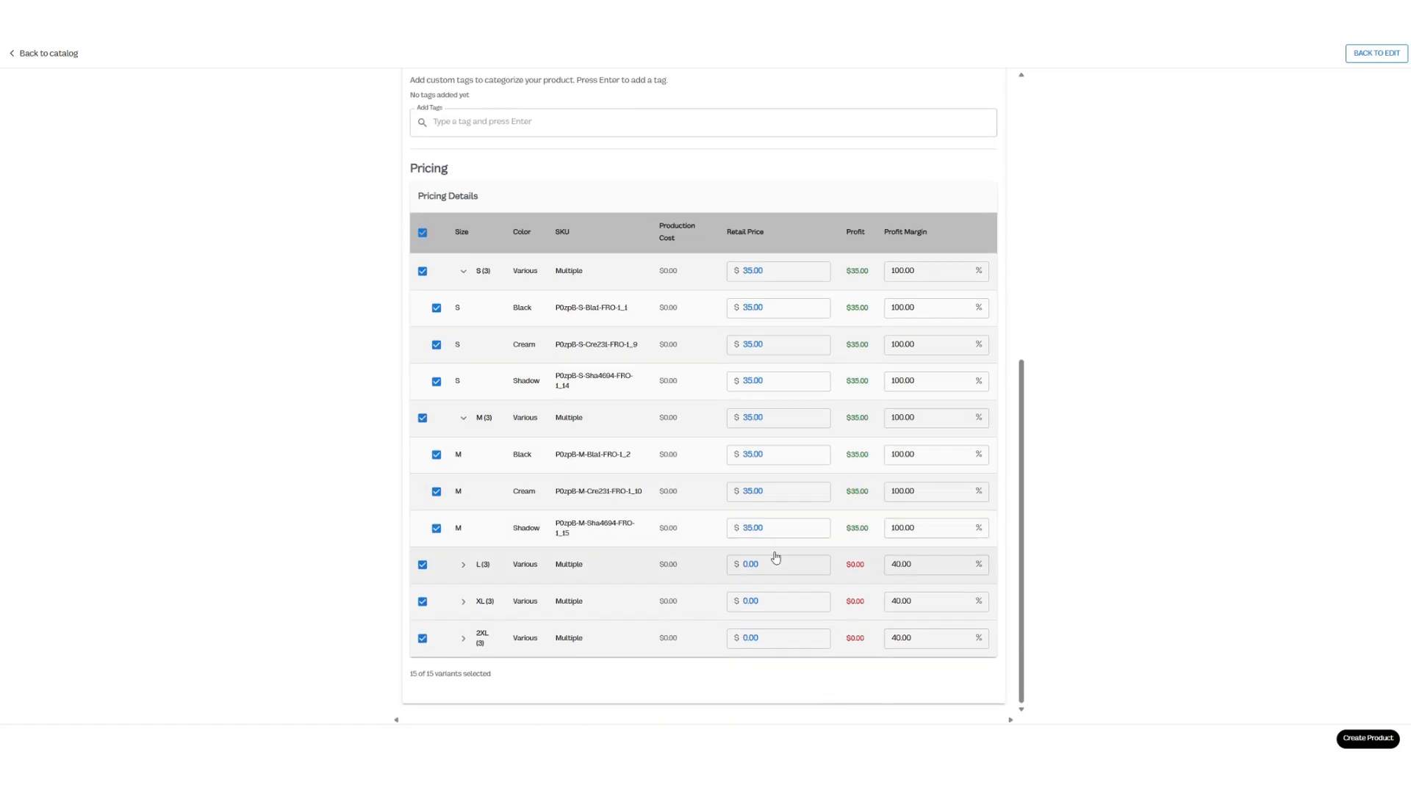
pyautogui.click(775, 563)
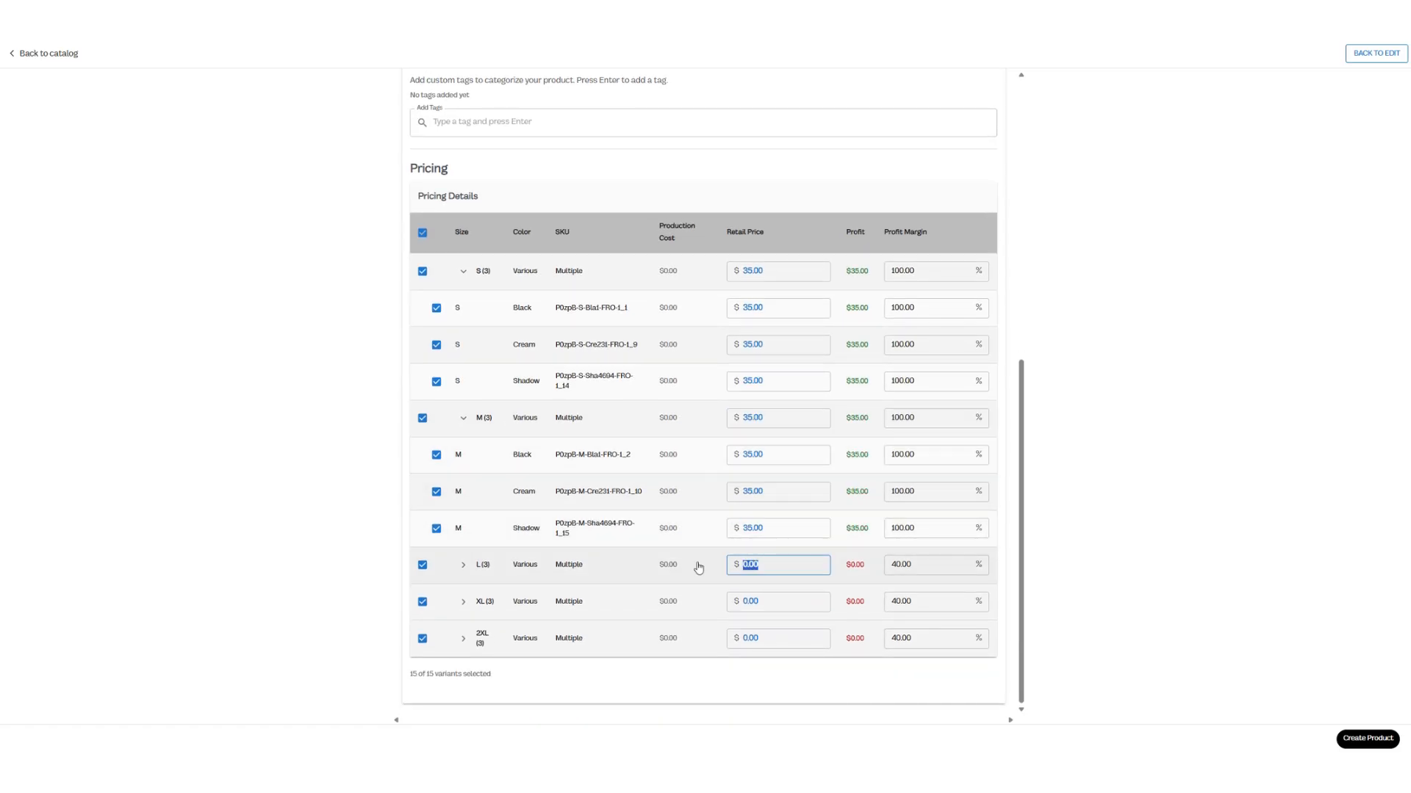
pyautogui.write('35')
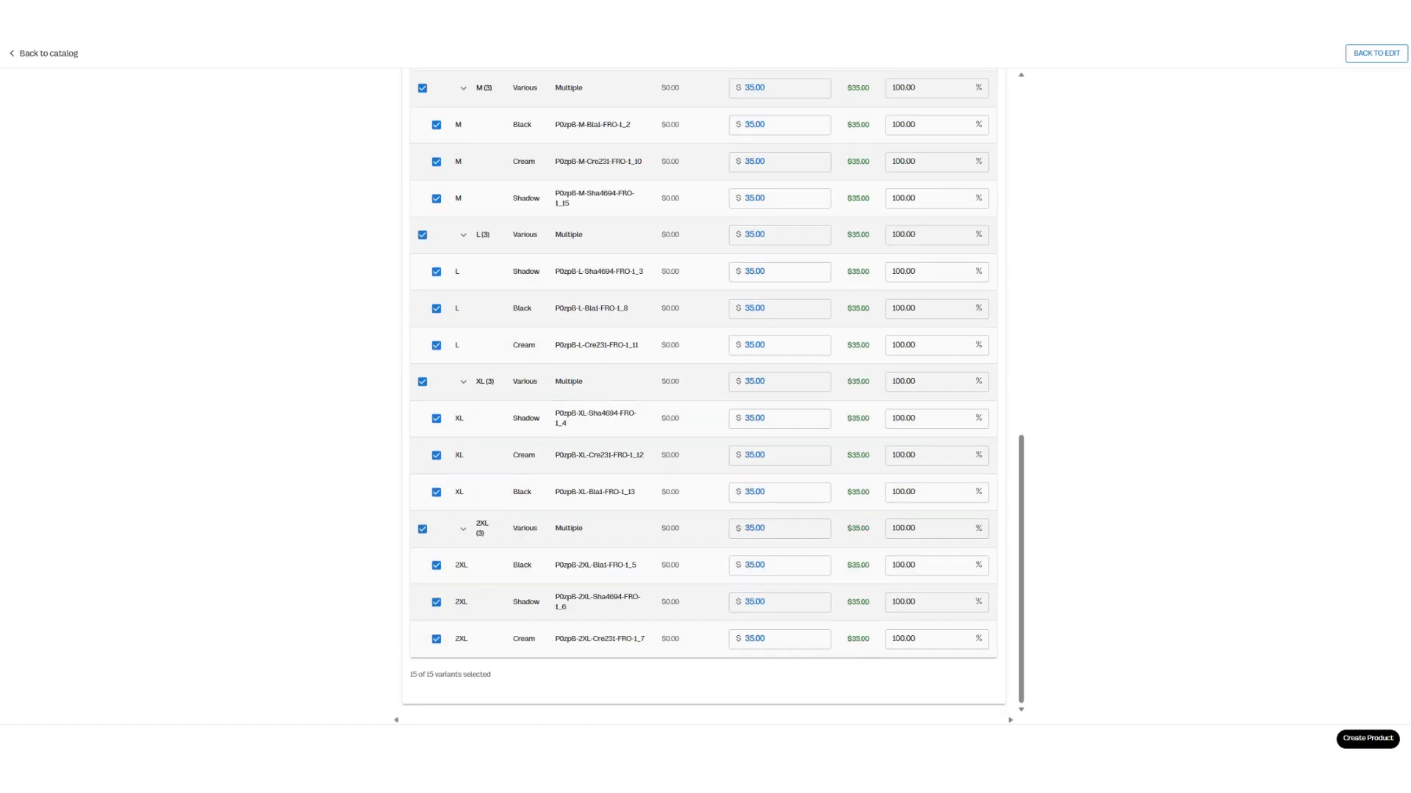
pyautogui.click(1368, 739)
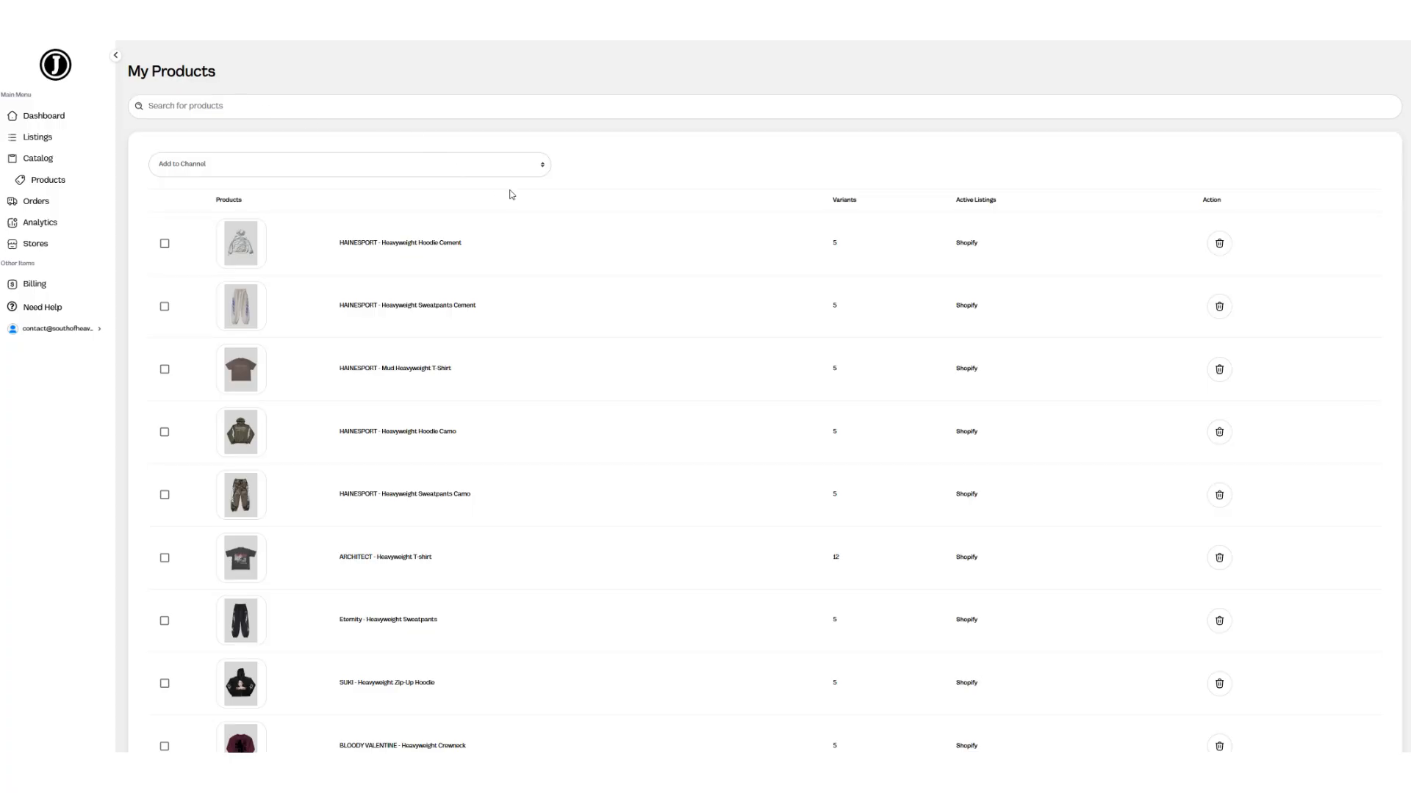
# Step: Add the Shakawear - Drop Shoulder T-shirt from the product list to the SOUTH OF HEAVEN Shopify channel
pyautogui.scroll(-5, 510, 196)
pyautogui.scroll(-10, 435, 211)
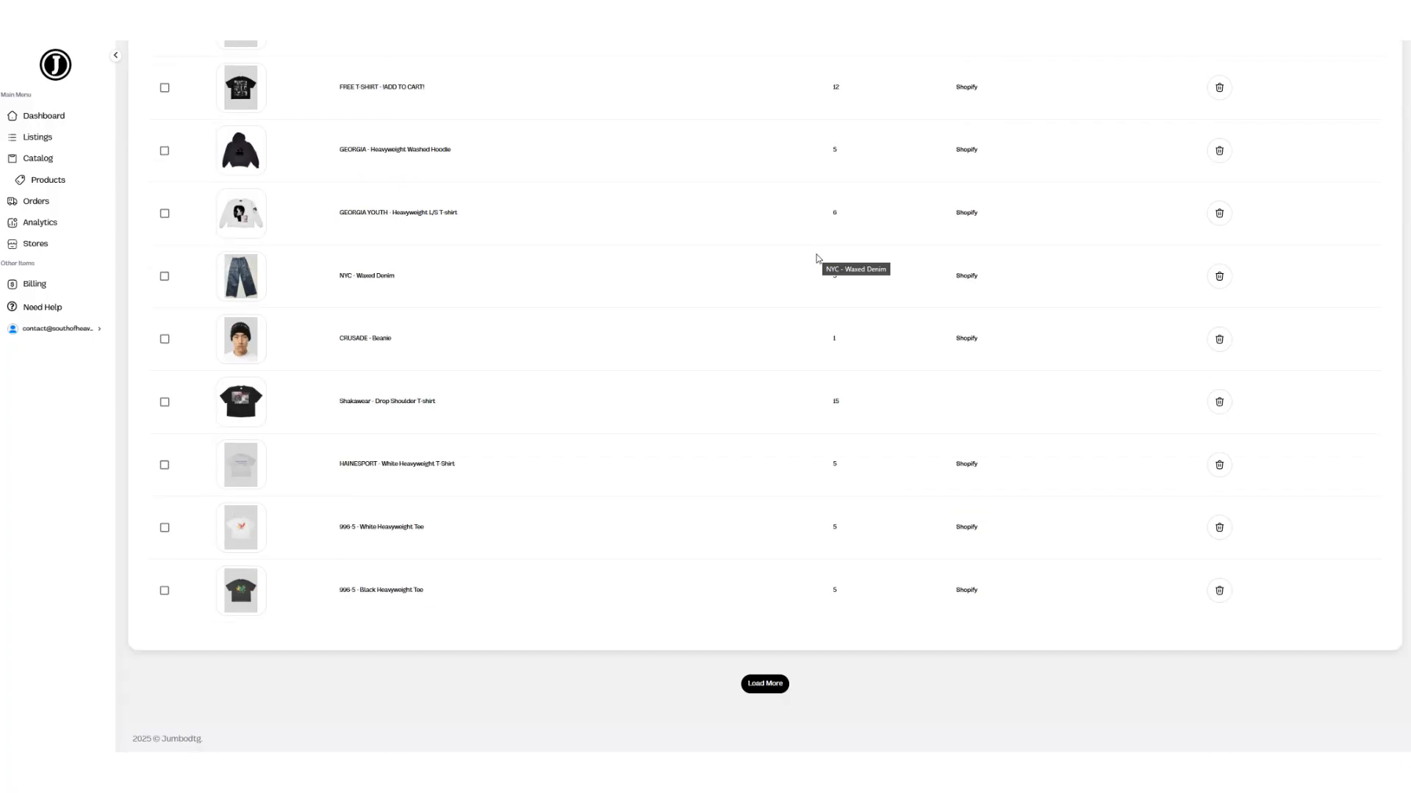
pyautogui.scroll(-2, 828, 257)
pyautogui.scroll(-2, 834, 271)
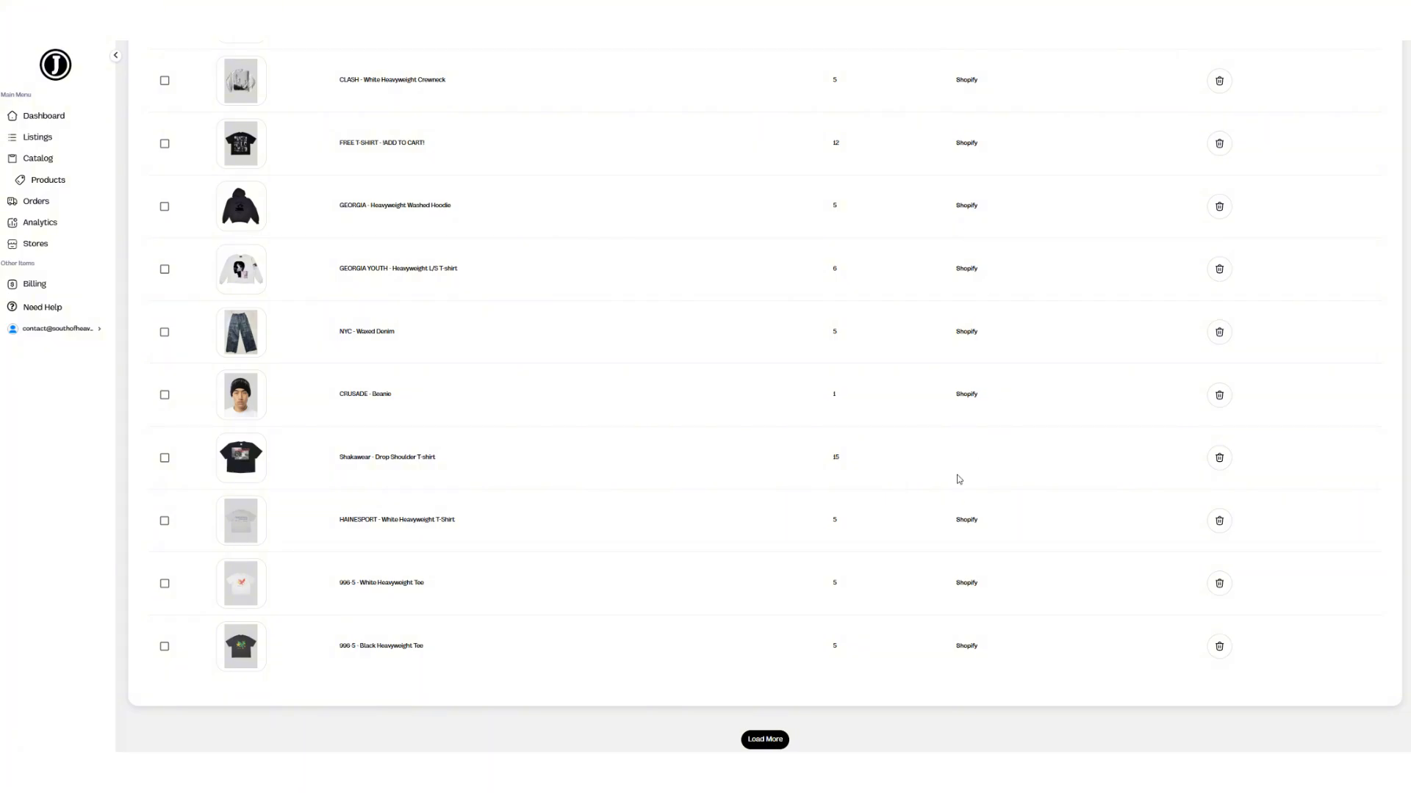
pyautogui.moveTo(436, 457); pyautogui.dragTo(335, 459)
pyautogui.click(276, 461)
pyautogui.click(164, 457)
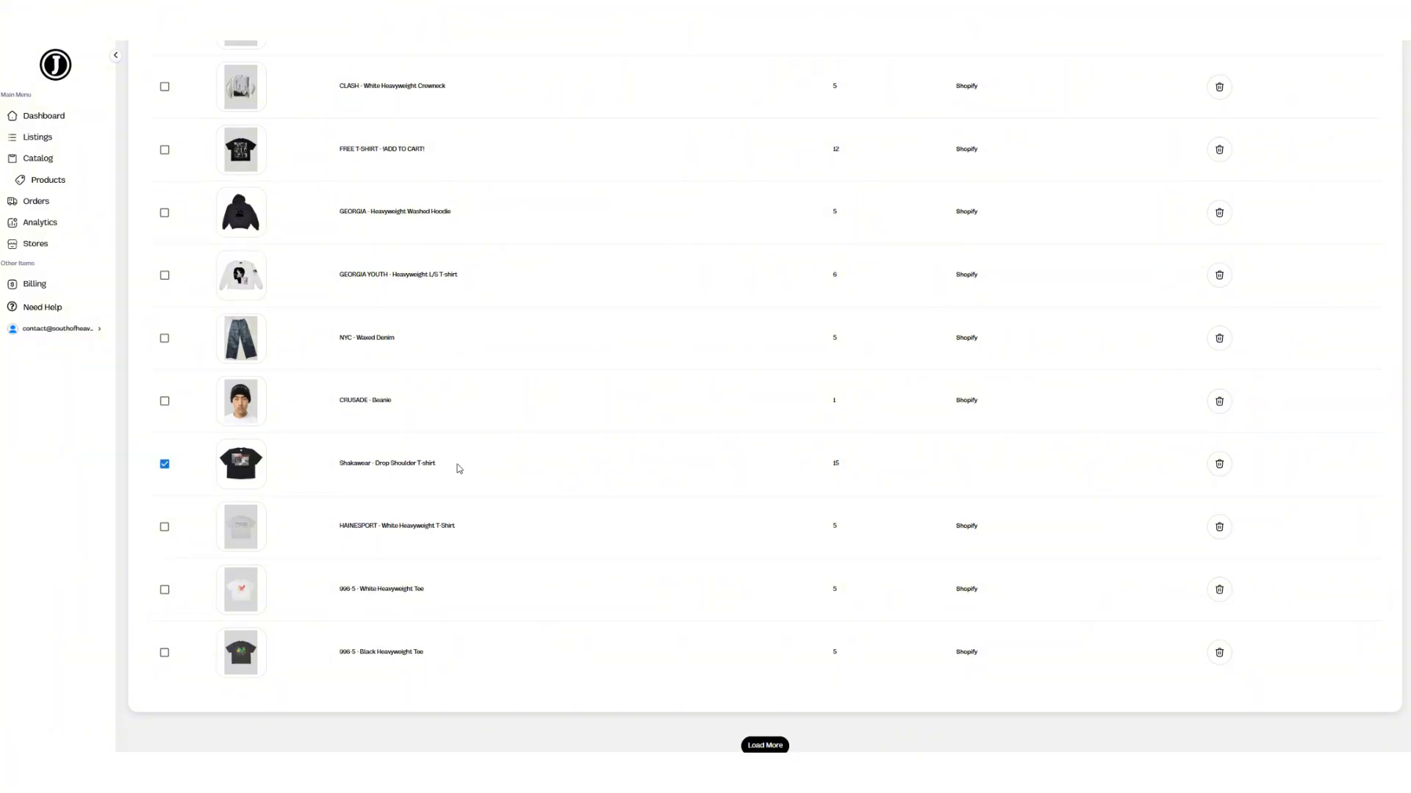
pyautogui.scroll(15, 459, 469)
pyautogui.click(278, 173)
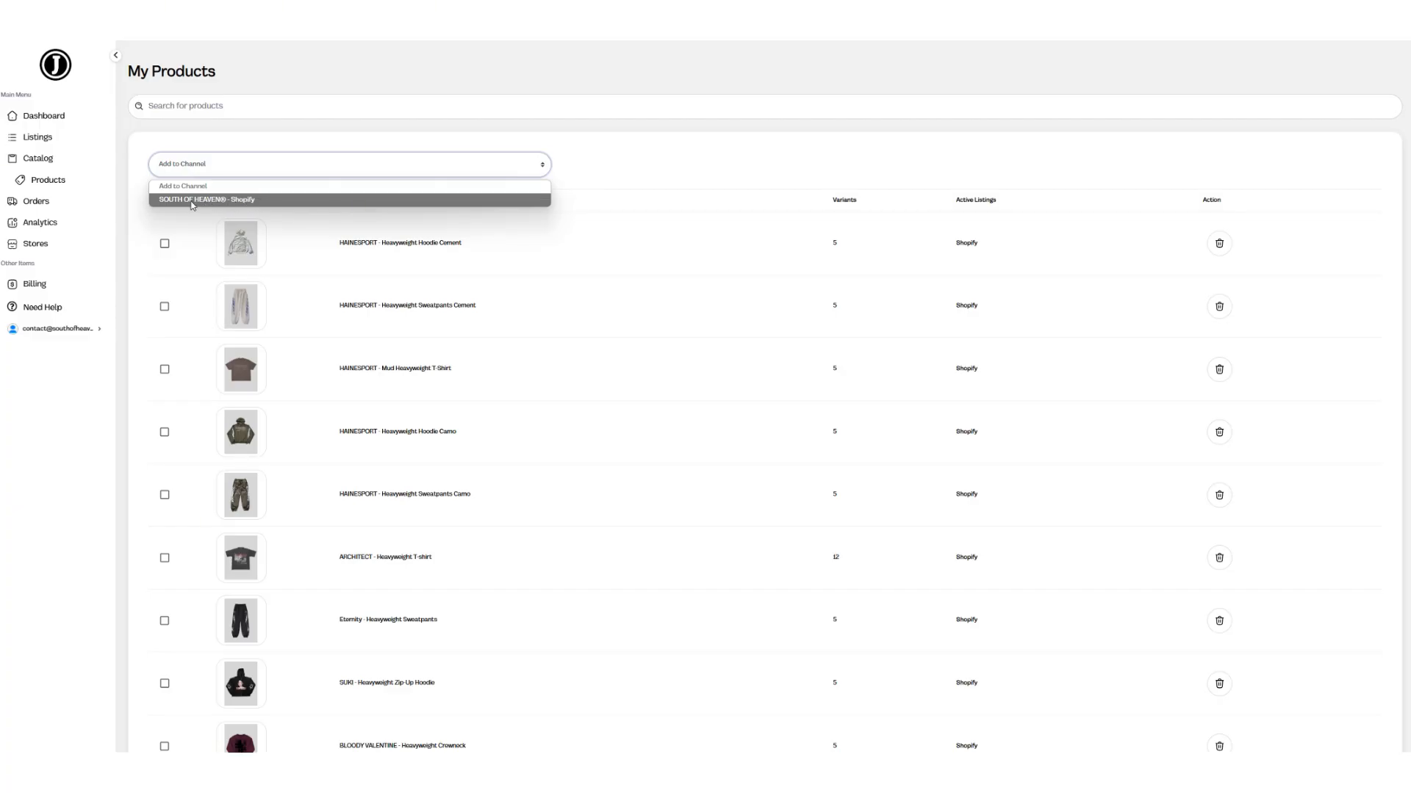
pyautogui.click(269, 200)
pyautogui.click(589, 166)
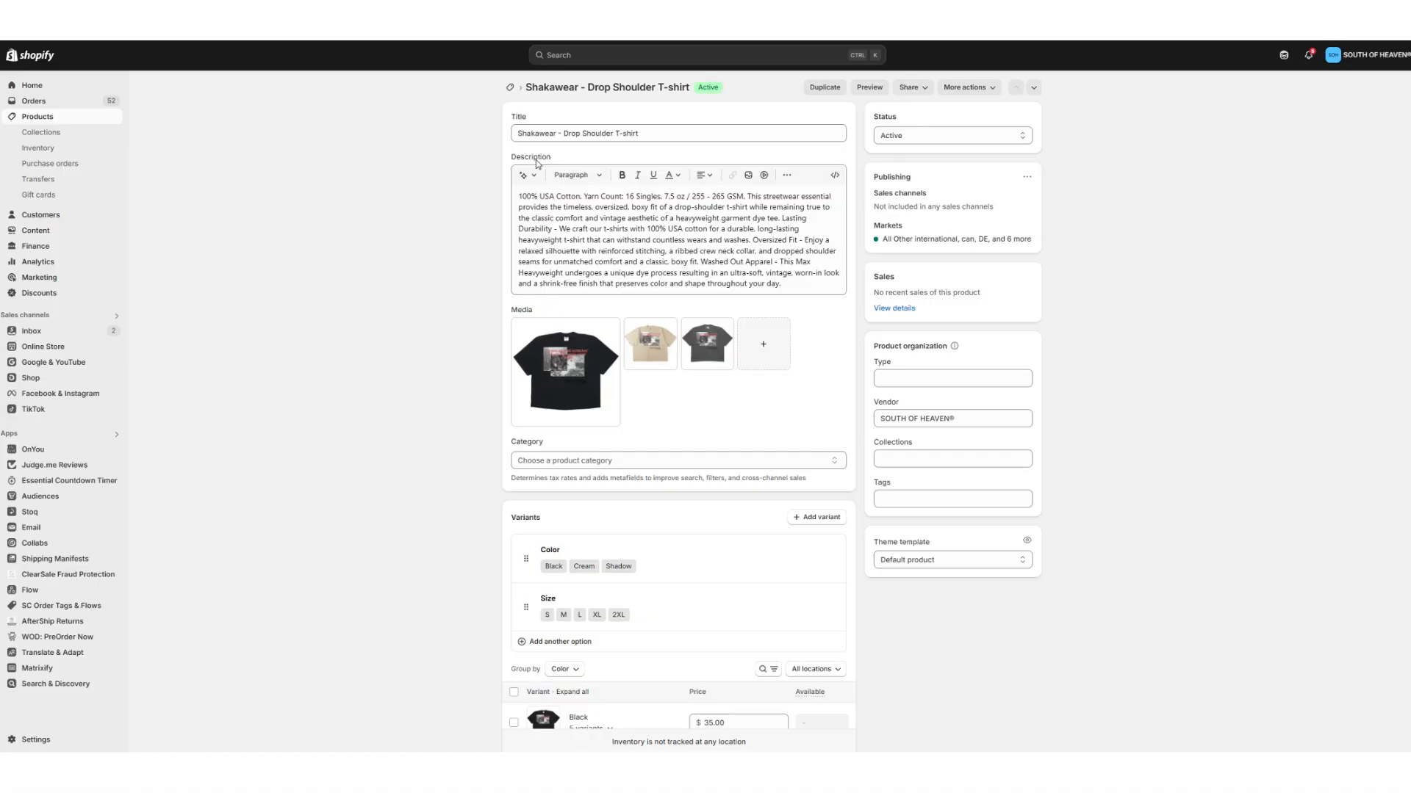
# Step: Examine the published T-shirt's Shopify page, including its description, media and the sizes and prices under the Black and Cream variants
pyautogui.scroll(-6, 636, 434)
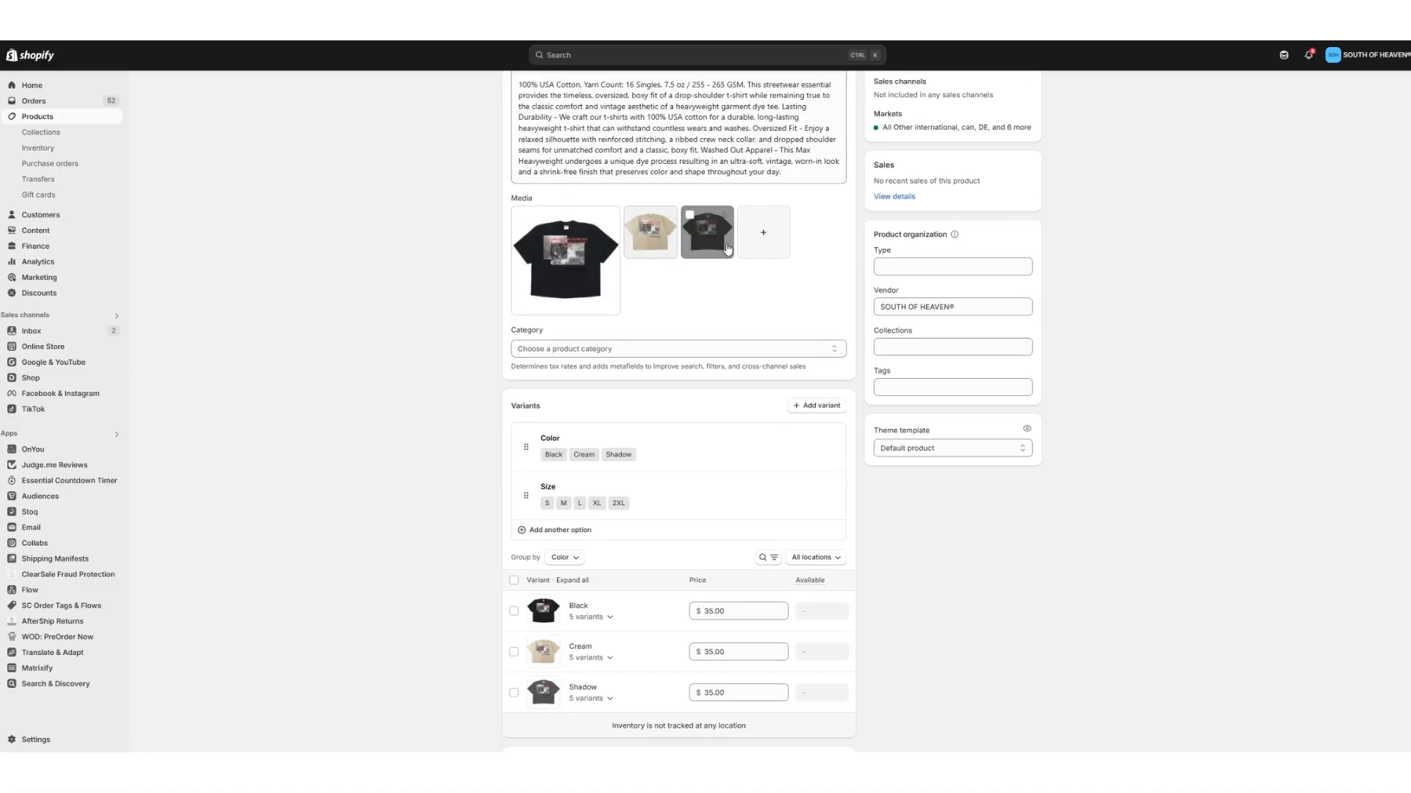
pyautogui.scroll(3, 507, 341)
pyautogui.scroll(-2, 577, 386)
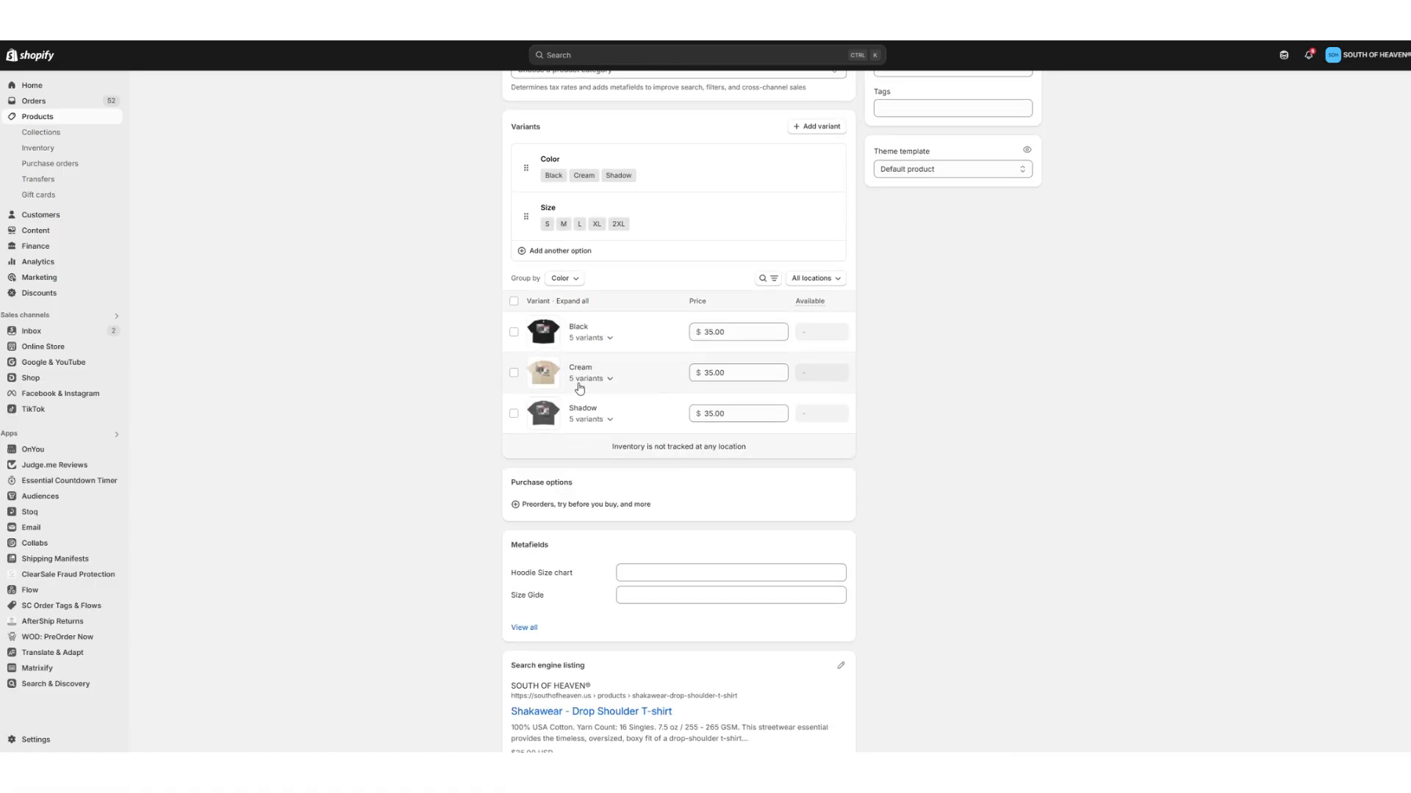
pyautogui.click(610, 338)
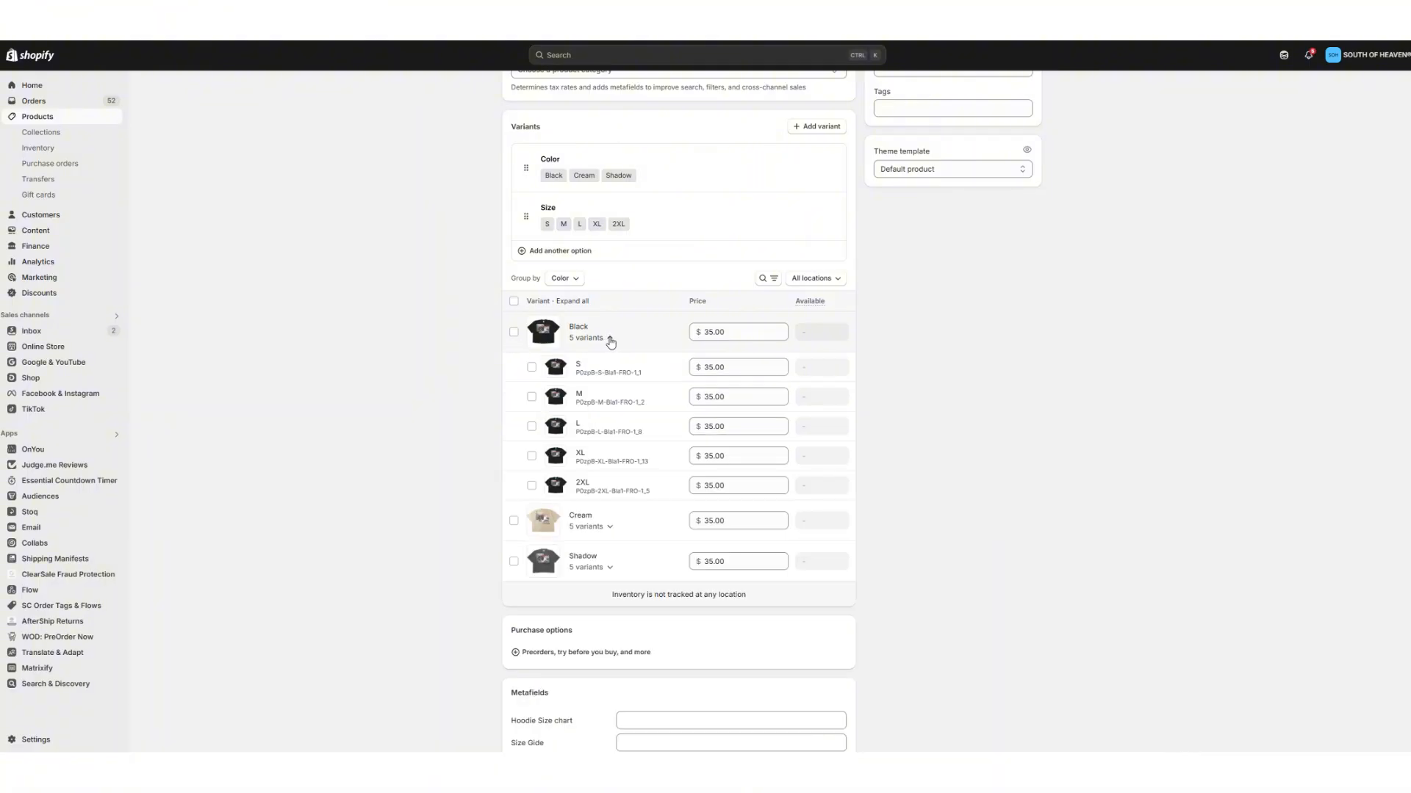
pyautogui.click(609, 338)
pyautogui.scroll(-1, 683, 374)
pyautogui.click(613, 327)
pyautogui.scroll(1, 613, 353)
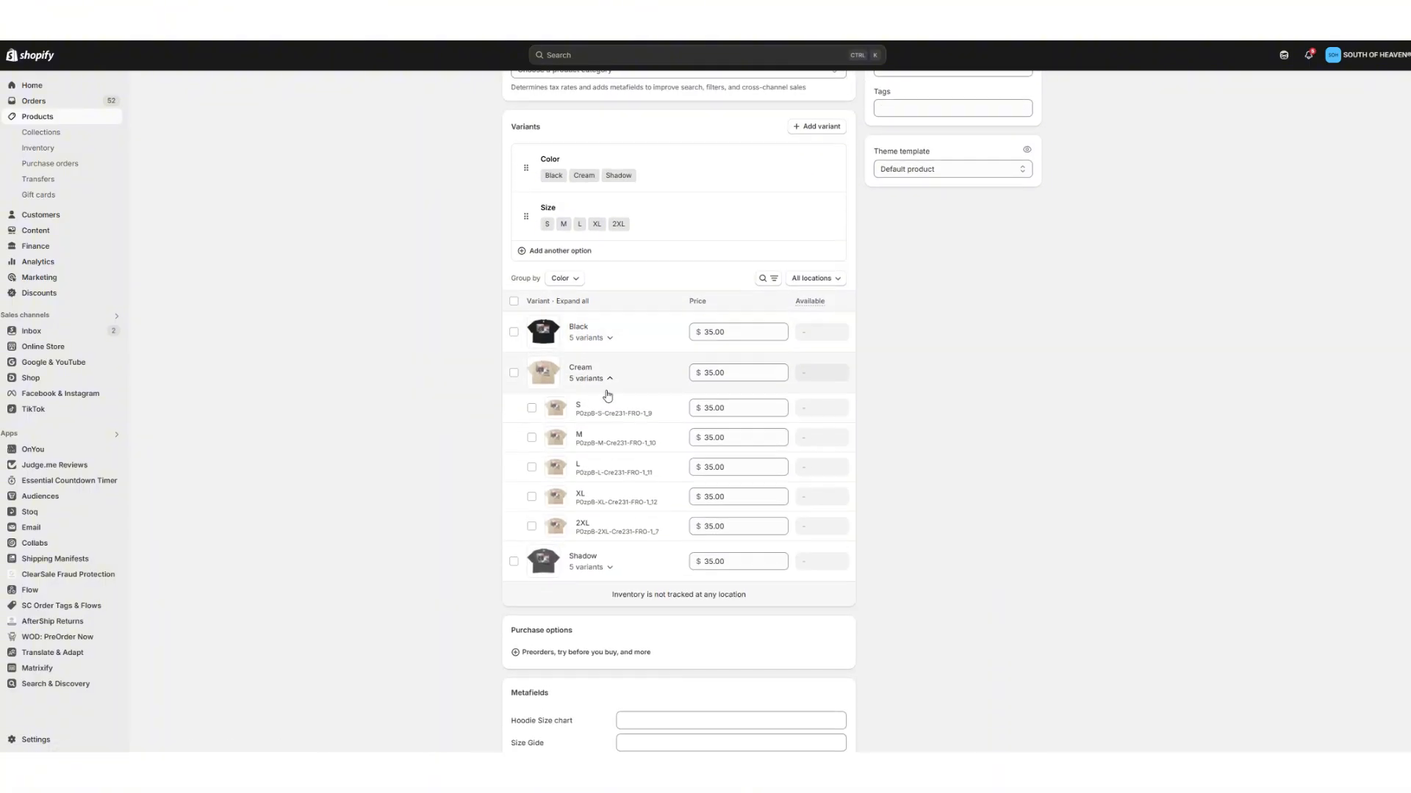
pyautogui.click(609, 382)
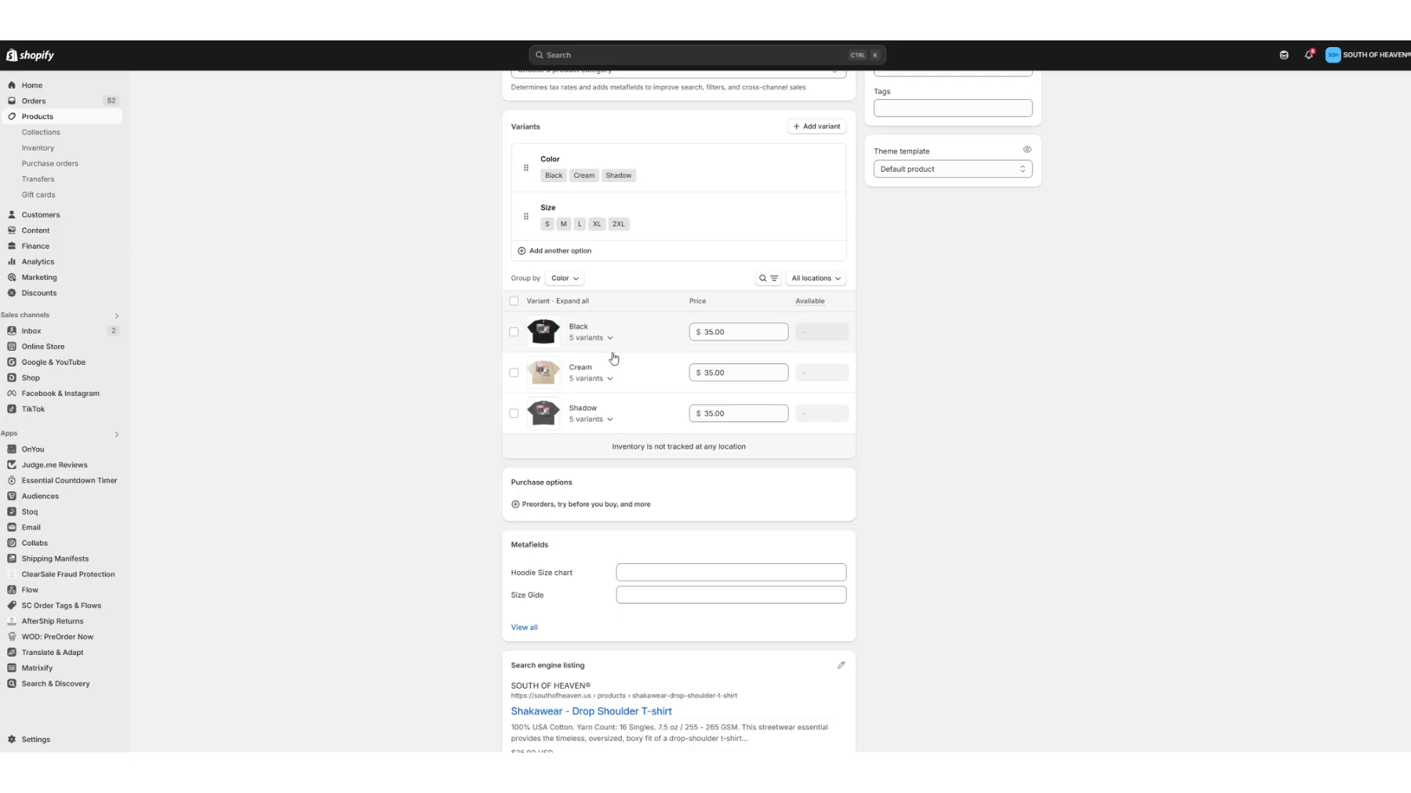
pyautogui.scroll(-1, 621, 364)
pyautogui.scroll(1, 735, 434)
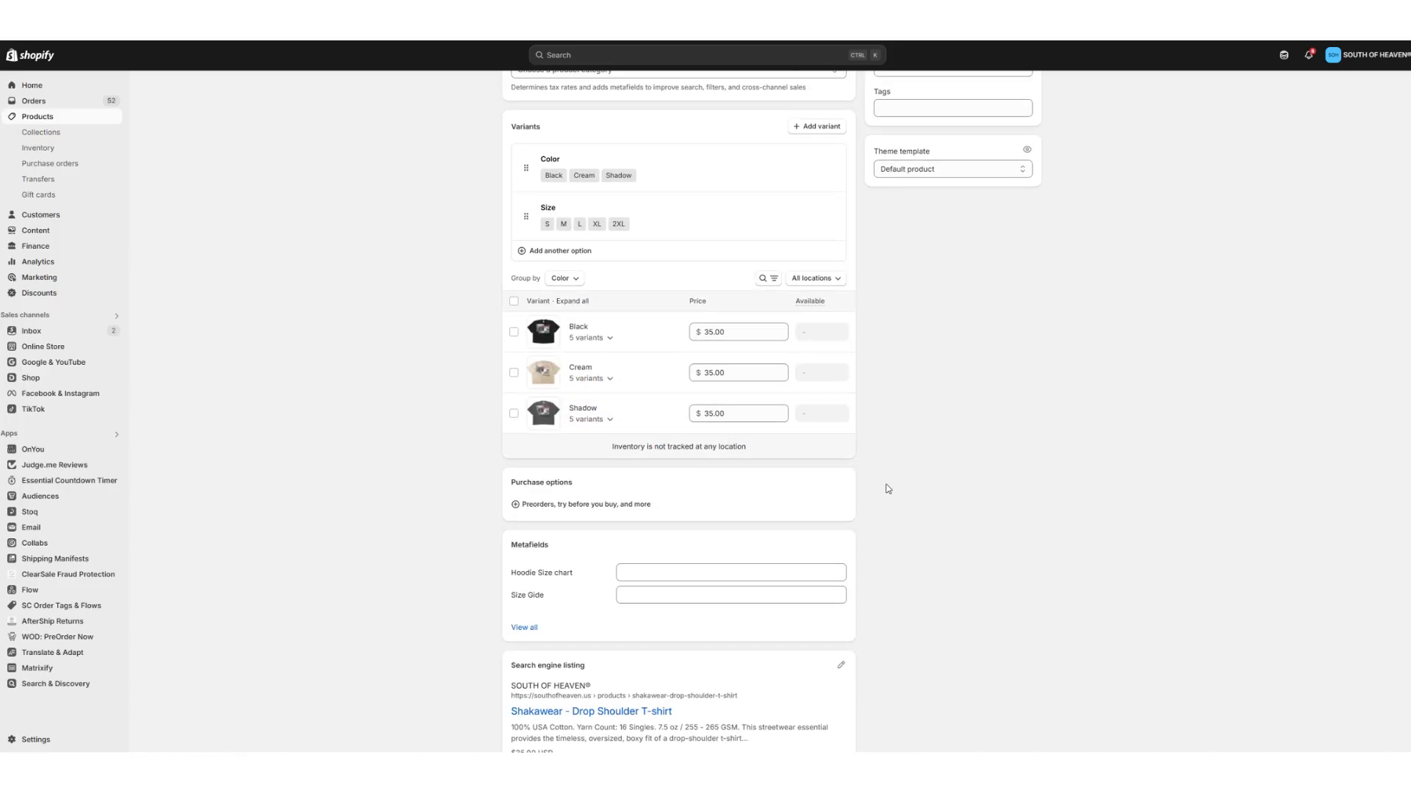
pyautogui.scroll(-1, 604, 494)
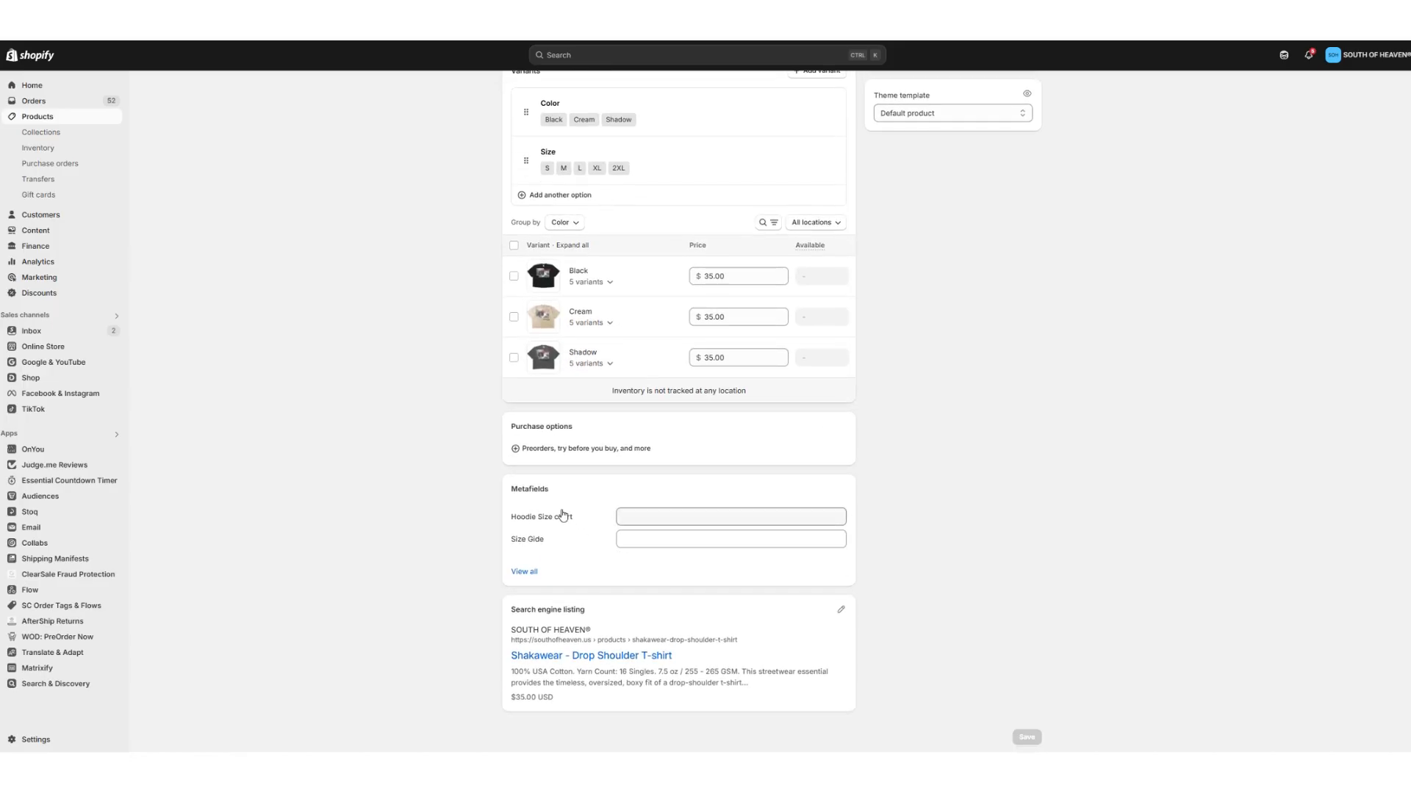
pyautogui.scroll(8, 698, 448)
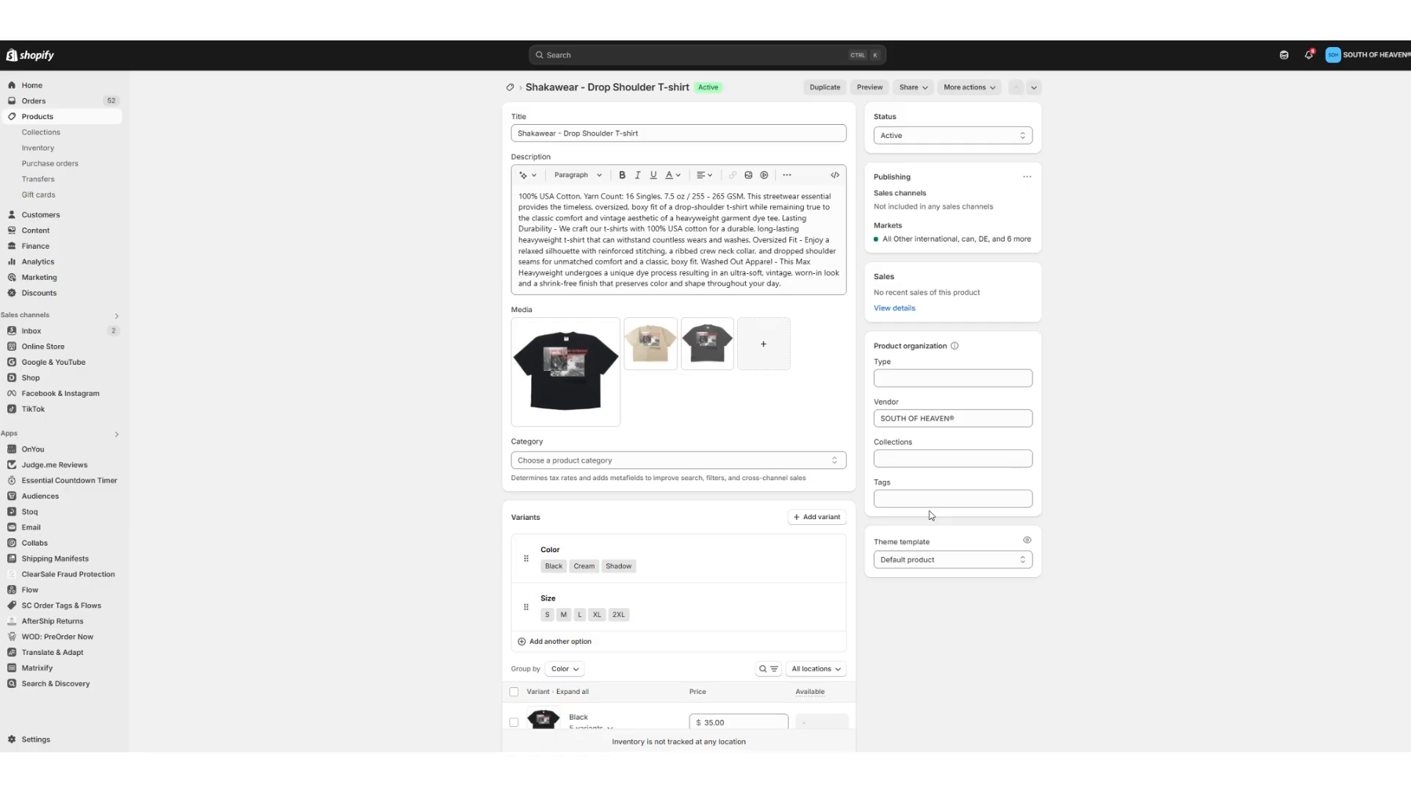
pyautogui.moveTo(801, 285); pyautogui.dragTo(506, 177)
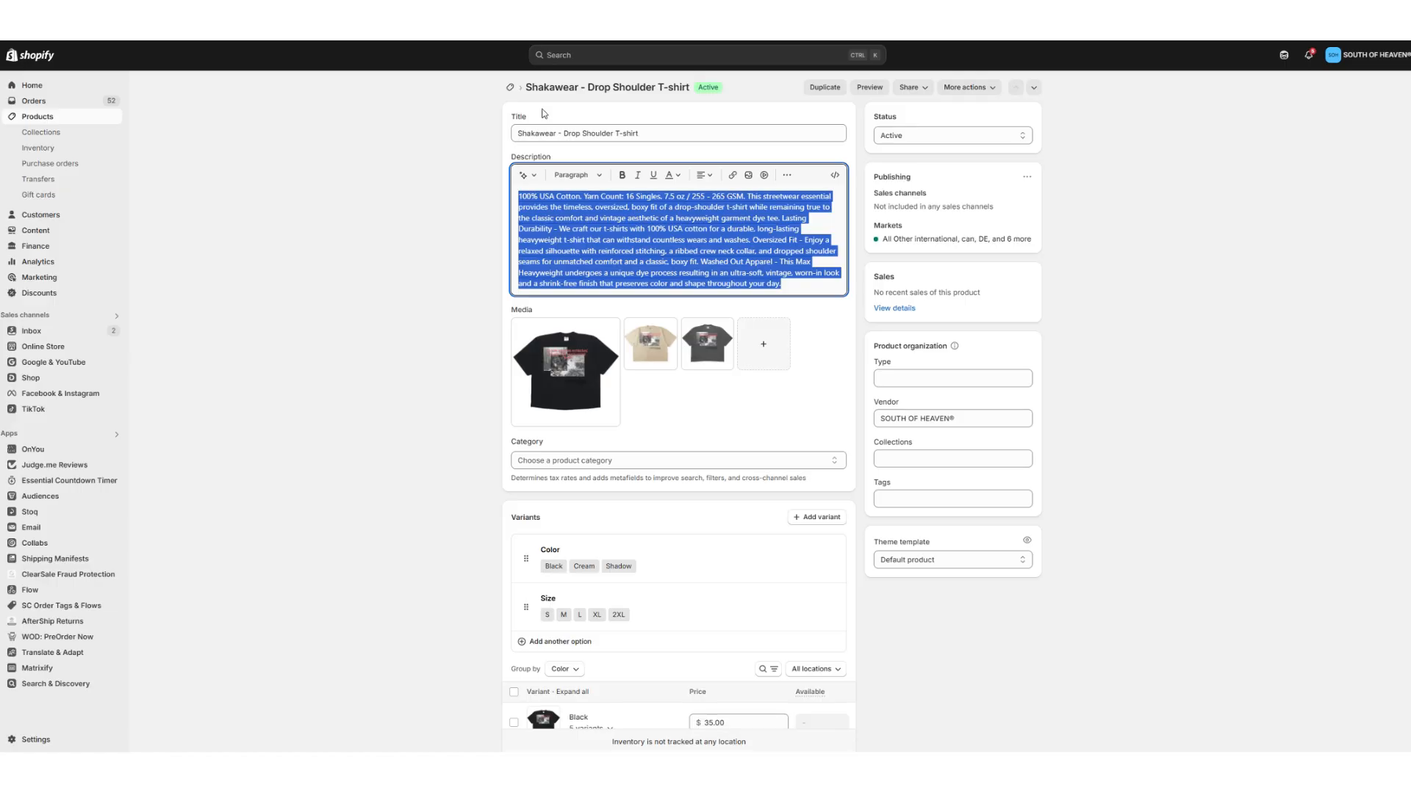
# Step: Switch to Jumbodtg and, from the unsynced order, open listing sync for the MADE IN CHINA - Labor Hat Jet Black
pyautogui.hotkey('alt', 'Tab')
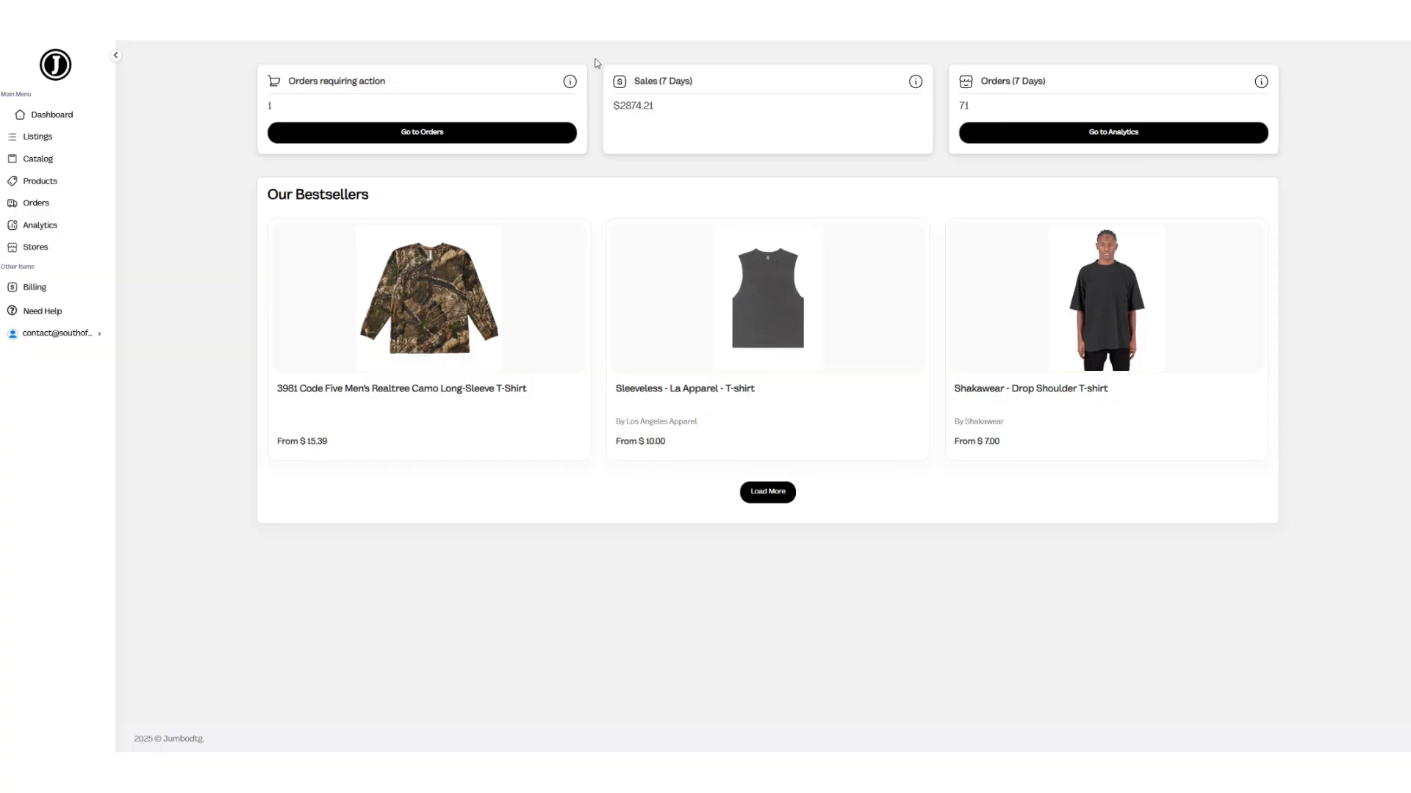
pyautogui.click(50, 204)
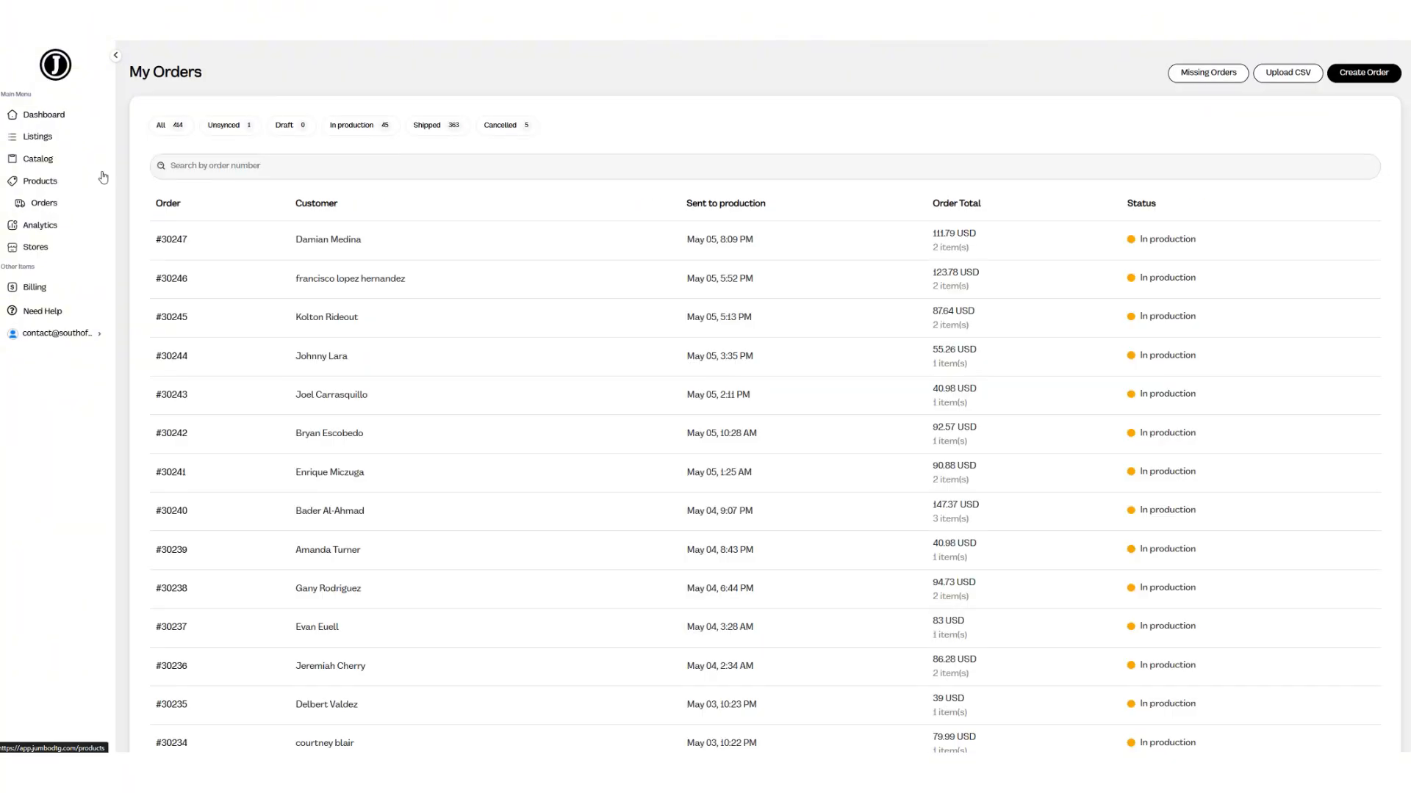
pyautogui.click(229, 126)
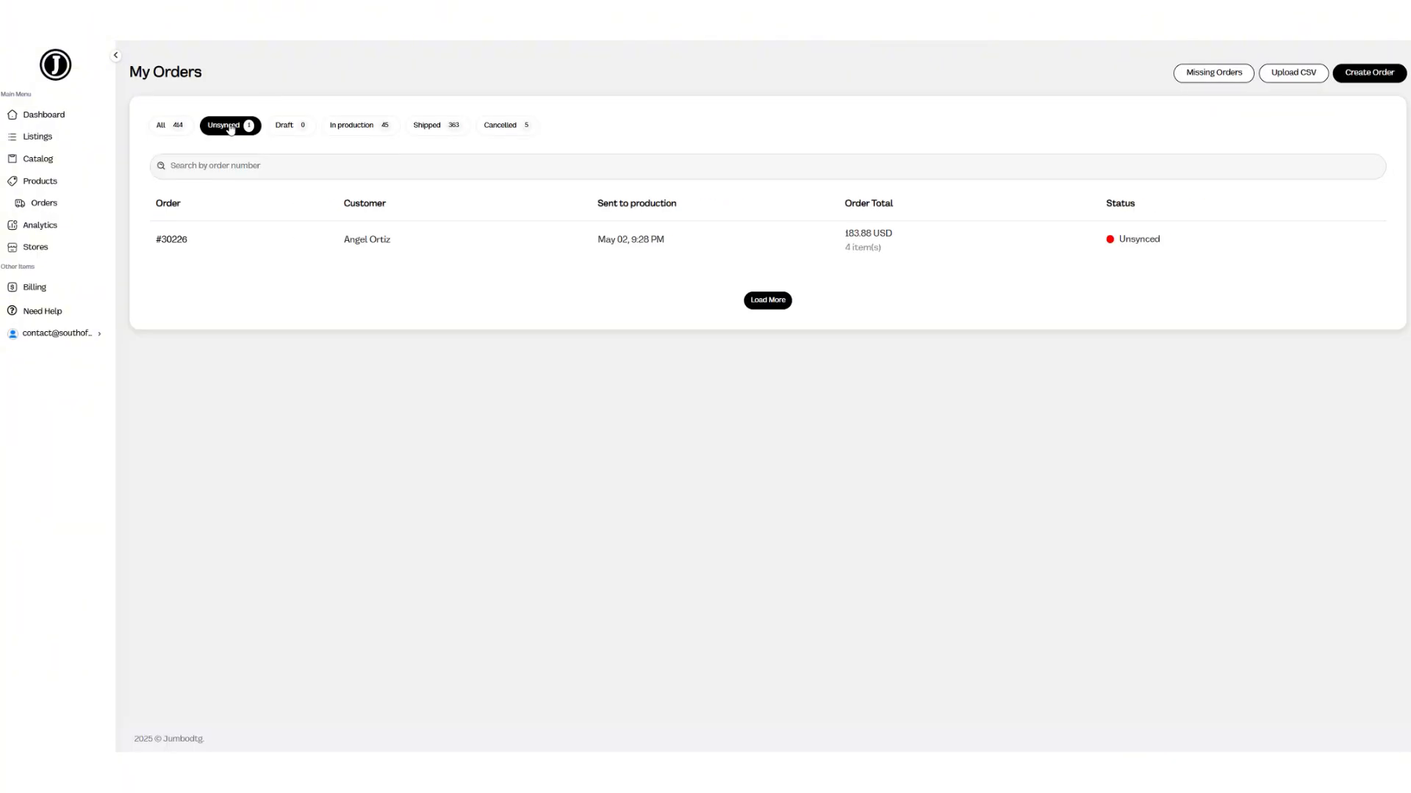
pyautogui.click(629, 236)
pyautogui.scroll(-8, 624, 242)
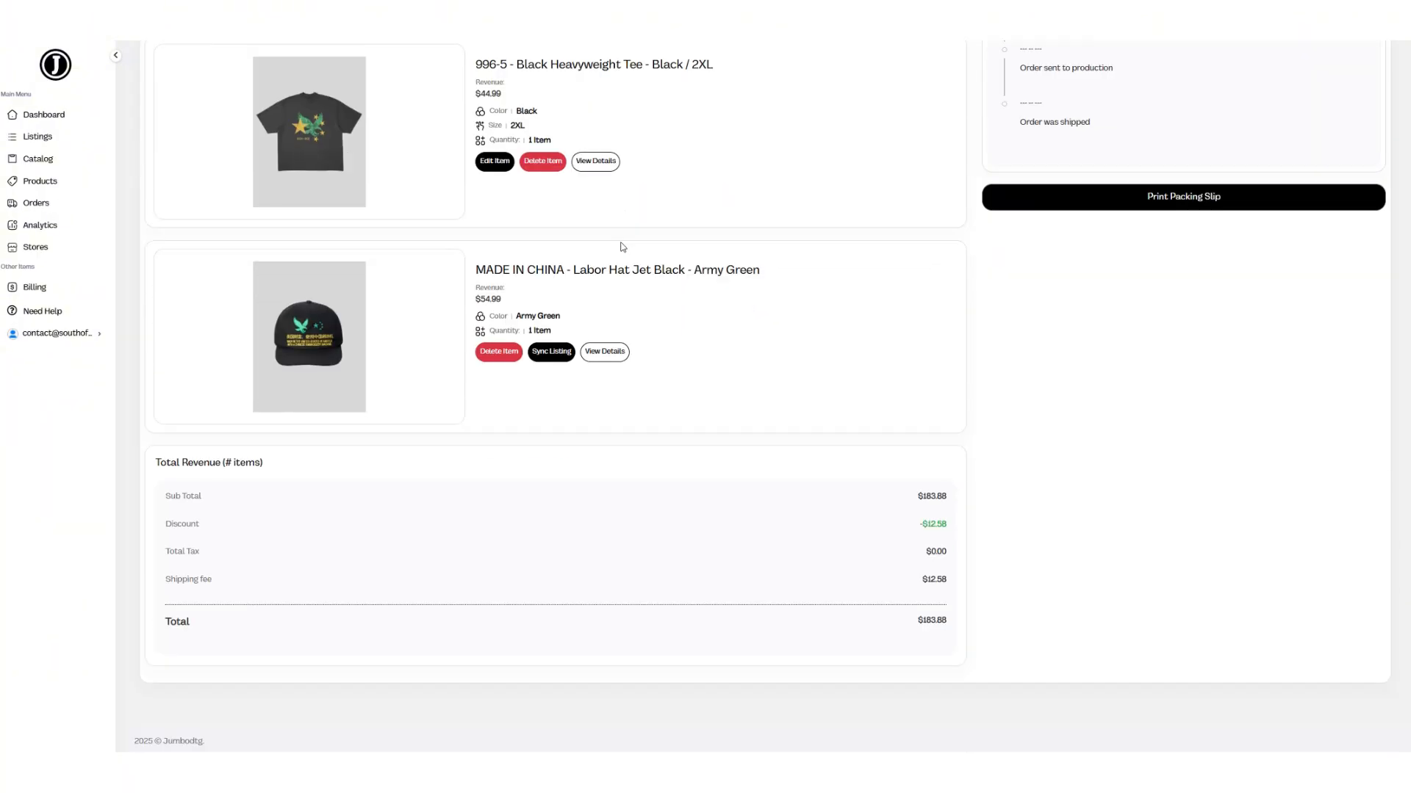
pyautogui.click(551, 355)
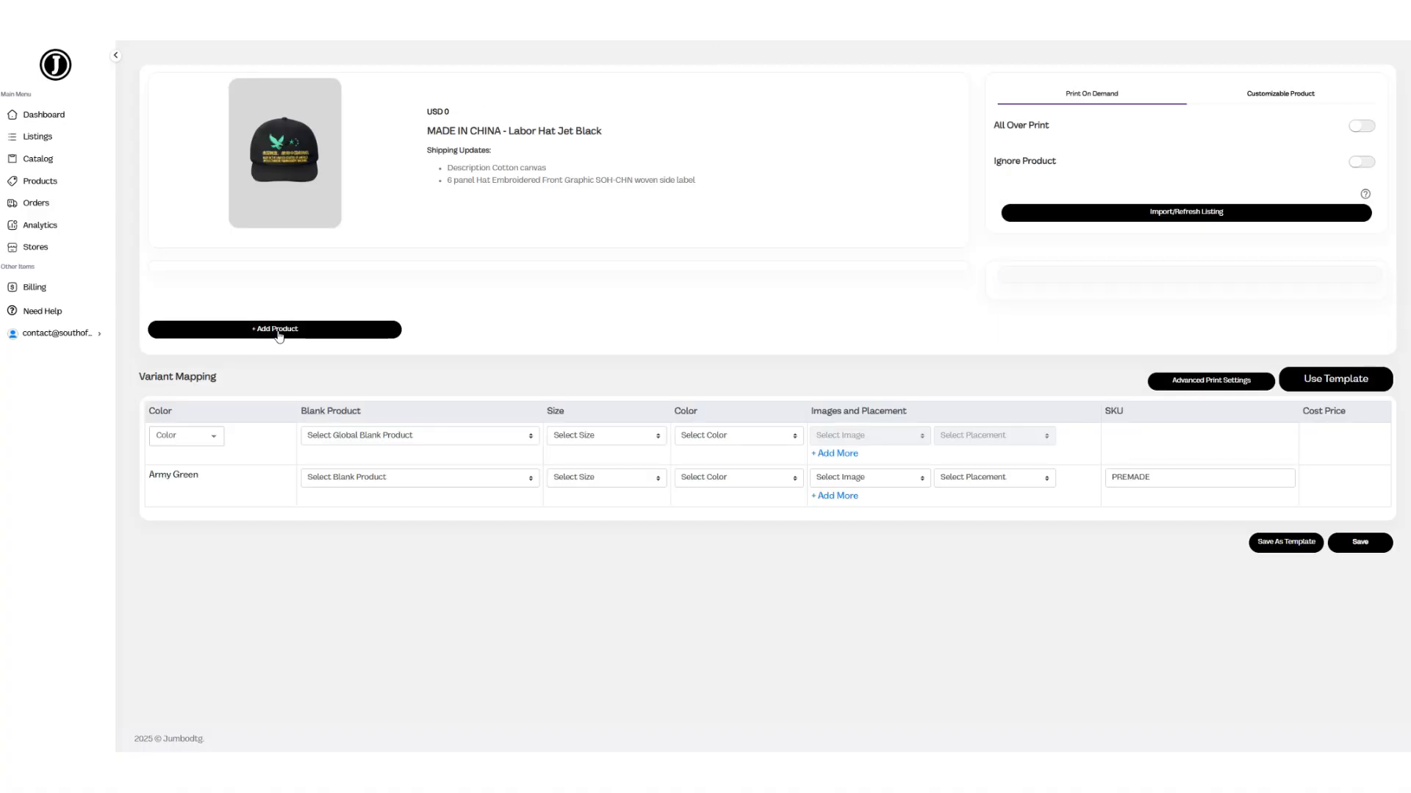
# Step: Find PREMADE PRODUCT in the product catalog and add it to the hat listing
pyautogui.click(334, 327)
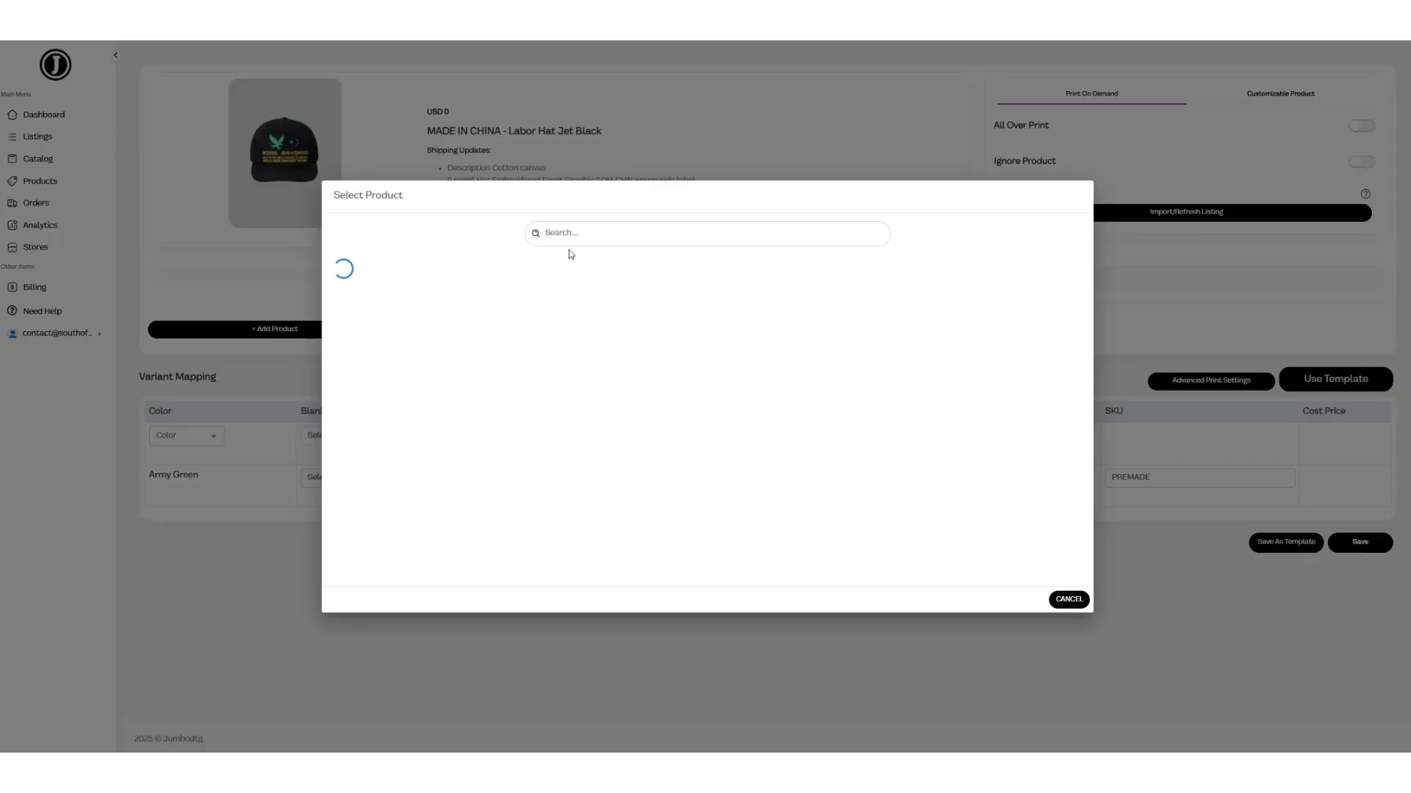
pyautogui.click(572, 233)
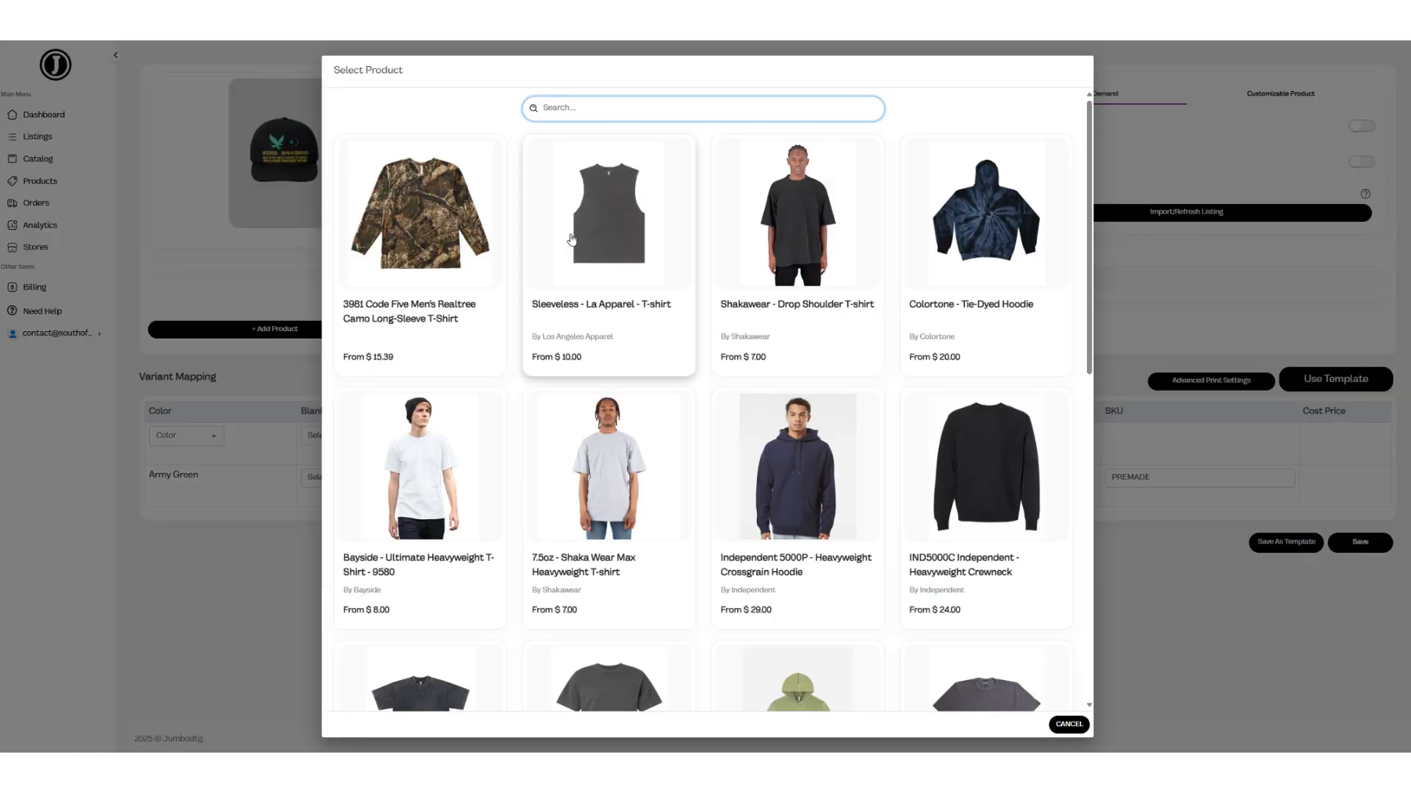
pyautogui.write('prema')
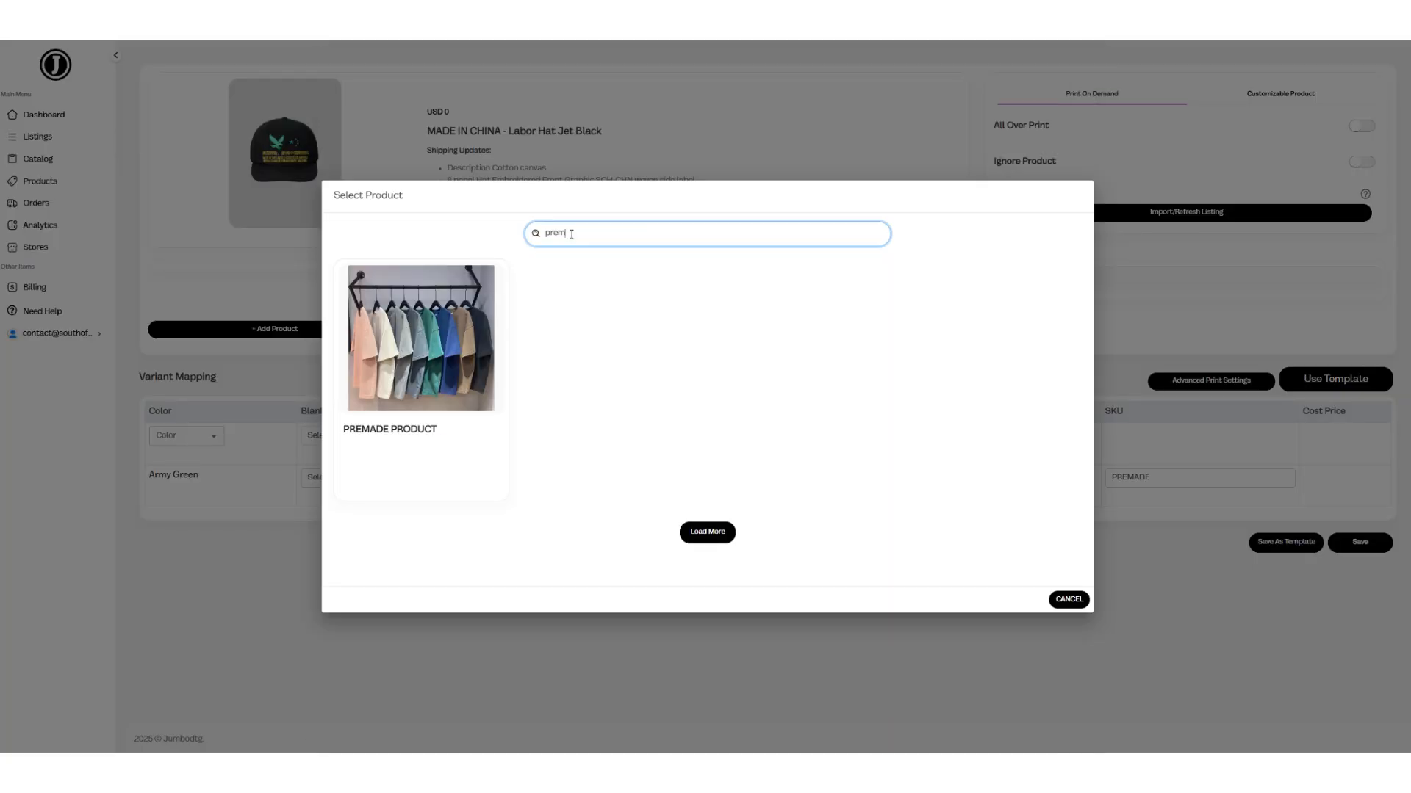
pyautogui.click(482, 361)
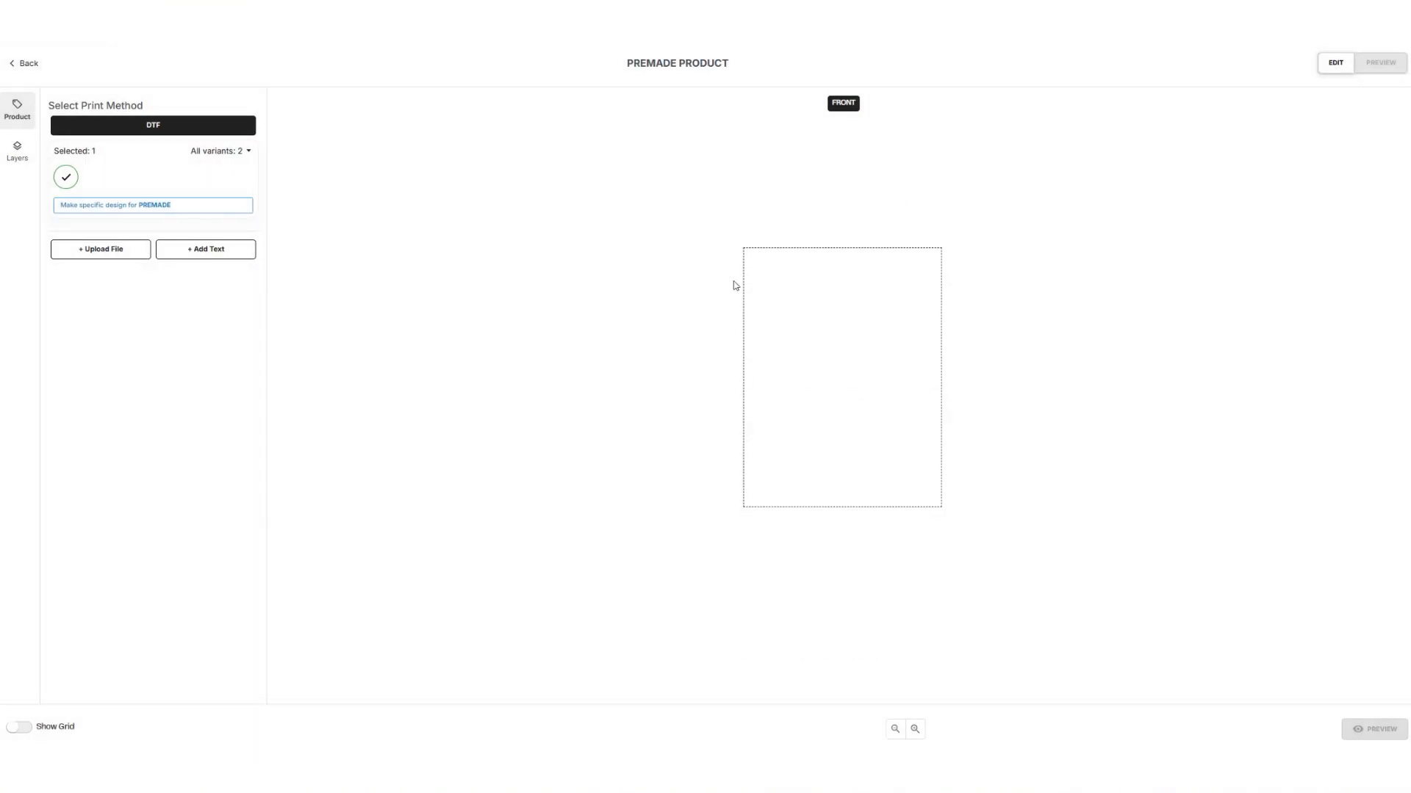
# Step: Upload the hat image Blackfront.jpg as the front design of the premade product, preview it and save the placement
pyautogui.click(110, 251)
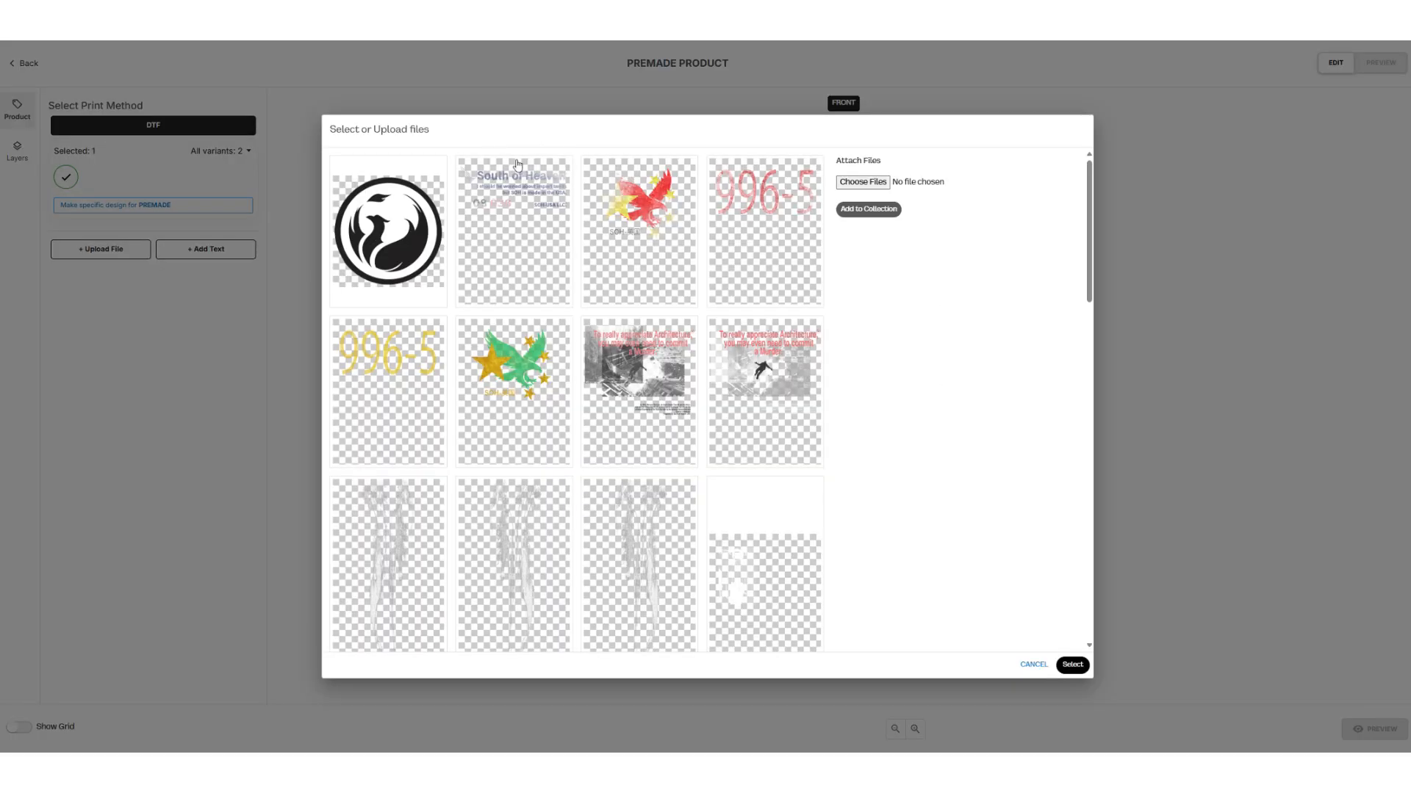
pyautogui.click(866, 184)
pyautogui.doubleClick(157, 91)
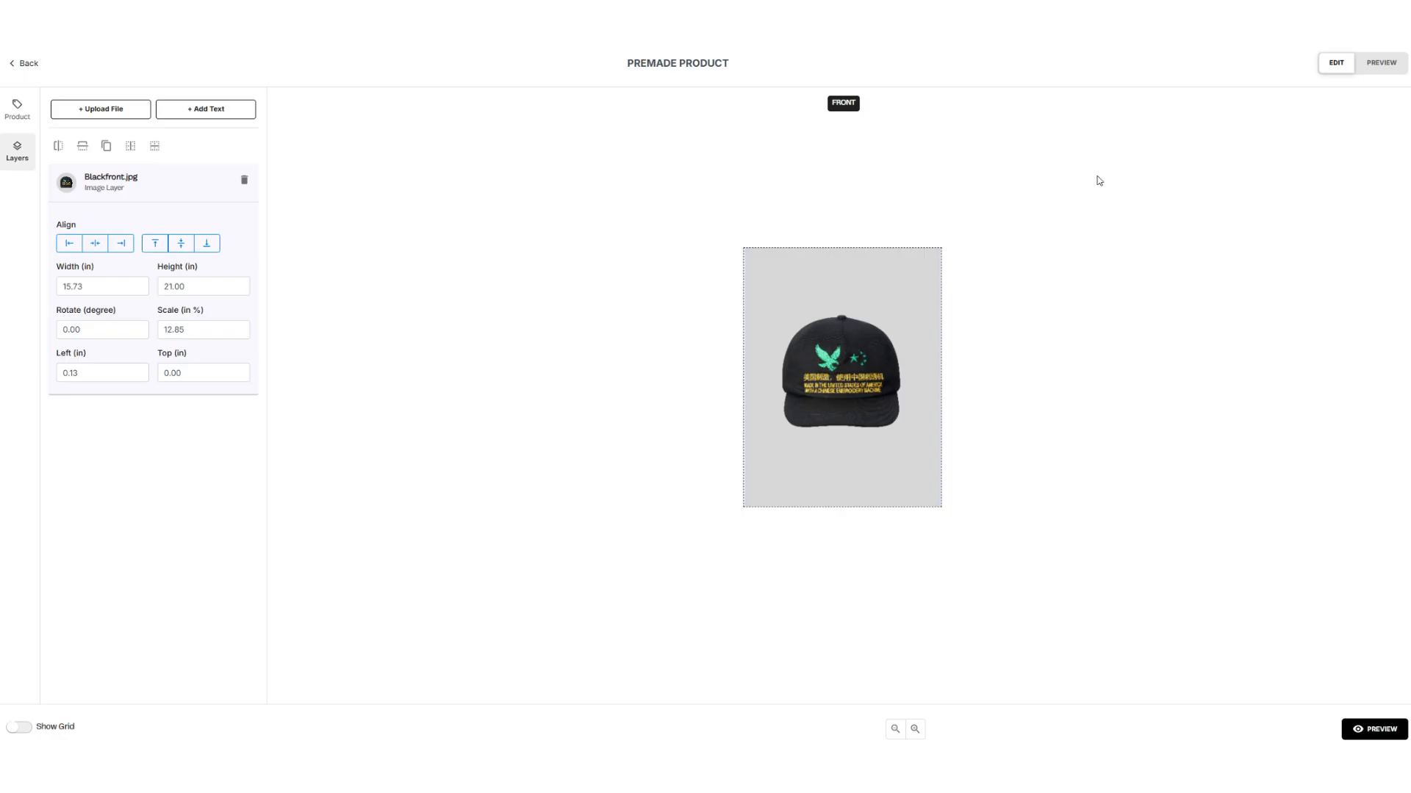
pyautogui.click(1397, 734)
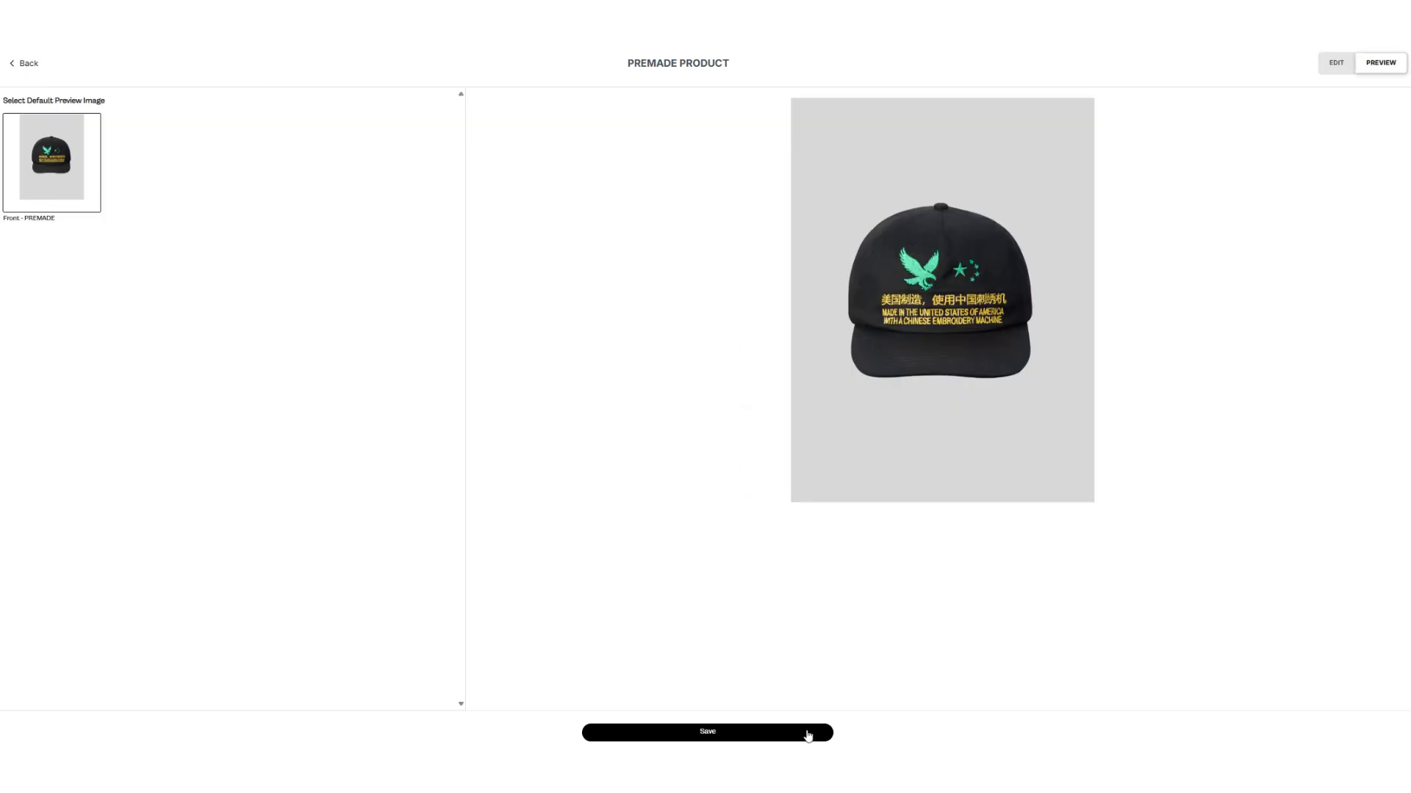
pyautogui.click(810, 732)
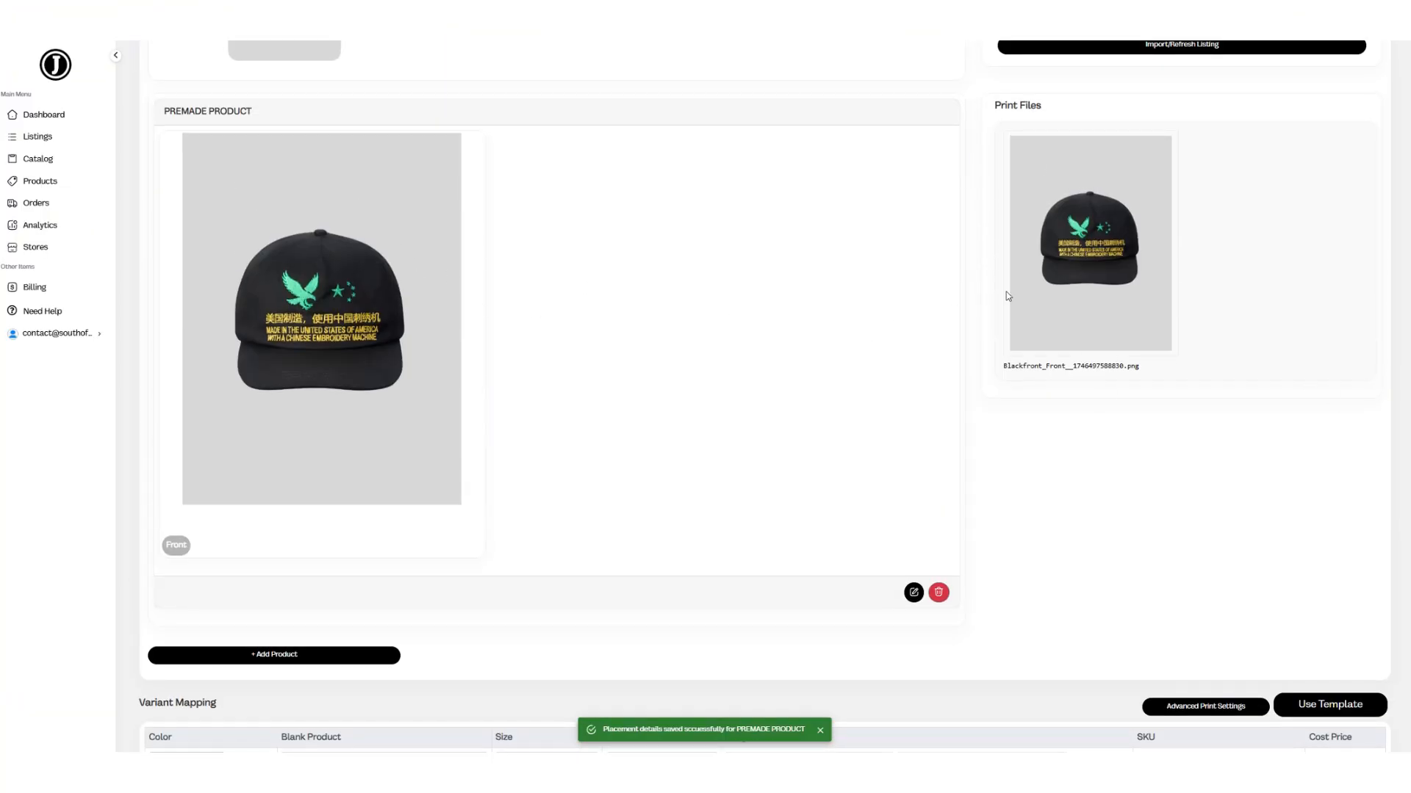
# Step: In the variant mapping, set the global blank product to PREMADE PRODUCT and the size to One Size
pyautogui.scroll(-2, 510, 330)
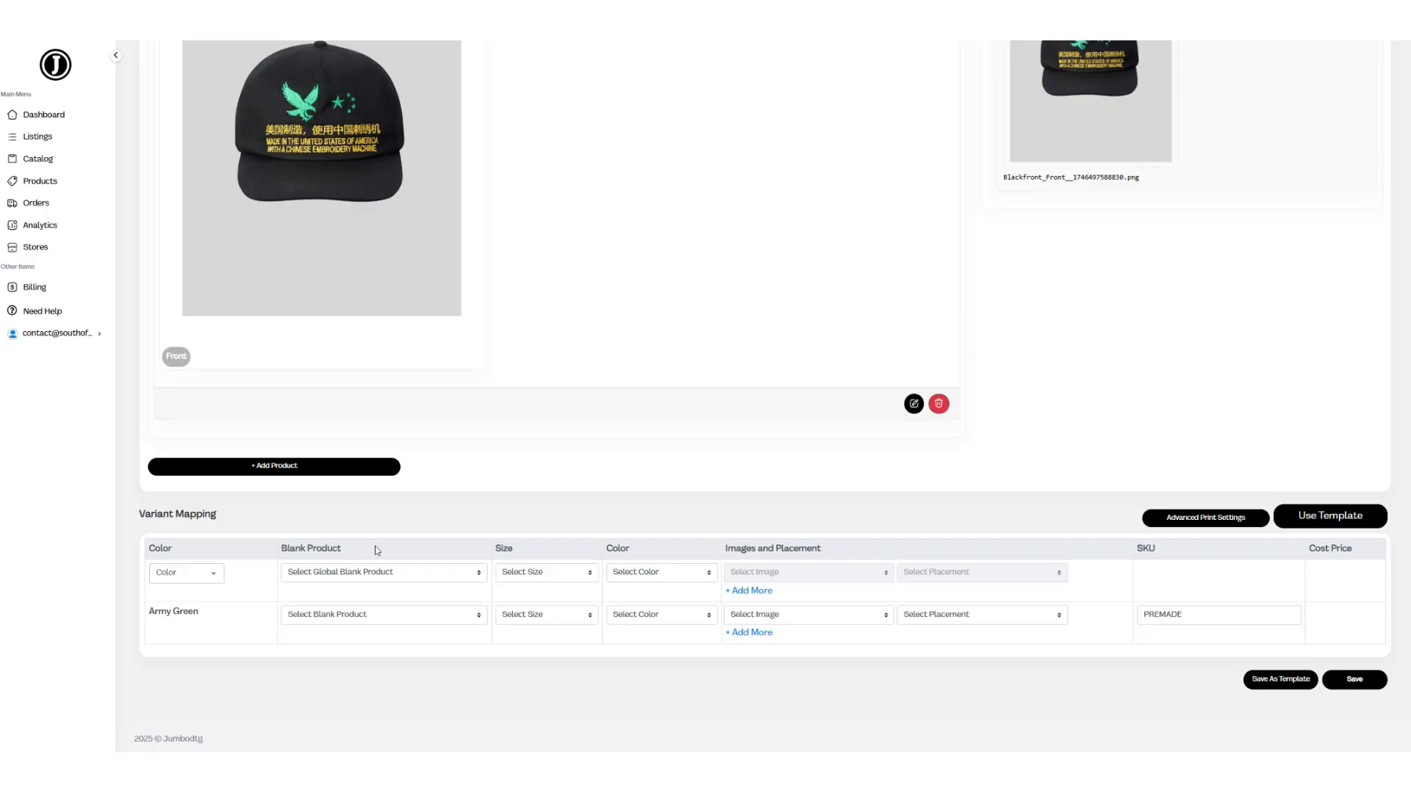
pyautogui.click(359, 580)
pyautogui.click(330, 604)
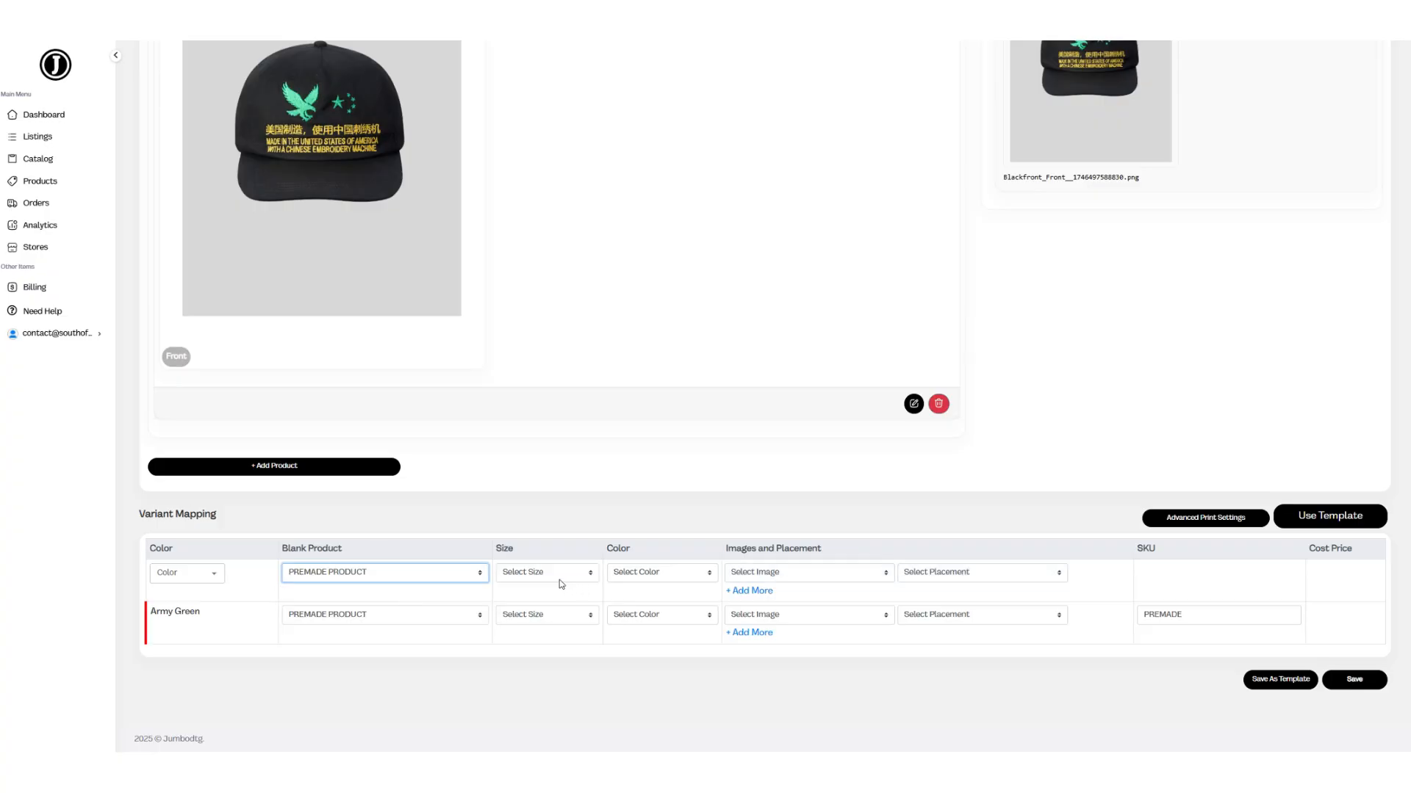
pyautogui.click(550, 577)
pyautogui.scroll(1, 382, 243)
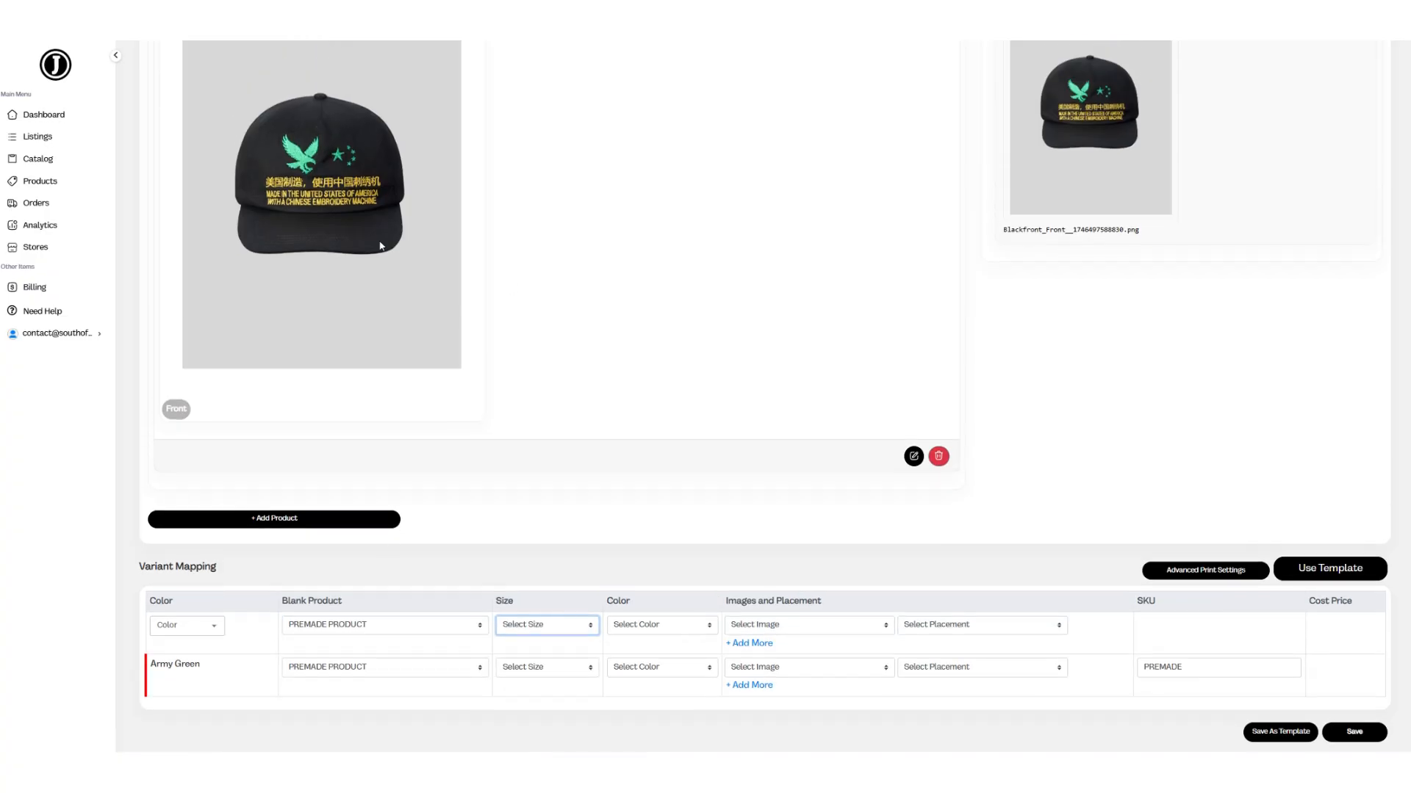
pyautogui.scroll(-2, 381, 243)
pyautogui.click(544, 579)
pyautogui.click(540, 607)
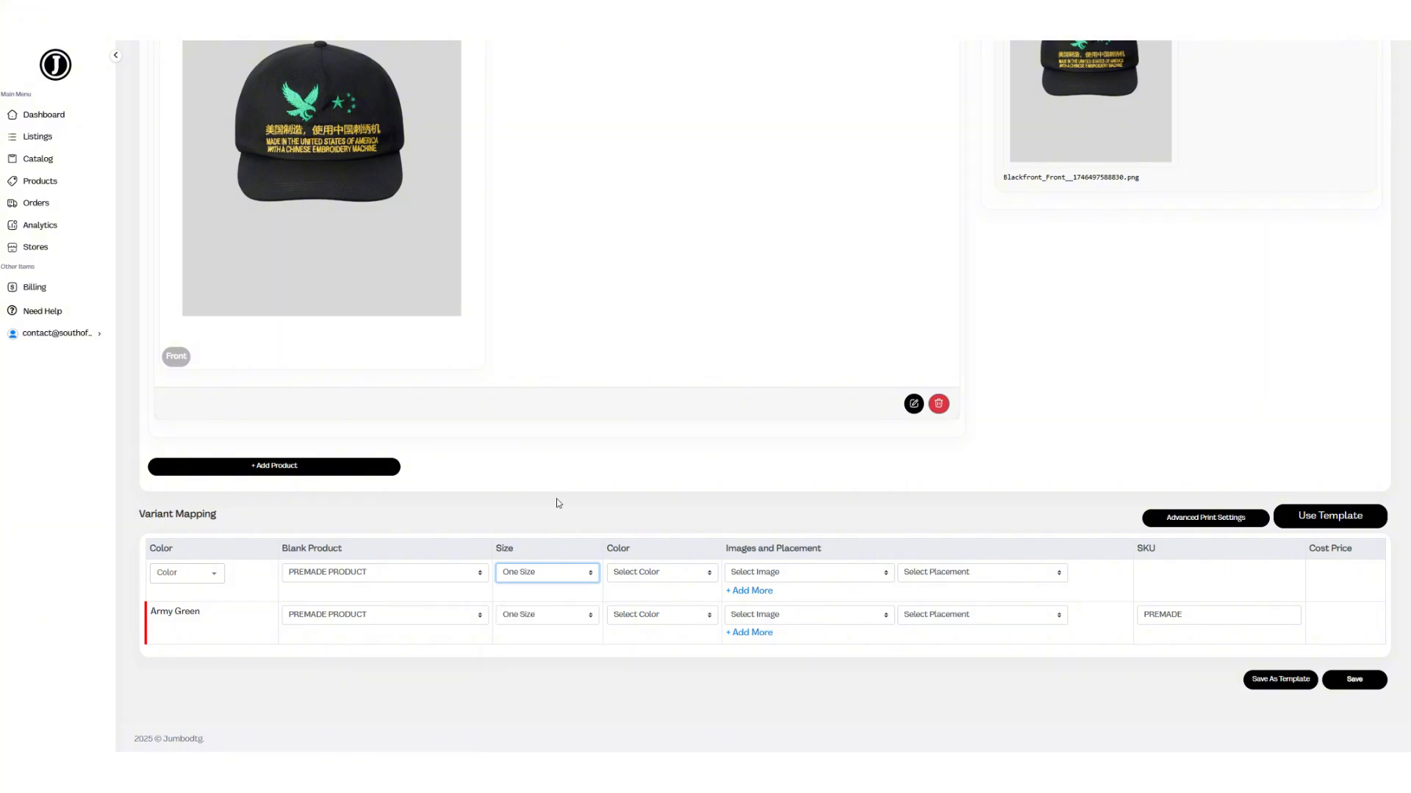
pyautogui.click(558, 580)
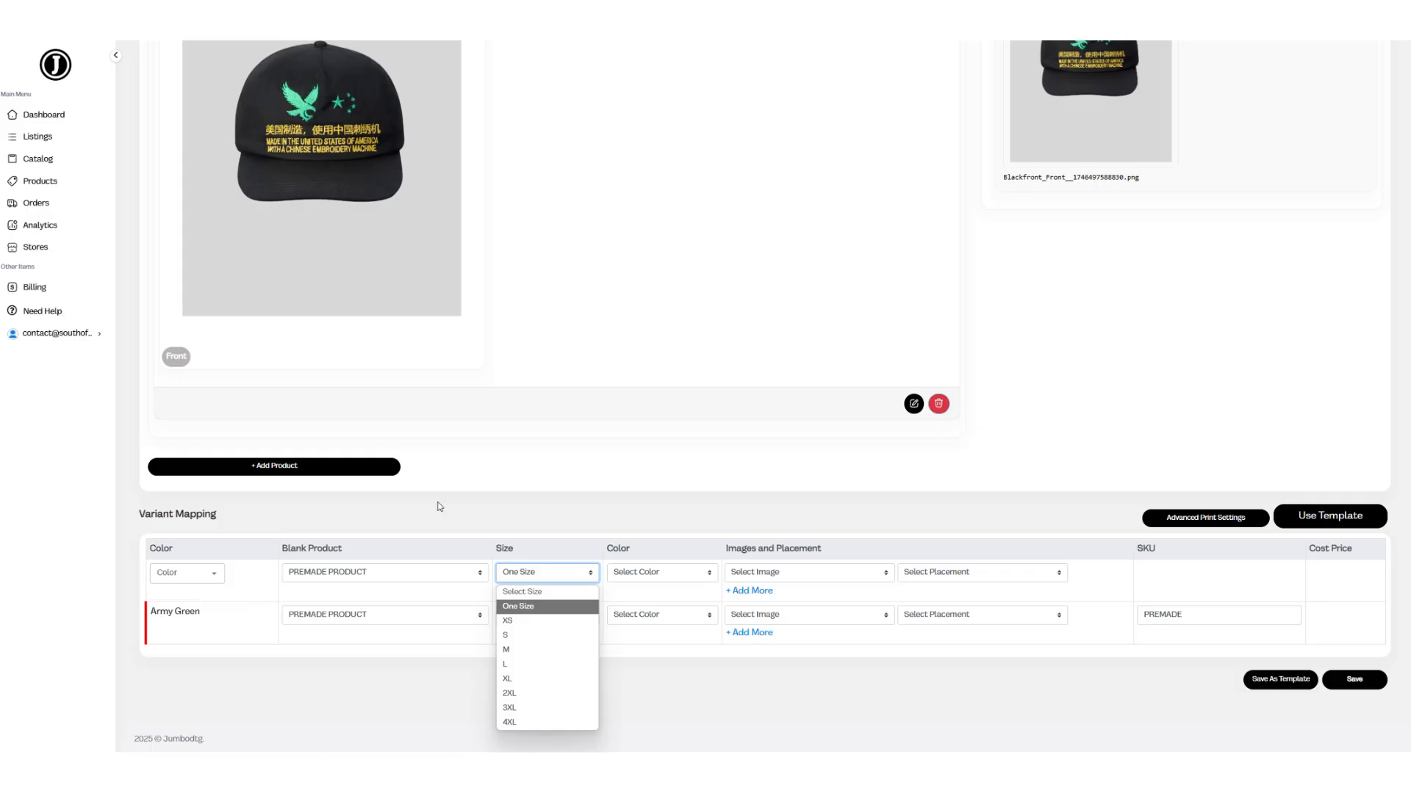
pyautogui.click(550, 614)
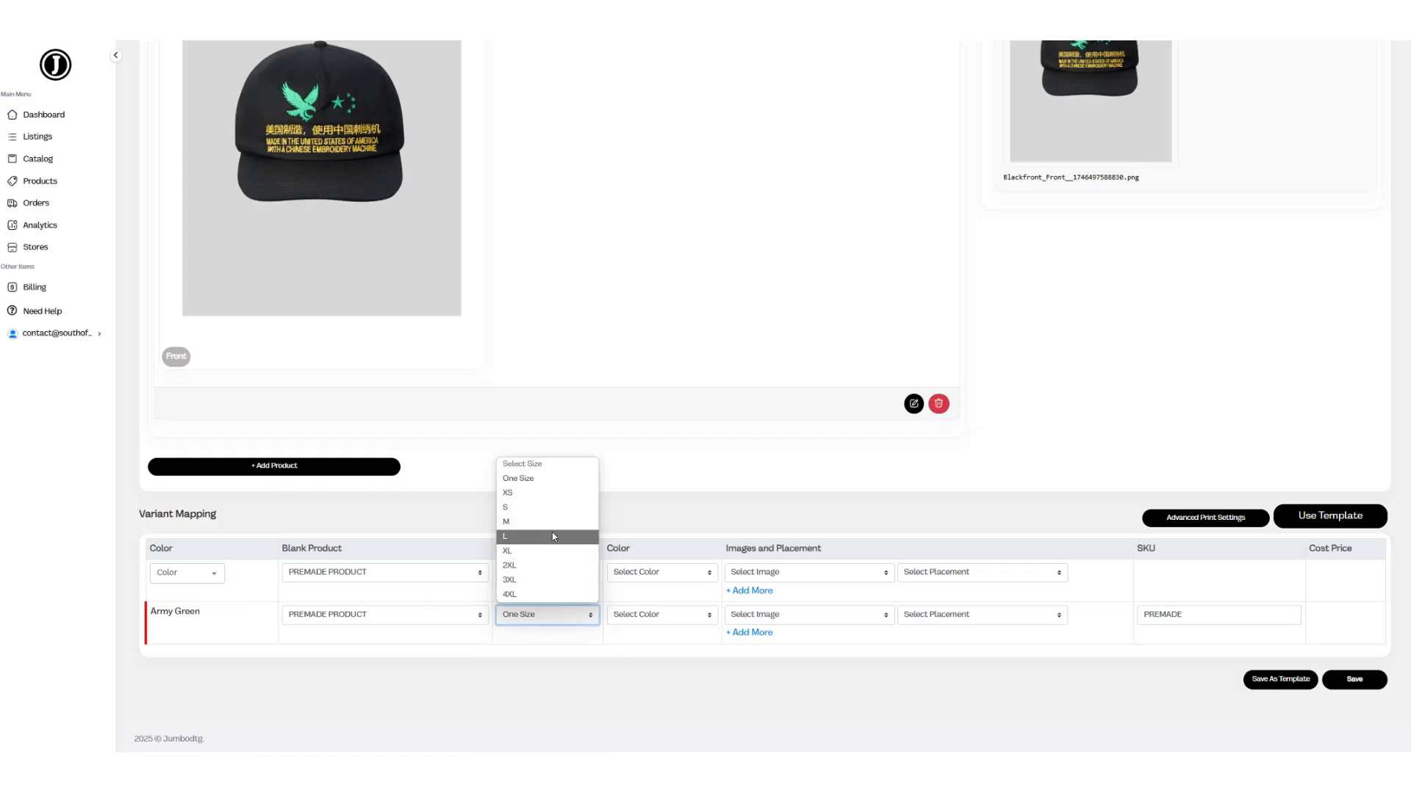
# Step: Set the global mapping color to PREMADE and assign the uploaded Blackfront image to the Front placement
pyautogui.click(675, 573)
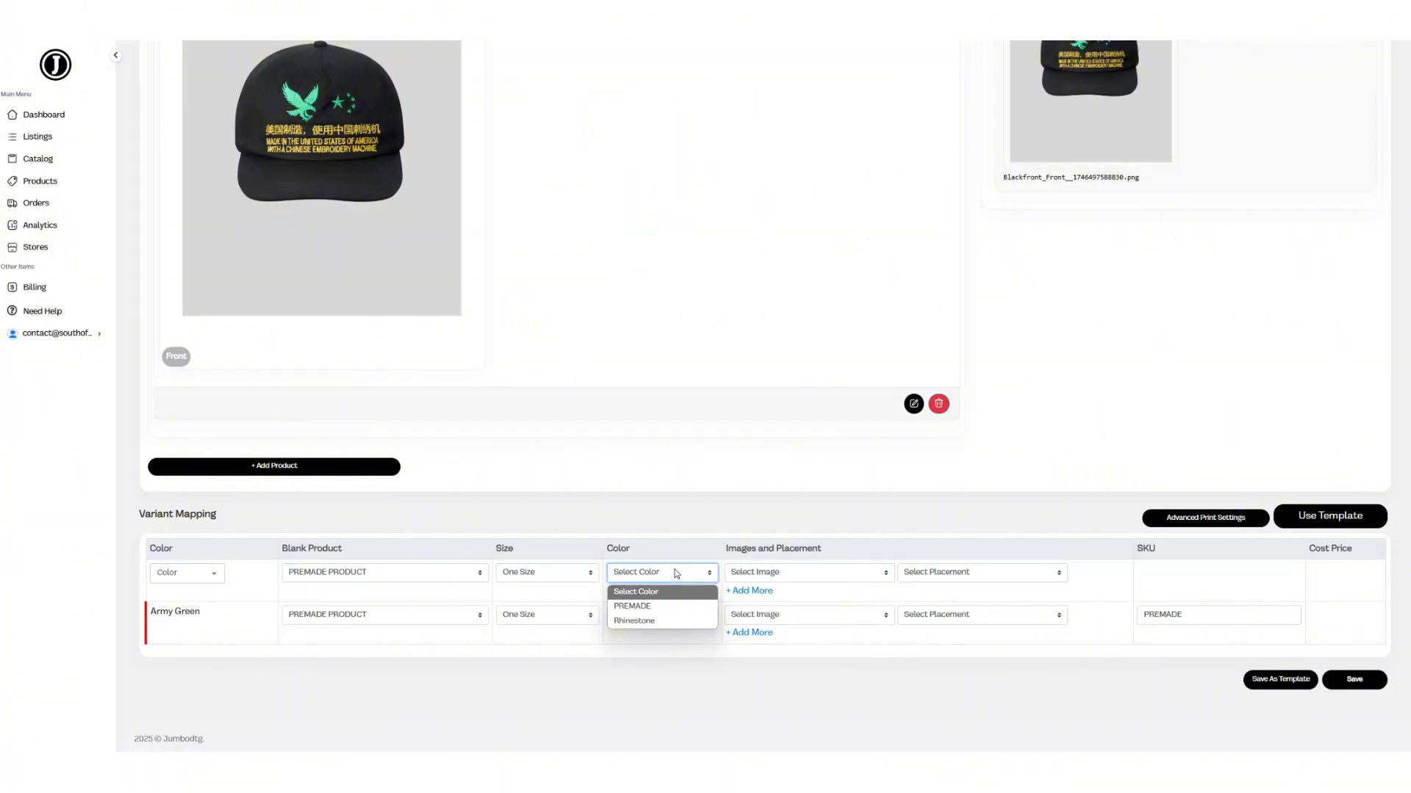
pyautogui.click(665, 607)
pyautogui.click(806, 572)
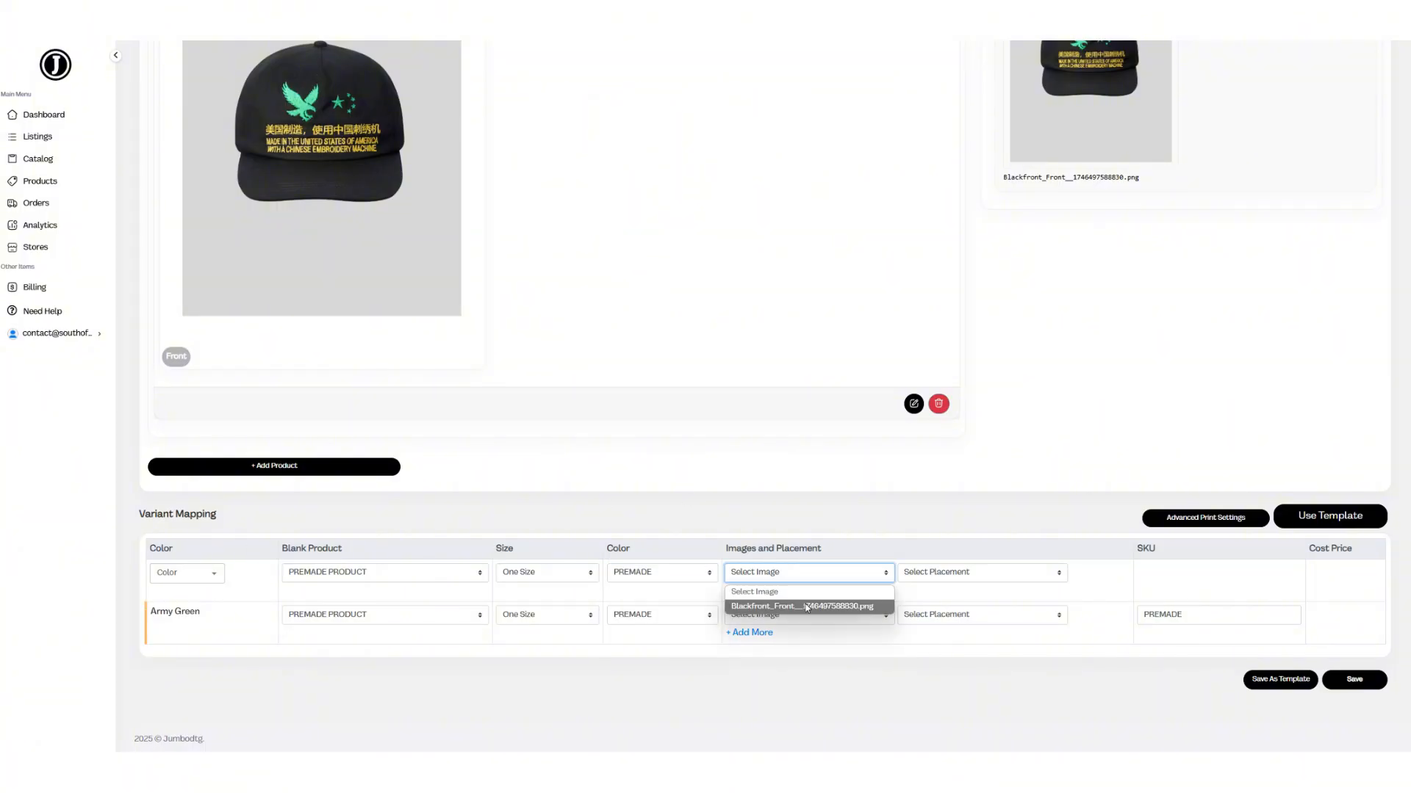
pyautogui.click(807, 606)
pyautogui.click(952, 573)
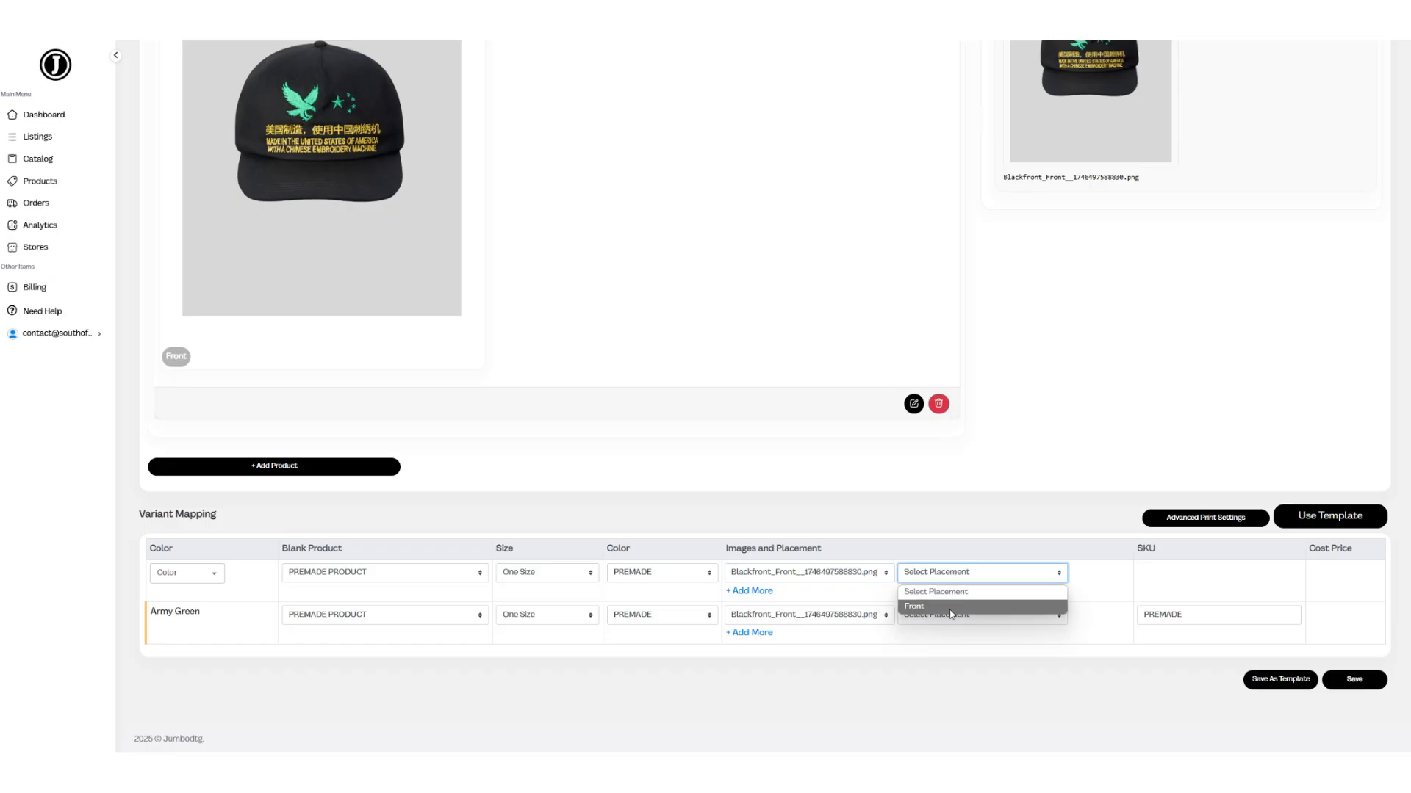
pyautogui.click(947, 613)
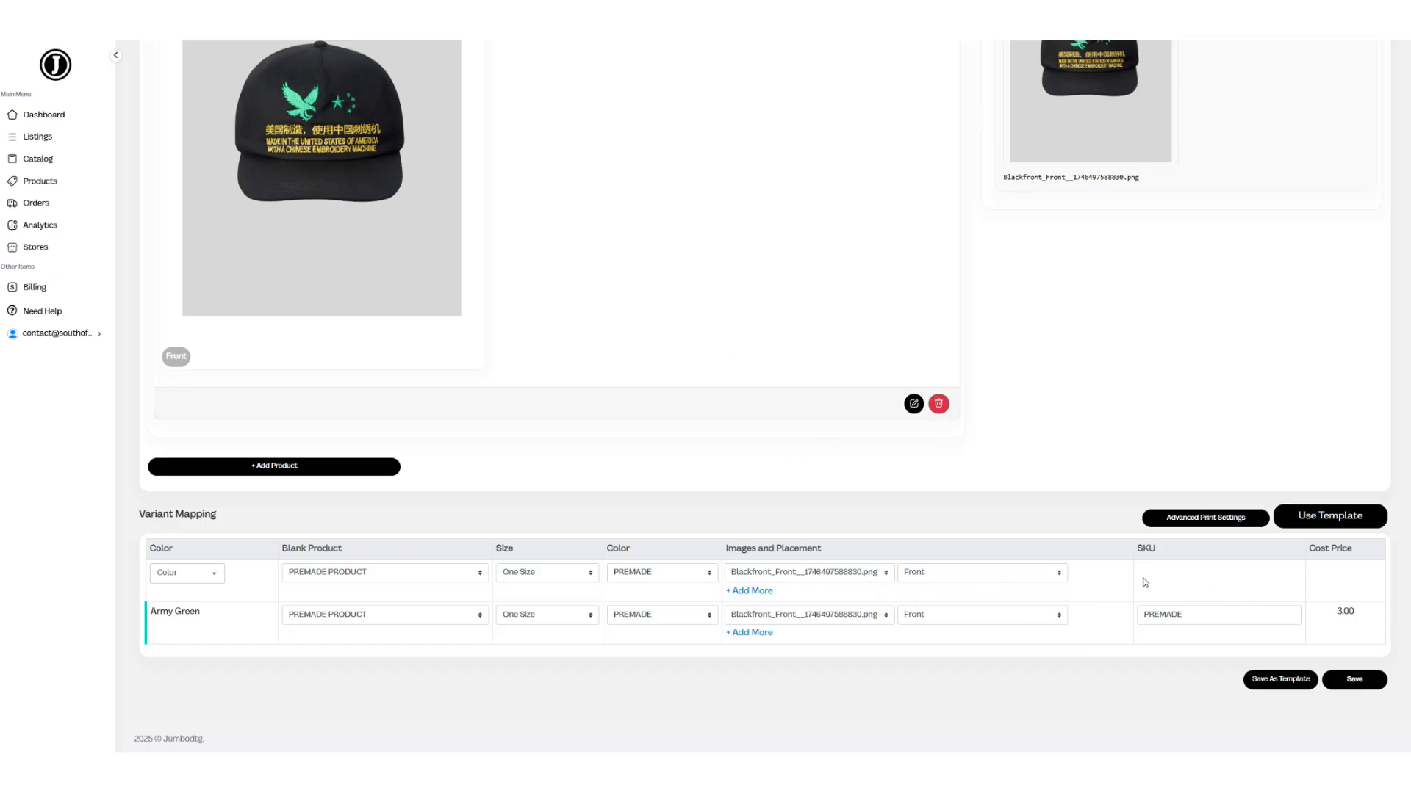
pyautogui.scroll(3, 1073, 599)
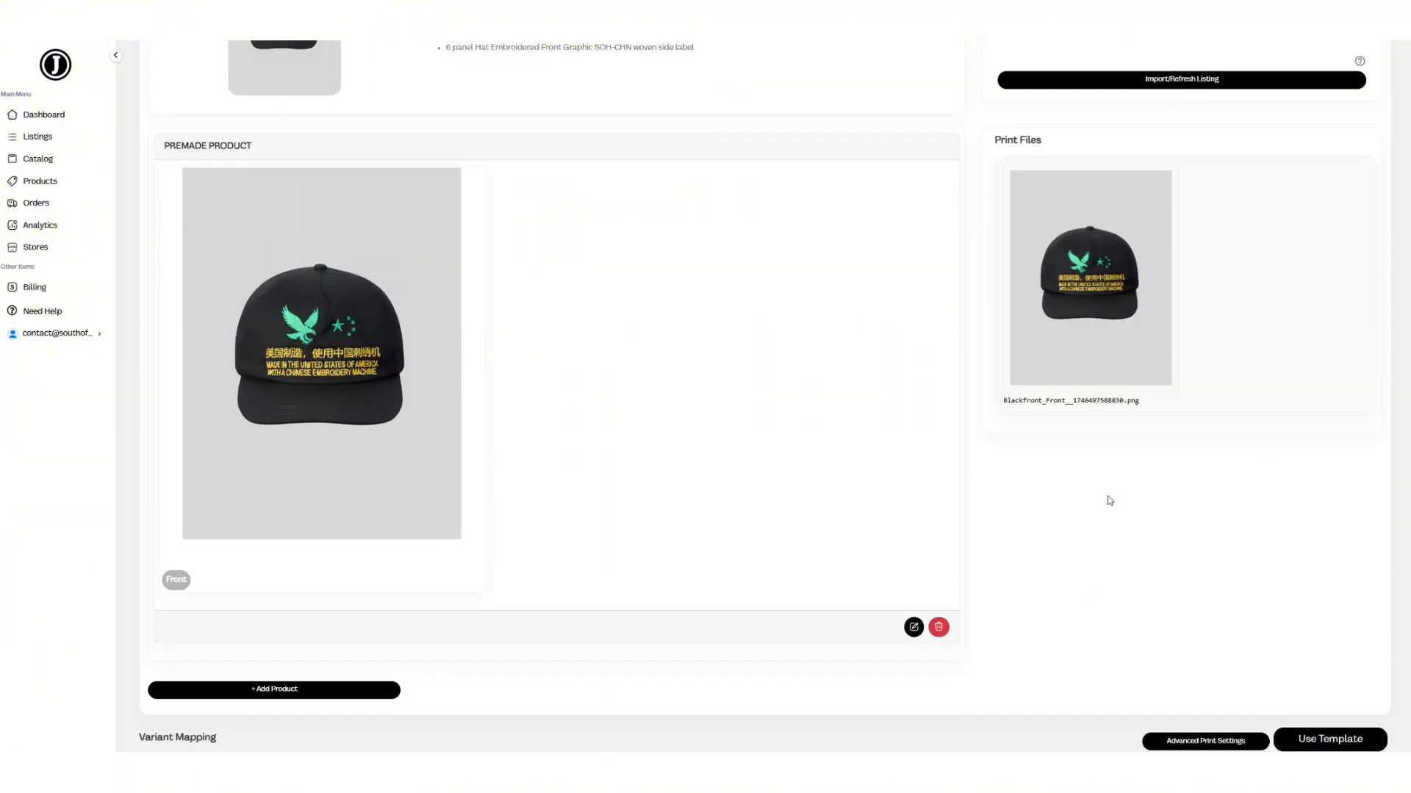
pyautogui.scroll(-3, 1112, 301)
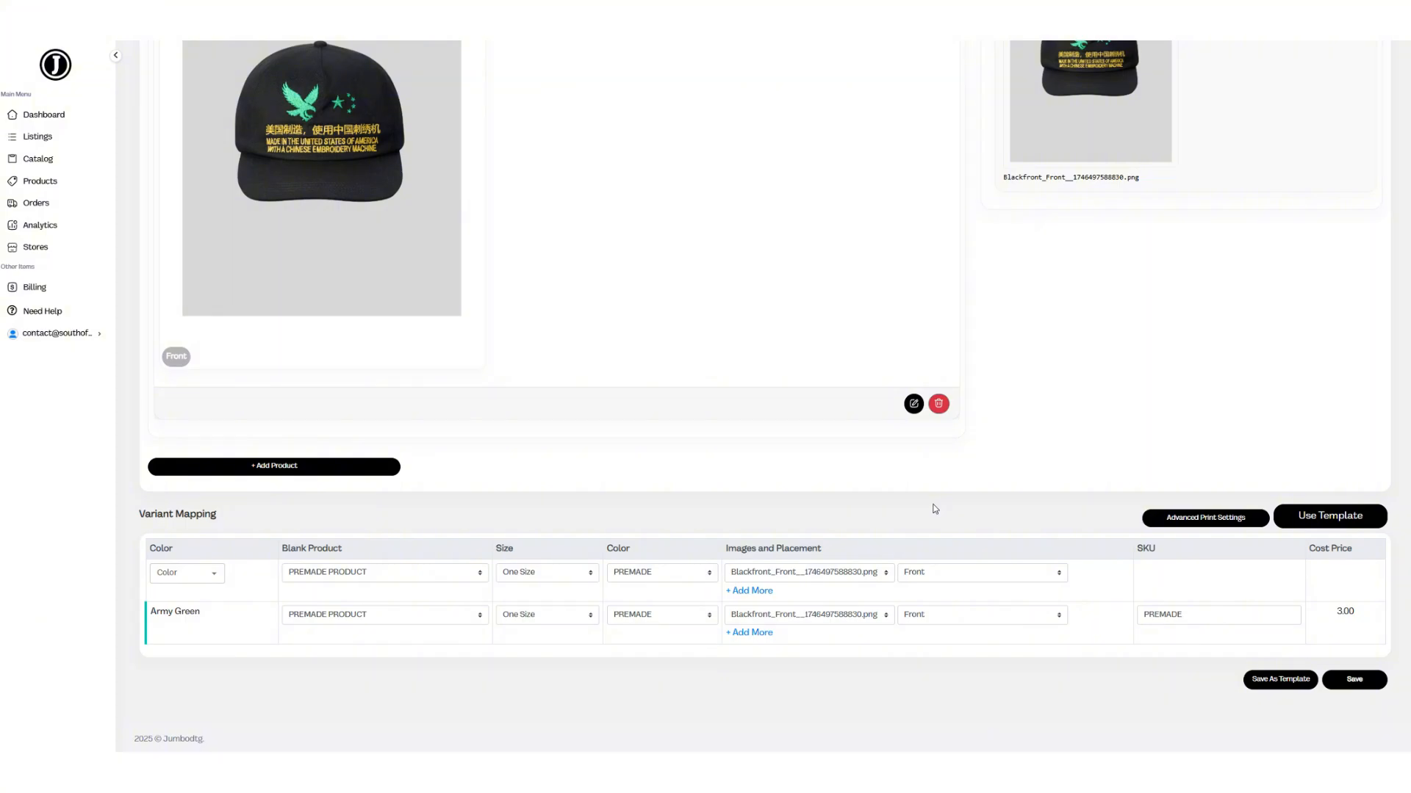
pyautogui.click(650, 577)
pyautogui.scroll(1, 667, 548)
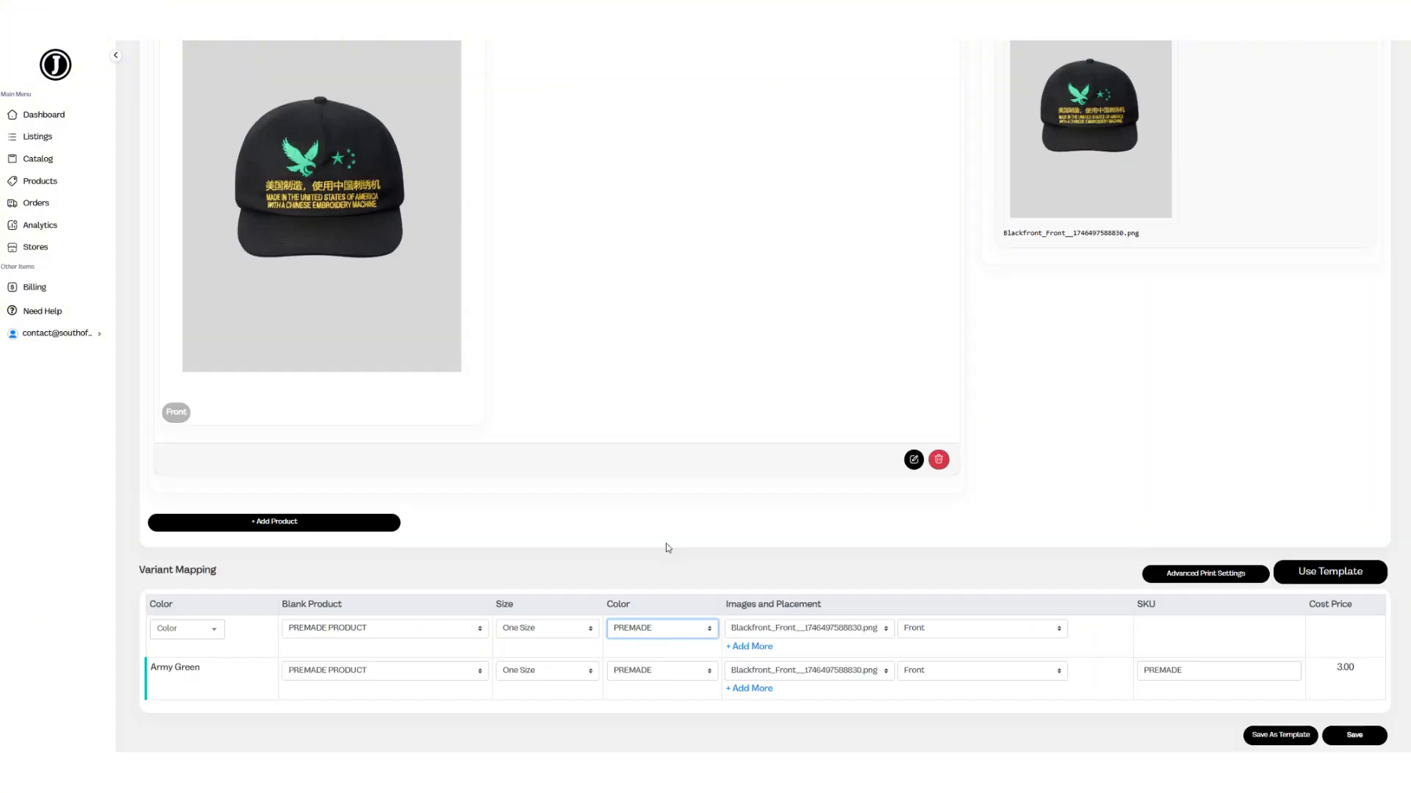
# Step: Find the premade product in the catalog and upload the Armyfront hat image as its front design, saving the placement
pyautogui.click(455, 310)
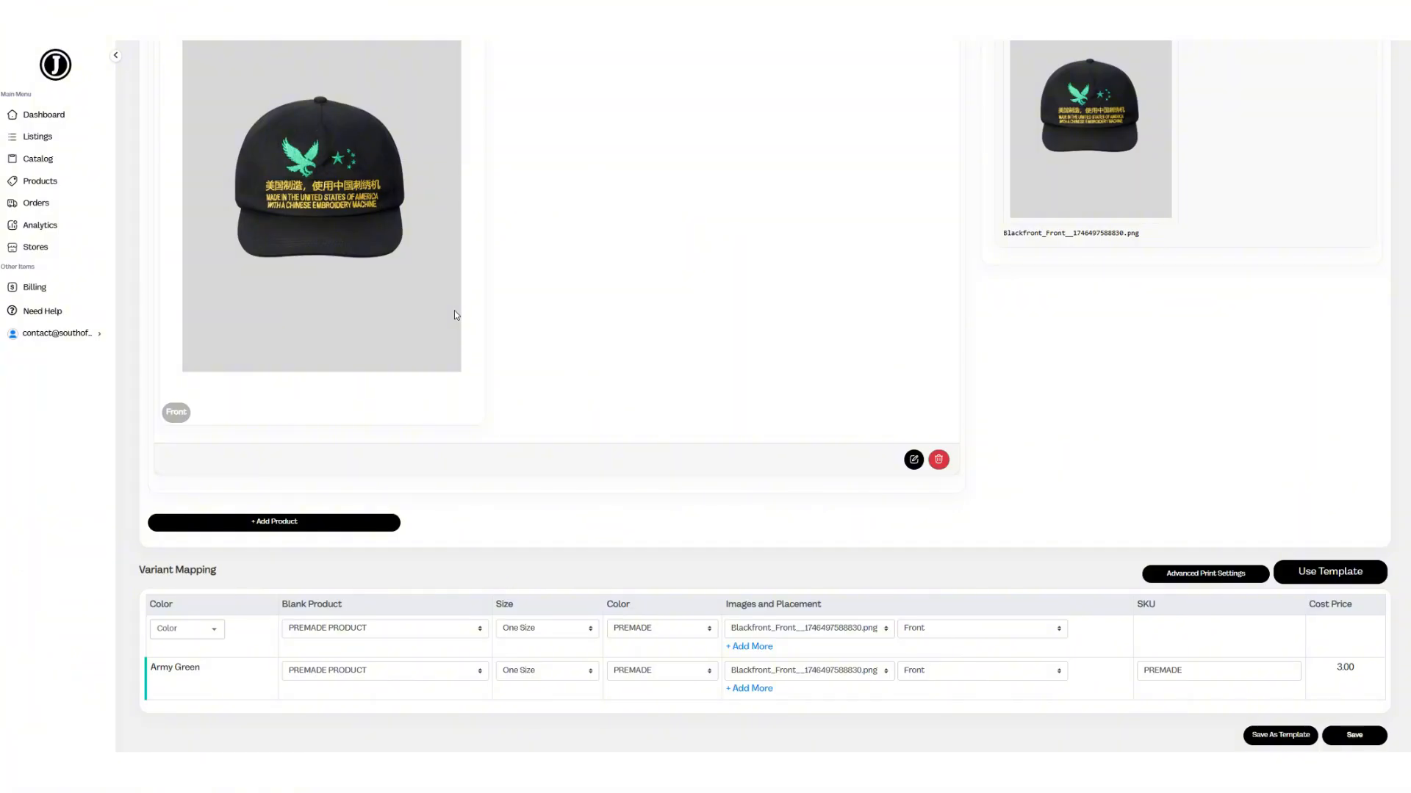
pyautogui.click(292, 535)
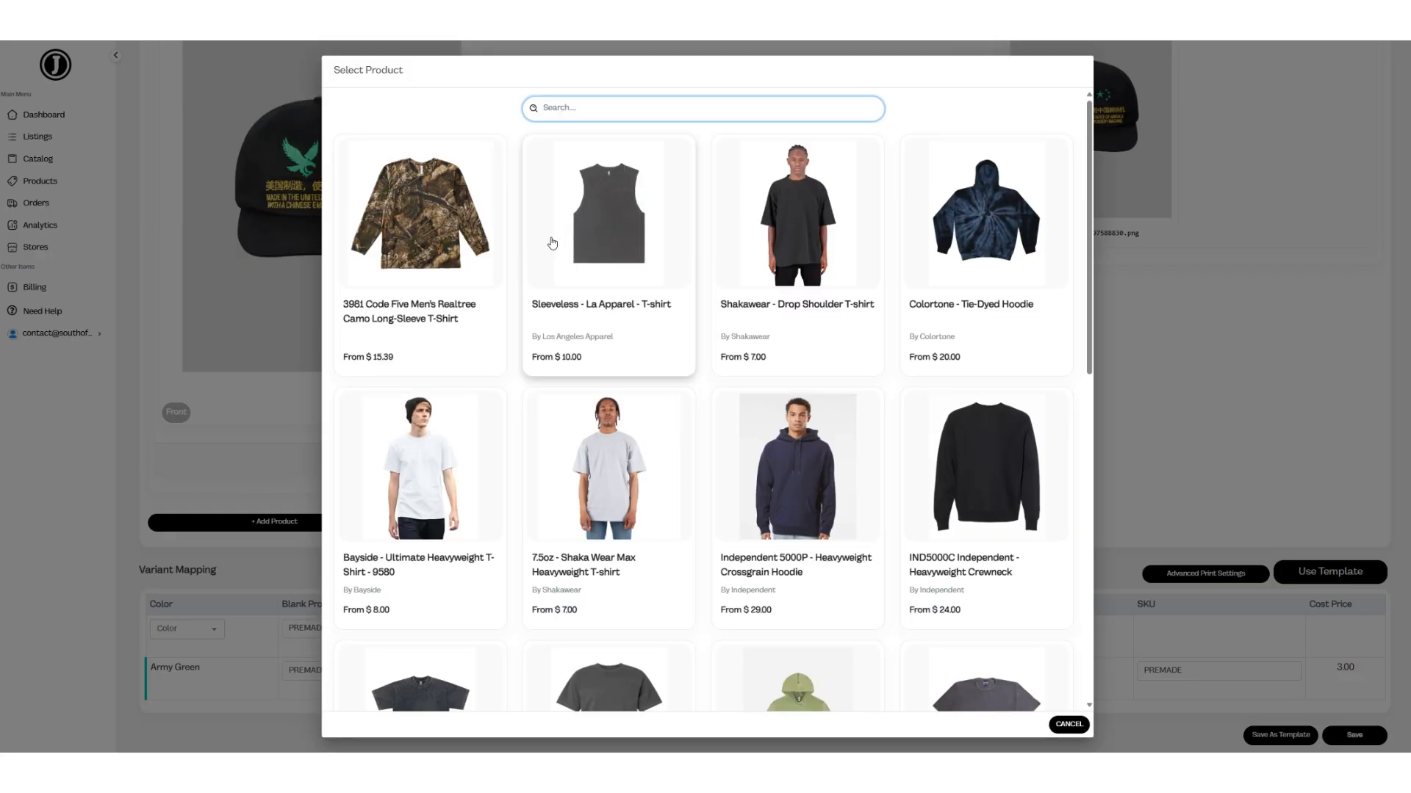
pyautogui.write('prema')
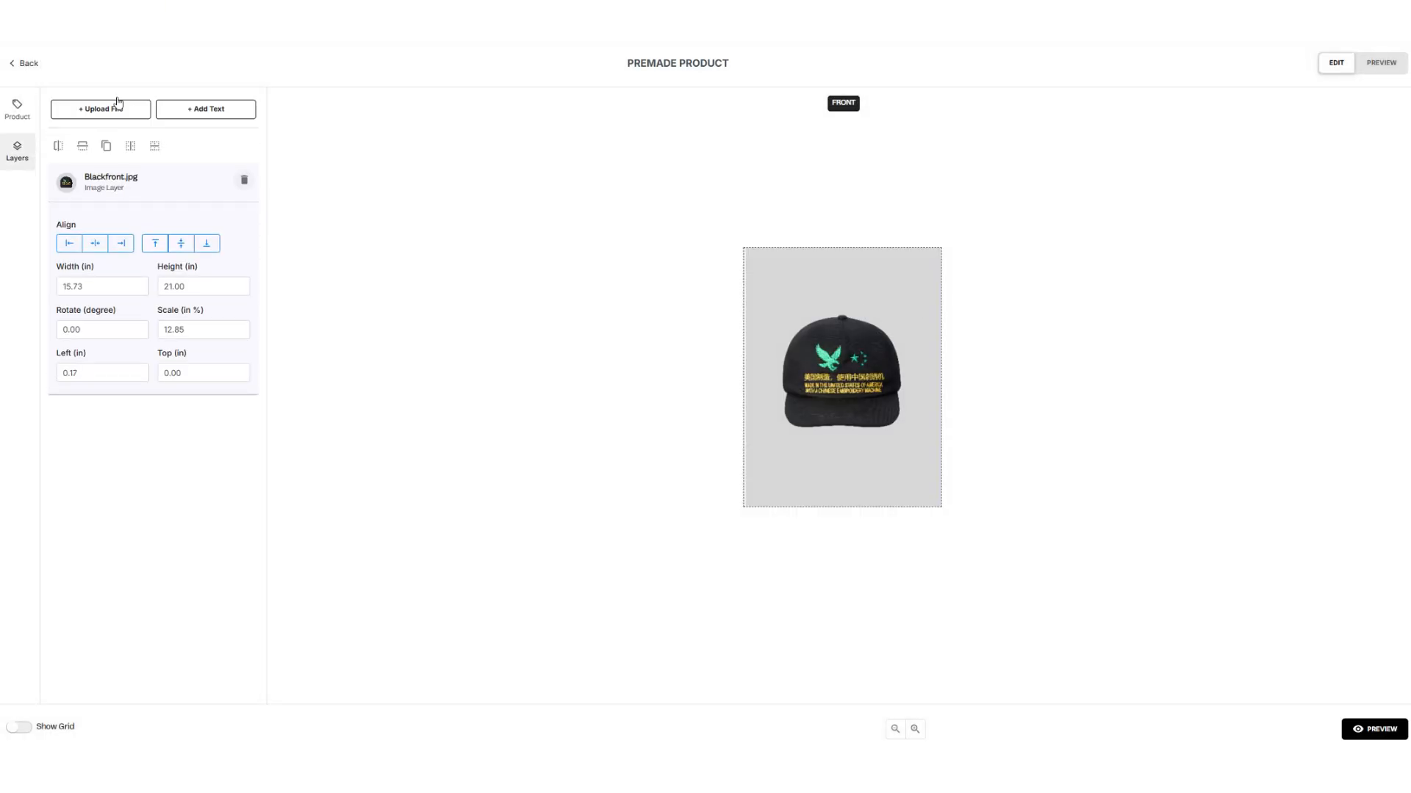
pyautogui.click(94, 110)
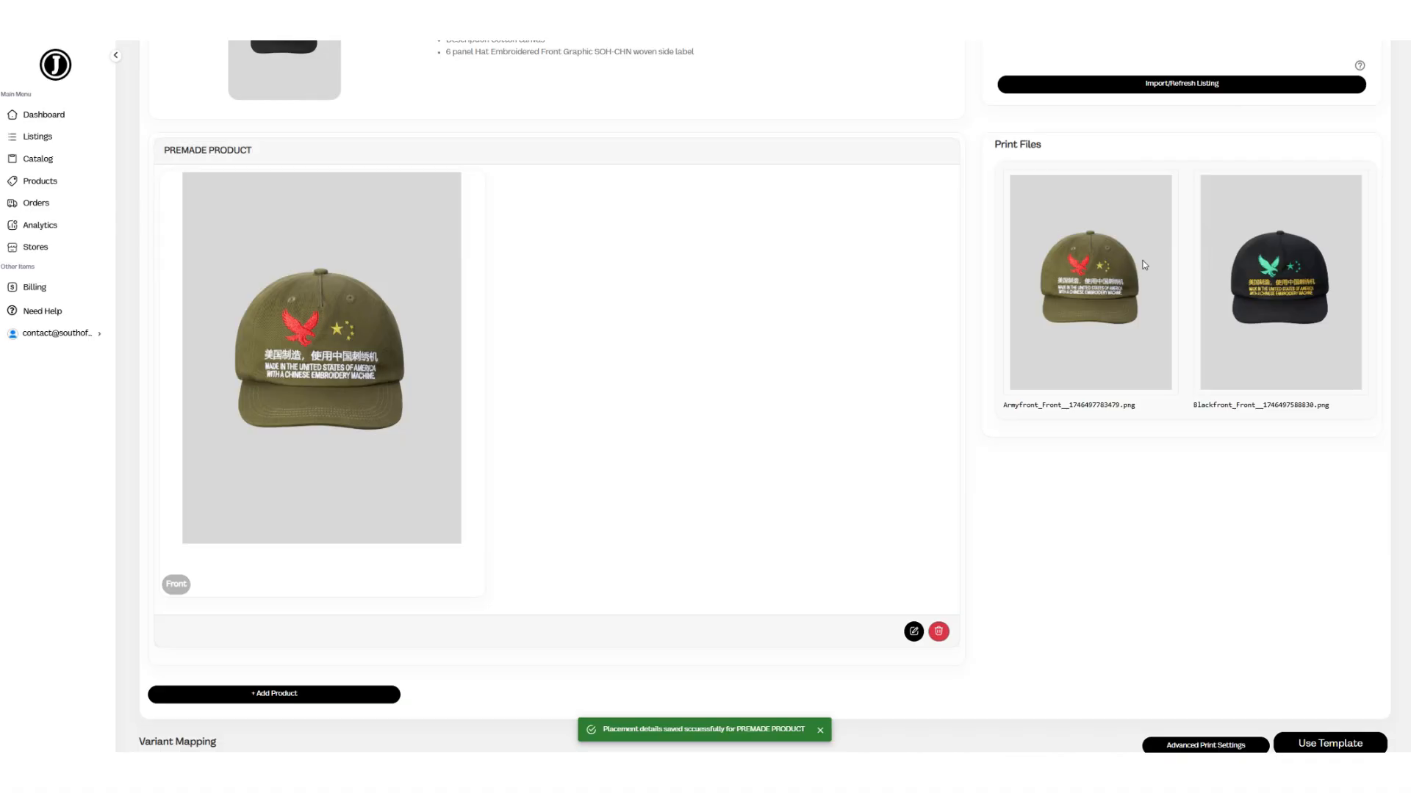
# Step: In the variant mapping, set the Army Green variant's size to One Size and its color to PREMADE
pyautogui.scroll(-2, 1234, 286)
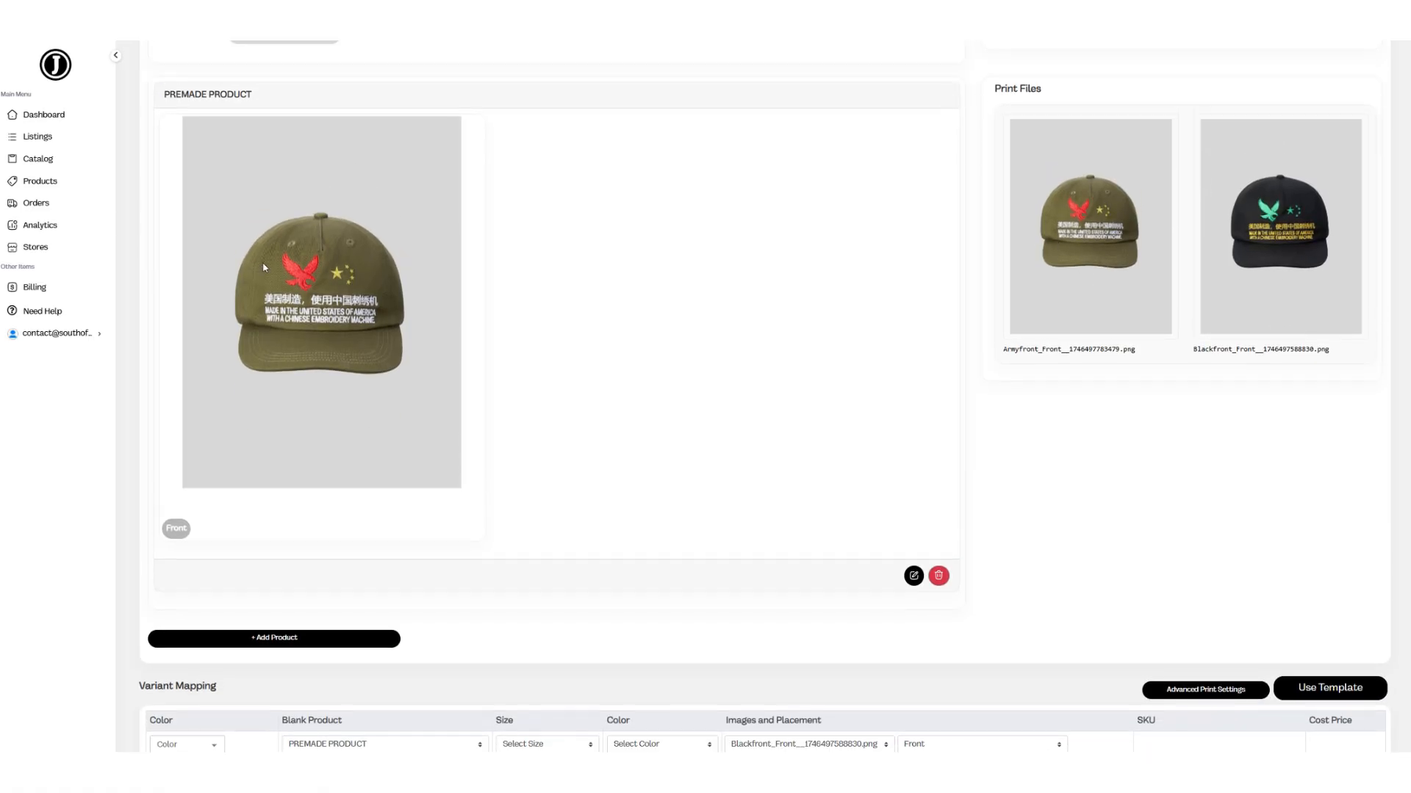
pyautogui.scroll(3, 815, 299)
pyautogui.scroll(-4, 529, 372)
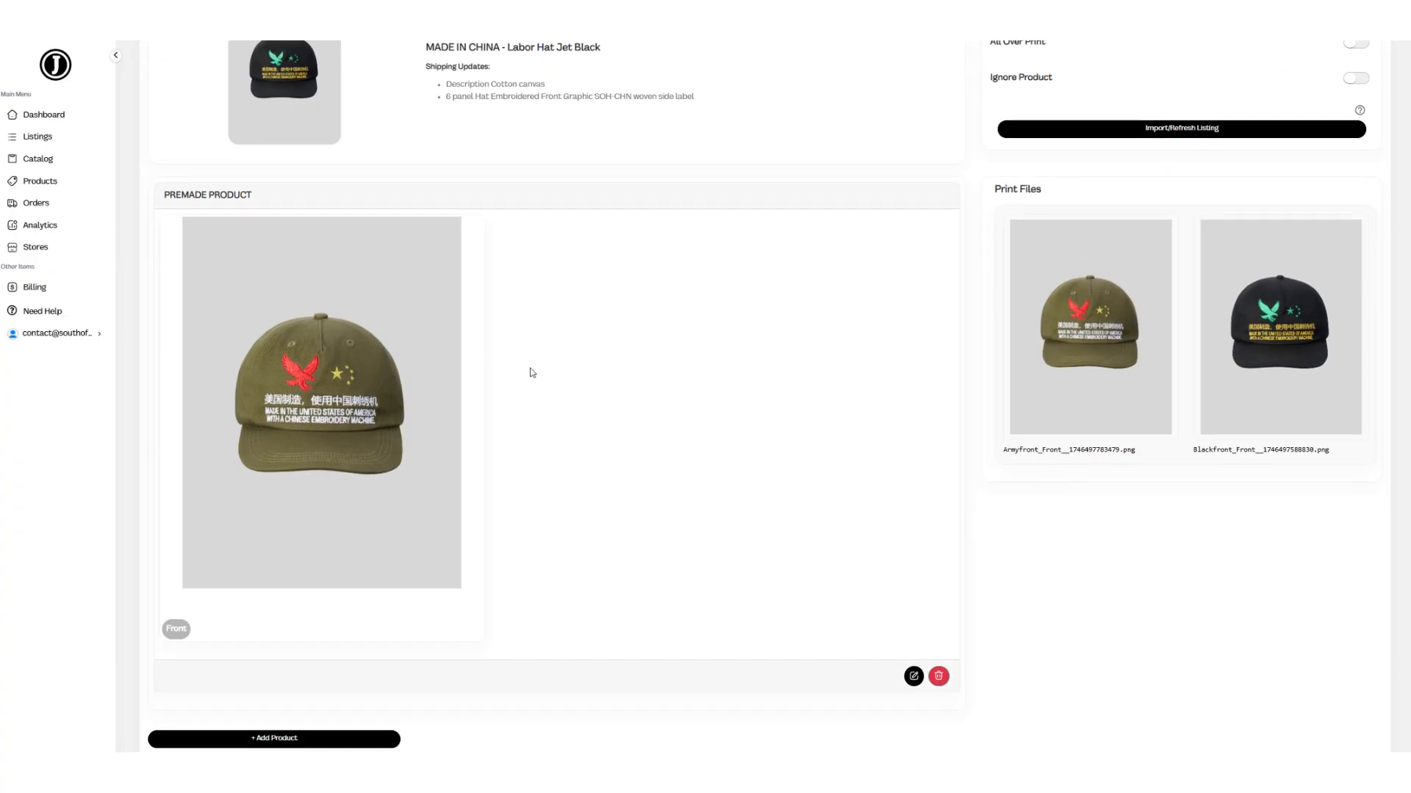
pyautogui.scroll(2, 1209, 394)
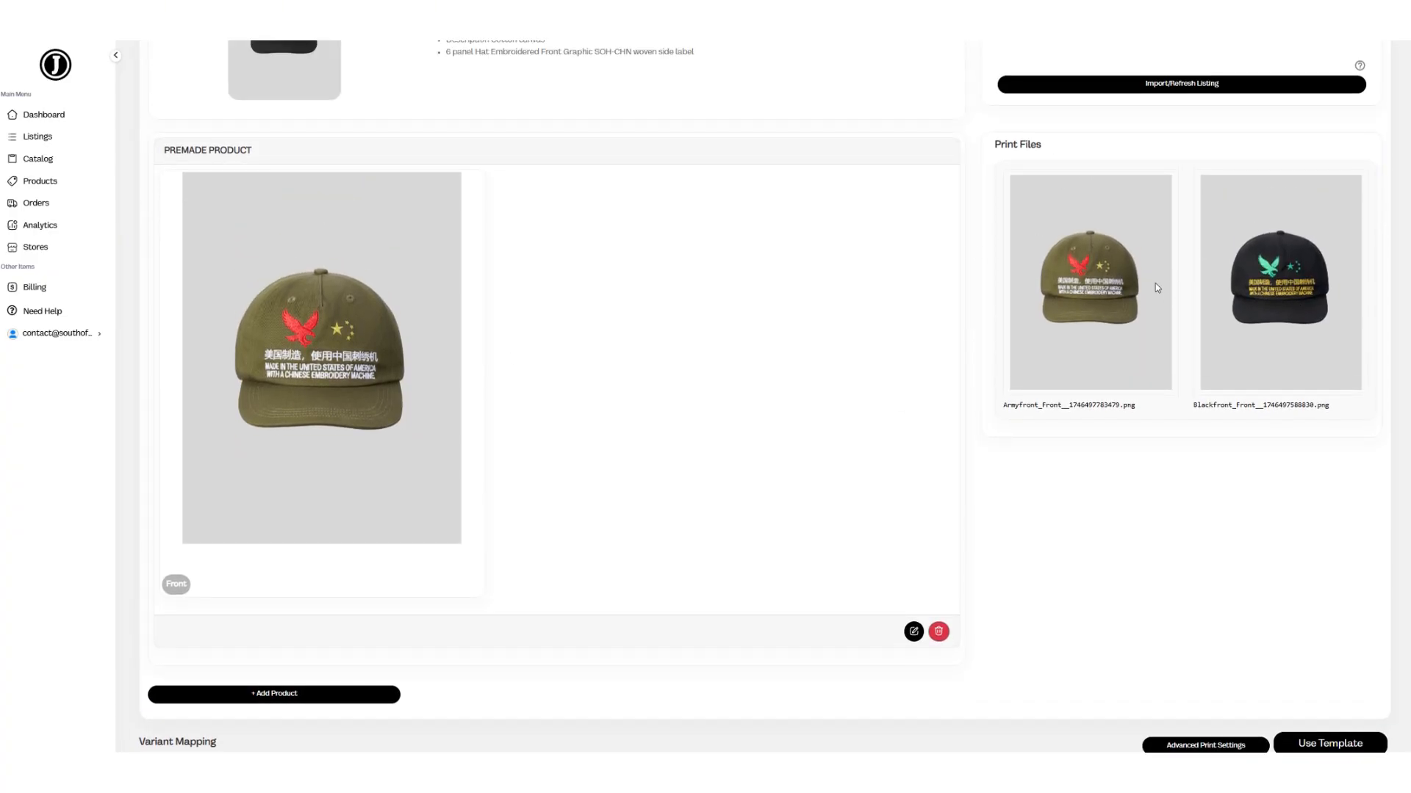
pyautogui.scroll(-4, 1157, 288)
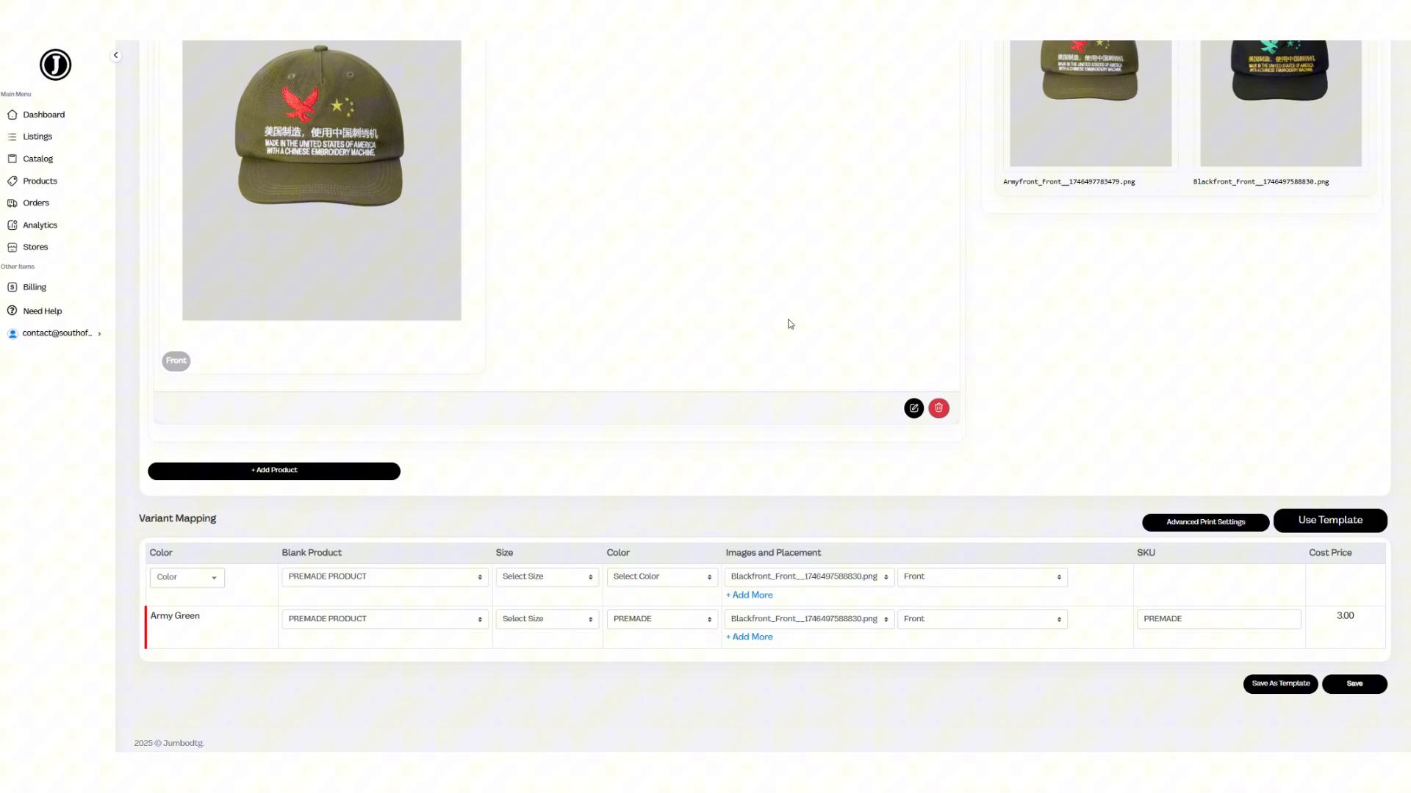
pyautogui.click(865, 620)
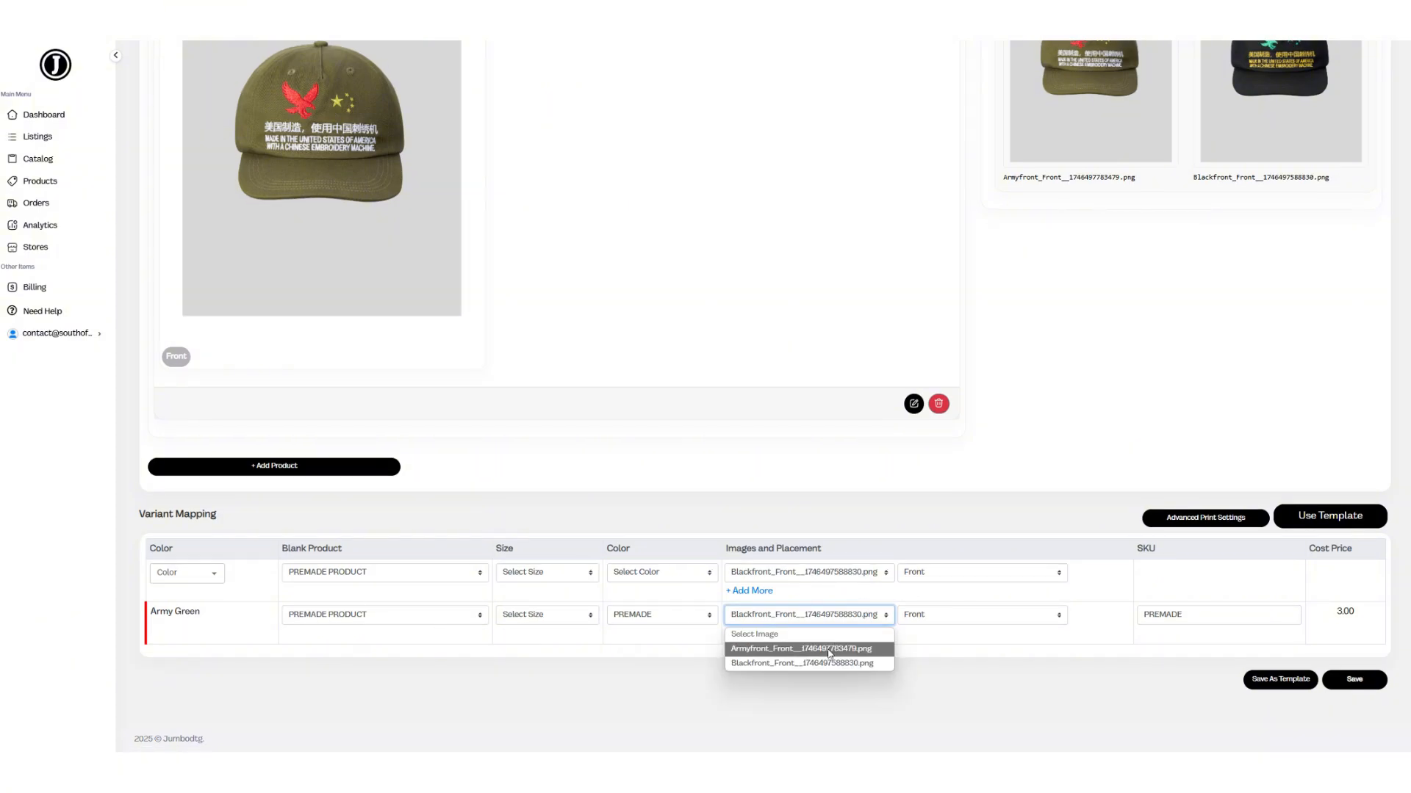
pyautogui.click(188, 651)
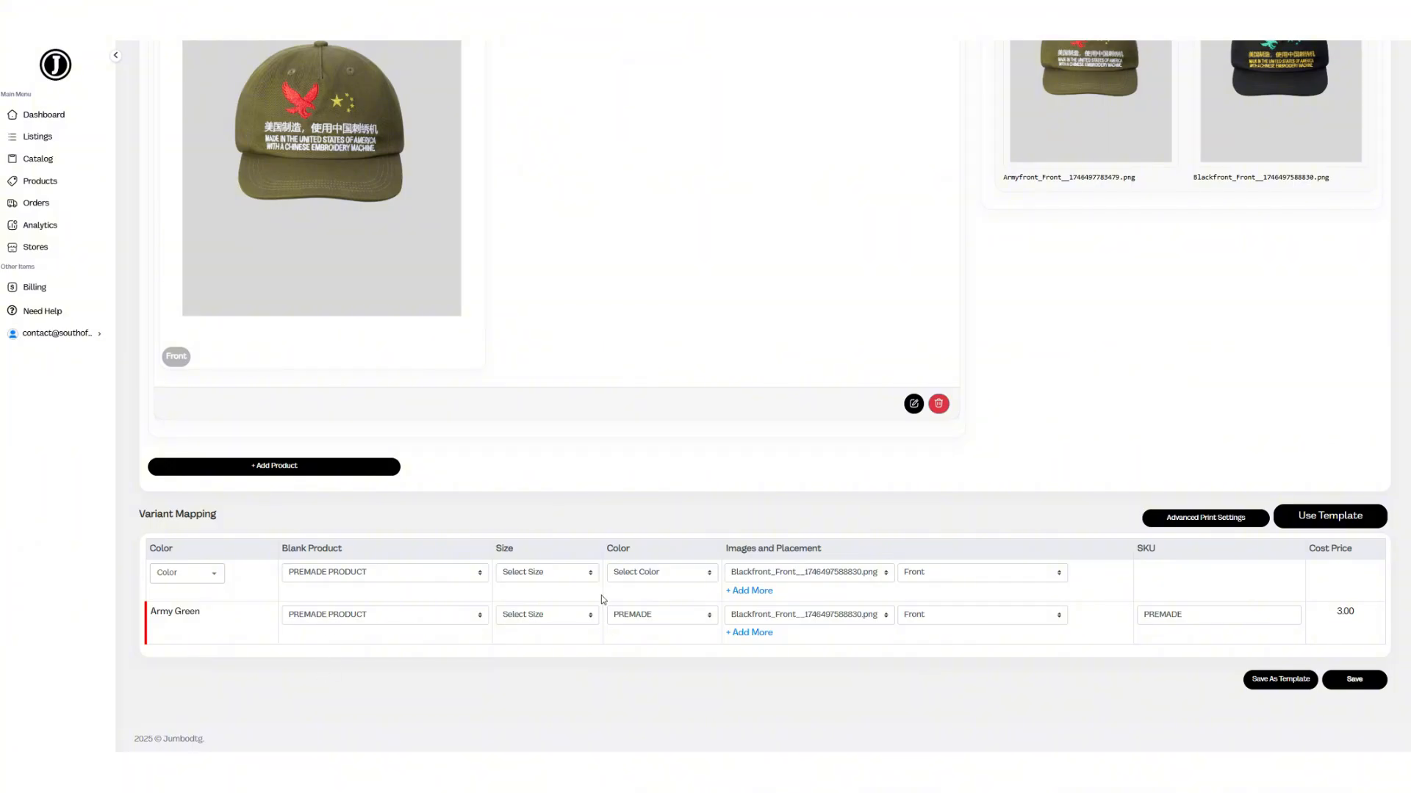
pyautogui.click(558, 616)
pyautogui.click(529, 478)
pyautogui.click(673, 620)
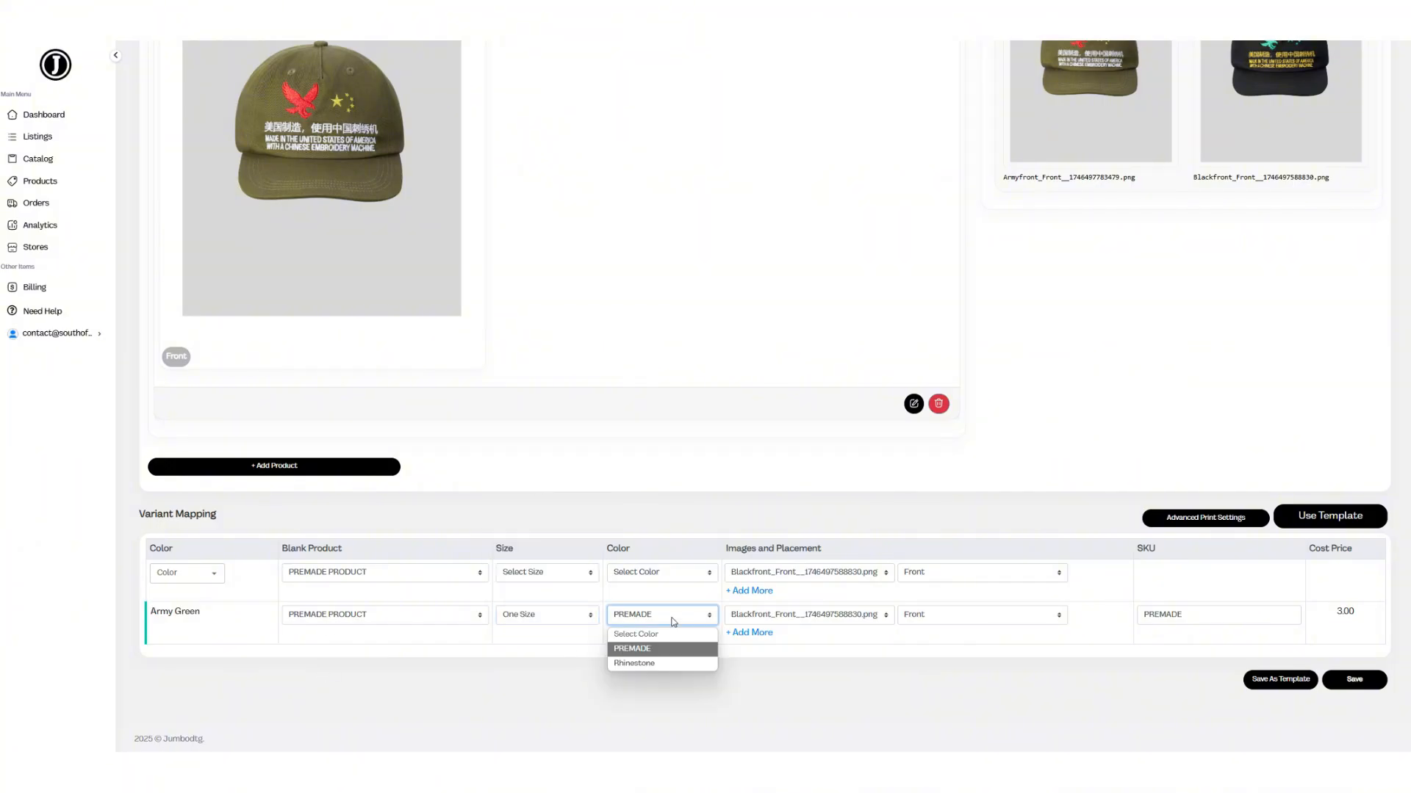
pyautogui.click(656, 649)
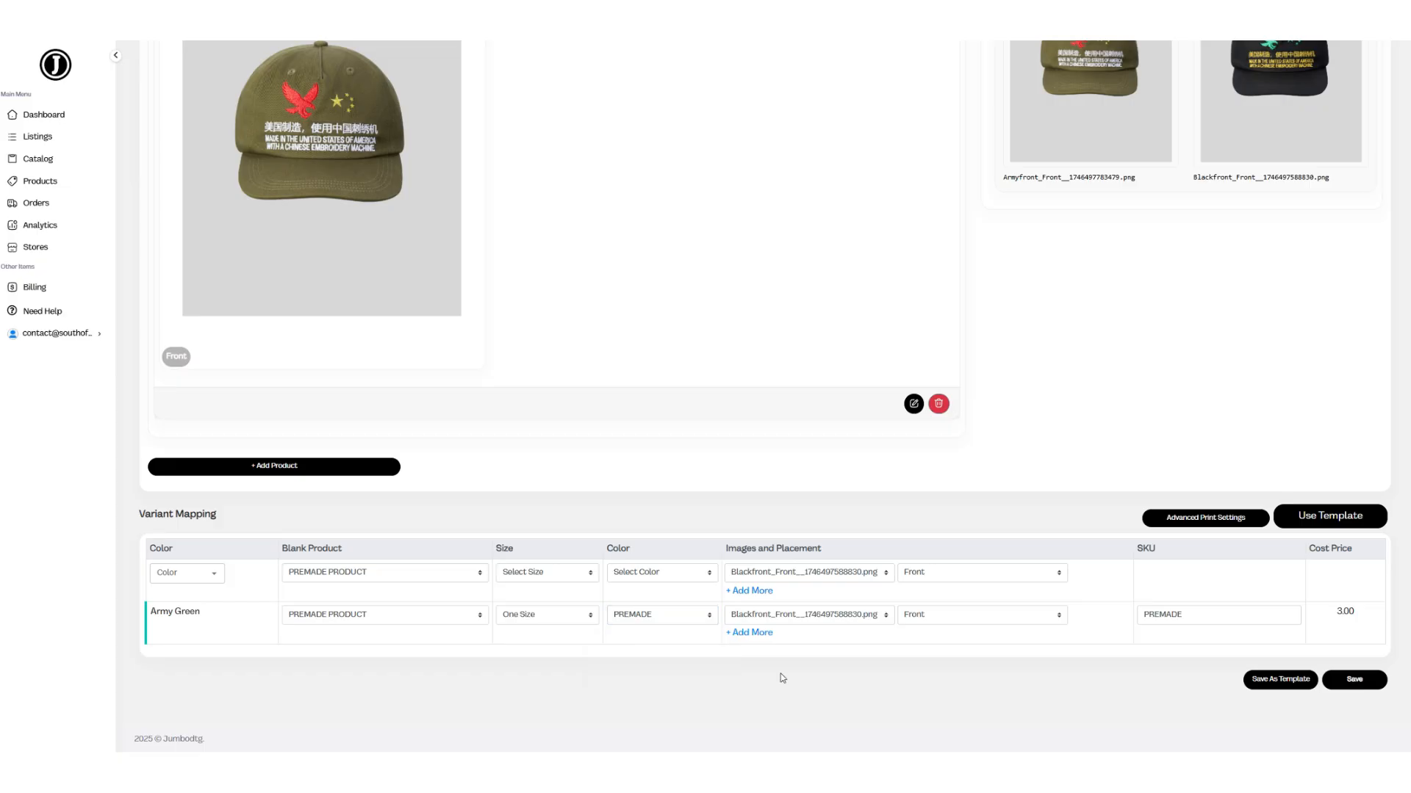
# Step: Switch the Army Green variant's image between Armyfront and Blackfront, ending on Armyfront
pyautogui.click(831, 622)
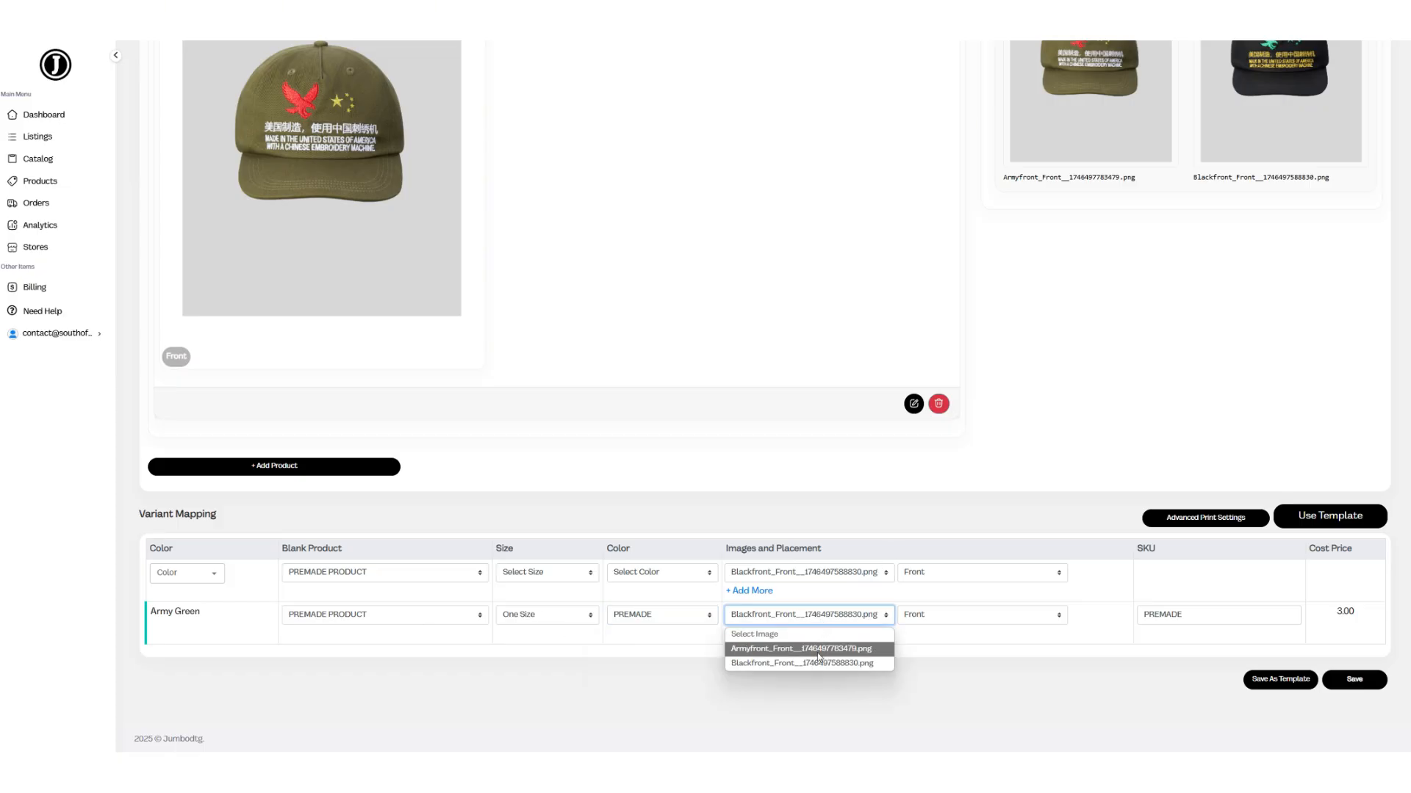
pyautogui.click(818, 656)
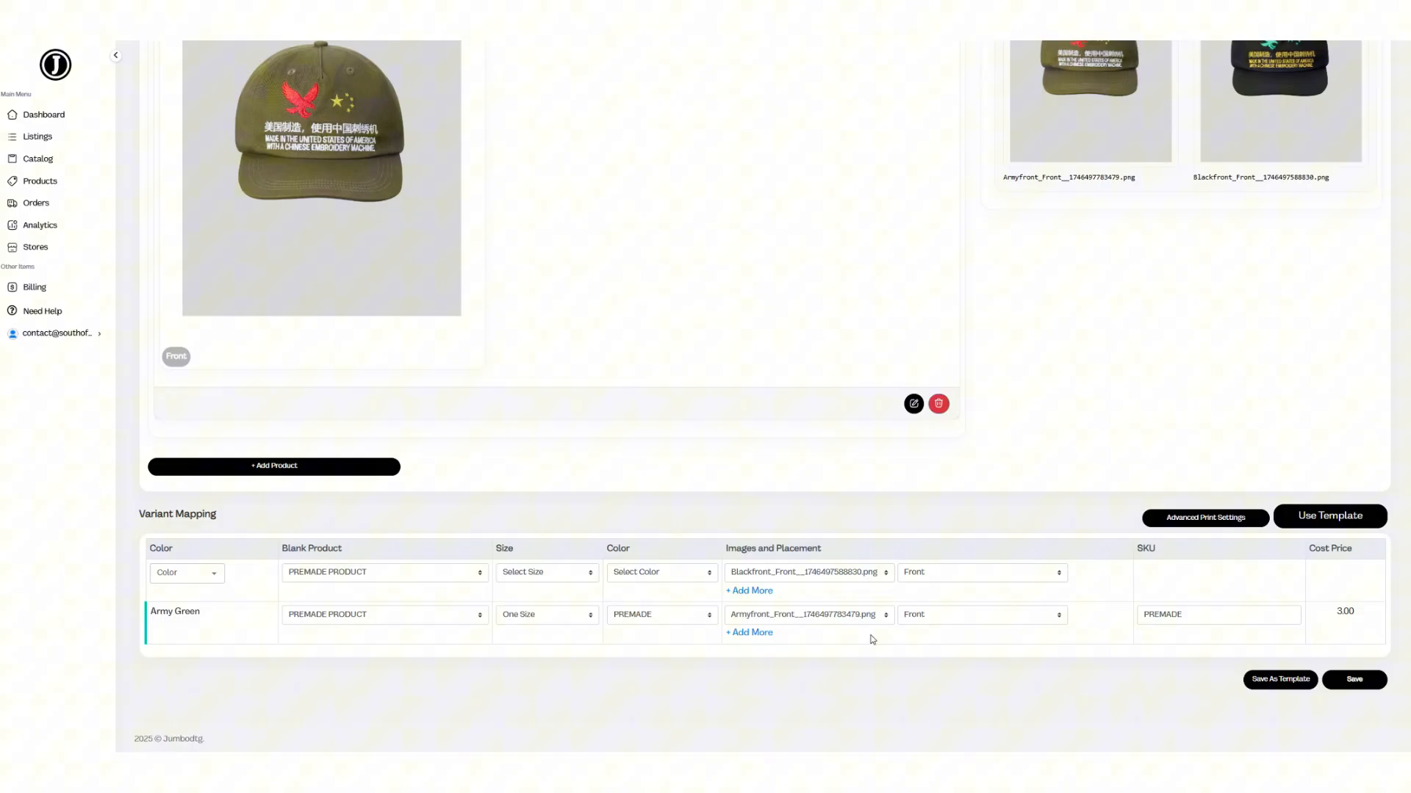
pyautogui.click(808, 615)
pyautogui.click(792, 664)
pyautogui.click(850, 623)
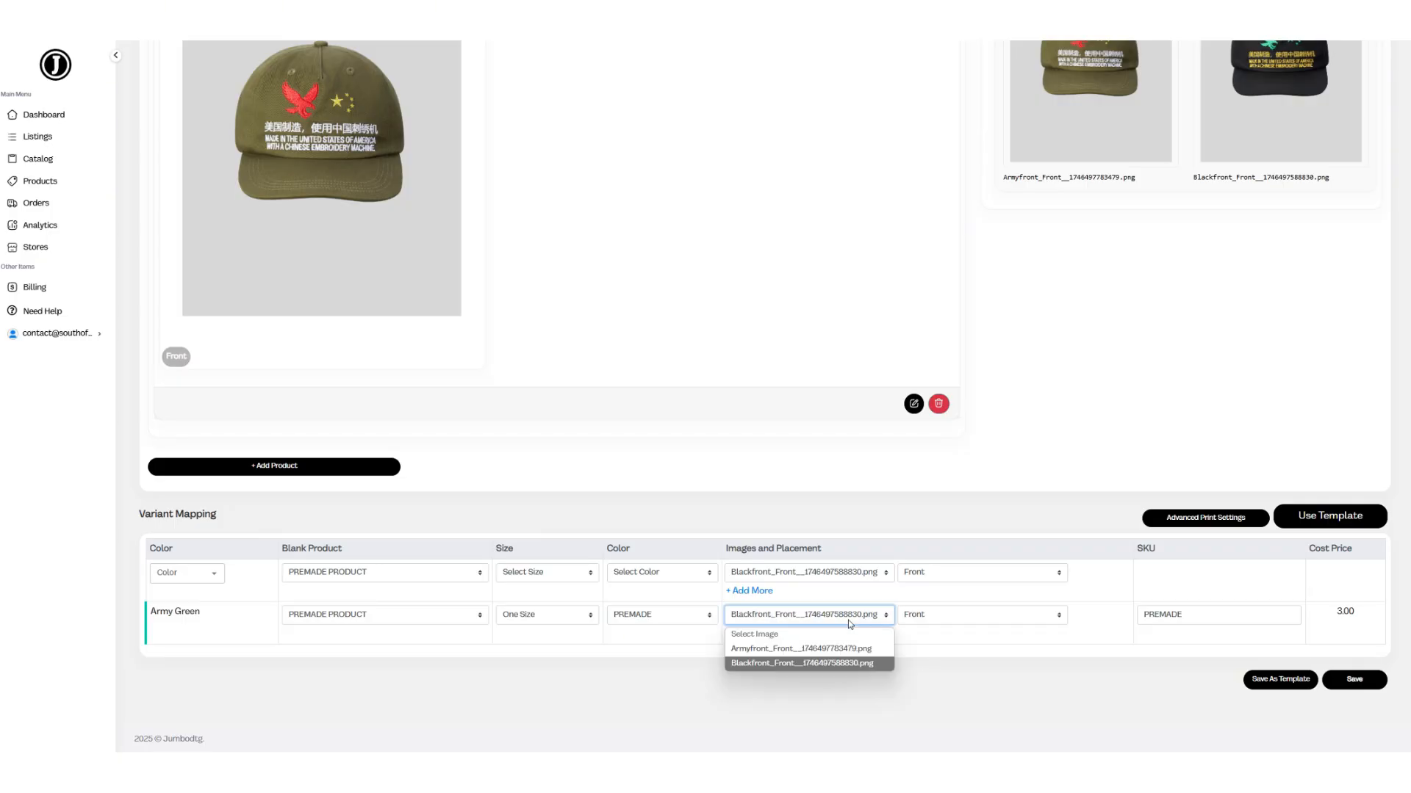
pyautogui.click(832, 649)
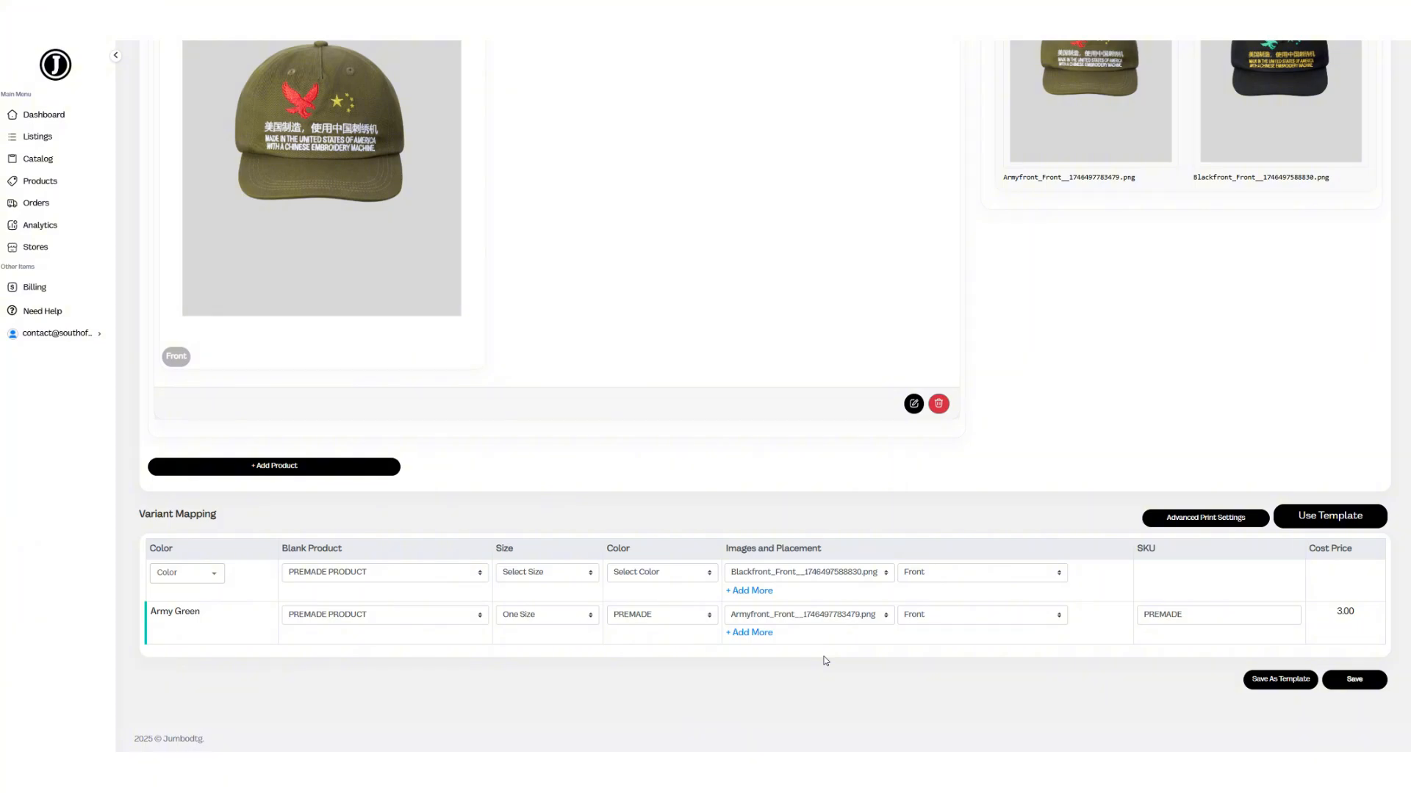
# Step: Compare the listing's hat with the print files and set the Army Green variant's image to Blackfront
pyautogui.scroll(3, 543, 453)
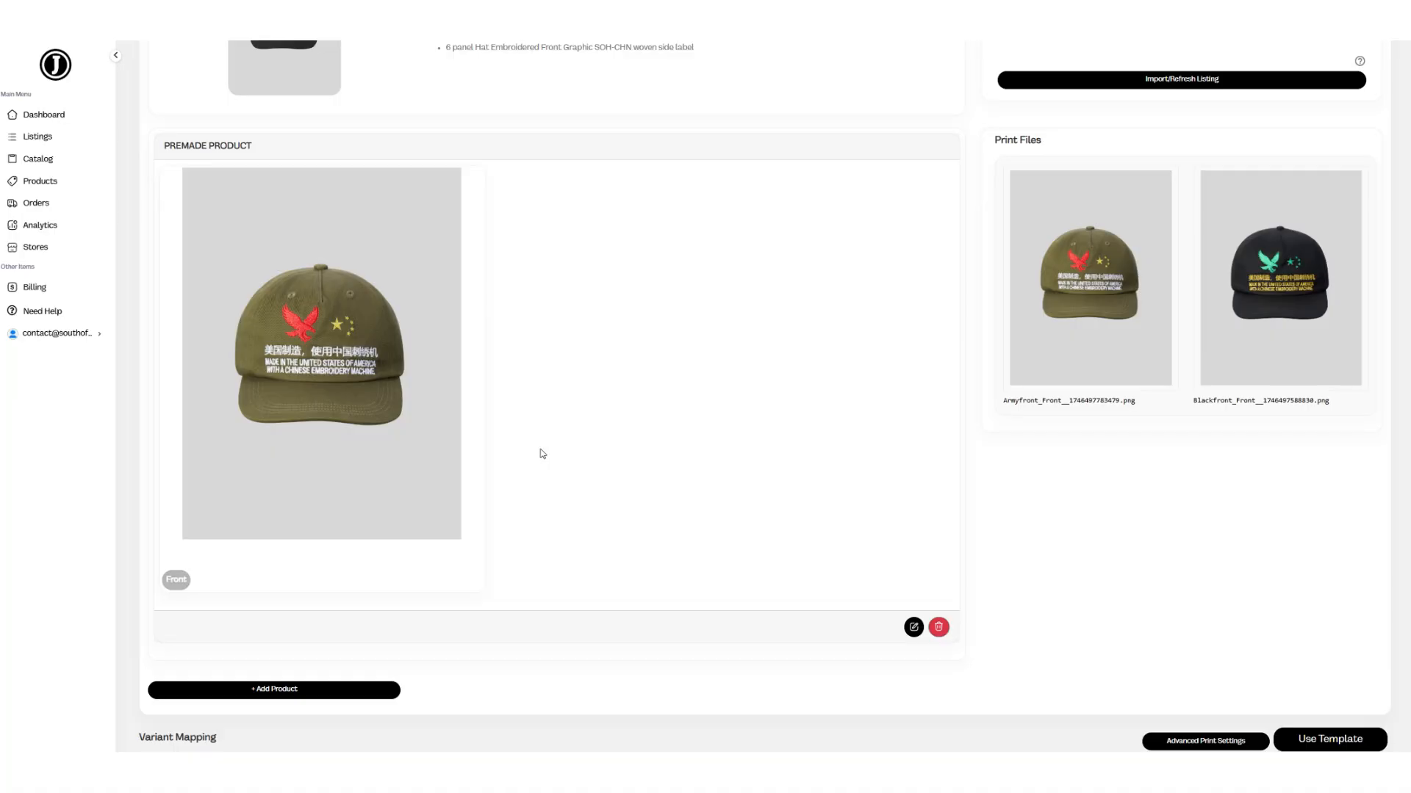
pyautogui.scroll(-1, 441, 580)
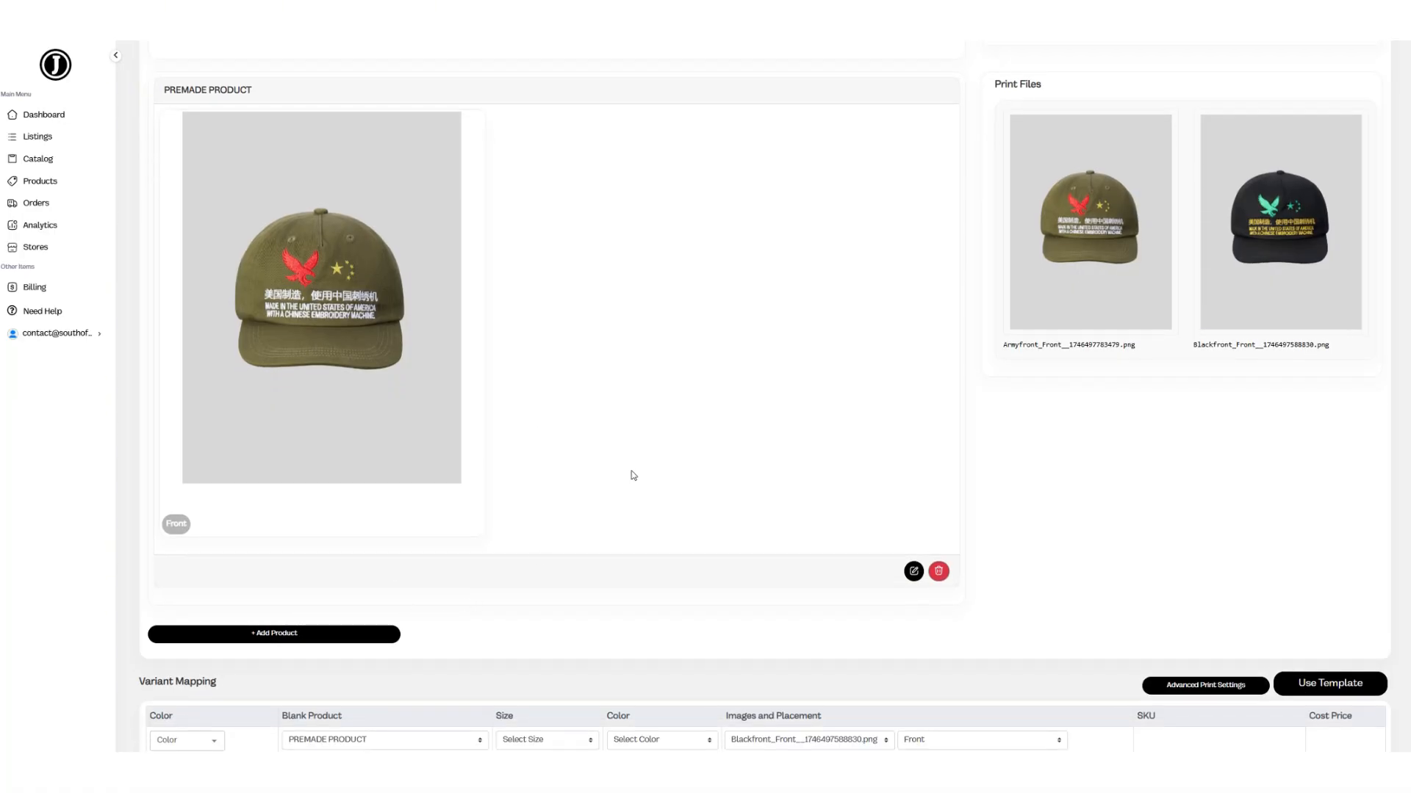
pyautogui.scroll(-3, 735, 529)
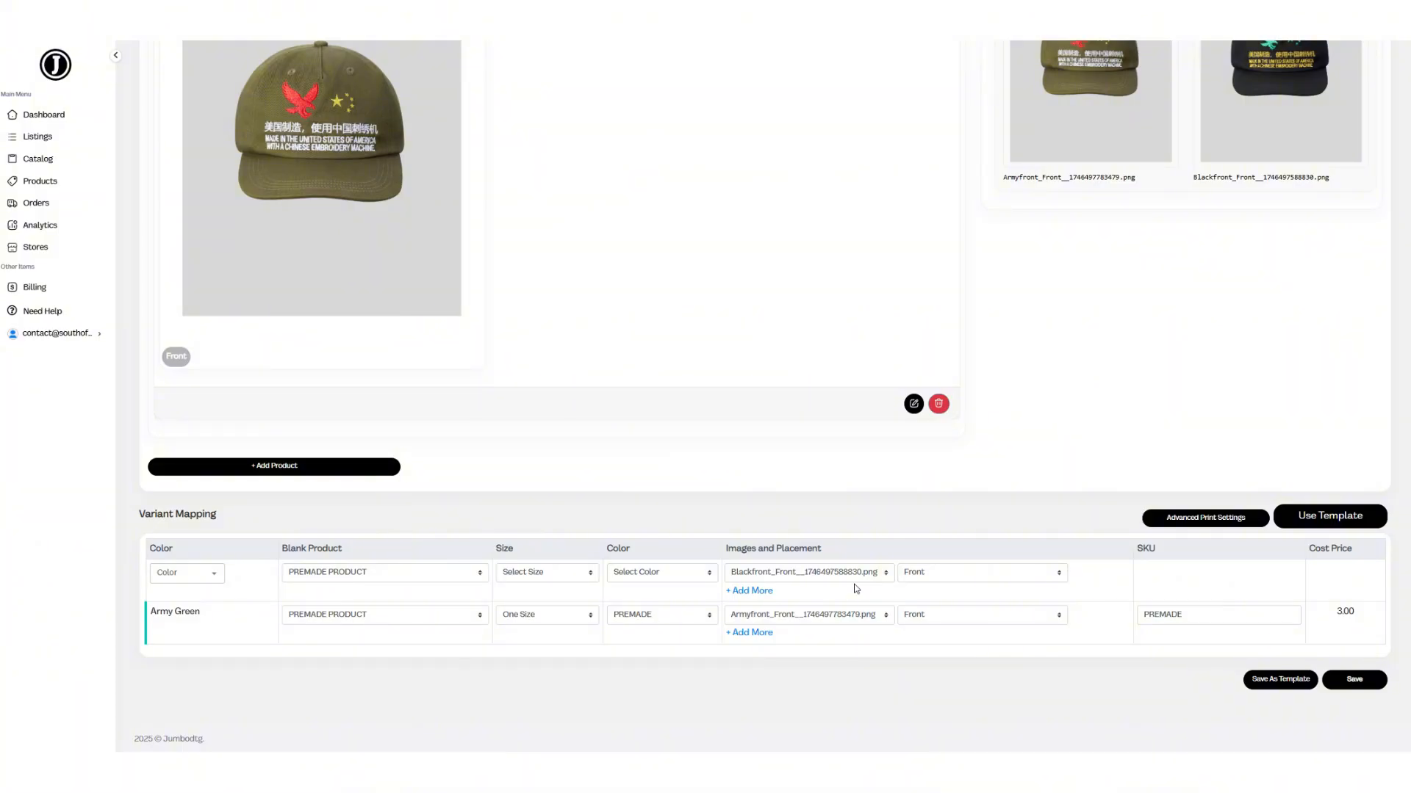
pyautogui.scroll(3, 1038, 315)
pyautogui.scroll(3, 1037, 316)
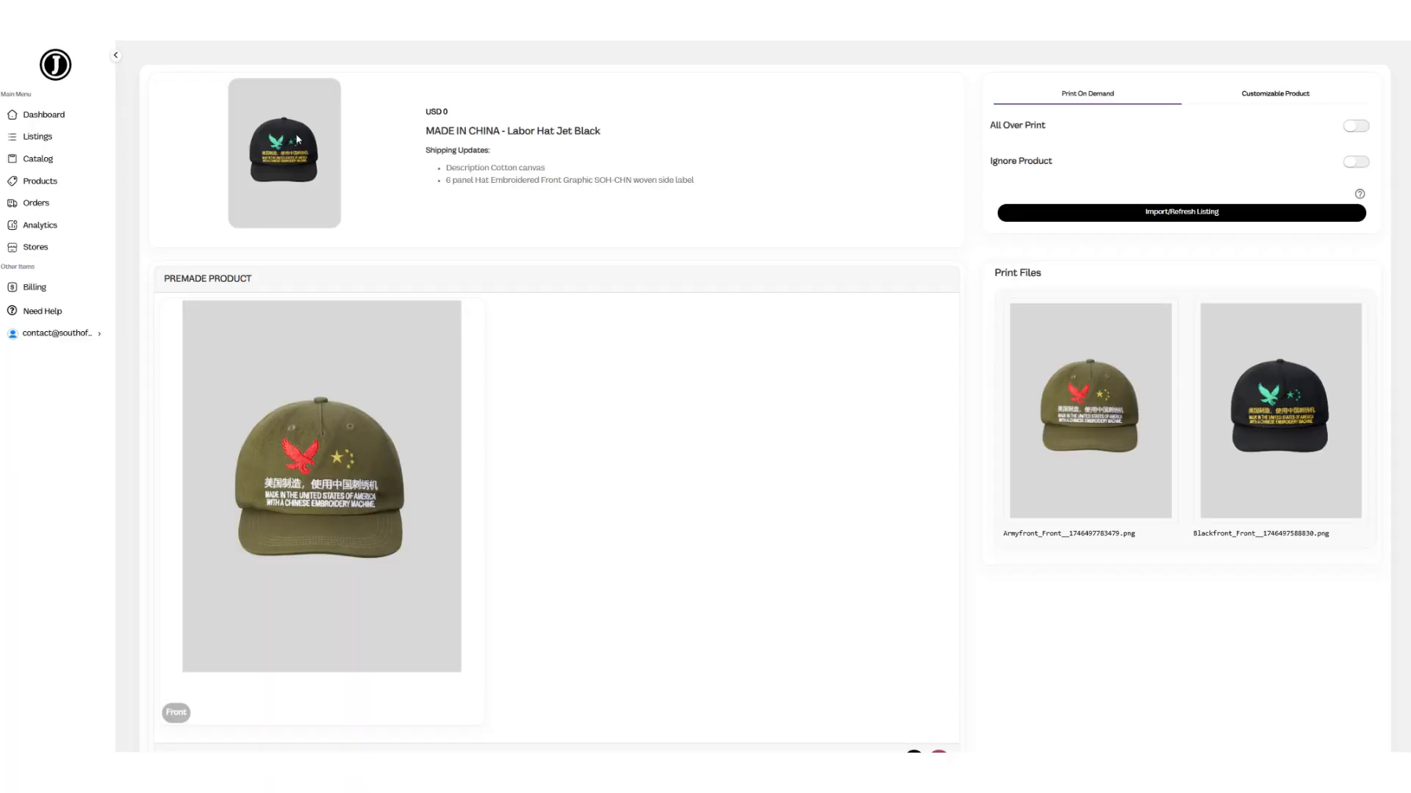
pyautogui.scroll(-6, 852, 385)
pyautogui.click(833, 636)
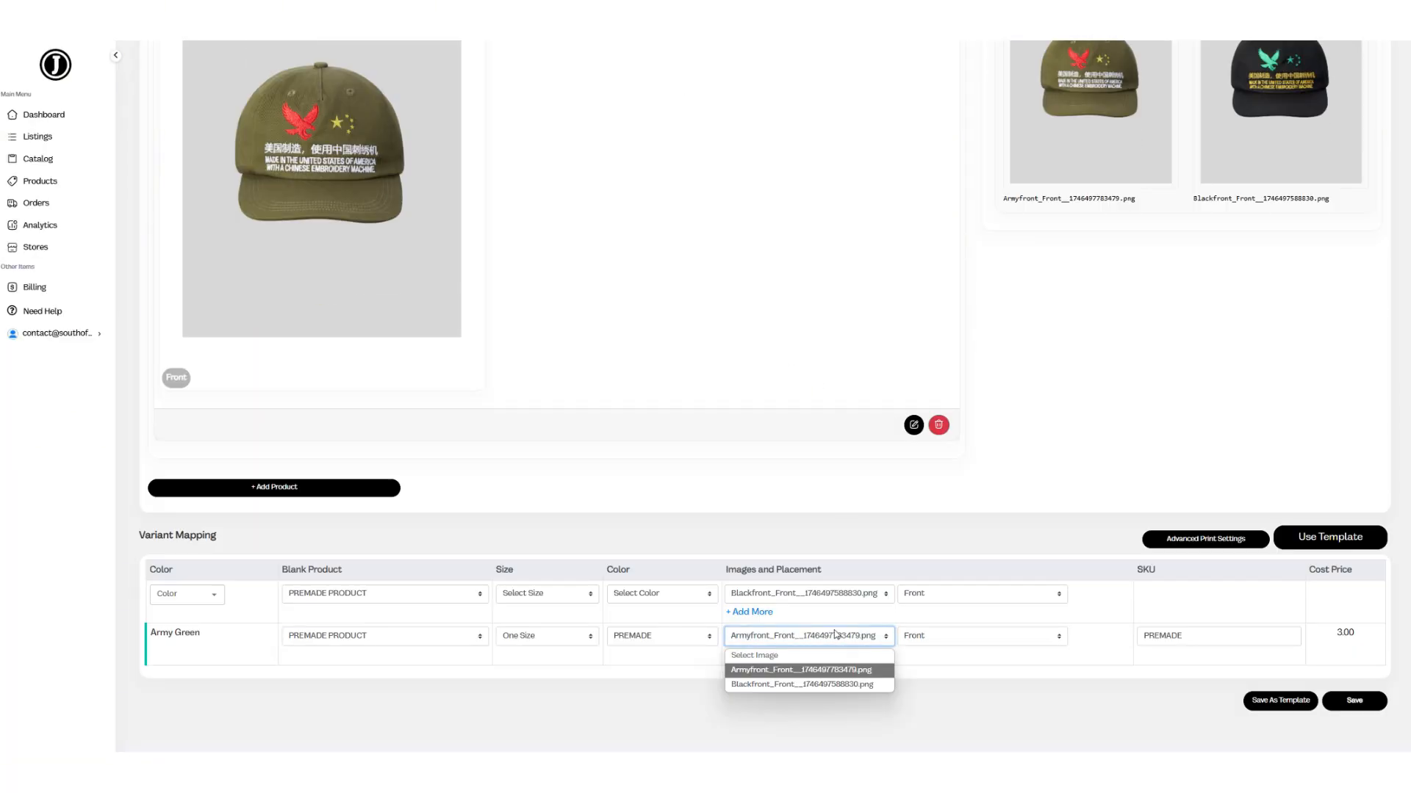
pyautogui.click(822, 684)
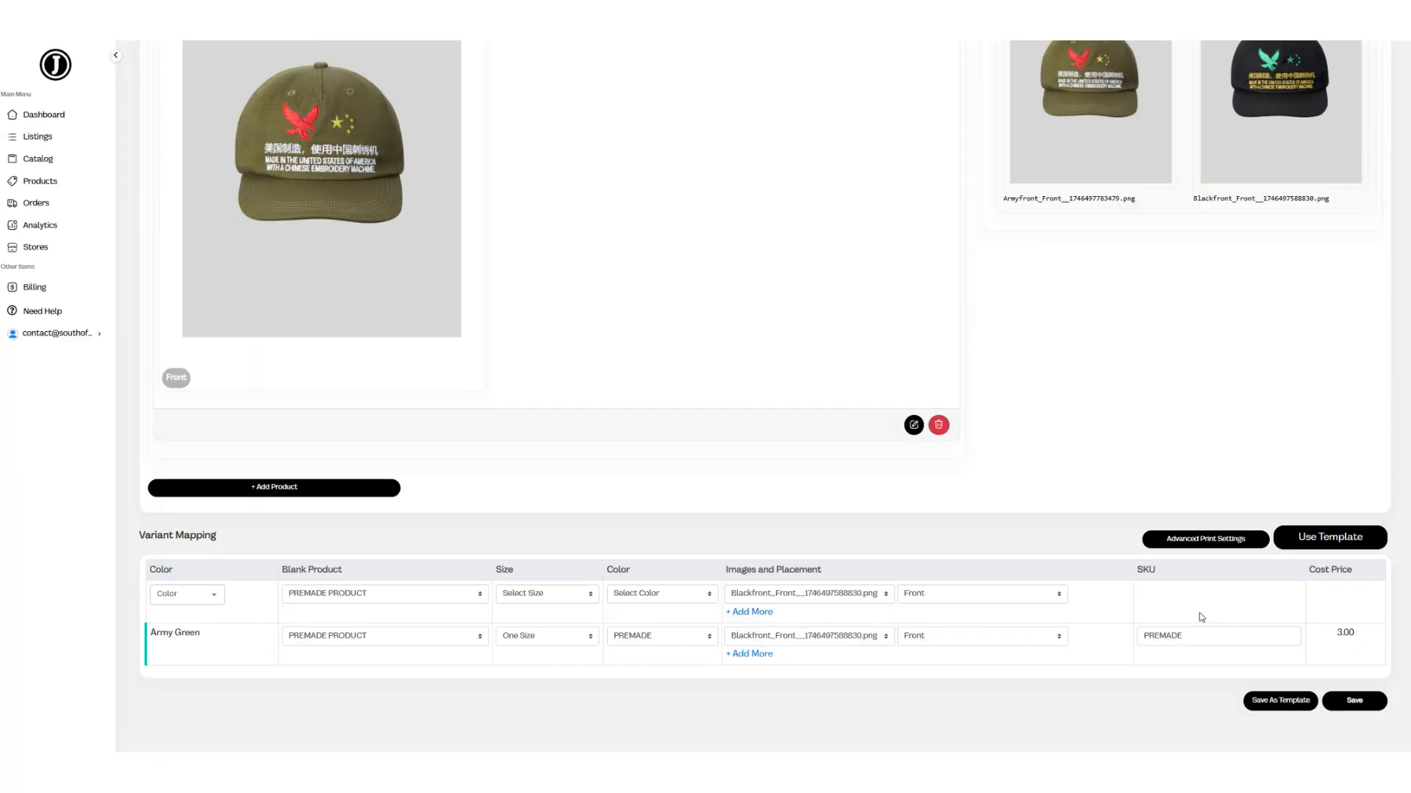
# Step: Copy the listing title "MADE IN CHINA - Labor Hat Jet Black" and paste it after PREMADE in the Army Green variant's SKU
pyautogui.scroll(6, 570, 545)
pyautogui.moveTo(609, 137); pyautogui.dragTo(420, 117)
pyautogui.scroll(-6, 797, 332)
pyautogui.scroll(6, 636, 346)
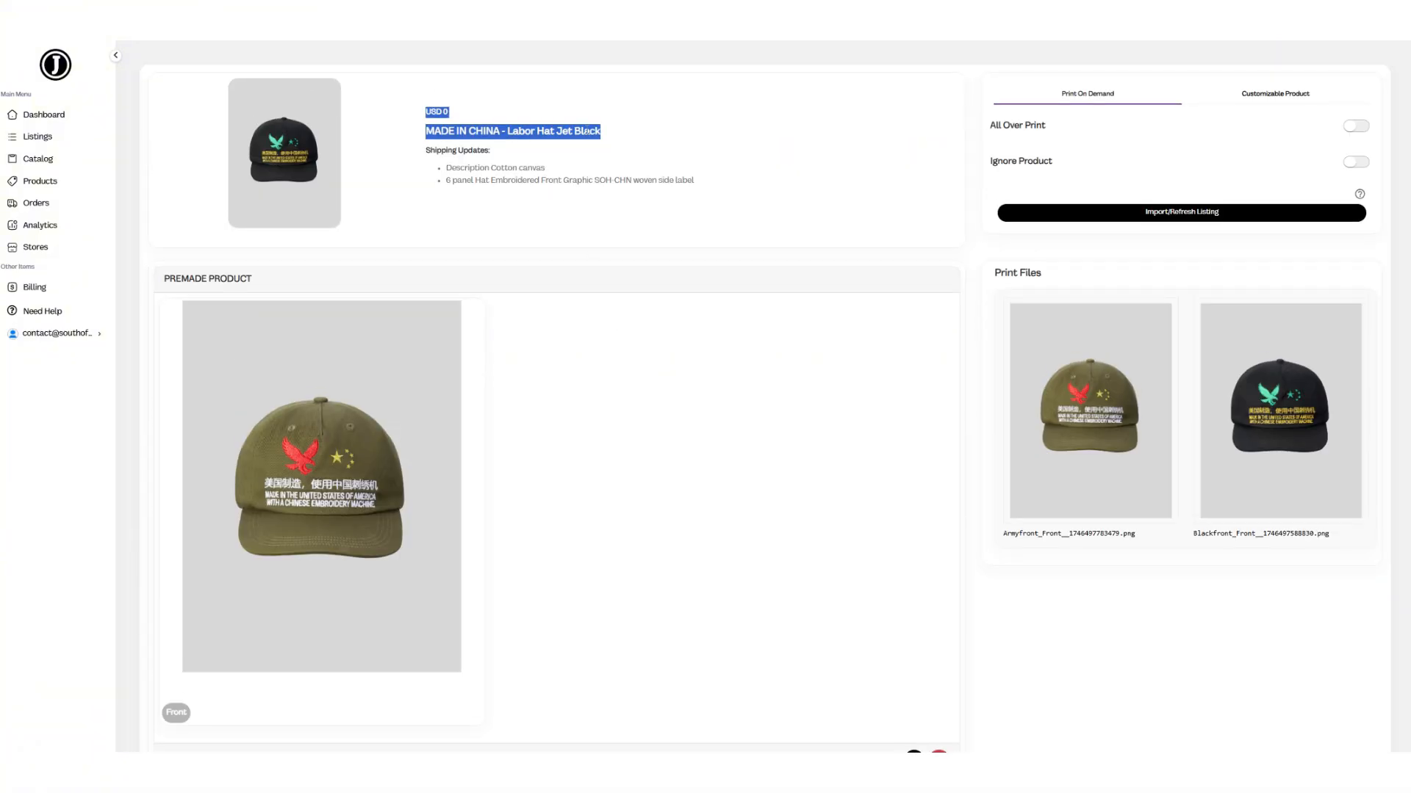
pyautogui.moveTo(608, 133); pyautogui.dragTo(433, 141)
pyautogui.hotkey('ctrl', 'c')
pyautogui.scroll(-5, 433, 141)
pyautogui.click(1242, 615)
pyautogui.hotkey('ctrl', 'v')
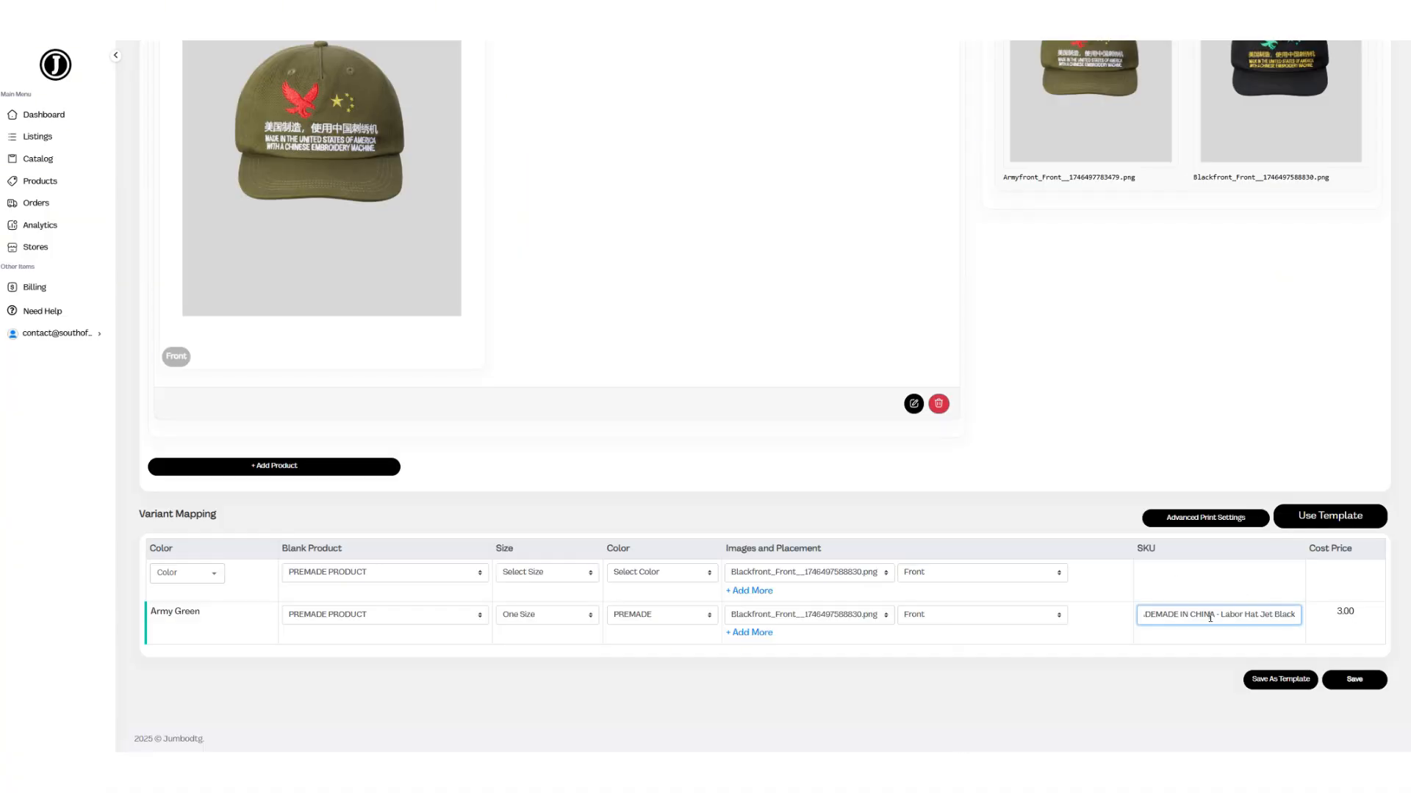
pyautogui.moveTo(1210, 618); pyautogui.dragTo(1130, 614)
pyautogui.click(1184, 618)
pyautogui.moveTo(1193, 622); pyautogui.dragTo(1316, 630)
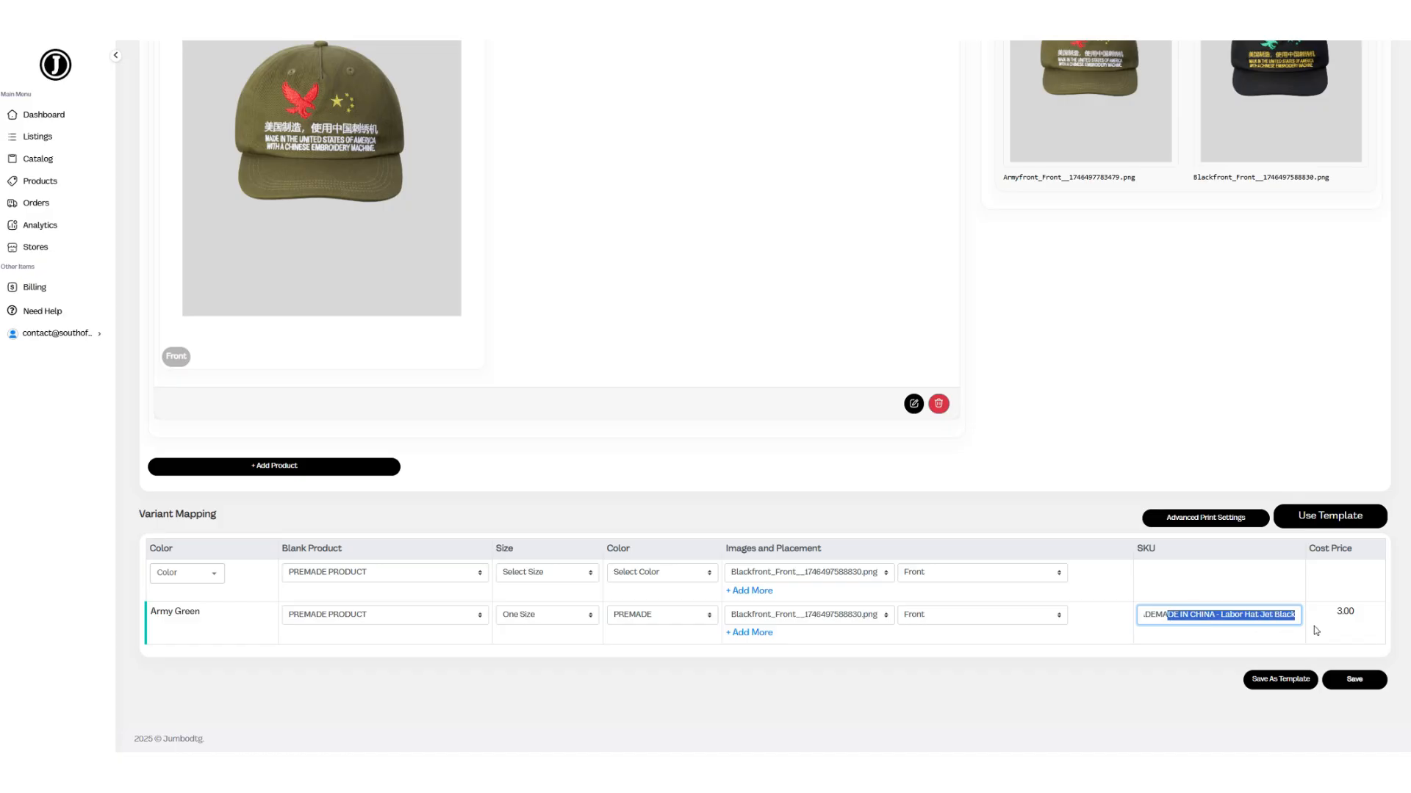
pyautogui.click(1253, 601)
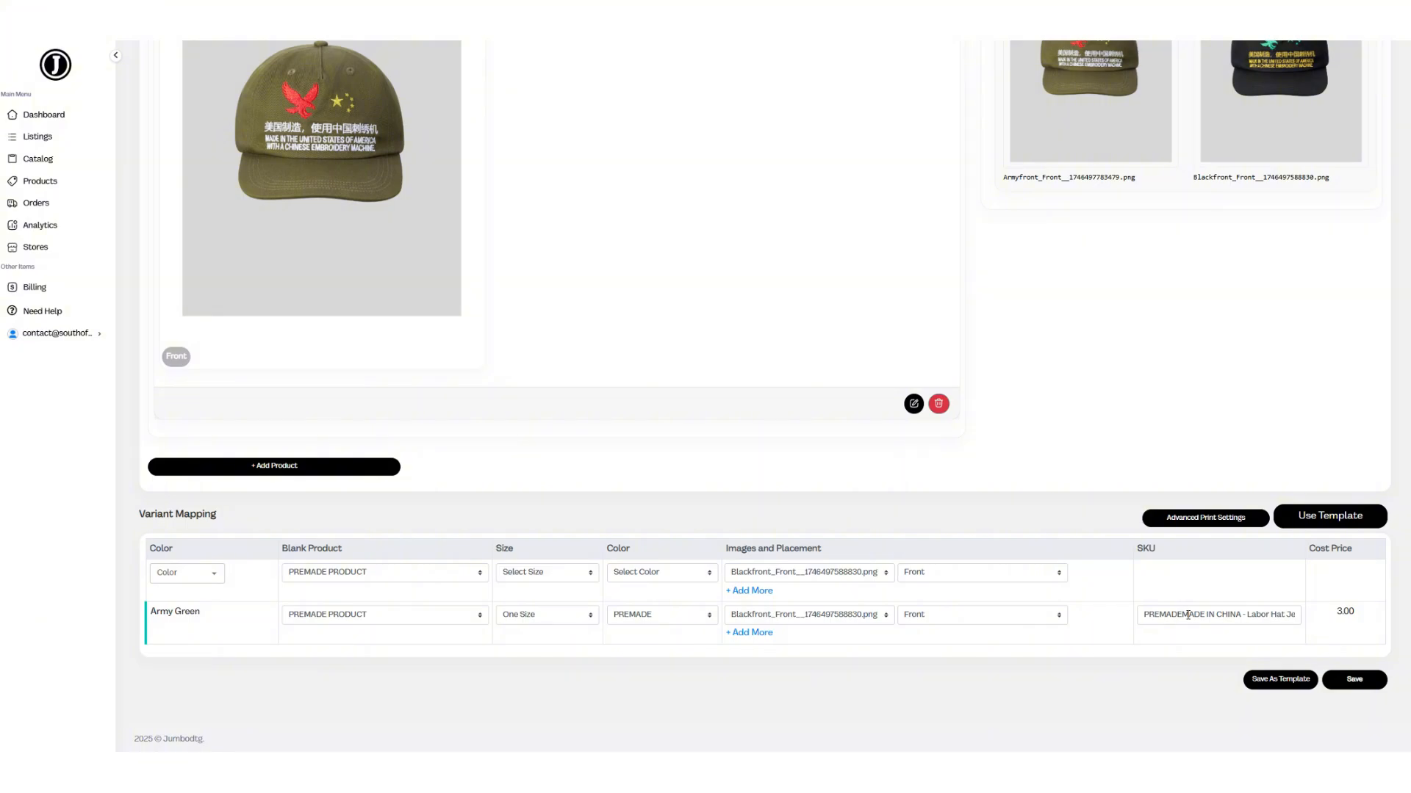
# Step: Insert the filler text "rsghrg" between PREMADE and the pasted title in the Army Green variant's SKU
pyautogui.click(1162, 615)
pyautogui.write('rsghrg')
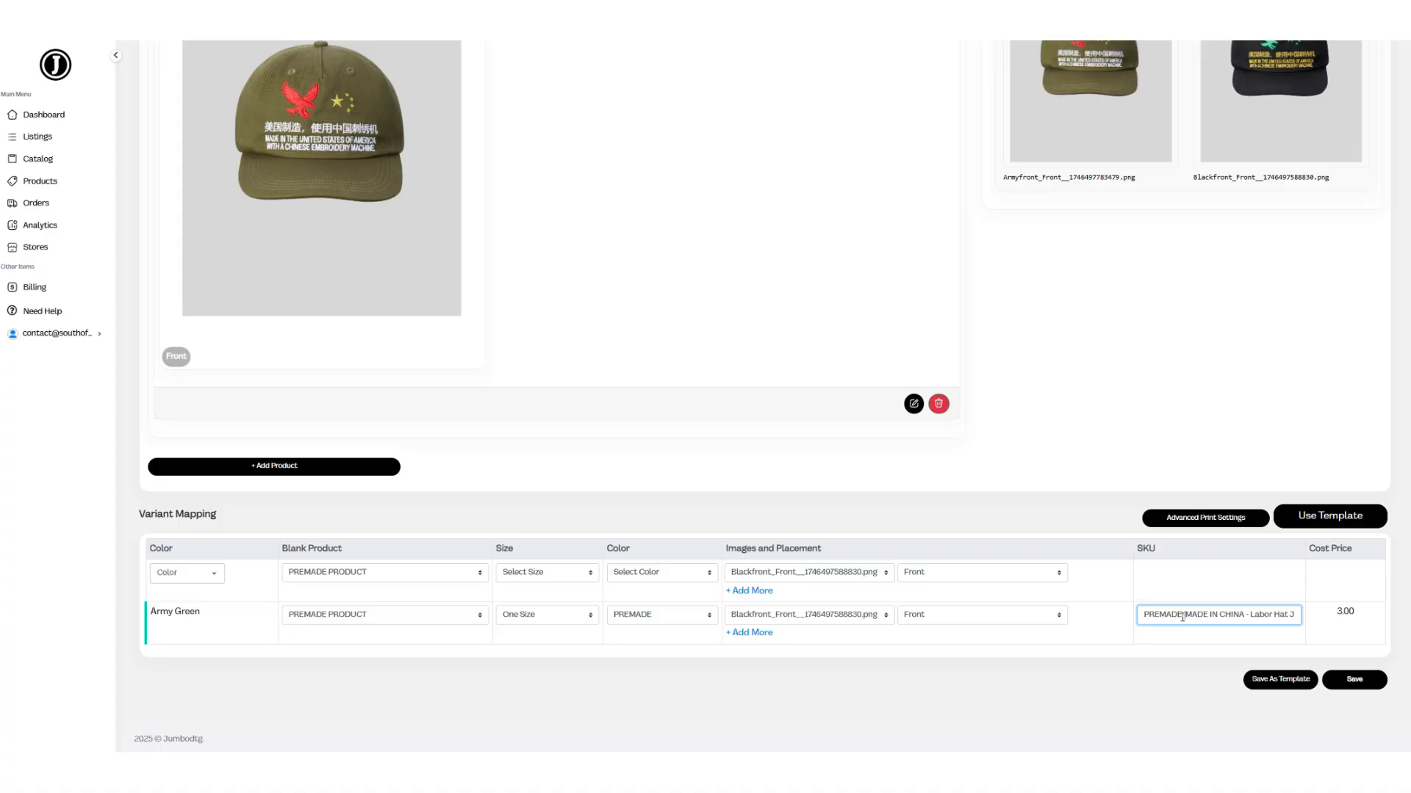
pyautogui.hotkey('ctrl', 'a')
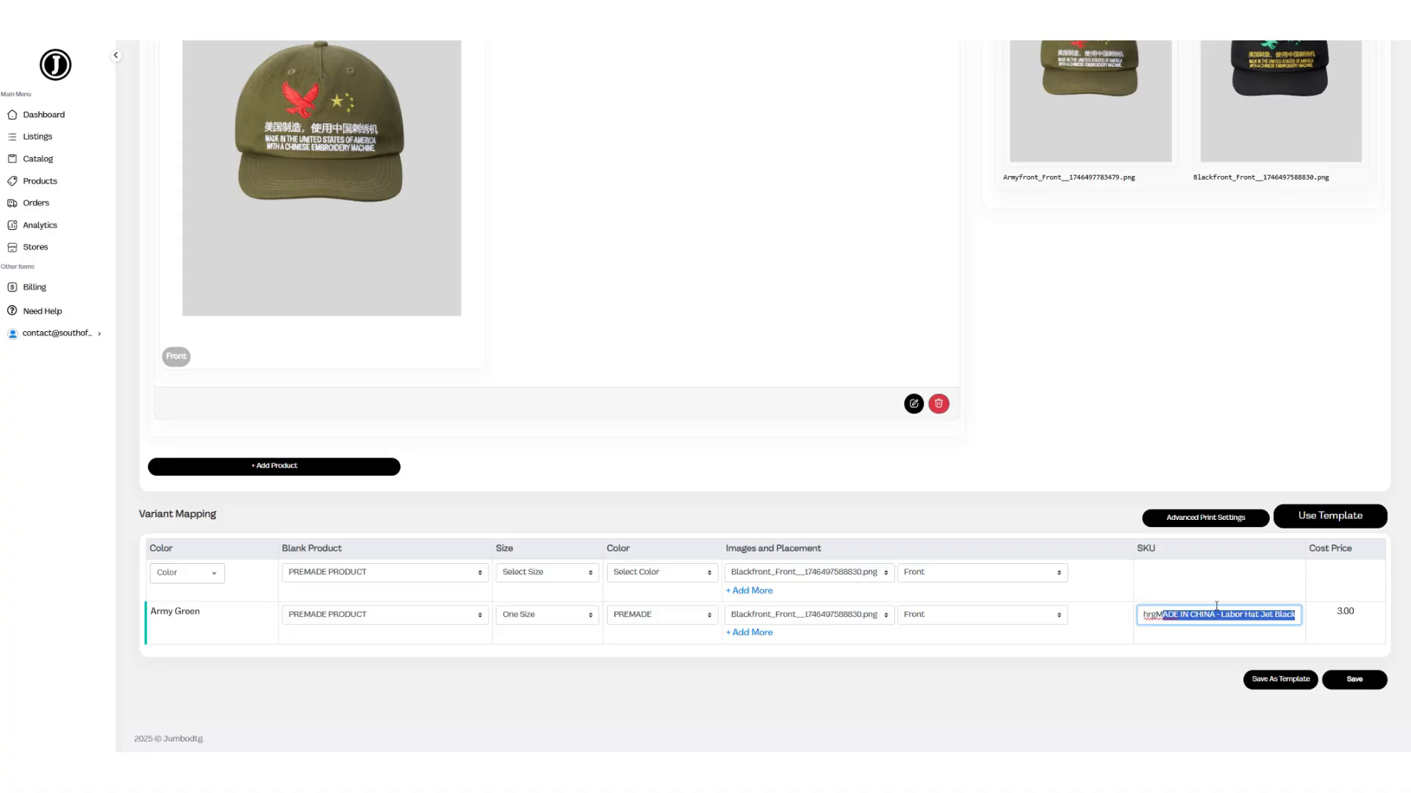
pyautogui.scroll(5, 652, 363)
pyautogui.scroll(-5, 985, 459)
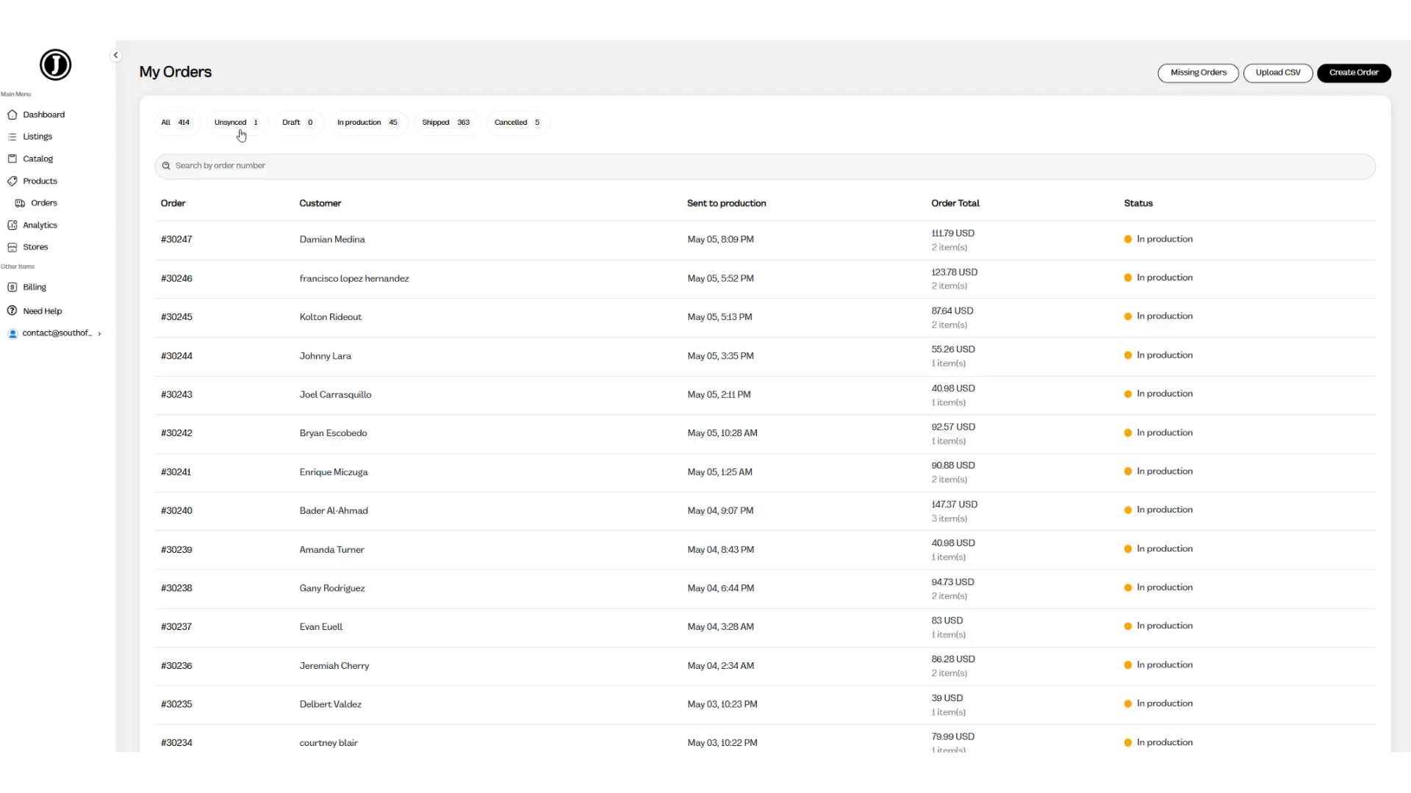
# Step: Filter the orders to the unsynced ones and go back to the dashboard overview
pyautogui.click(241, 135)
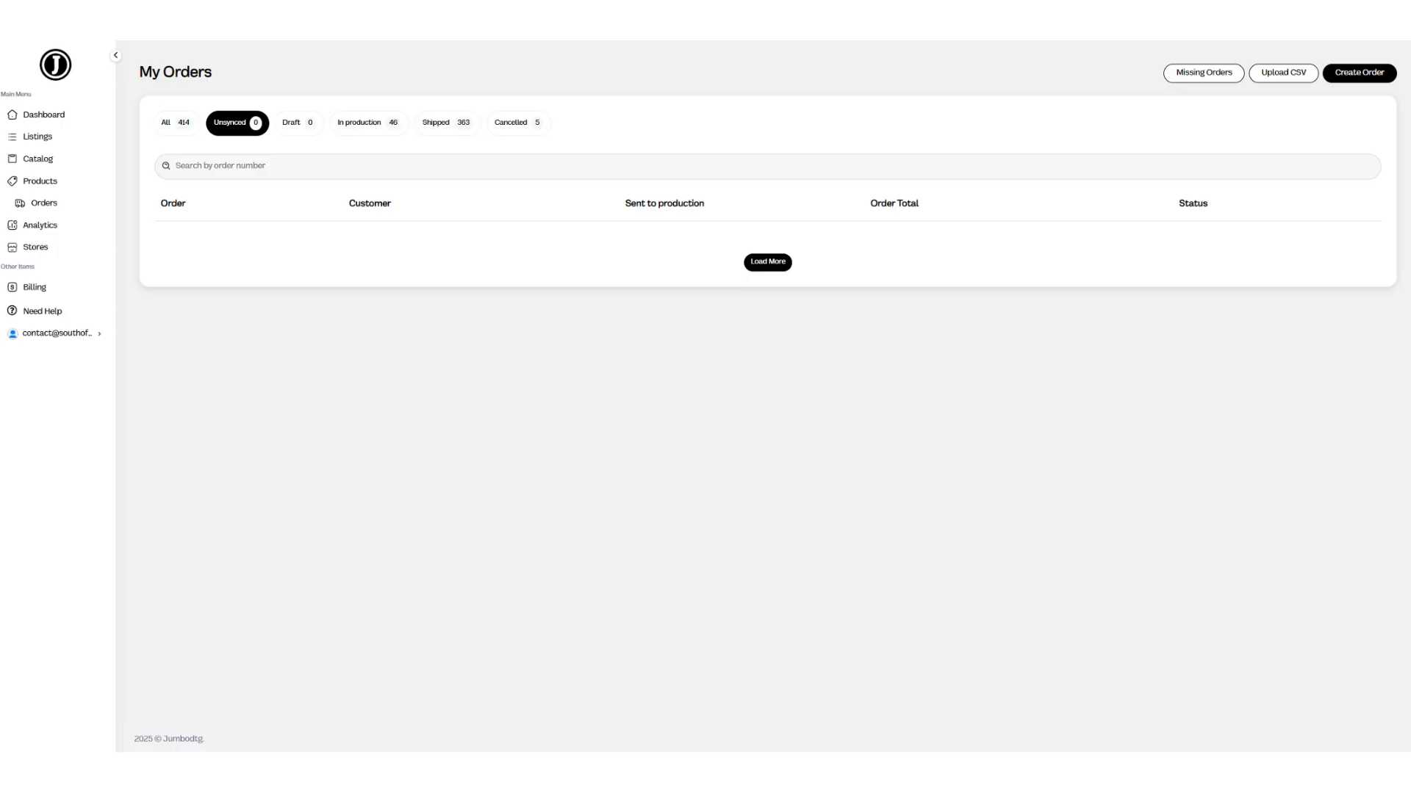
pyautogui.click(44, 115)
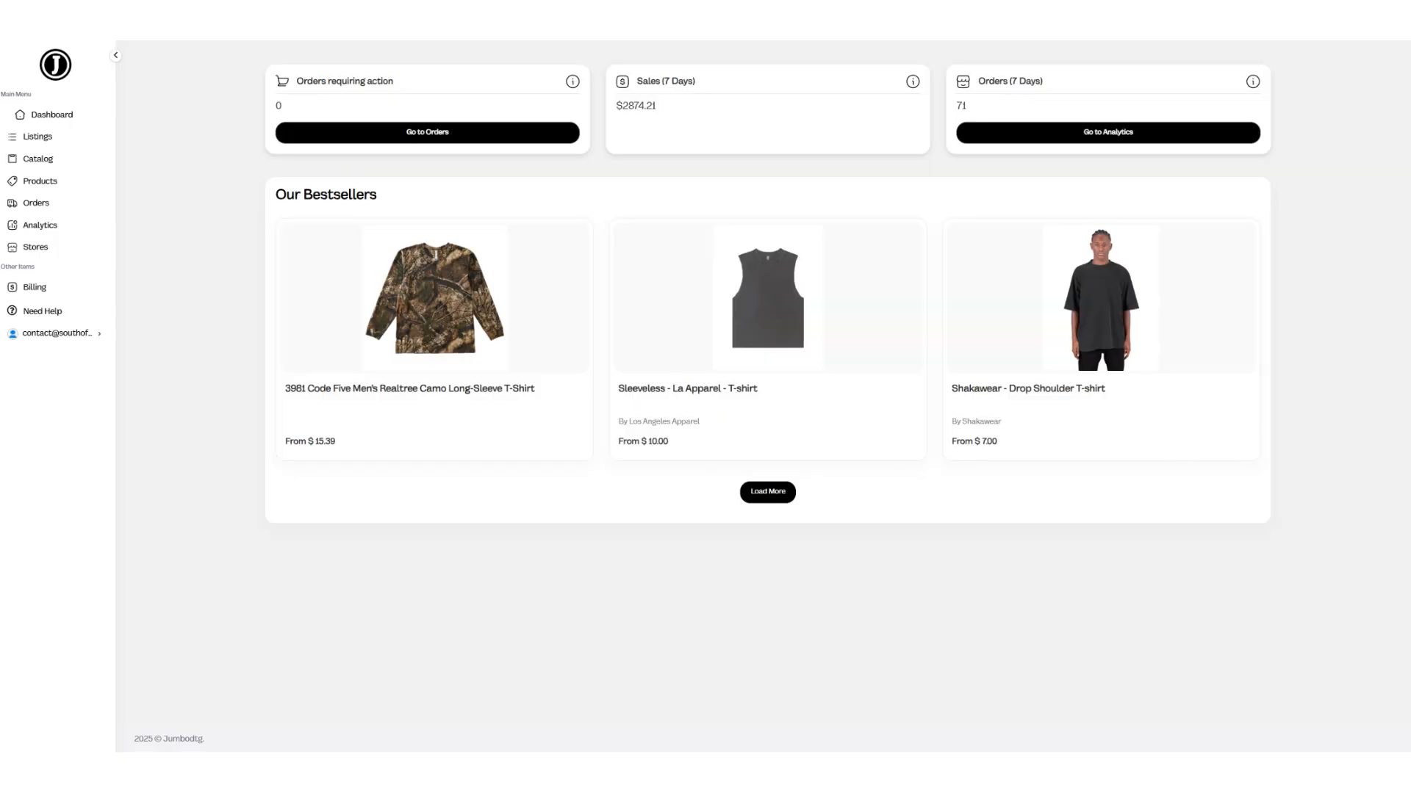